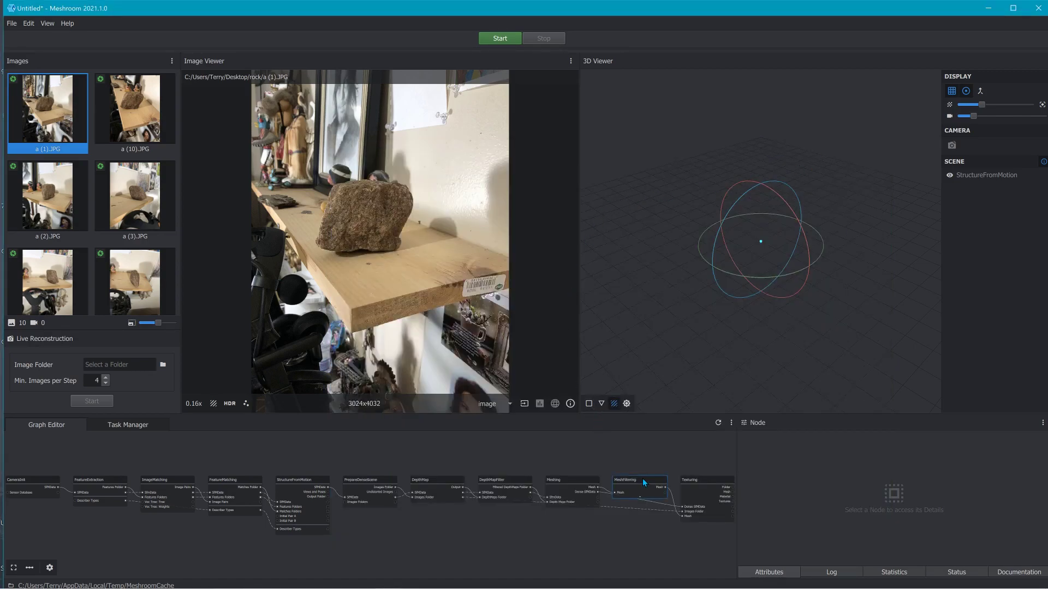
pyautogui.rightClick(572, 446)
pyautogui.moveTo(638, 465)
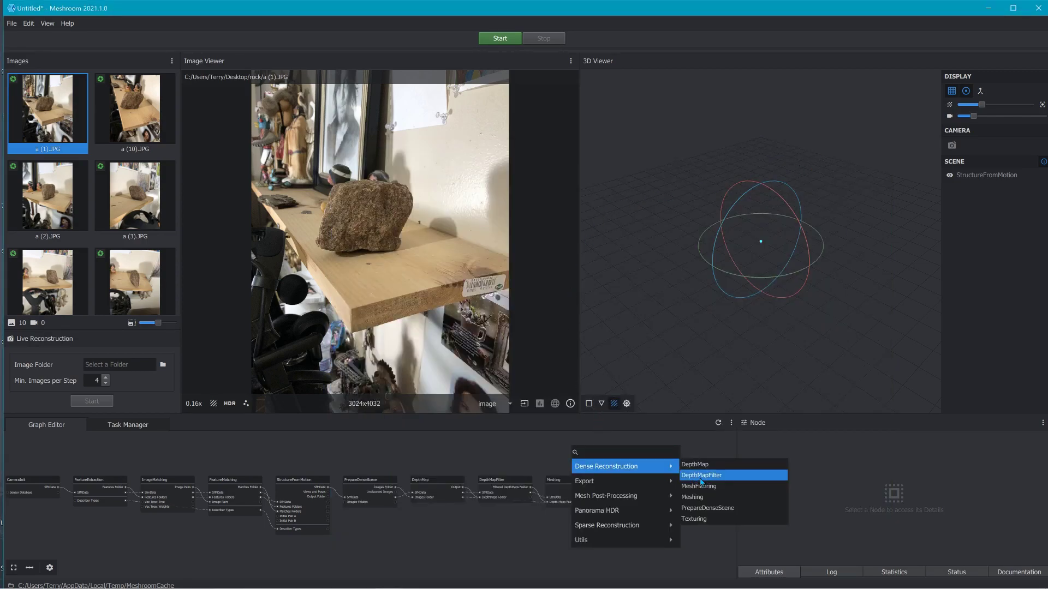
pyautogui.click(612, 444)
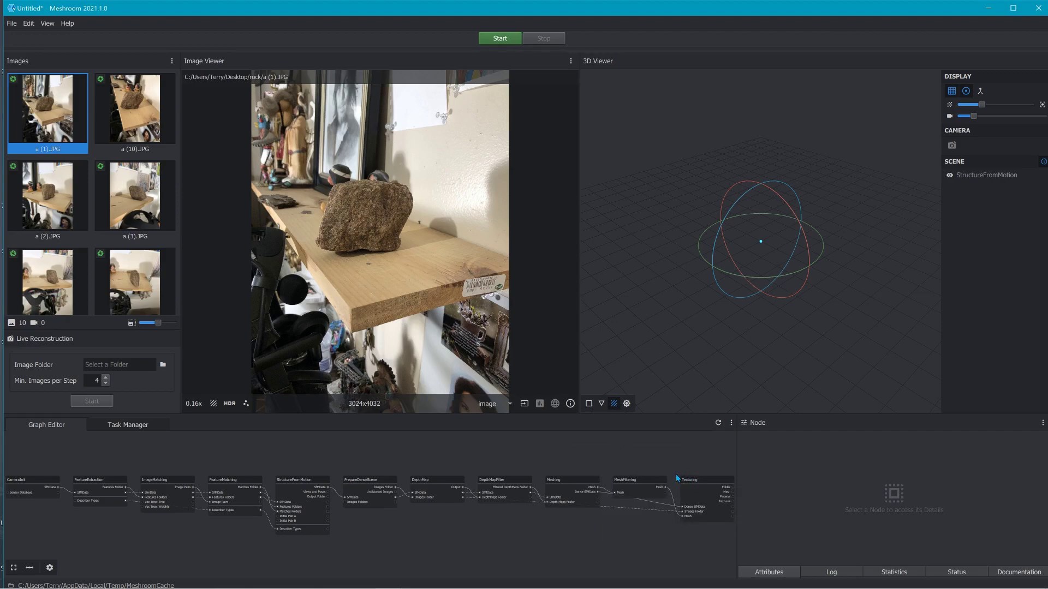
# Step: Save the project as rock12345 in the Documents folder and start the reconstruction of the rock photos
pyautogui.click(504, 42)
pyautogui.click(511, 347)
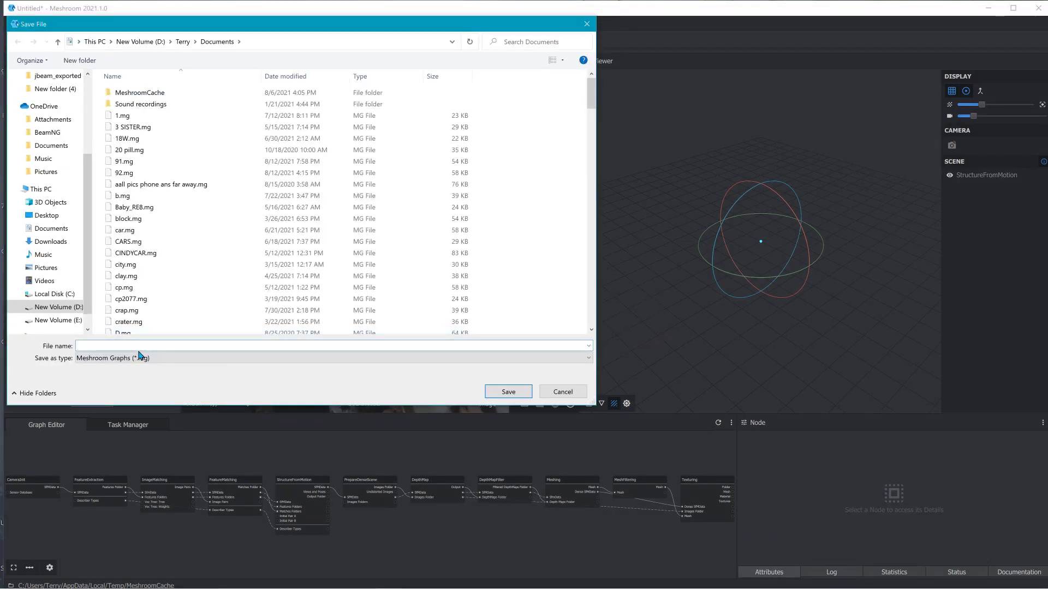
pyautogui.write('rock12345')
pyautogui.click(516, 395)
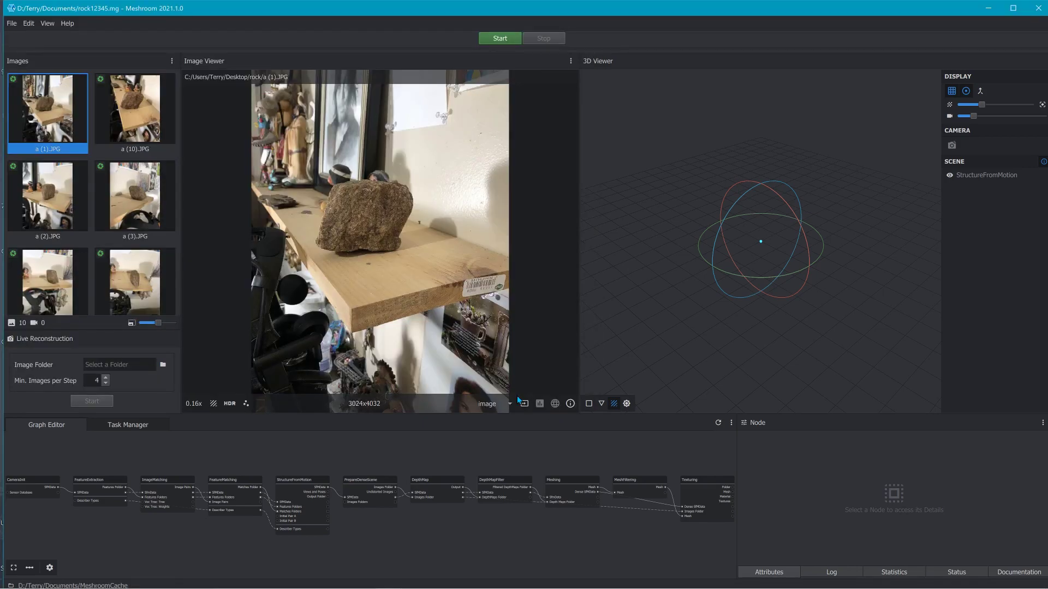
pyautogui.click(496, 42)
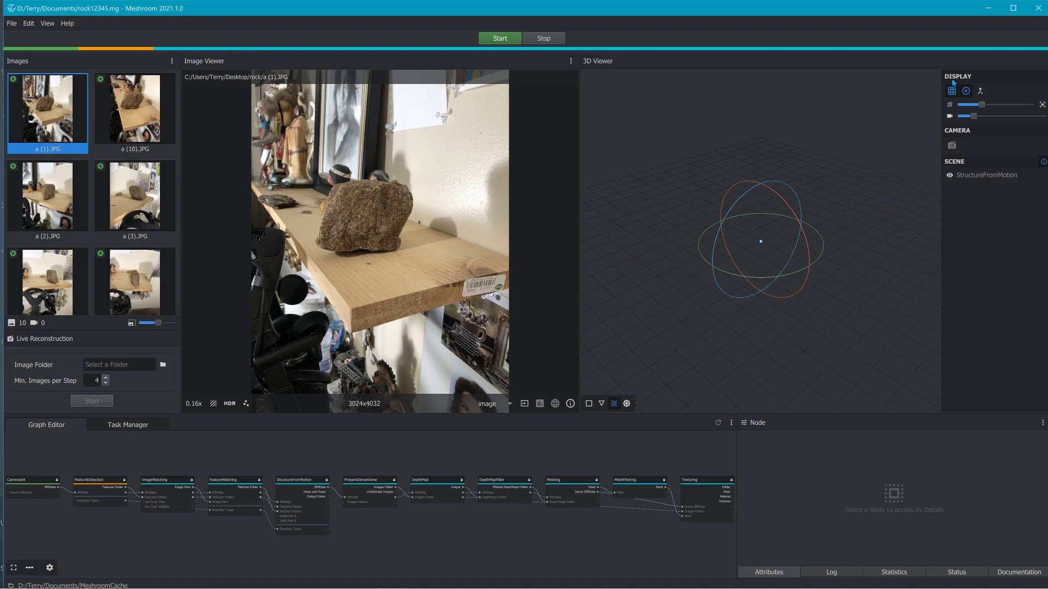
# Step: Switch to the already open Blender window with the billboard empties and close it
pyautogui.click(985, 11)
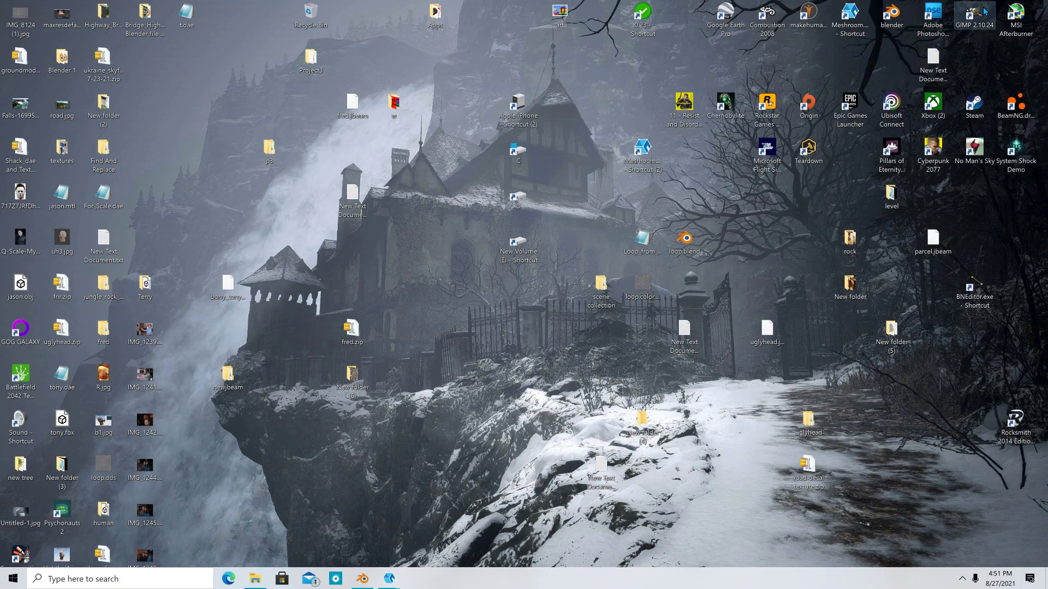
pyautogui.click(362, 578)
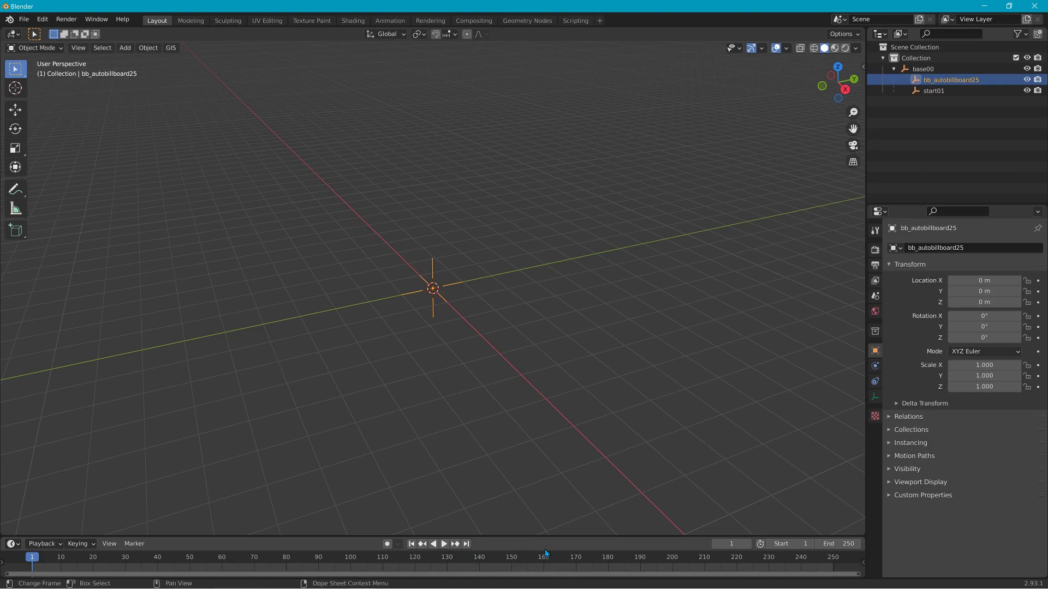
pyautogui.click(1034, 6)
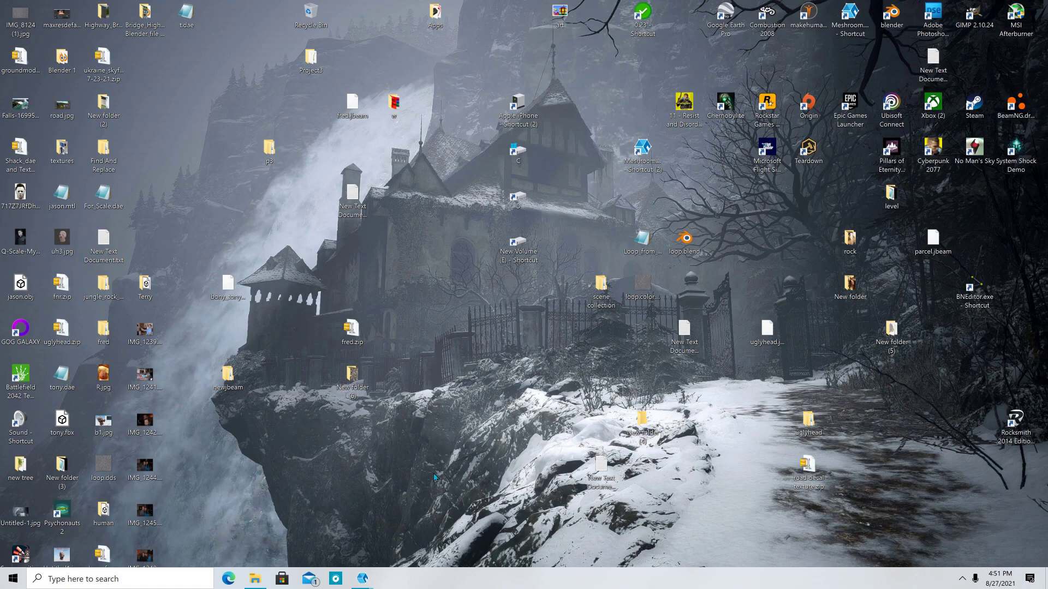
# Step: Bring Meshroom back up to check the rock12345 reconstruction and minimise it again
pyautogui.moveTo(358, 583)
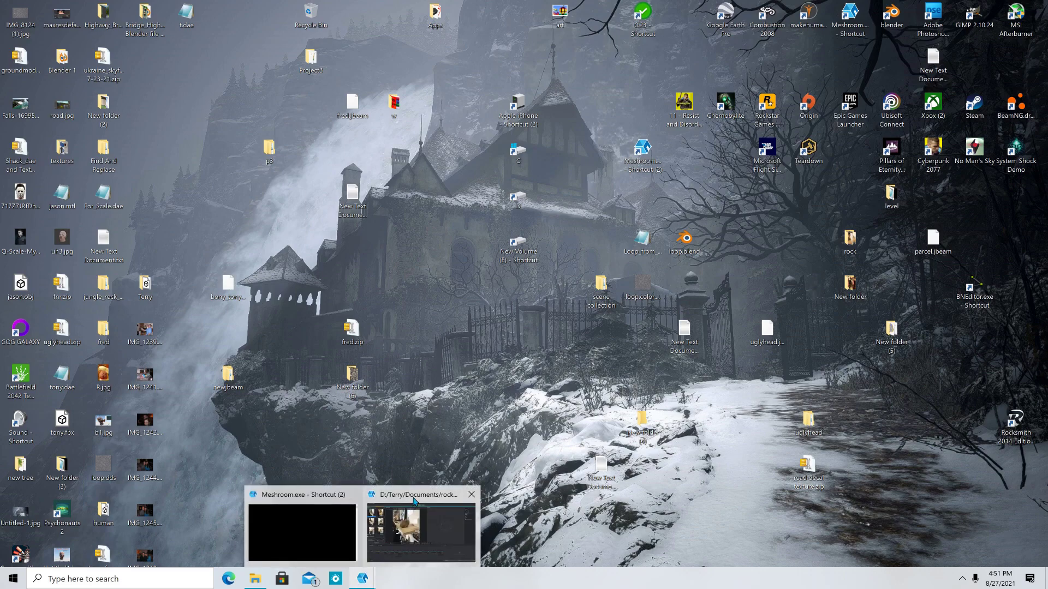
pyautogui.click(414, 493)
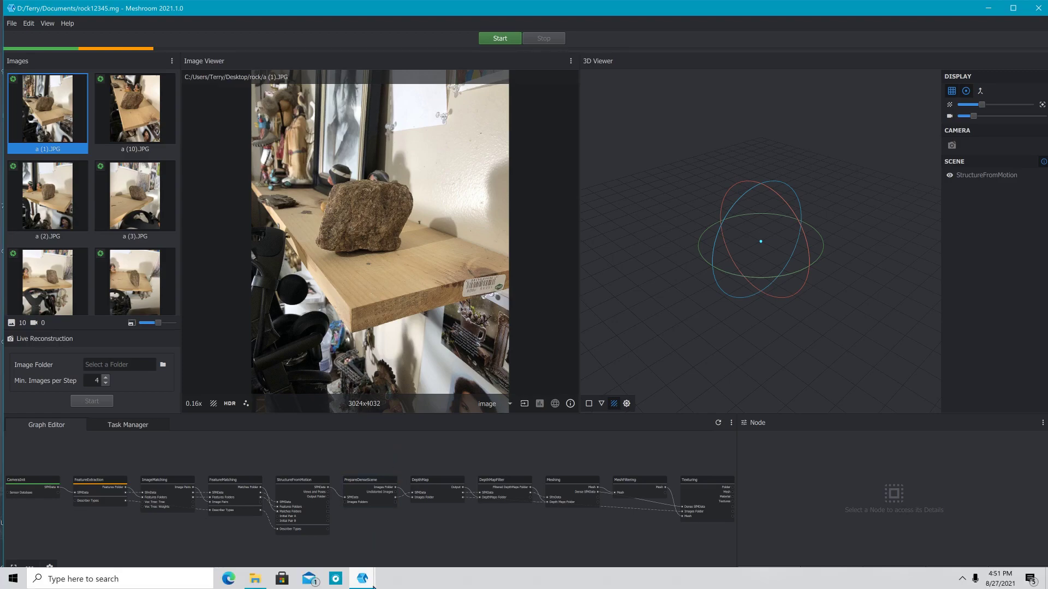
pyautogui.click(372, 583)
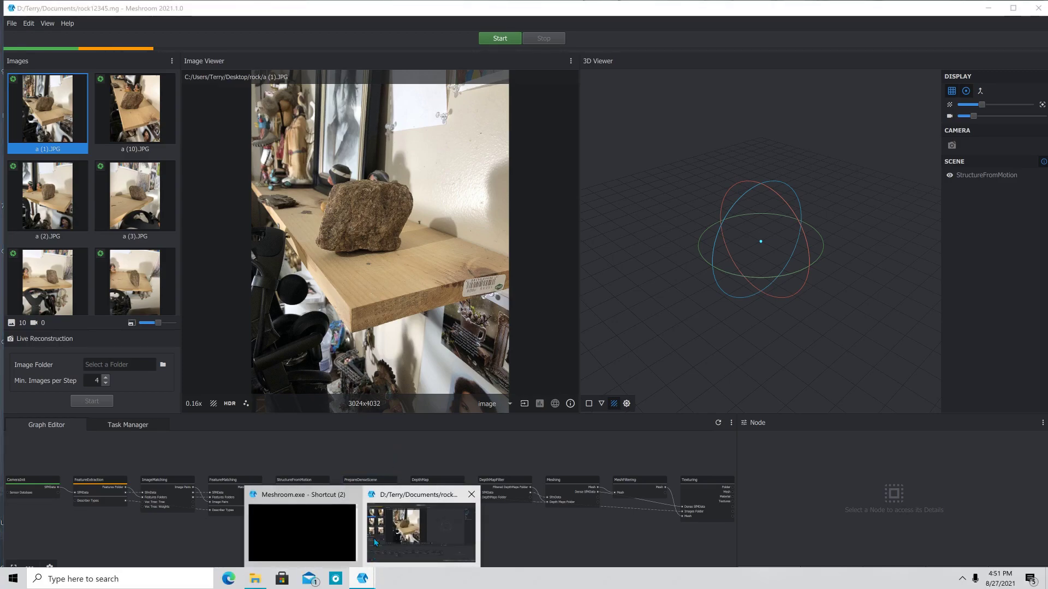
pyautogui.click(419, 500)
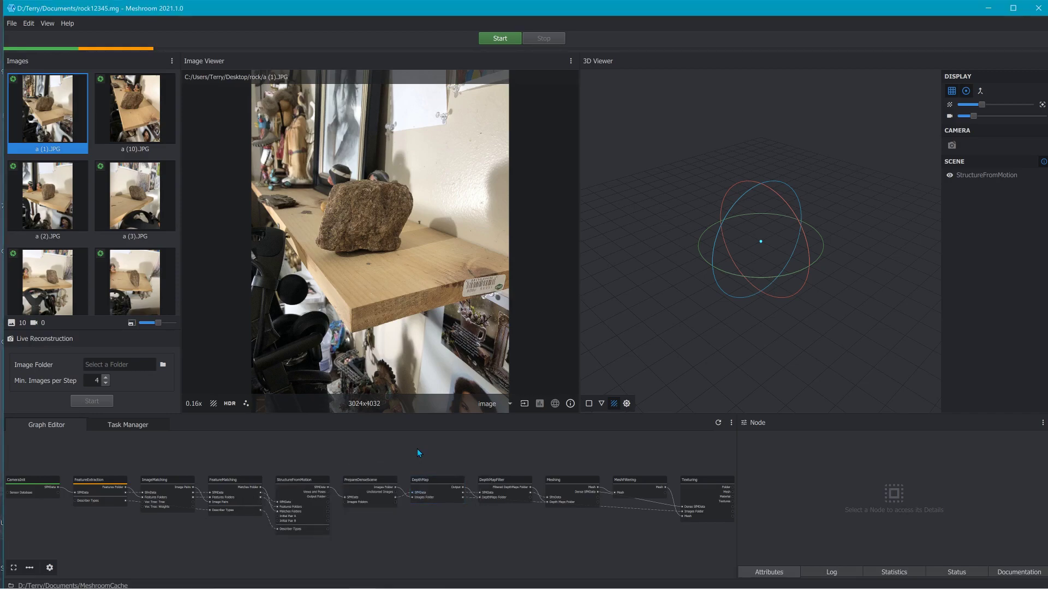
pyautogui.click(988, 8)
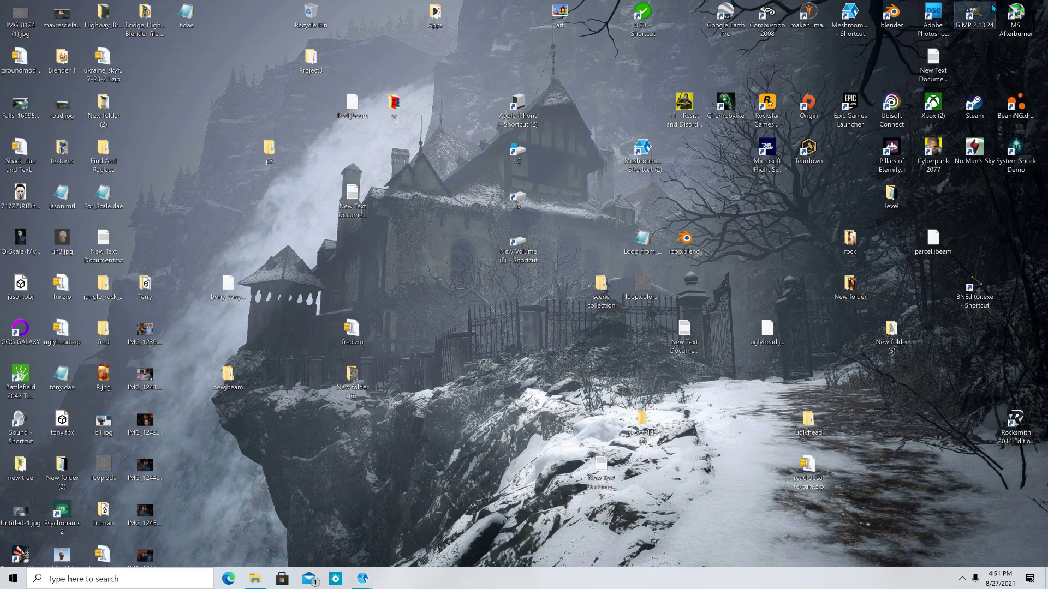
# Step: Launch Blender and delete the default cube, light and camera from the new scene
pyautogui.doubleClick(901, 21)
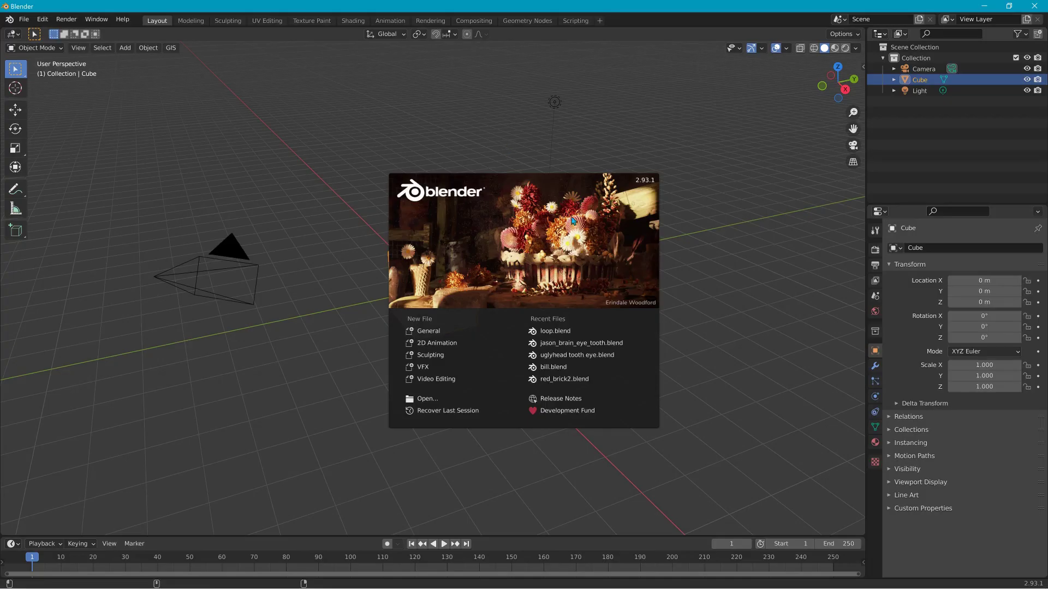
pyautogui.click(740, 163)
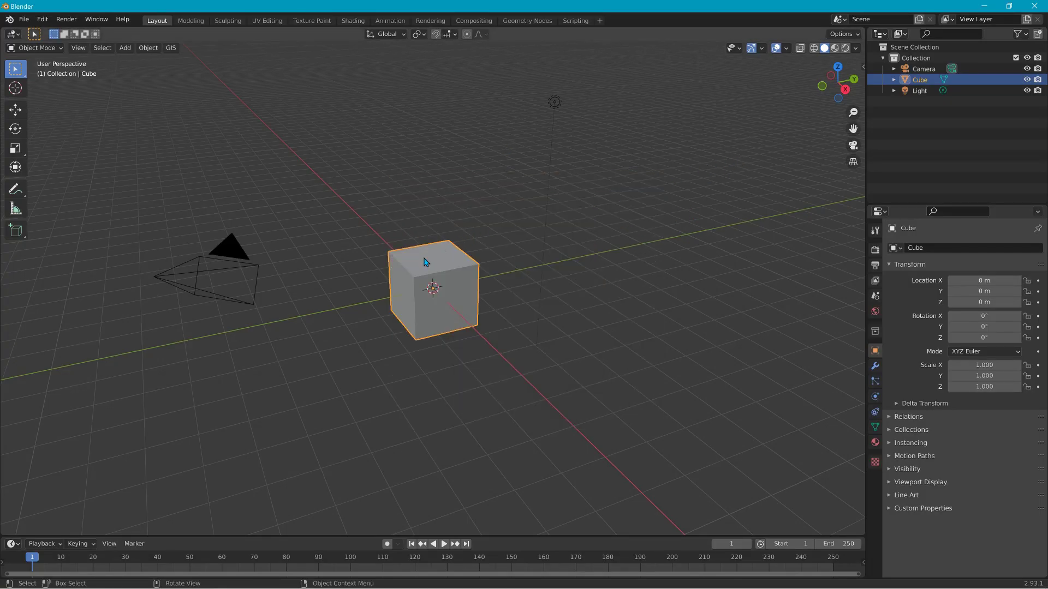
pyautogui.press('Delete')
pyautogui.click(921, 82)
pyautogui.press('Delete')
pyautogui.click(926, 72)
pyautogui.press('Delete')
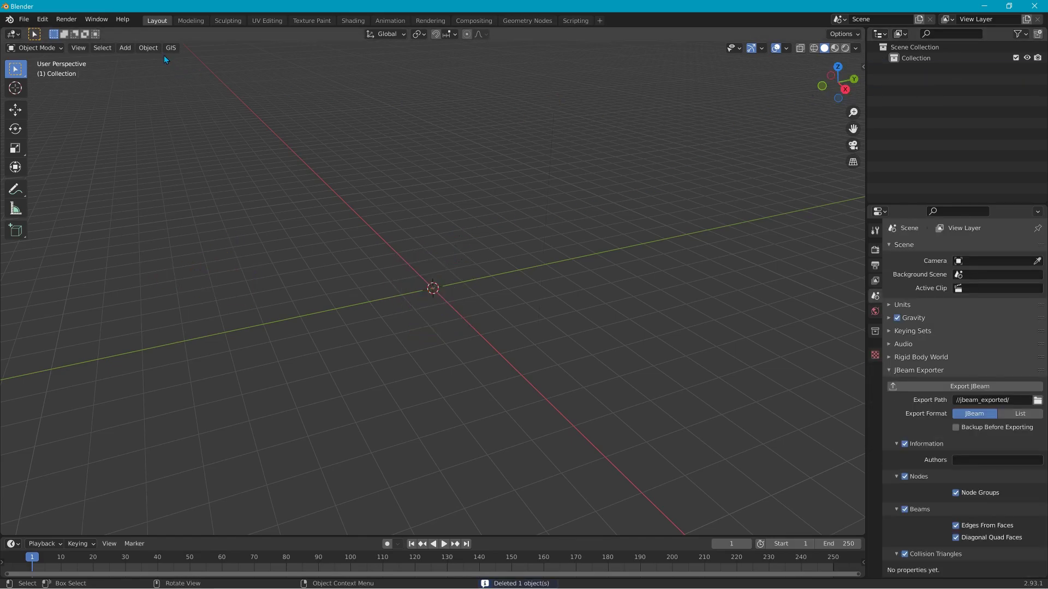
# Step: Add three Plain Axes empties at the scene origin
pyautogui.click(125, 47)
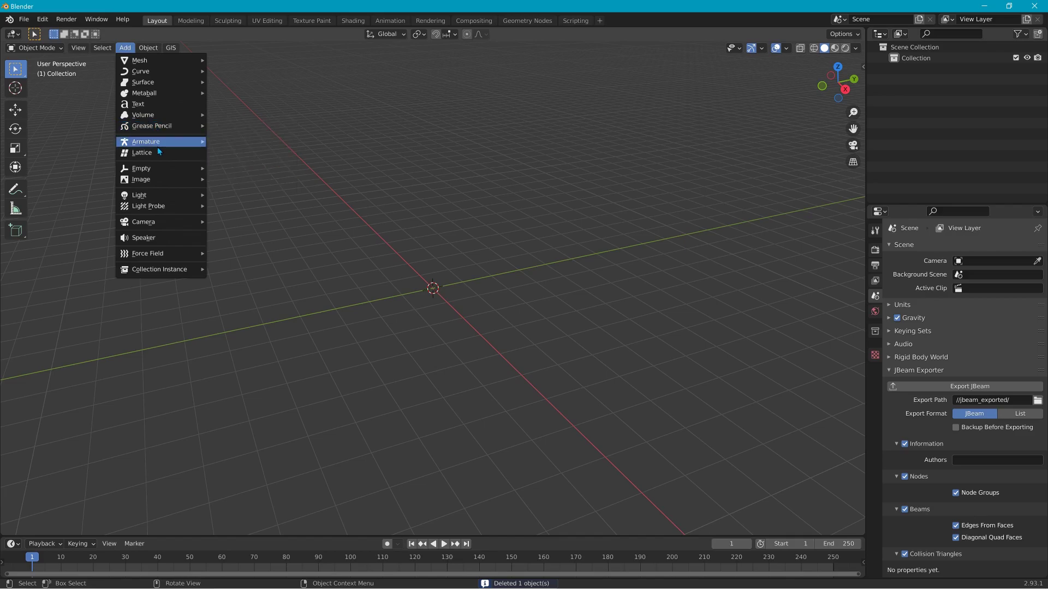
pyautogui.moveTo(160, 170)
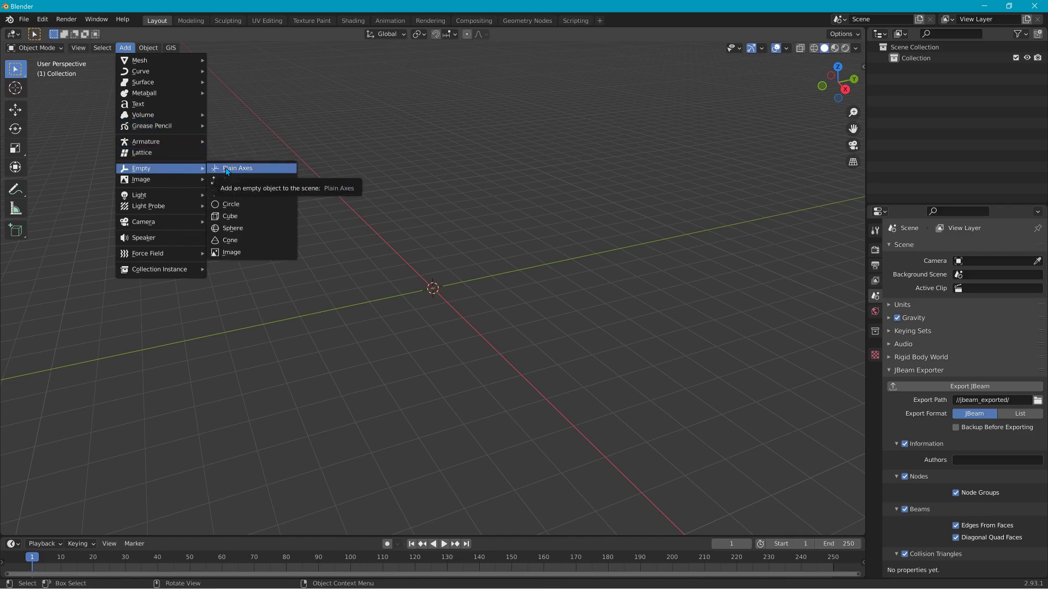
pyautogui.click(225, 168)
pyautogui.click(125, 48)
pyautogui.moveTo(164, 175)
pyautogui.click(225, 168)
pyautogui.click(102, 48)
pyautogui.click(125, 48)
pyautogui.moveTo(175, 167)
pyautogui.click(222, 168)
# Step: Rename the first empty as base00 and the second as start01
pyautogui.click(922, 68)
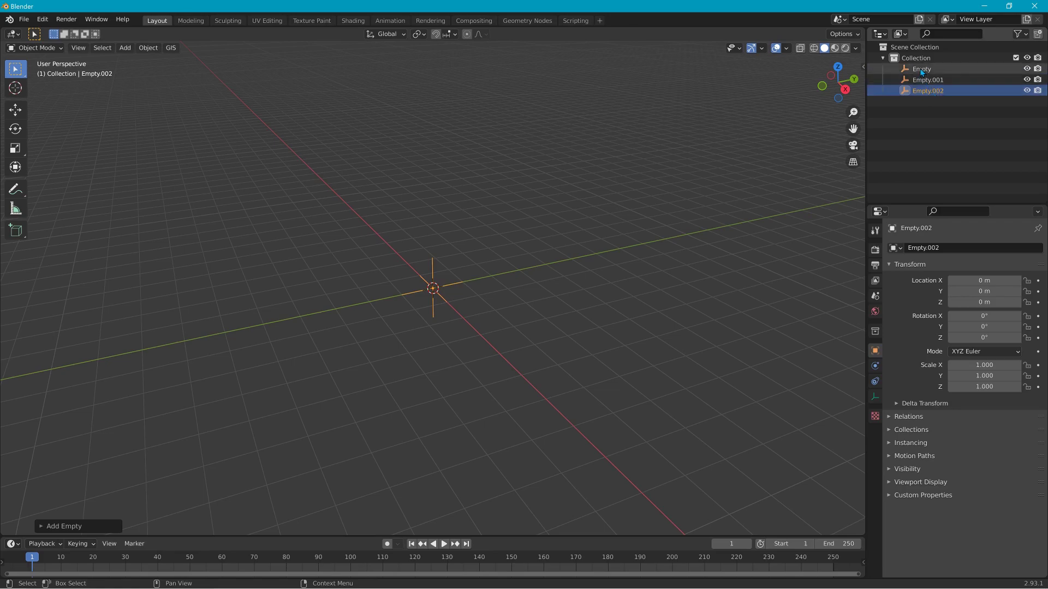
pyautogui.doubleClick(922, 69)
pyautogui.write('base00')
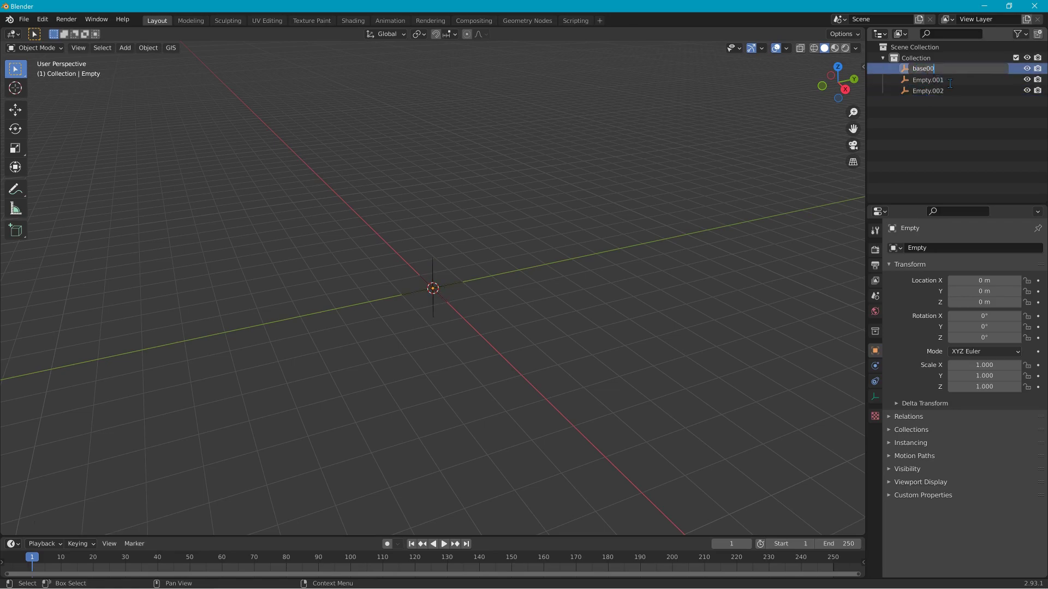
pyautogui.press('Return')
pyautogui.doubleClick(942, 81)
pyautogui.write('start01')
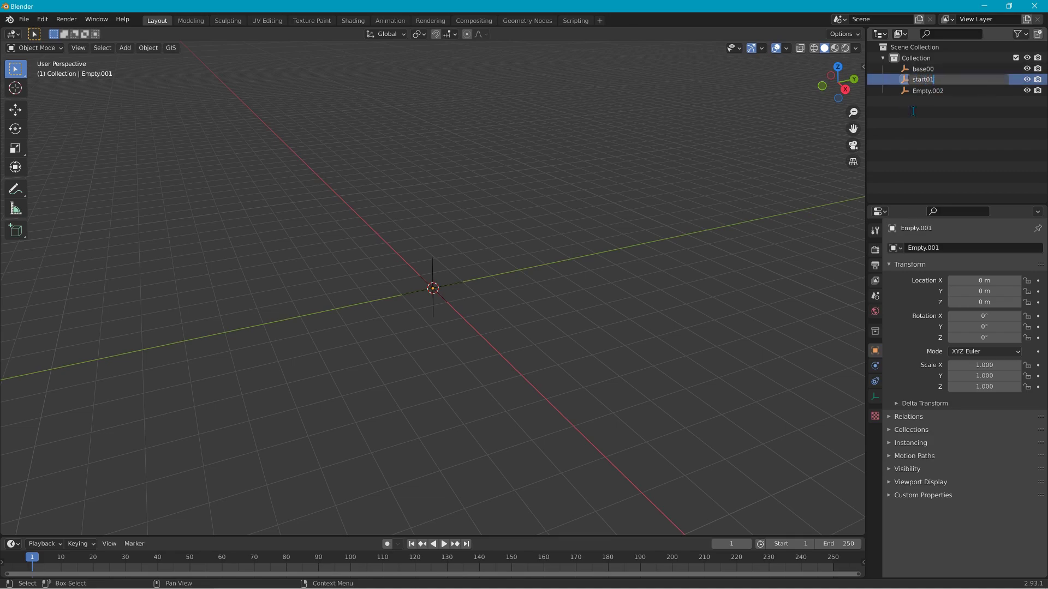
pyautogui.press('Return')
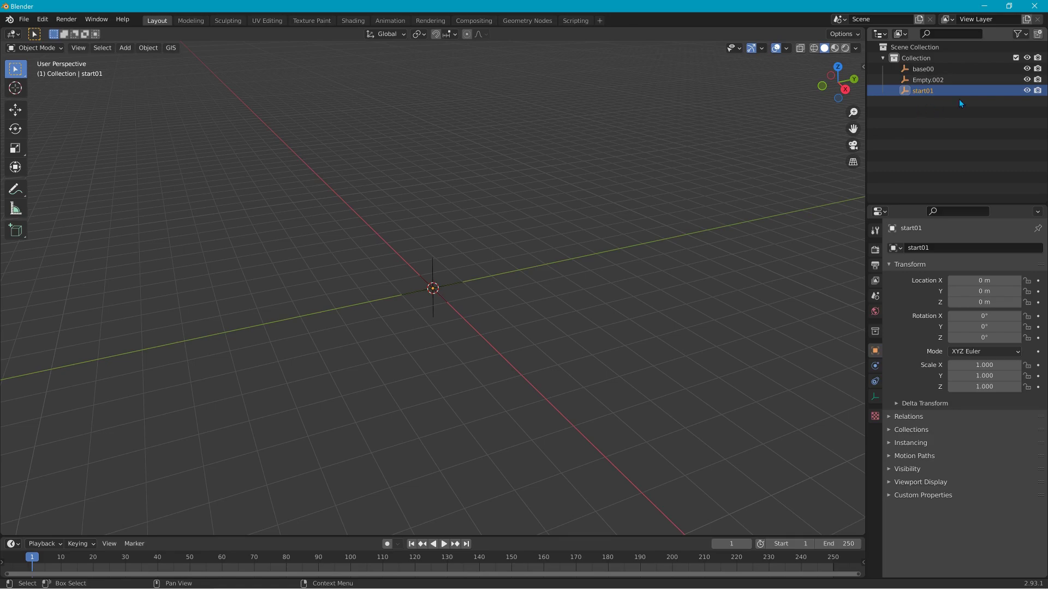
# Step: Rename the third empty as bb_autobillboard25
pyautogui.doubleClick(936, 81)
pyautogui.write('bb')
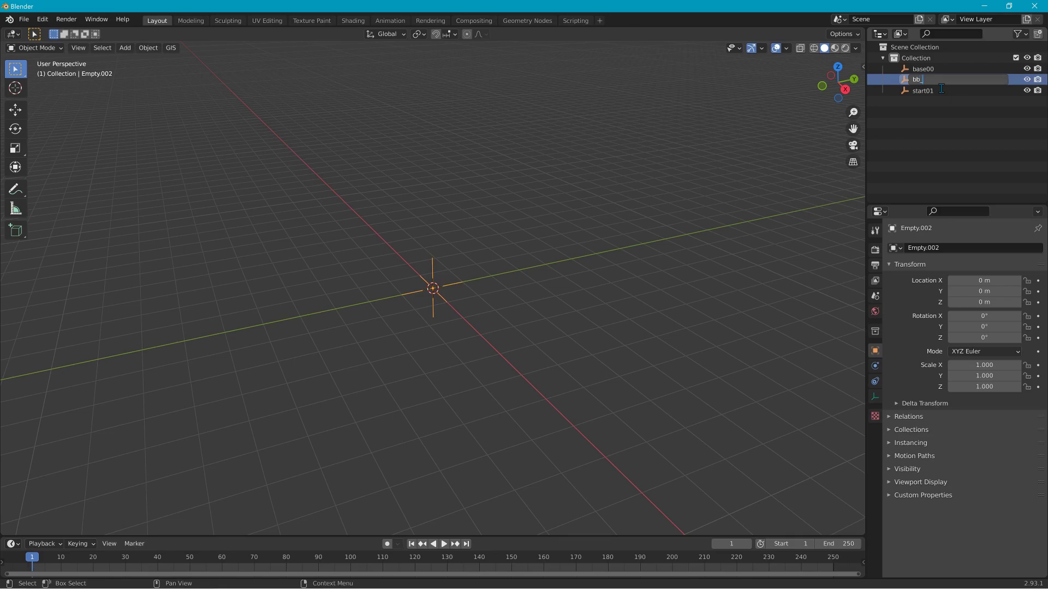
pyautogui.write('_autobillboard25')
pyautogui.press('Return')
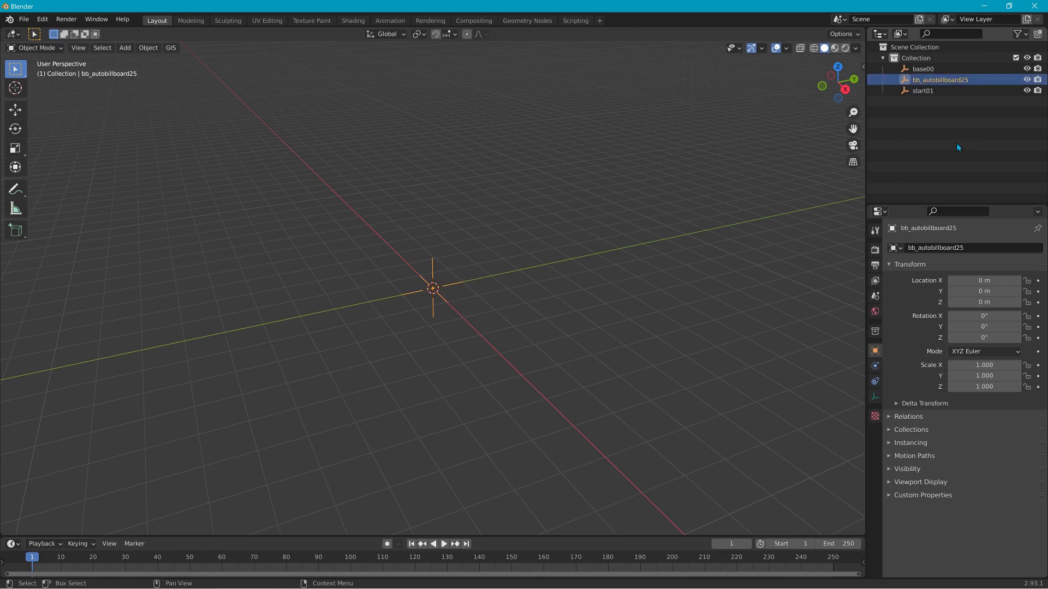
# Step: Parent the start01 and bb_autobillboard25 empties to base00 and expand base00's hierarchy
pyautogui.click(925, 68)
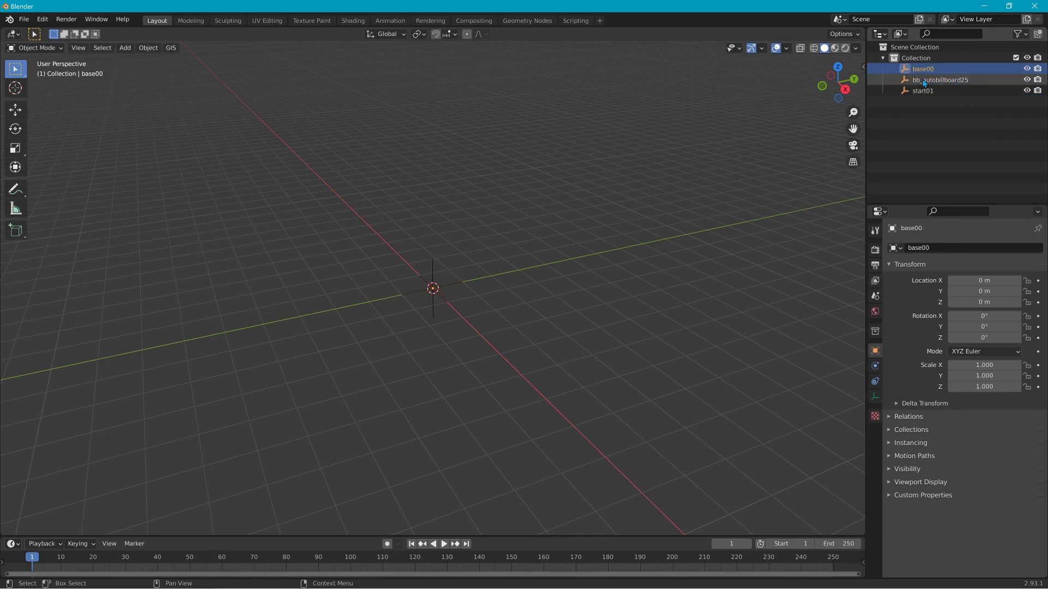
pyautogui.click(922, 80)
pyautogui.click(919, 97)
pyautogui.click(921, 82)
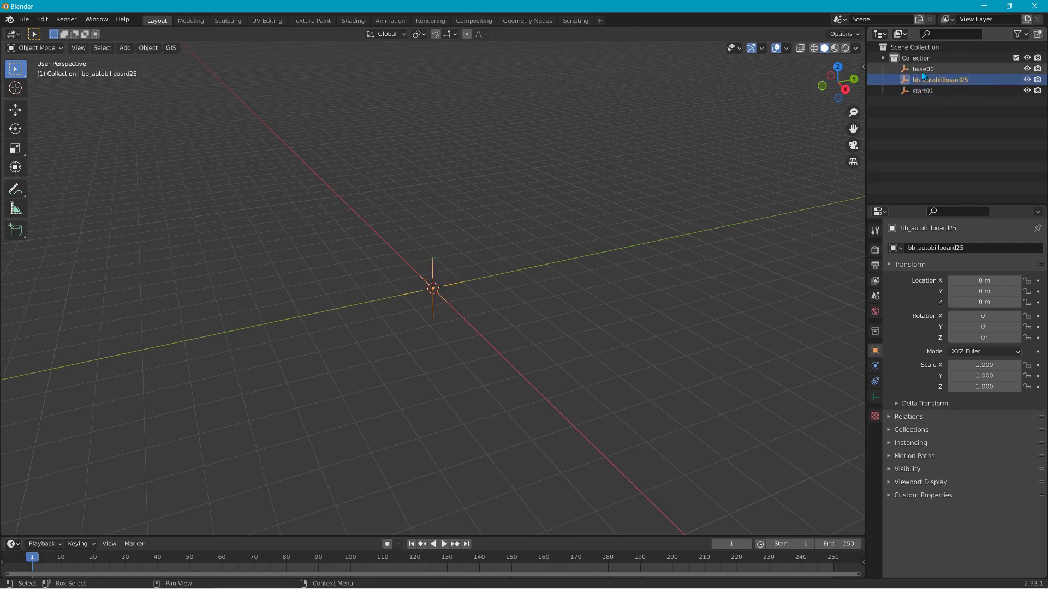
pyautogui.click(924, 91)
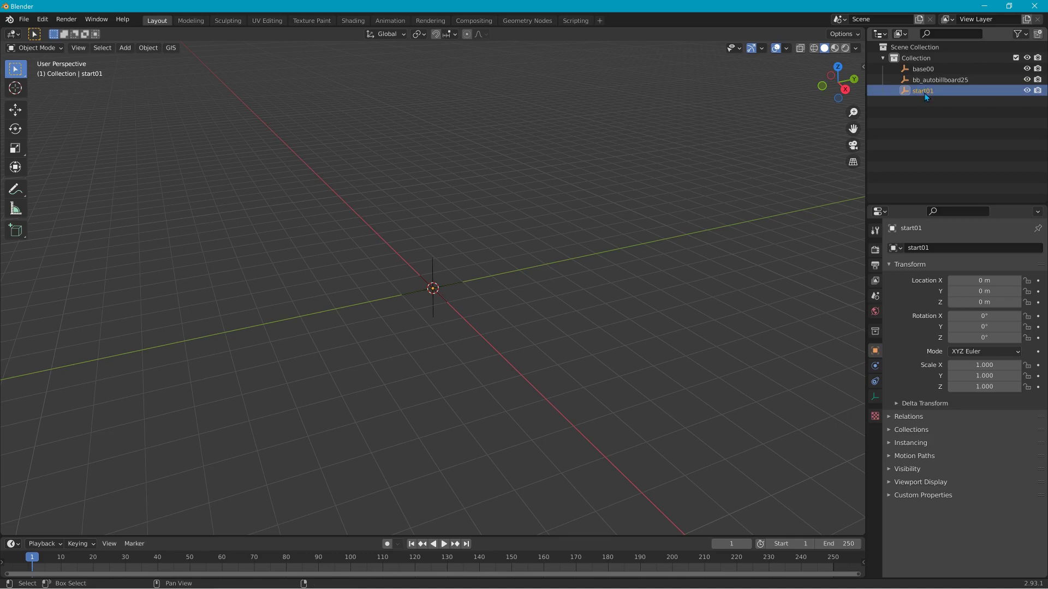
pyautogui.moveTo(924, 95); pyautogui.dragTo(928, 70)
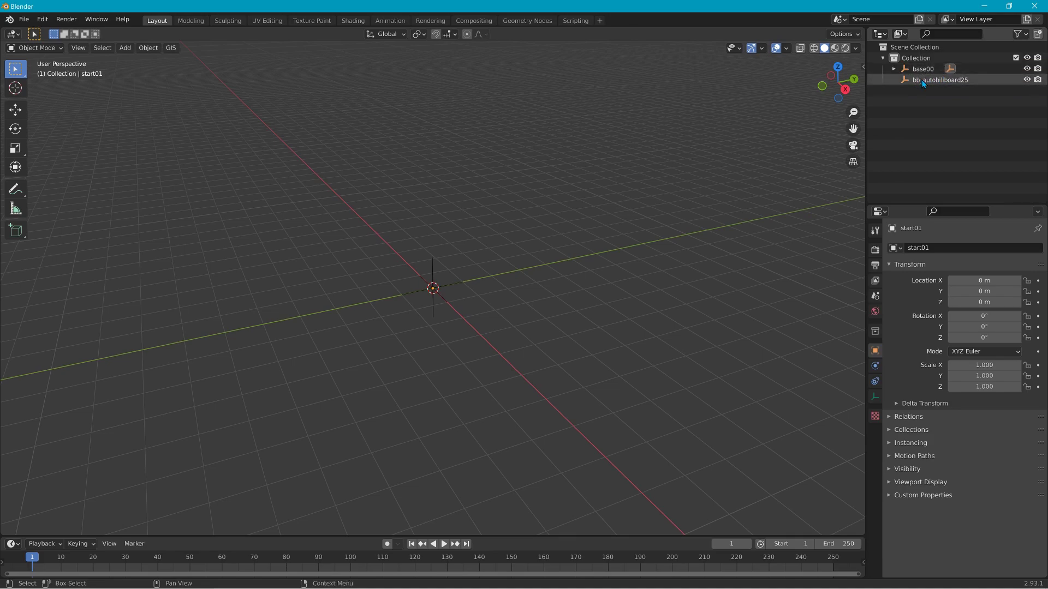
pyautogui.moveTo(921, 80); pyautogui.dragTo(893, 70)
pyautogui.click(894, 70)
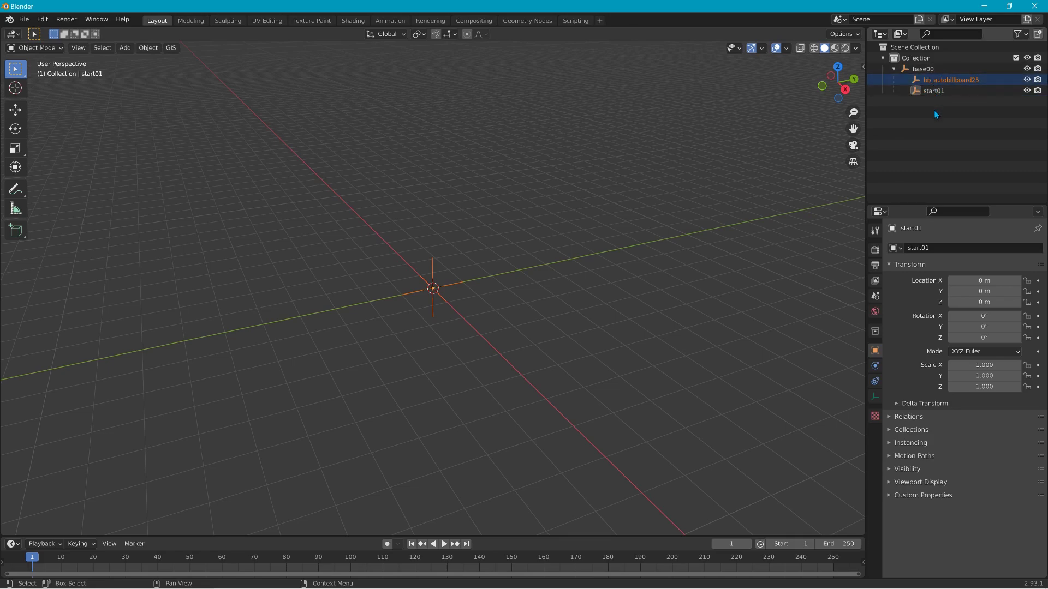
pyautogui.click(947, 82)
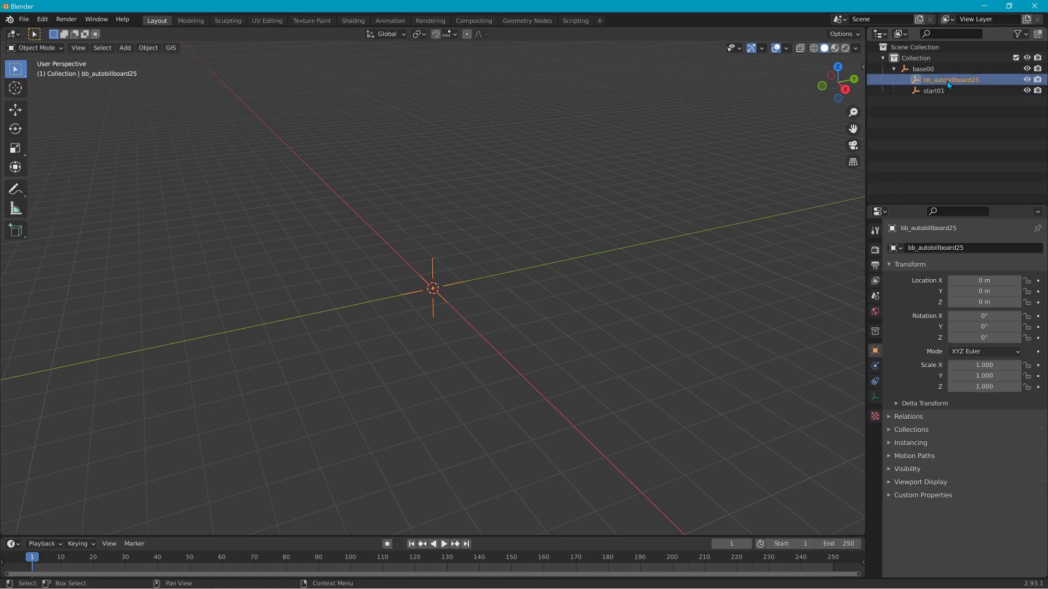
pyautogui.click(932, 110)
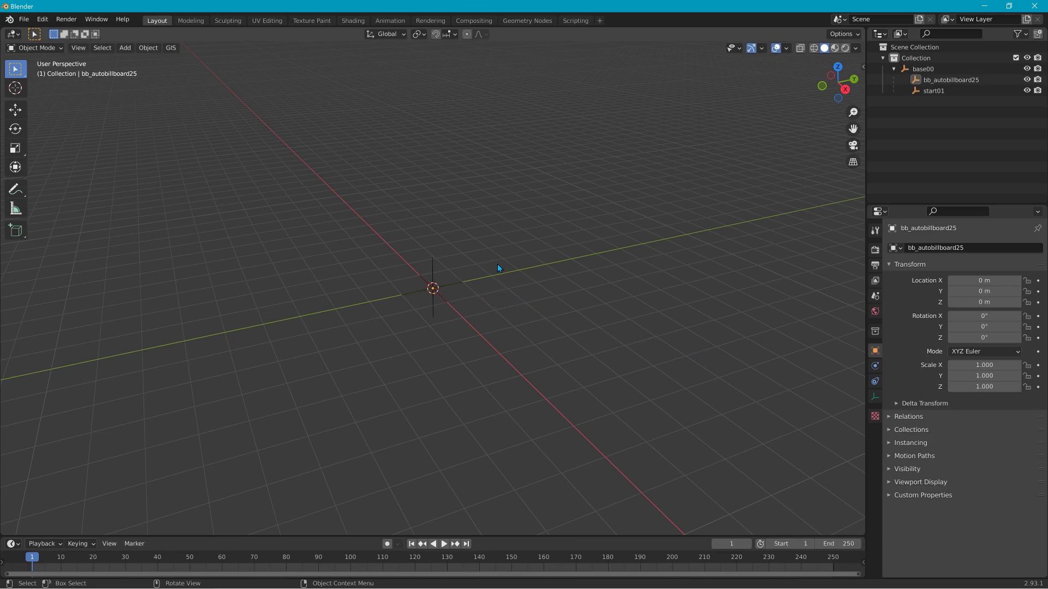
# Step: Switch to Meshroom and examine the textured rock and shelf reconstruction up close in 3D
pyautogui.hotkey('alt', 'Tab')
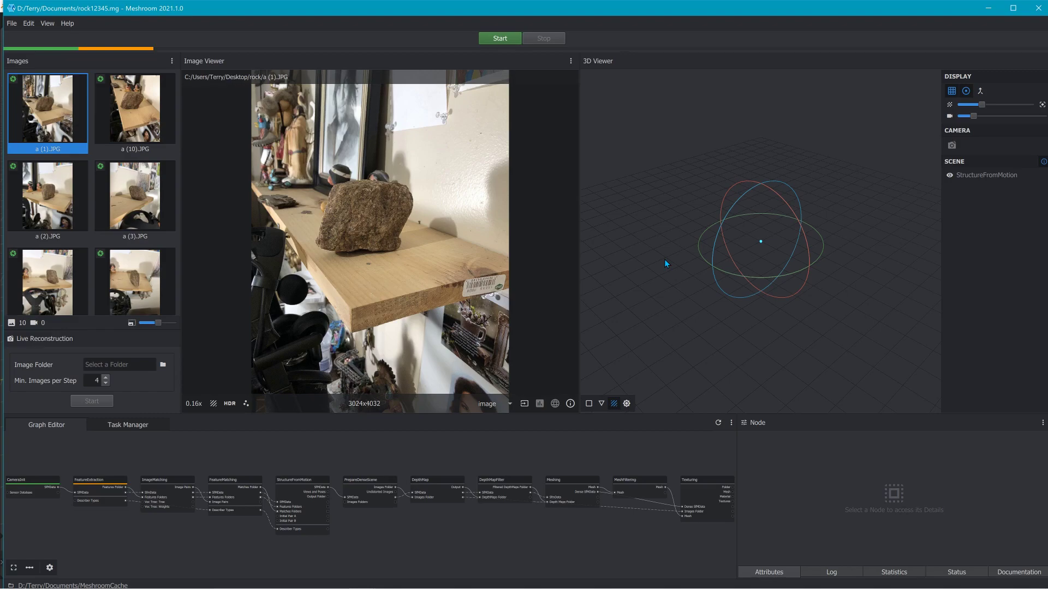
pyautogui.moveTo(663, 259)
pyautogui.mouseDown()
pyautogui.moveTo(816, 284)
pyautogui.moveTo(666, 273)
pyautogui.mouseUp()
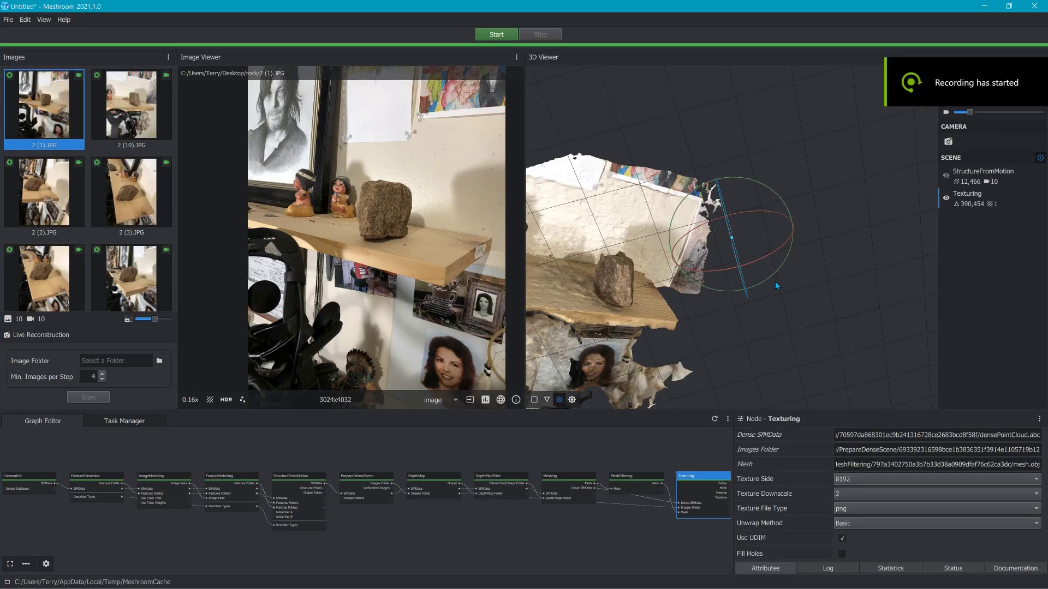
pyautogui.moveTo(729, 272); pyautogui.dragTo(608, 269)
pyautogui.scroll(5, 608, 269)
pyautogui.moveTo(719, 327); pyautogui.dragTo(676, 303)
pyautogui.scroll(6, 677, 302)
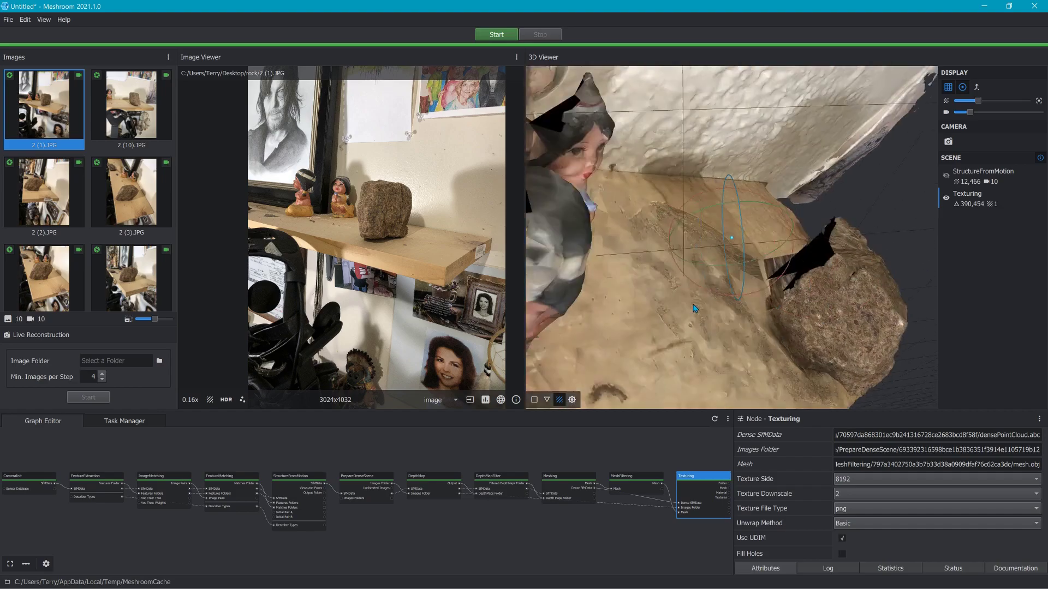
pyautogui.moveTo(696, 306)
pyautogui.mouseDown(button='middle')
pyautogui.moveTo(667, 306)
pyautogui.moveTo(685, 310)
pyautogui.mouseUp(button='middle')
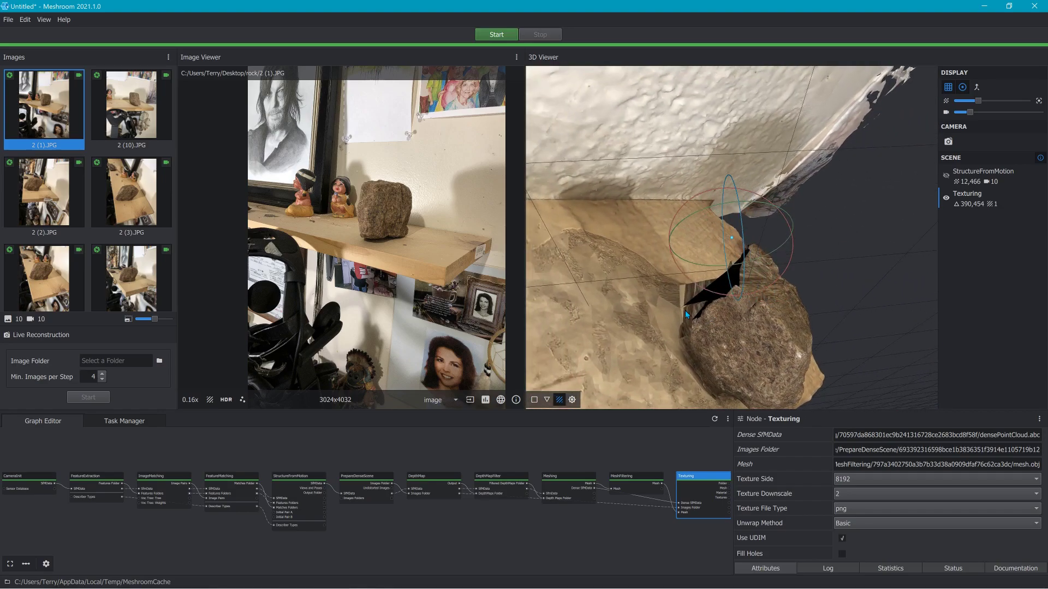
# Step: Examine the textured rock and shelf reconstruction, comparing the Texturing mesh with the StructureFromMotion point cloud
pyautogui.moveTo(685, 310); pyautogui.dragTo(745, 289)
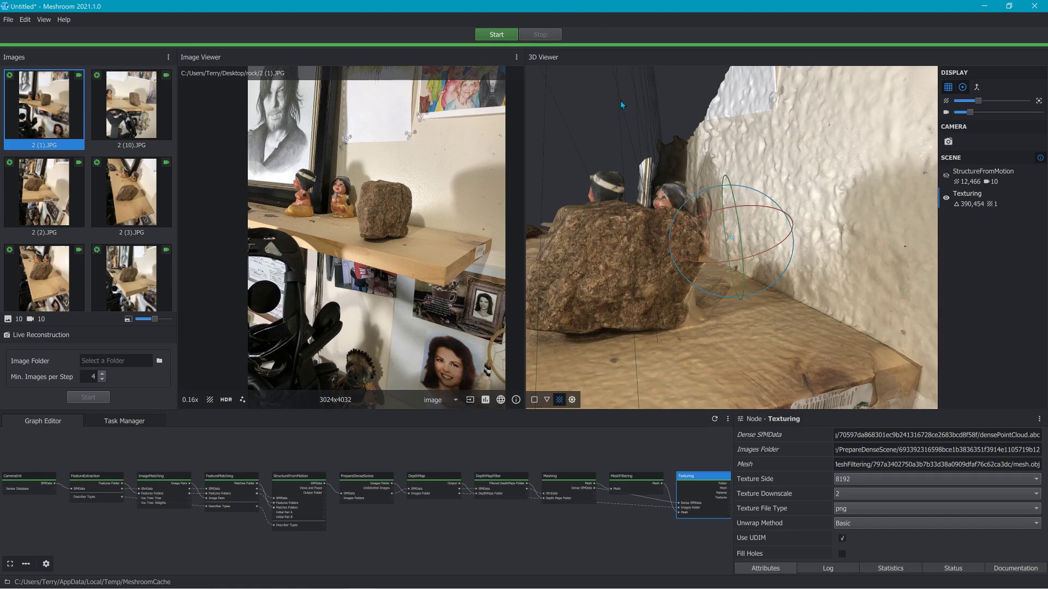
pyautogui.scroll(-10, 819, 469)
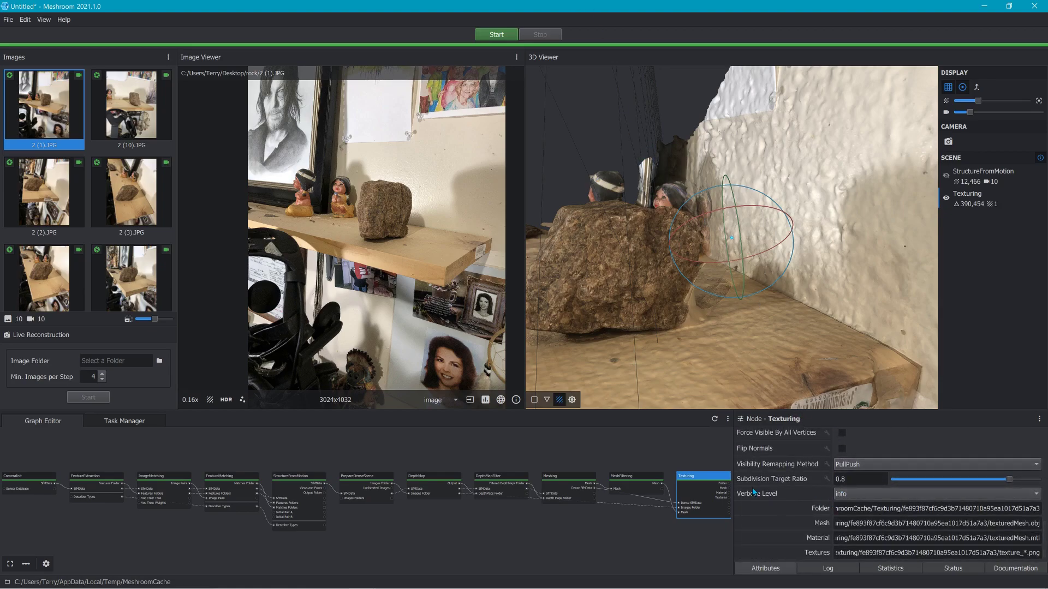
pyautogui.moveTo(694, 482)
pyautogui.mouseDown()
pyautogui.moveTo(684, 480)
pyautogui.moveTo(693, 475)
pyautogui.mouseUp()
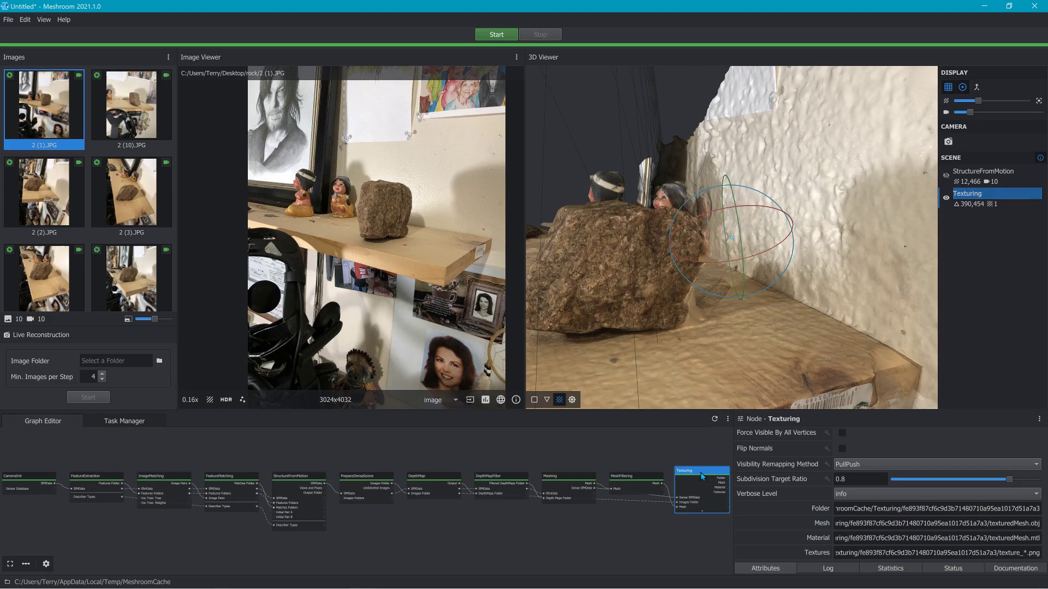
pyautogui.click(945, 175)
pyautogui.click(946, 198)
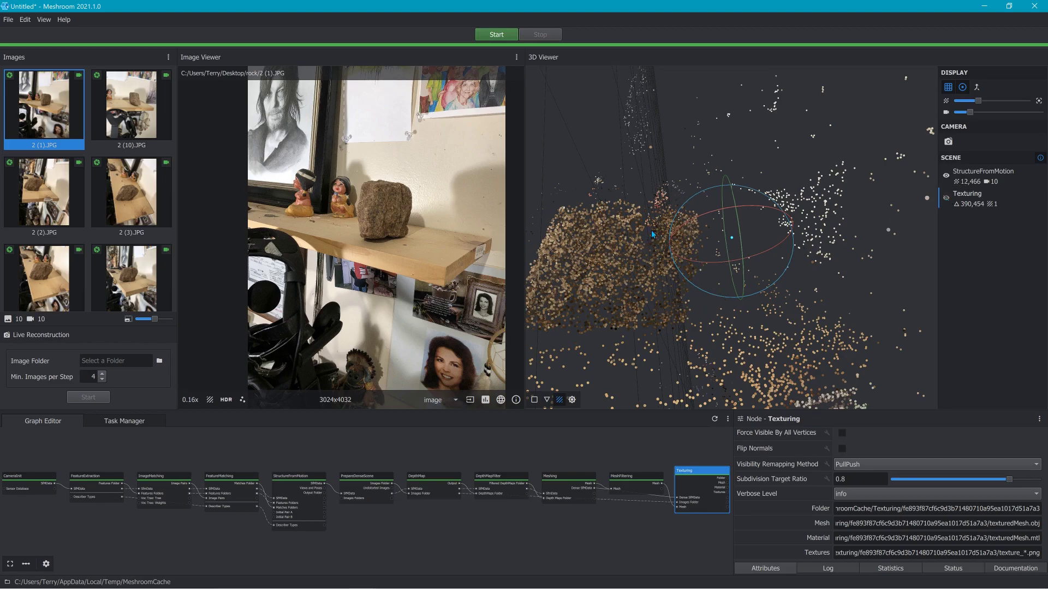
pyautogui.doubleClick(710, 472)
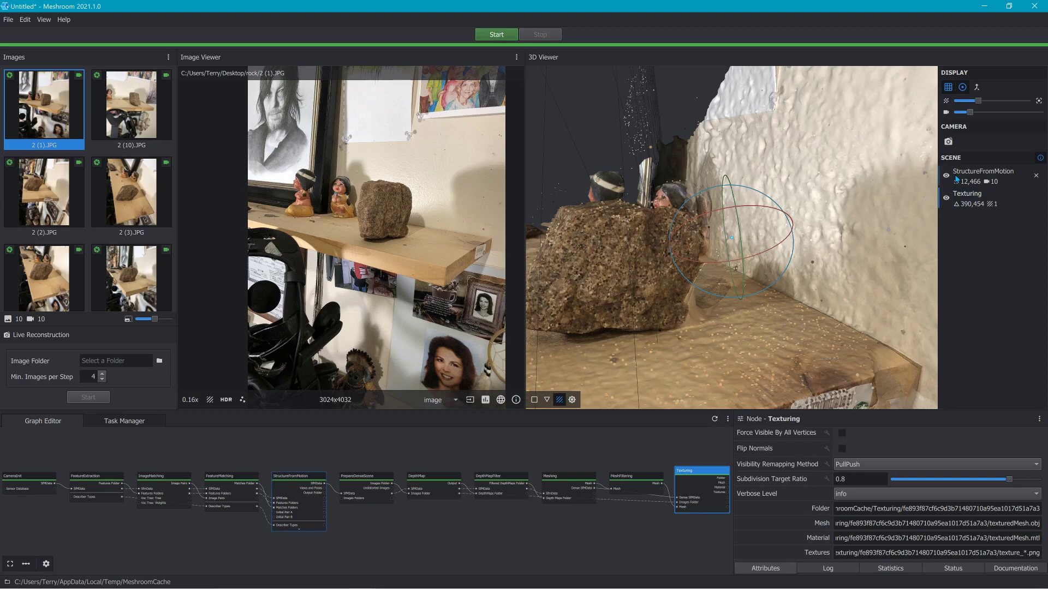
pyautogui.click(946, 176)
pyautogui.moveTo(687, 277); pyautogui.dragTo(878, 305)
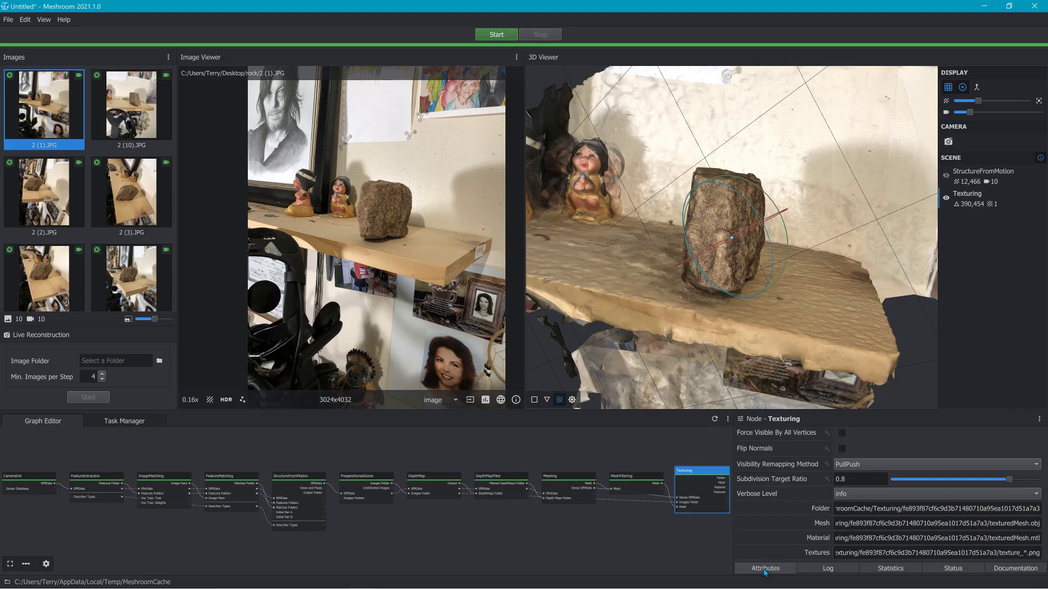
# Step: Copy the Mesh output path from the Texturing node's attributes
pyautogui.scroll(5, 865, 512)
pyautogui.scroll(-5, 868, 518)
pyautogui.moveTo(983, 525); pyautogui.dragTo(771, 514)
pyautogui.hotkey('ctrl', 'c')
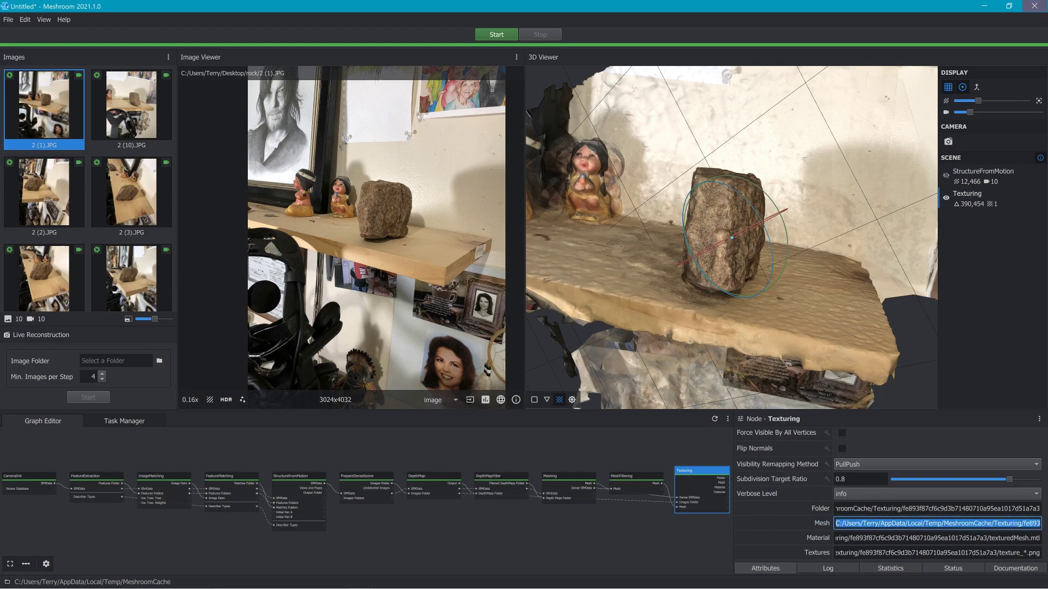
# Step: Minimize Meshroom and open the Texturing output folder in a new File Explorer window using the copied path
pyautogui.click(984, 9)
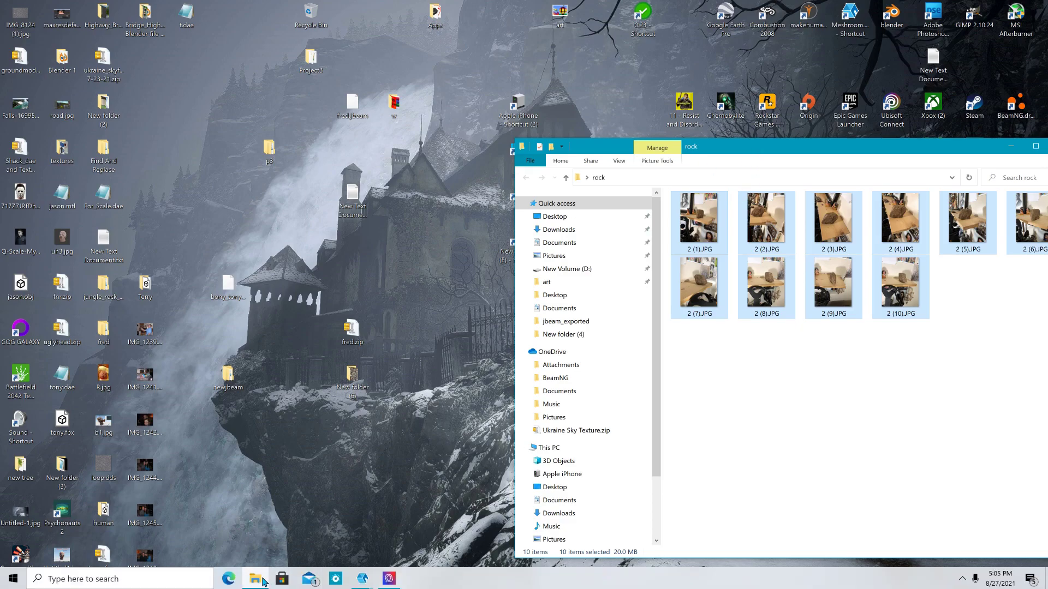
pyautogui.rightClick(262, 580)
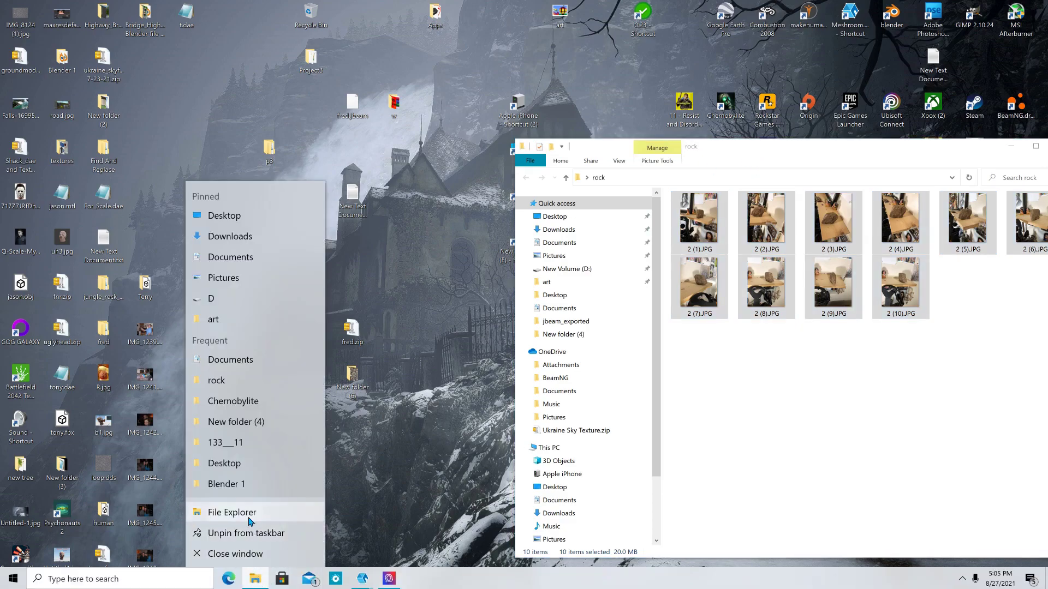
pyautogui.click(221, 513)
pyautogui.click(188, 44)
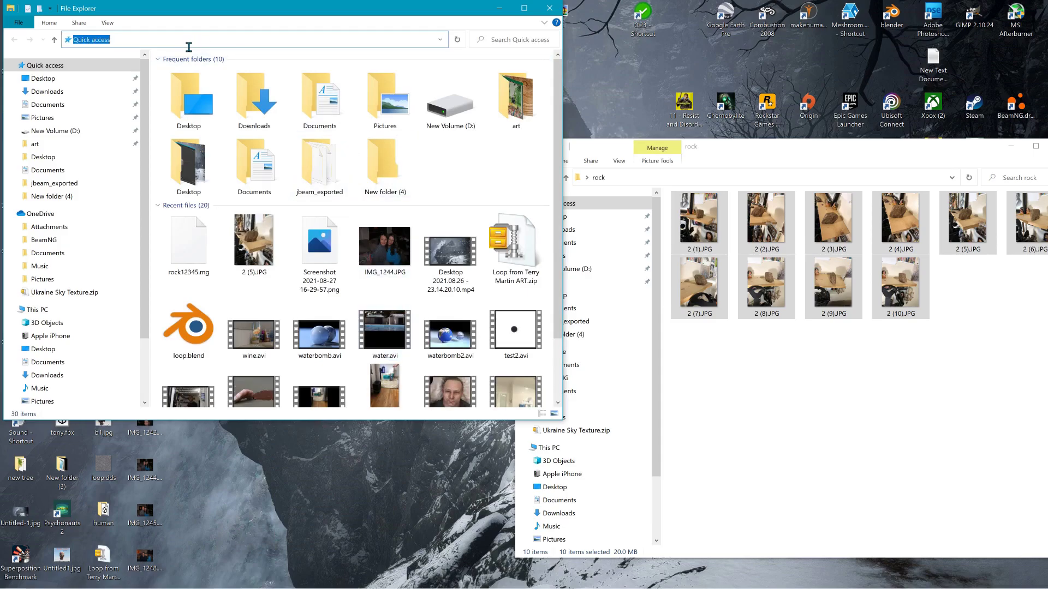
pyautogui.hotkey('ctrl', 'v')
pyautogui.press('Return')
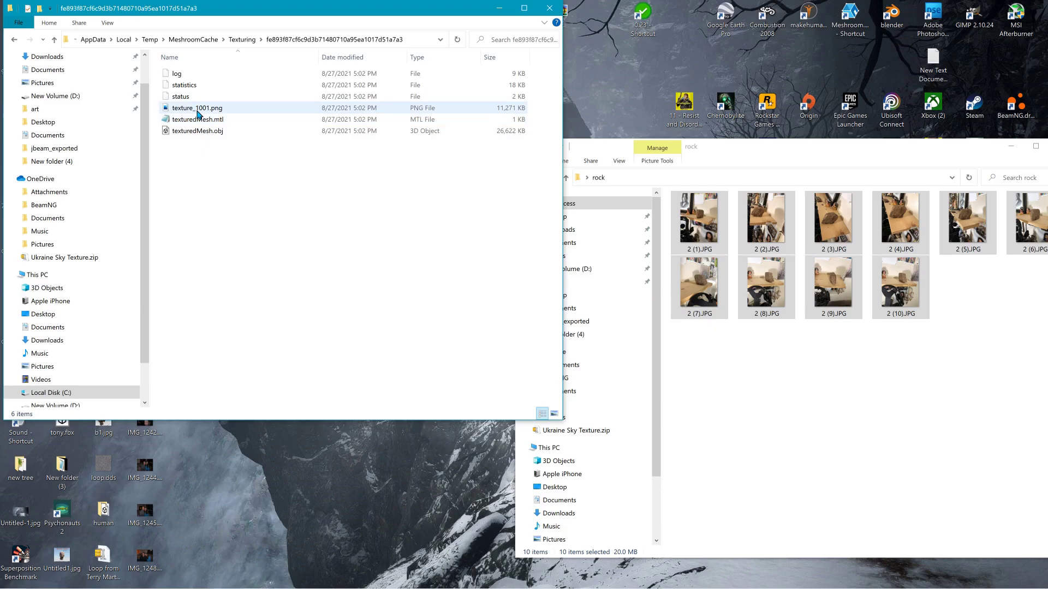
# Step: Rename the texture_1001.png file as rock200.png
pyautogui.moveTo(198, 114)
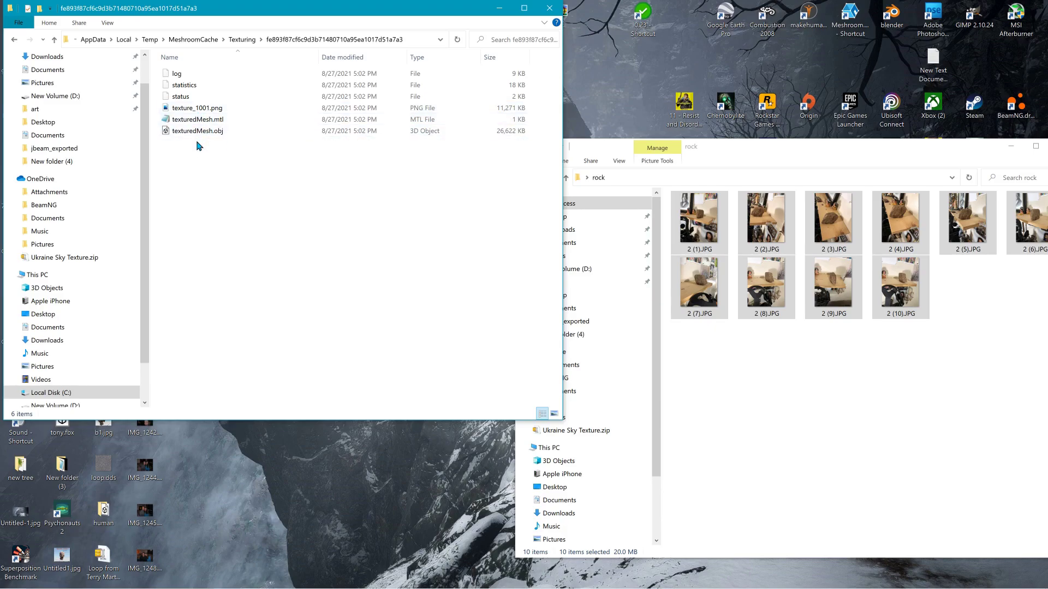
pyautogui.rightClick(195, 111)
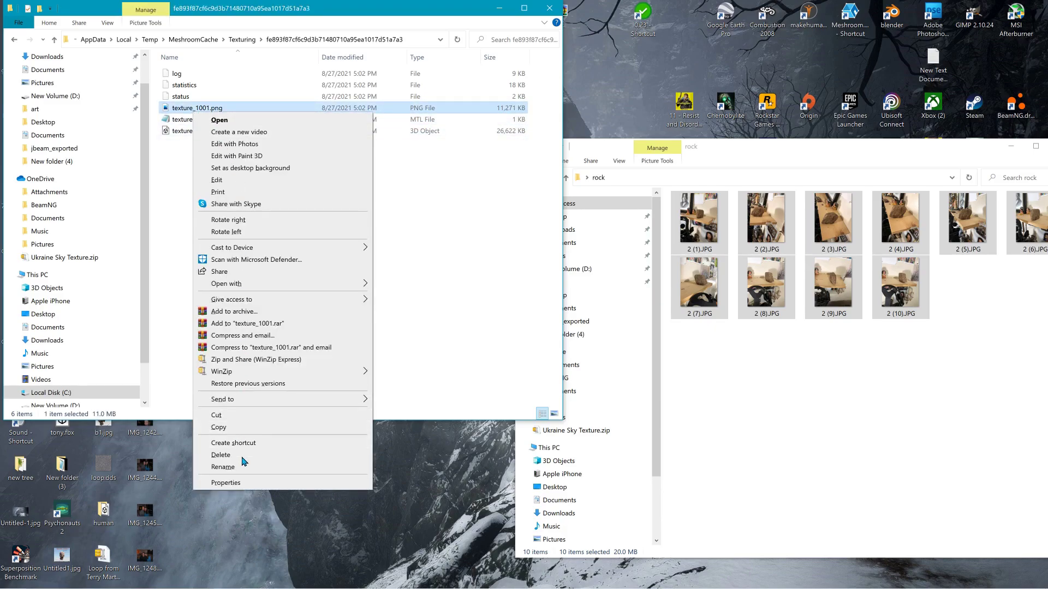
pyautogui.click(247, 467)
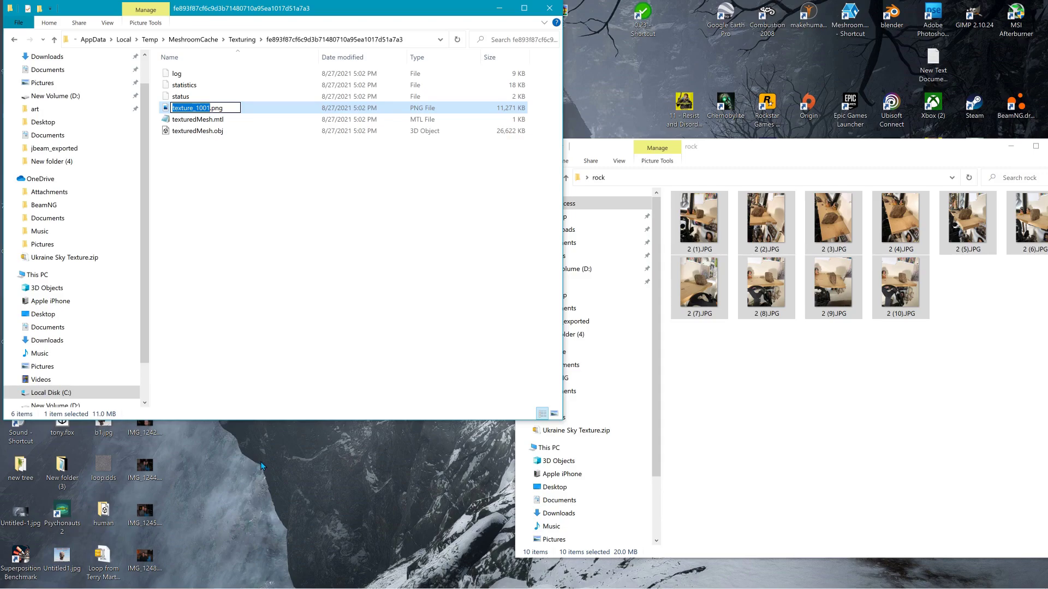
pyautogui.write('RO')
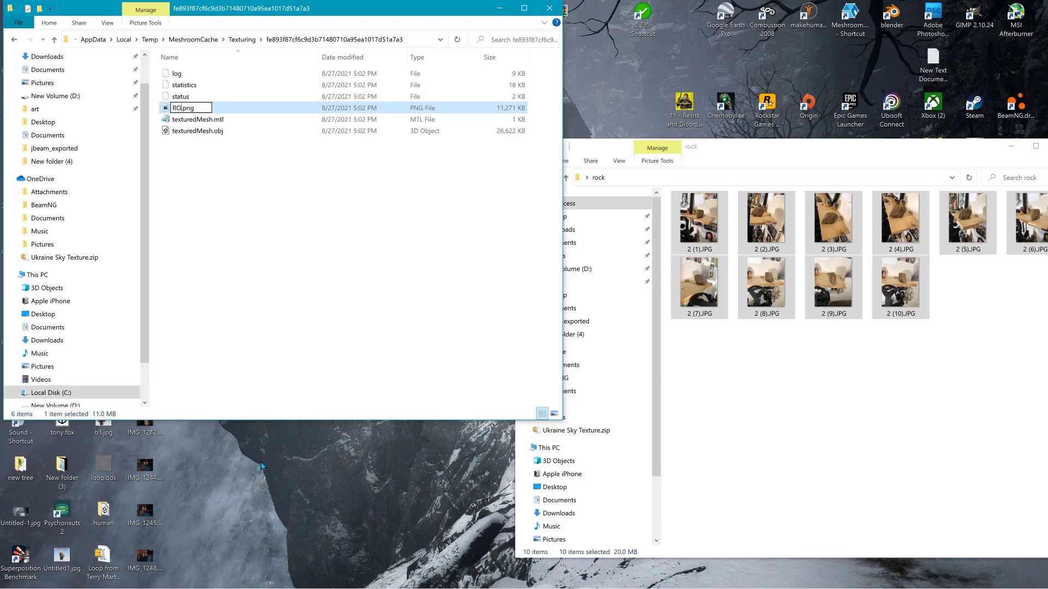
pyautogui.write('CK')
pyautogui.press('BackSpace')
pyautogui.press('BackSpace')
pyautogui.press('BackSpace')
pyautogui.press('BackSpace')
pyautogui.write('rock200')
pyautogui.click(233, 182)
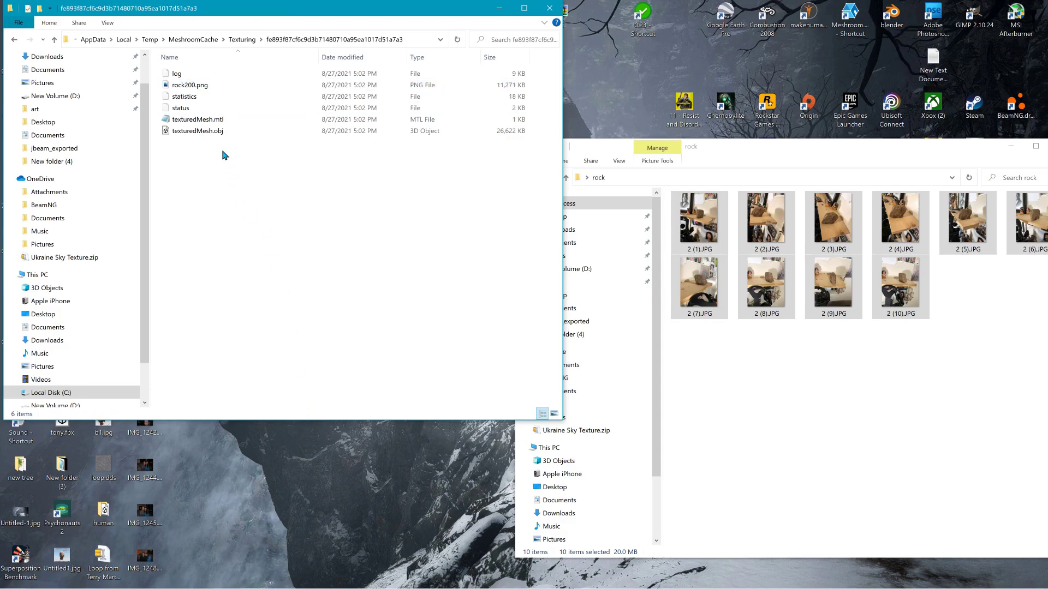
# Step: Minimize the rock photo folder window and create a new desktop folder named rock200
pyautogui.click(1010, 146)
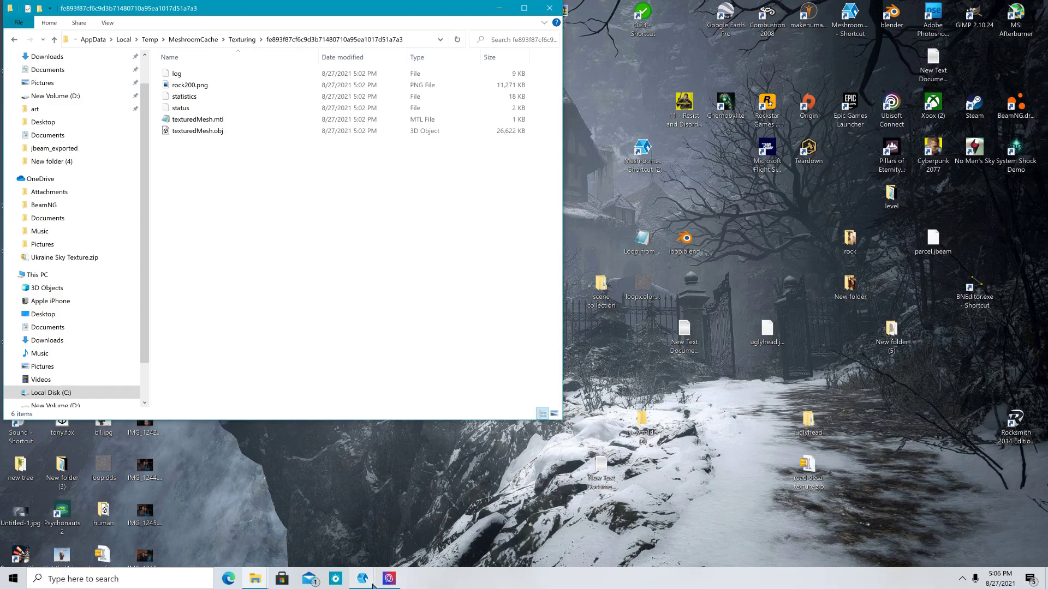
pyautogui.rightClick(774, 231)
pyautogui.moveTo(856, 340)
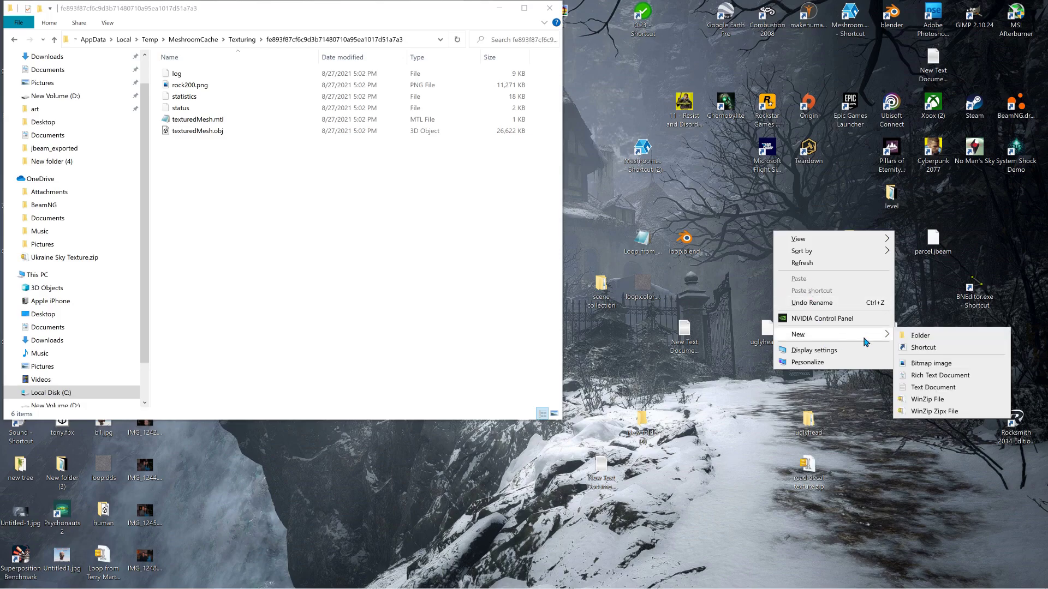
pyautogui.click(943, 335)
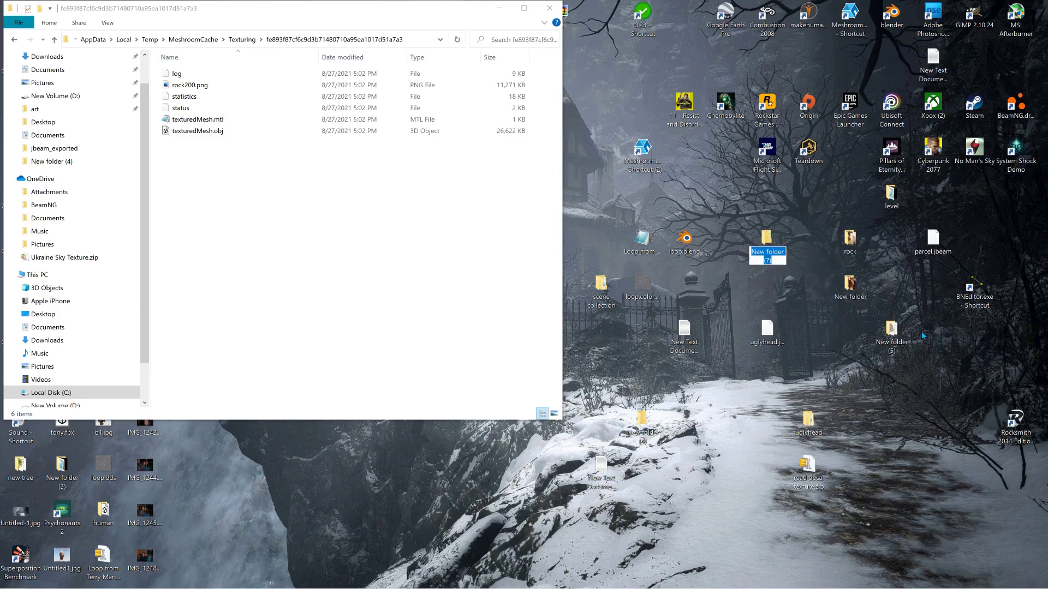
pyautogui.write('r')
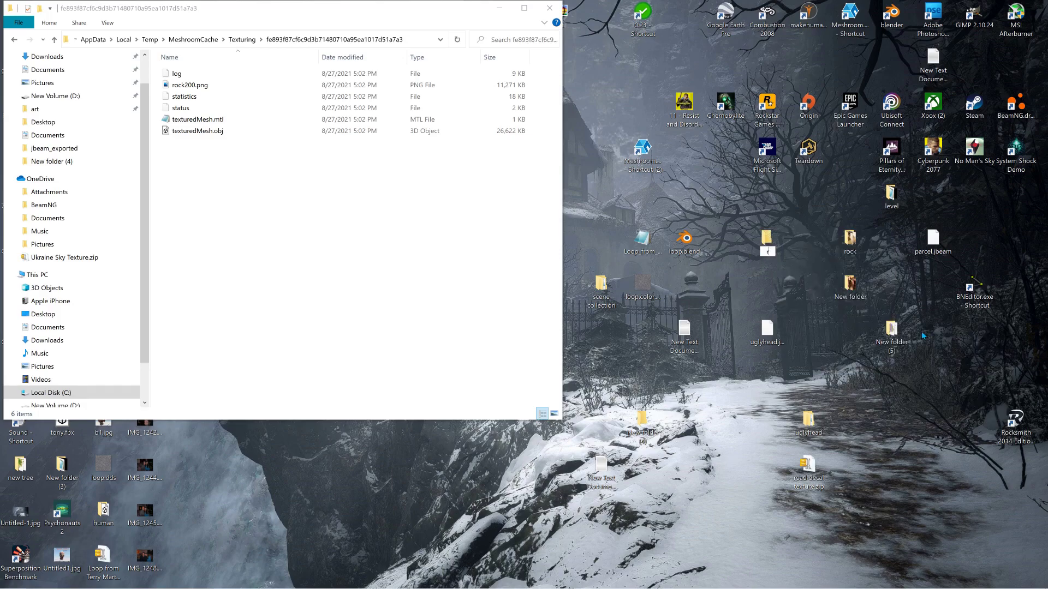
pyautogui.write('ock200')
pyautogui.press('Return')
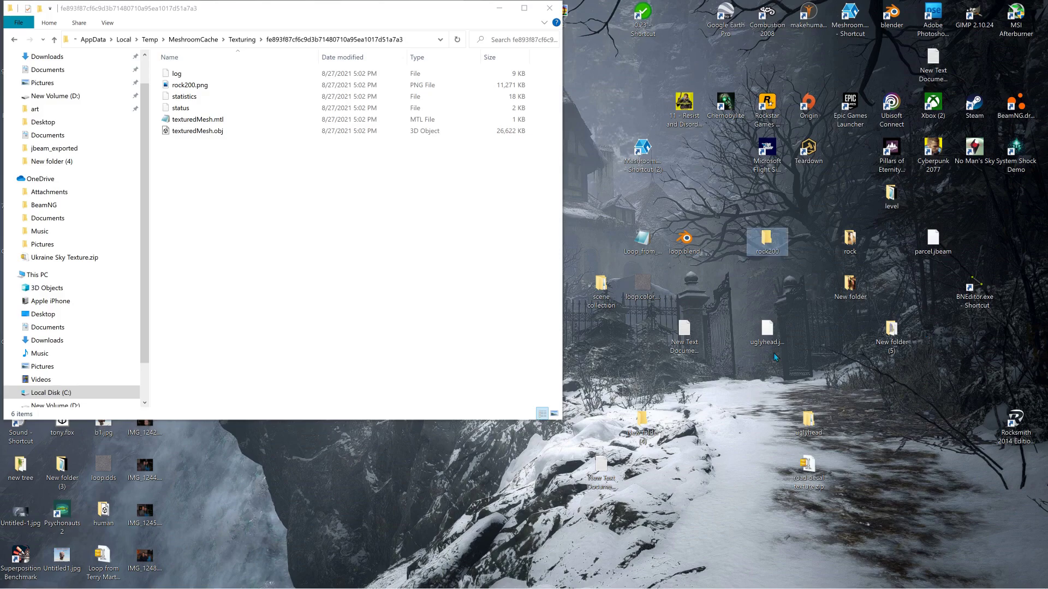
# Step: Move rock200.png, texturedMesh.mtl and texturedMesh.obj into the desktop rock200 folder and close the output folder window
pyautogui.moveTo(204, 143); pyautogui.dragTo(202, 105)
pyautogui.keyDown('ctrl'); pyautogui.click(201, 86); pyautogui.keyUp('ctrl')
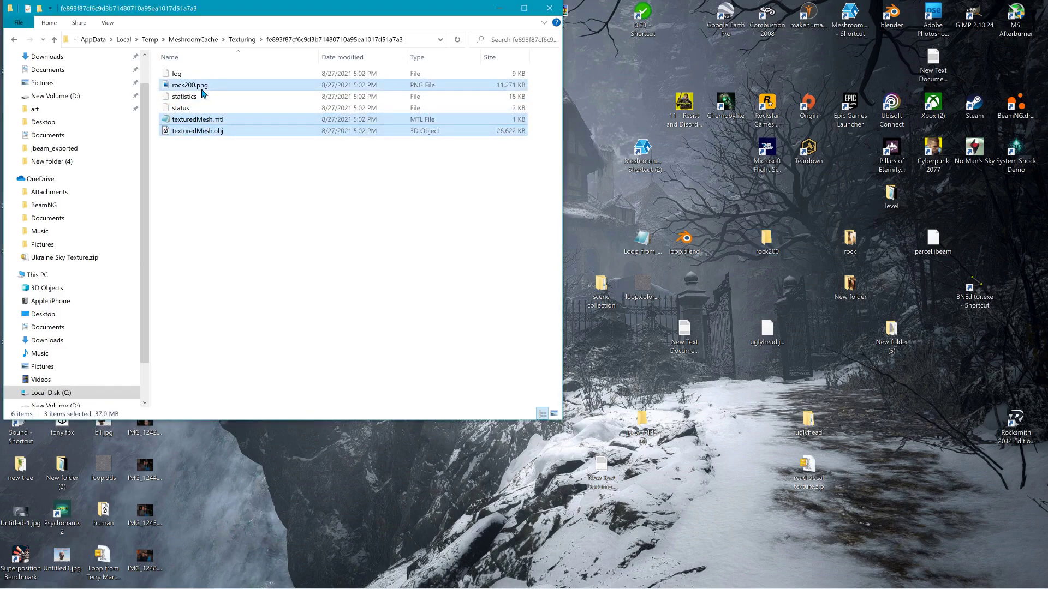
pyautogui.moveTo(202, 91); pyautogui.dragTo(761, 248, button='right')
pyautogui.click(789, 301)
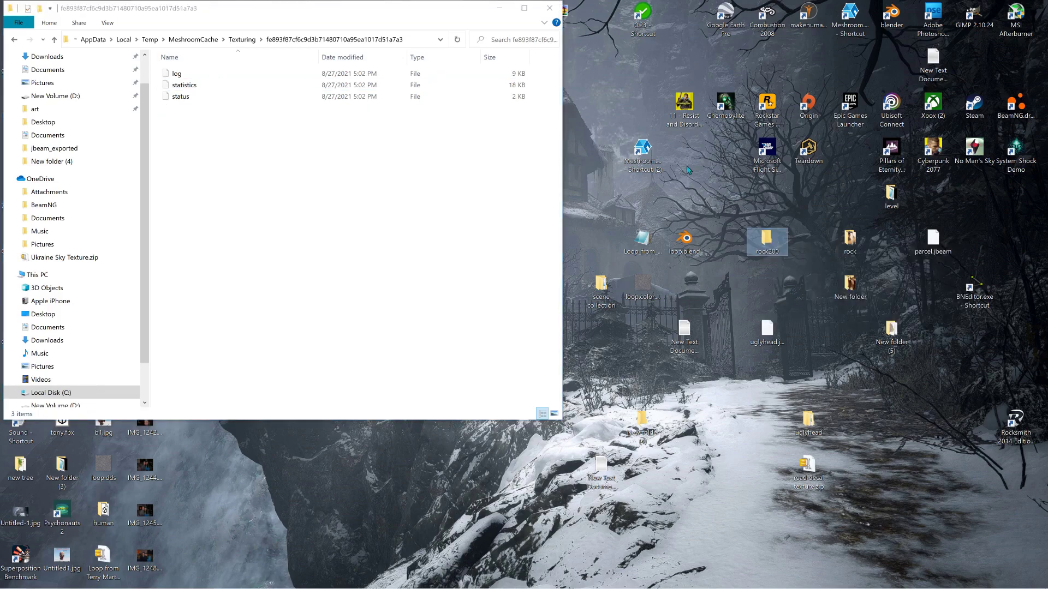
pyautogui.click(550, 9)
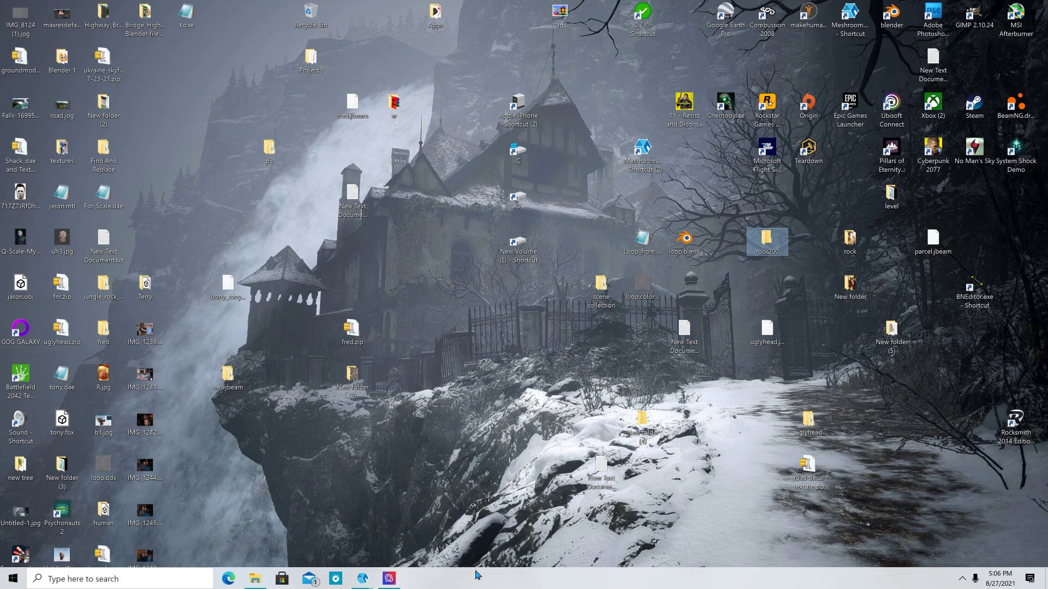
# Step: Launch Blender and delete the default cube, light and camera from the new scene
pyautogui.doubleClick(892, 15)
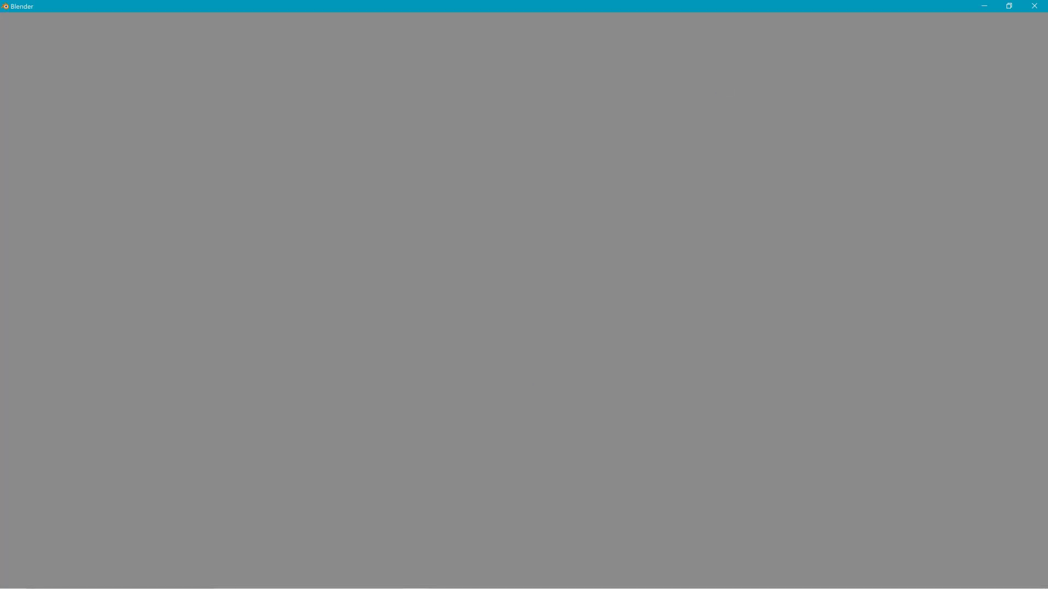
pyautogui.moveTo(438, 587)
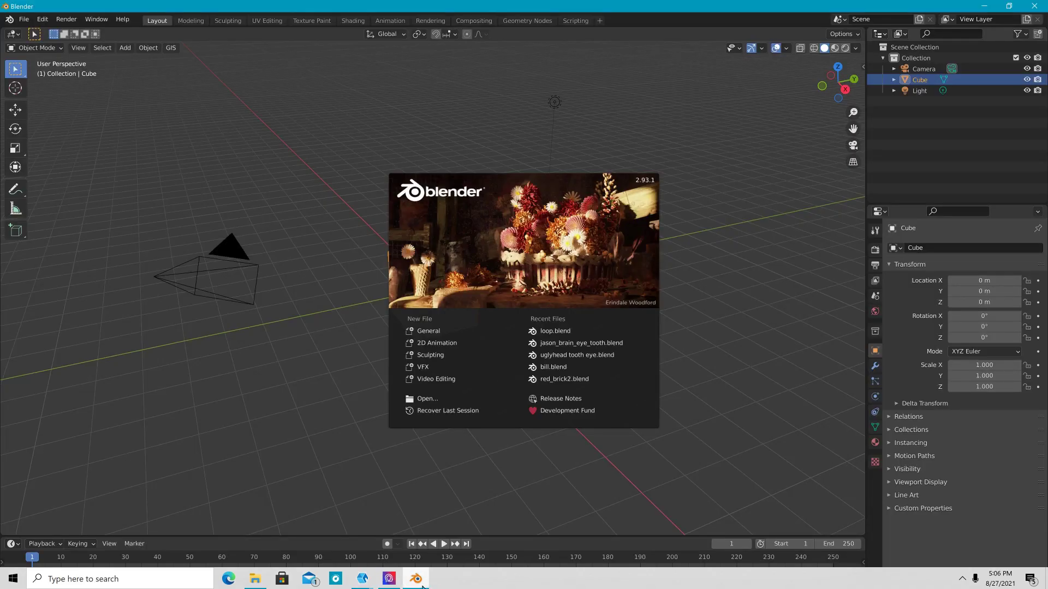
pyautogui.click(470, 480)
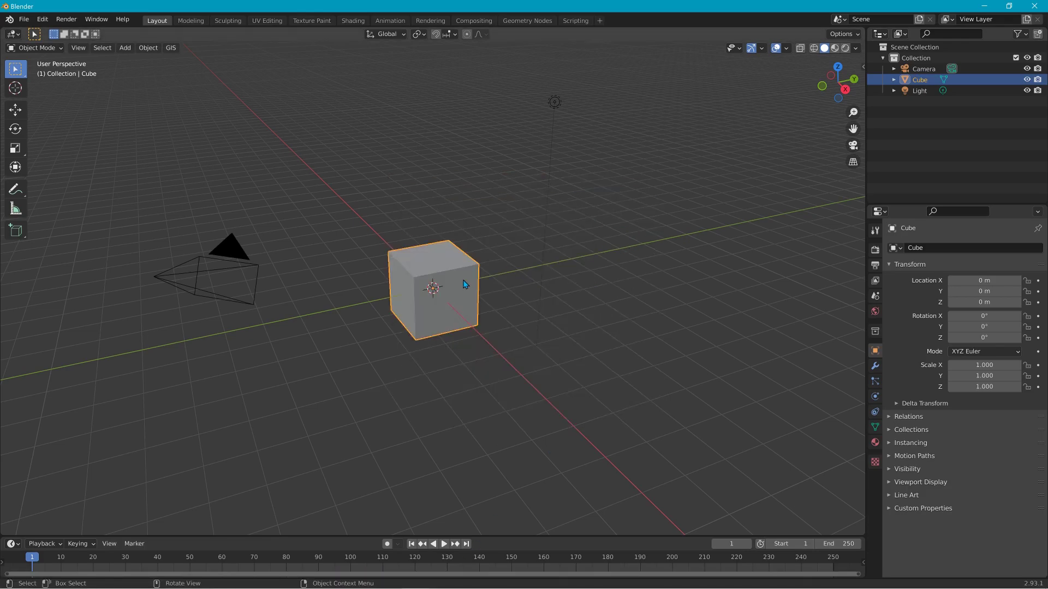
pyautogui.press('Delete')
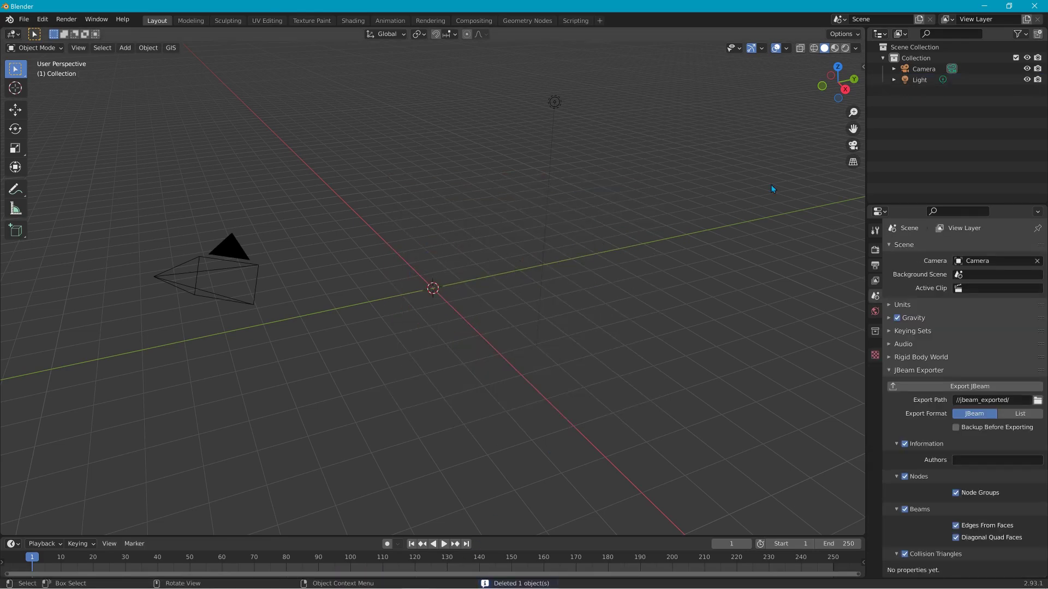
pyautogui.click(921, 79)
pyautogui.press('Delete')
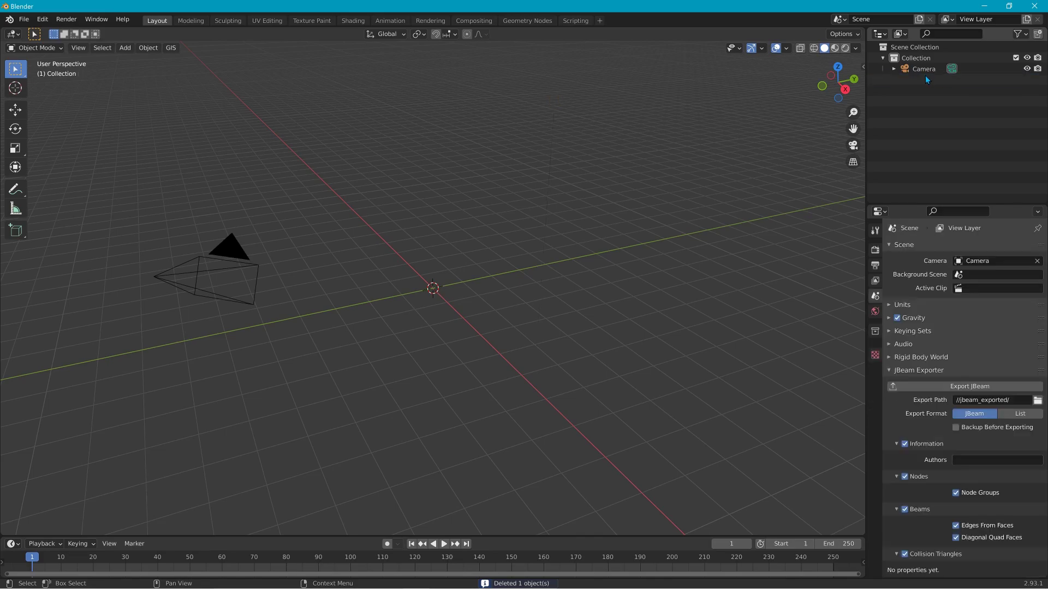
pyautogui.click(925, 72)
pyautogui.press('Delete')
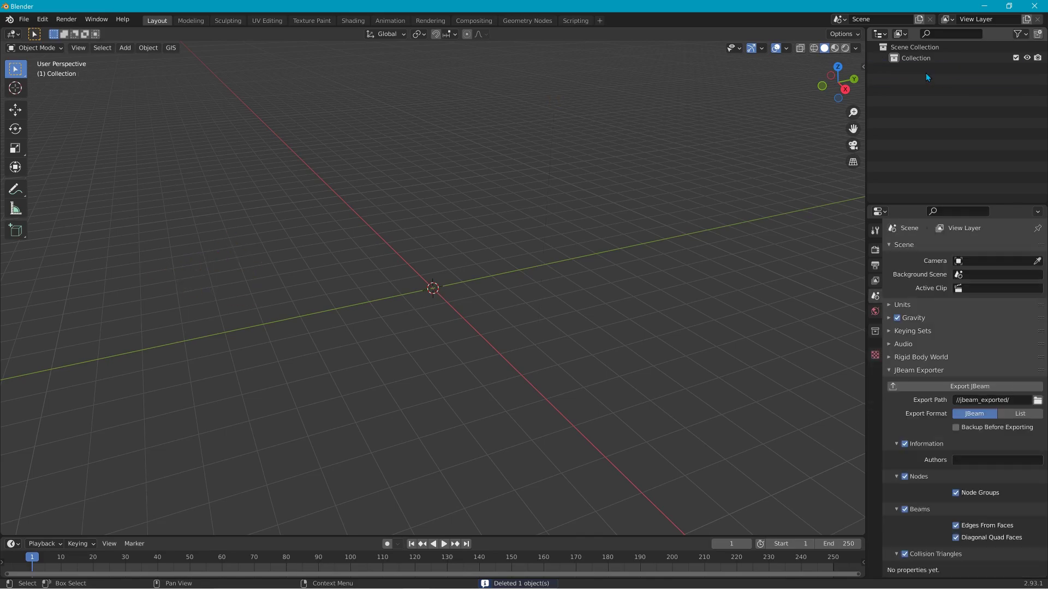
# Step: Add three Plain Axes empties at the scene origin
pyautogui.click(131, 52)
pyautogui.moveTo(192, 170)
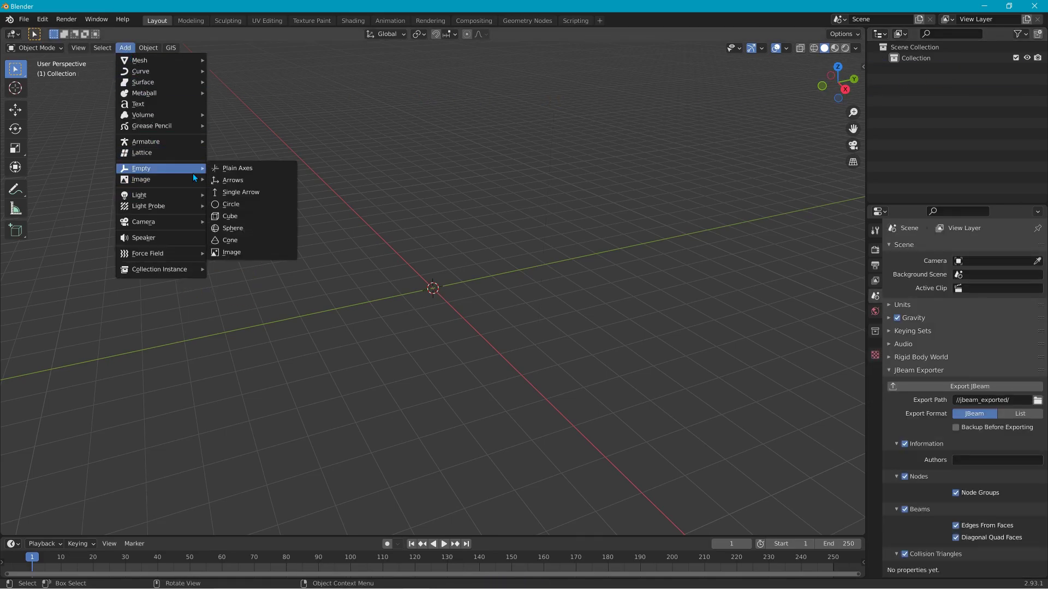
pyautogui.click(233, 173)
pyautogui.click(125, 47)
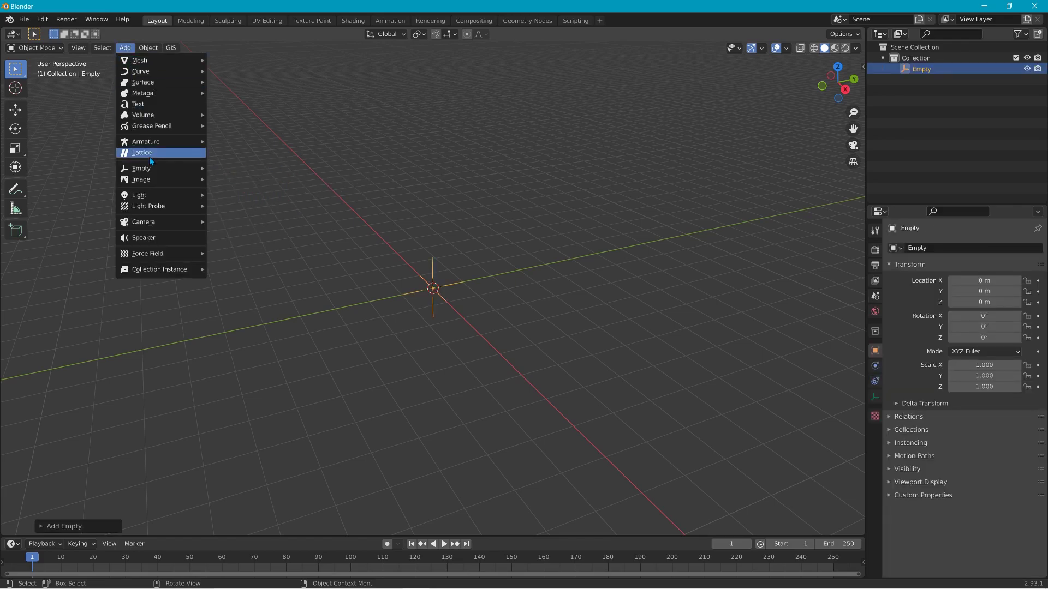
pyautogui.moveTo(157, 170)
pyautogui.click(228, 171)
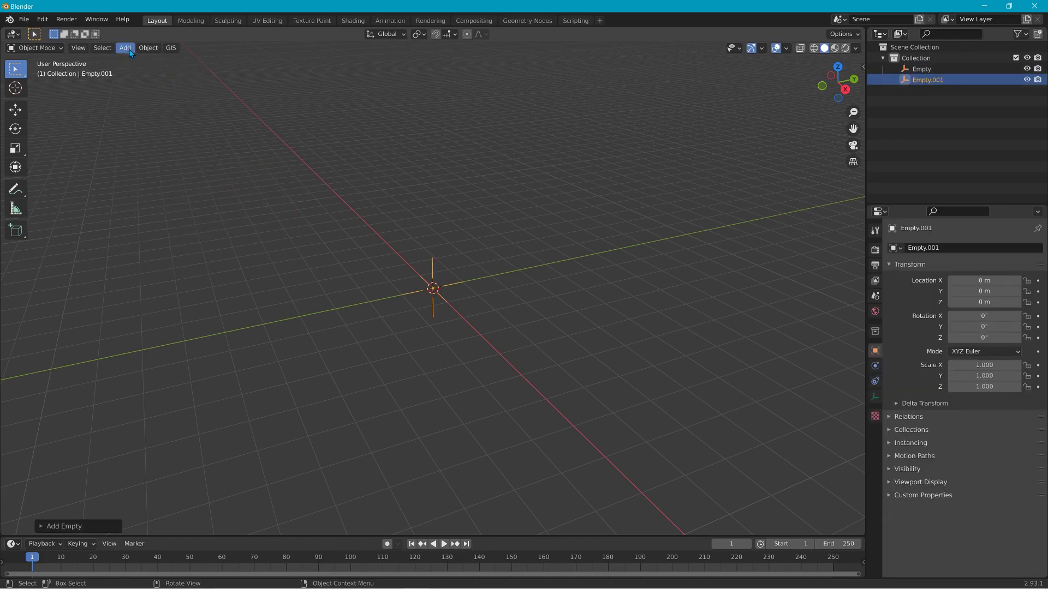
pyautogui.click(131, 51)
pyautogui.click(240, 169)
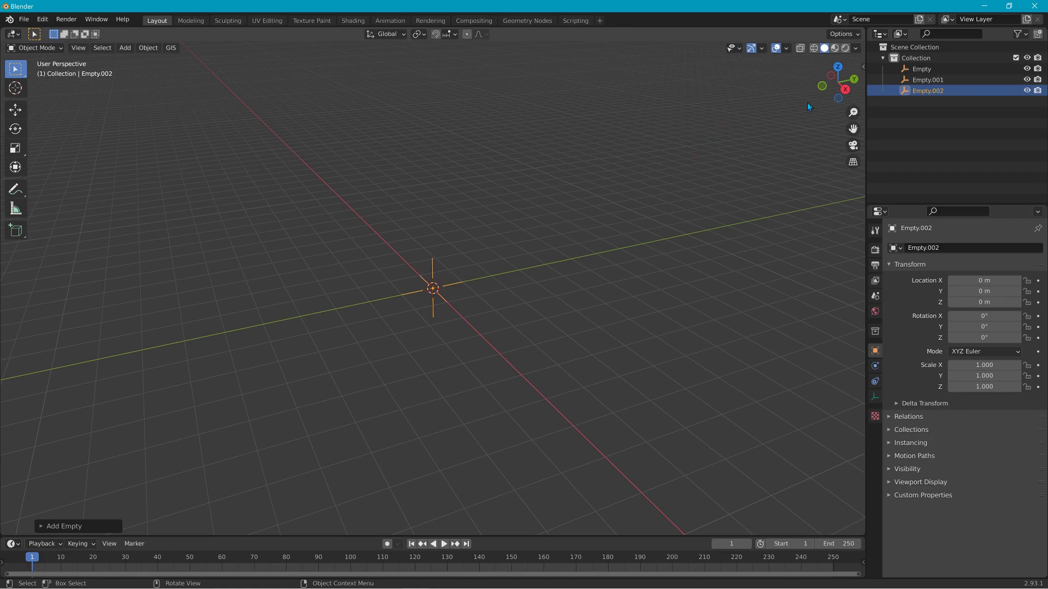
# Step: Rename the three empties base00, start01 and bb_autobillboard25
pyautogui.doubleClick(922, 68)
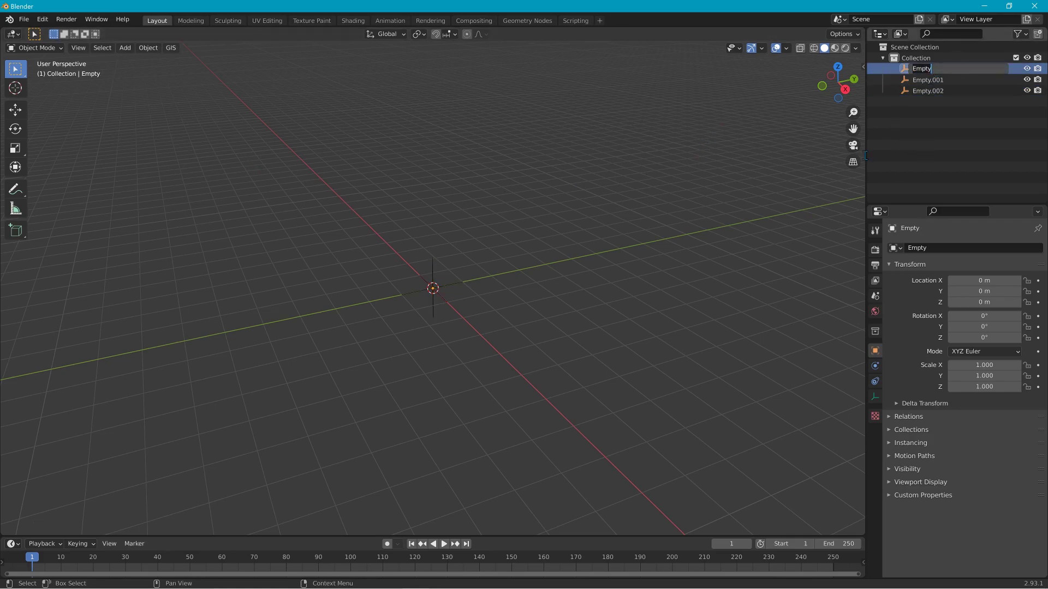
pyautogui.write('base00')
pyautogui.press('Tab')
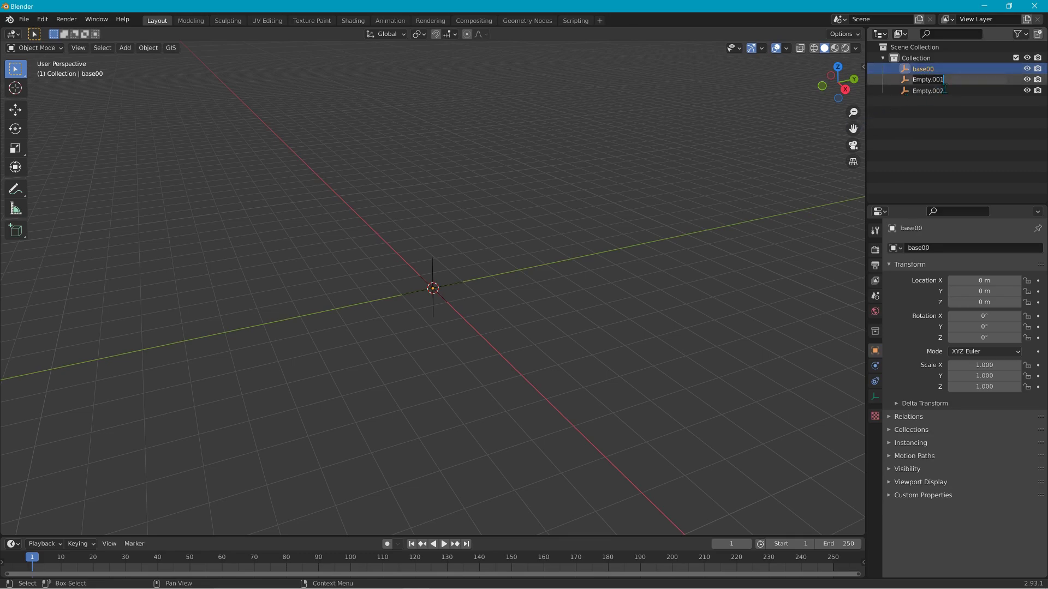
pyautogui.write('start01')
pyautogui.press('Return')
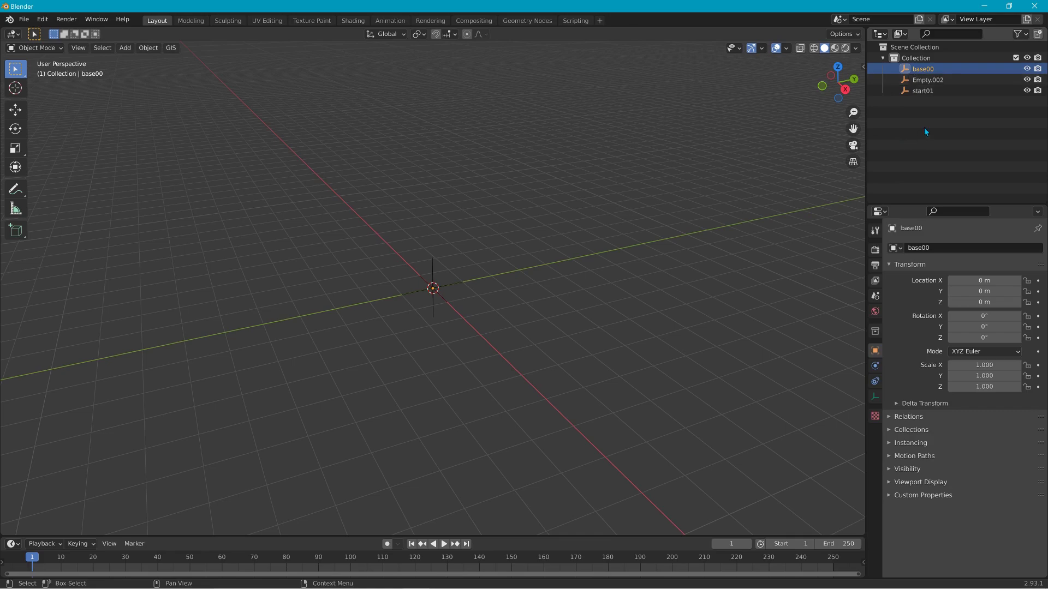
pyautogui.doubleClick(924, 82)
pyautogui.write('bb_autob')
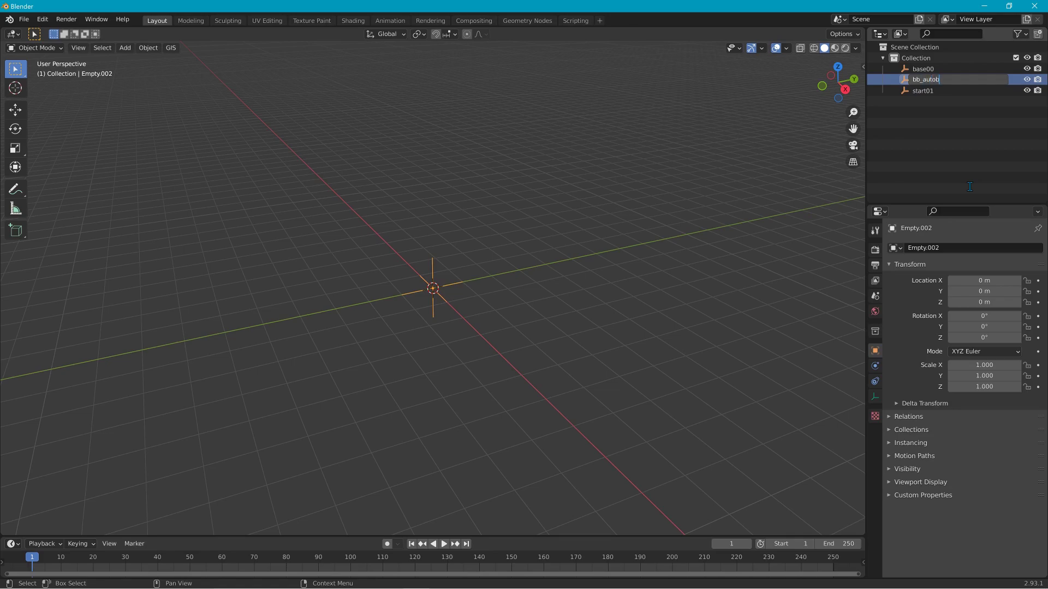
pyautogui.write('illboard25')
pyautogui.press('Return')
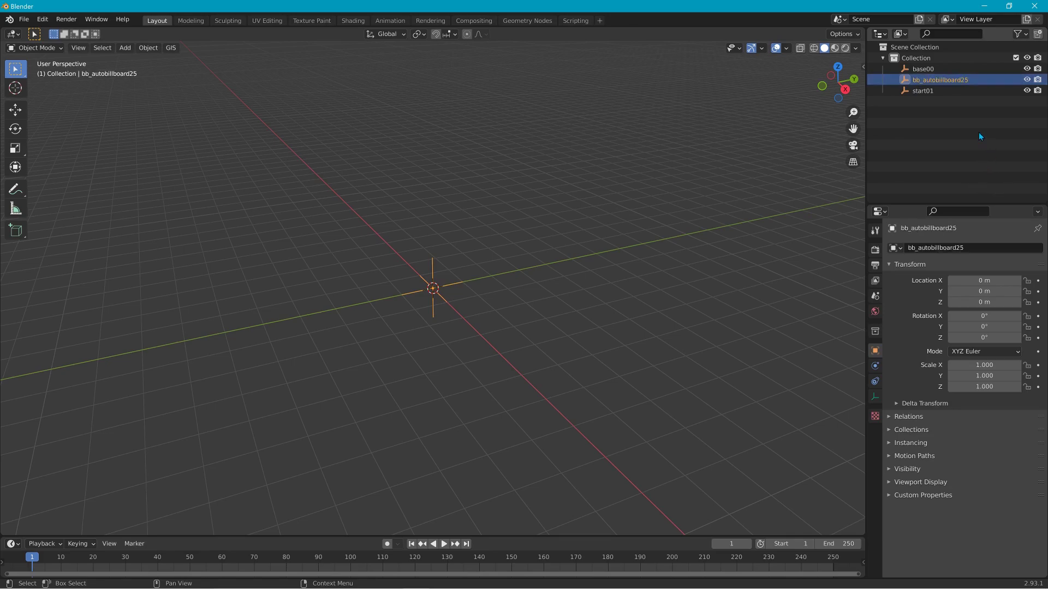
# Step: Parent the start01 and bb_autobillboard25 empties to base00 and expand base00's hierarchy in the Outliner
pyautogui.click(923, 90)
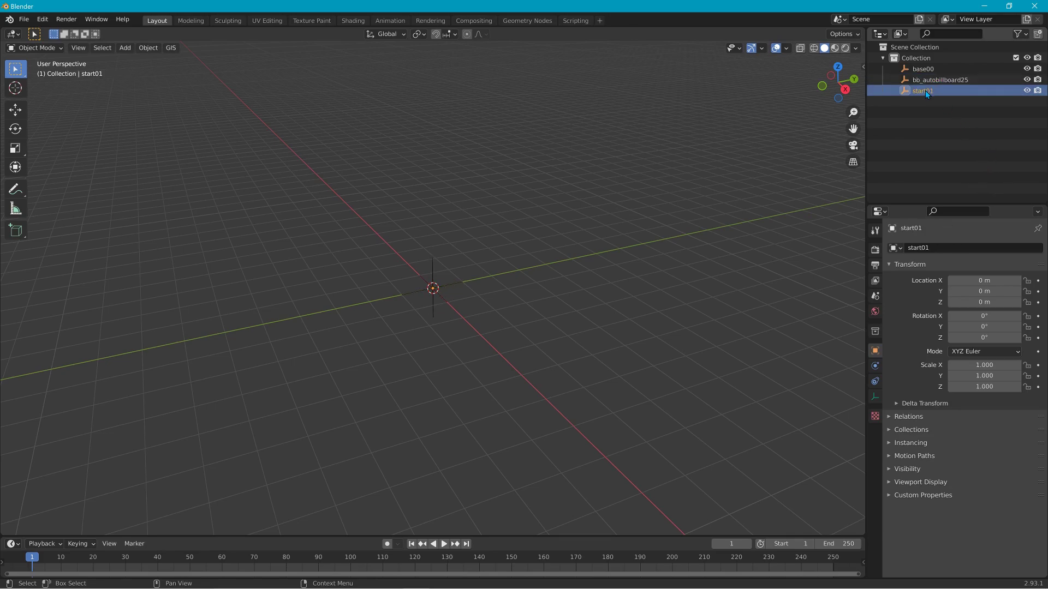
pyautogui.moveTo(925, 91); pyautogui.dragTo(926, 71)
pyautogui.click(894, 69)
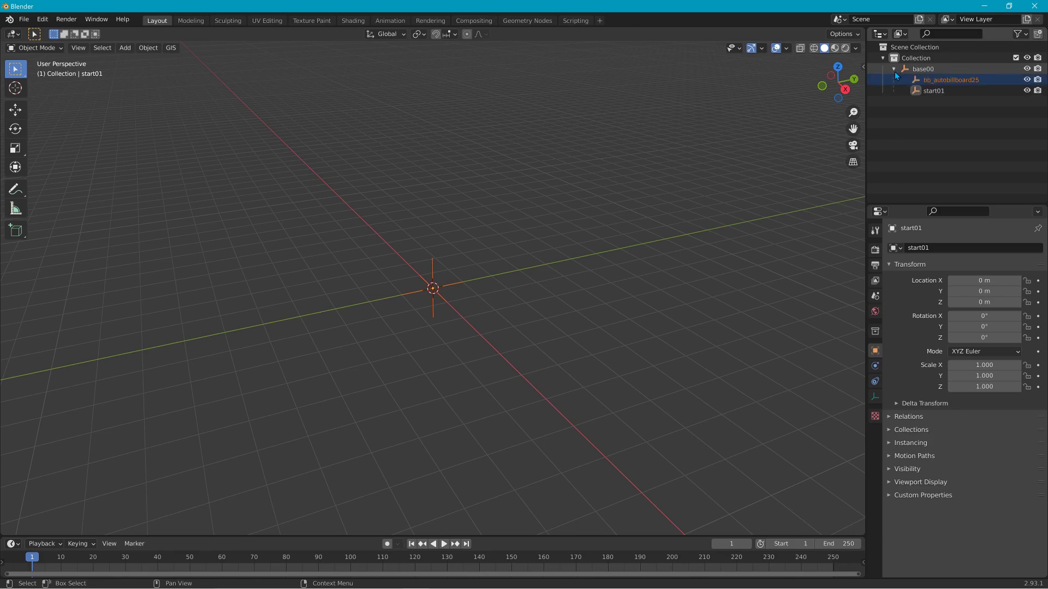
pyautogui.click(927, 92)
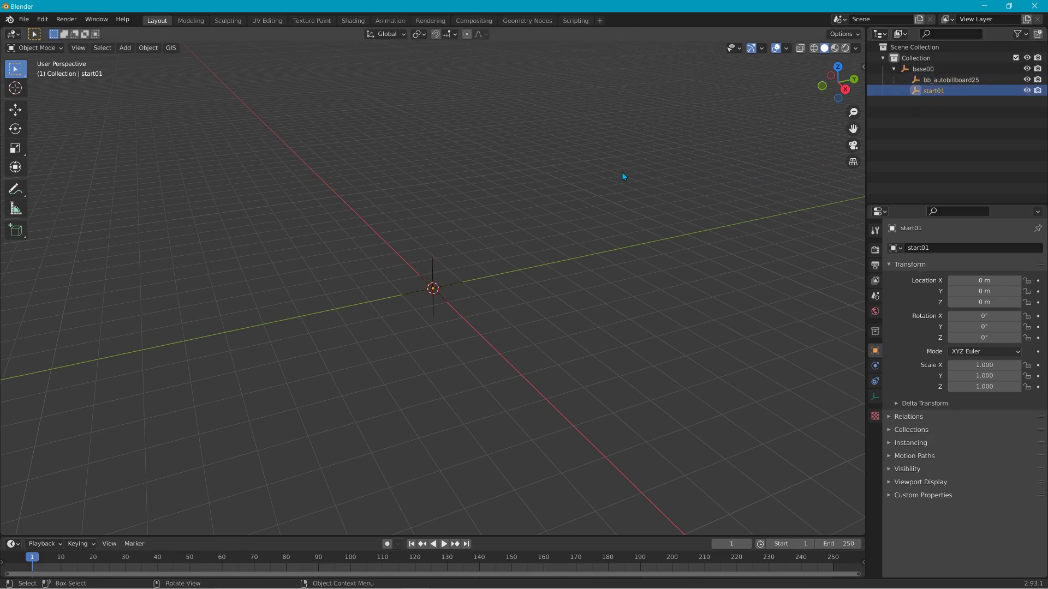
# Step: Import texturedMesh.obj as a Wavefront file from the desktop rock200 folder
pyautogui.click(24, 19)
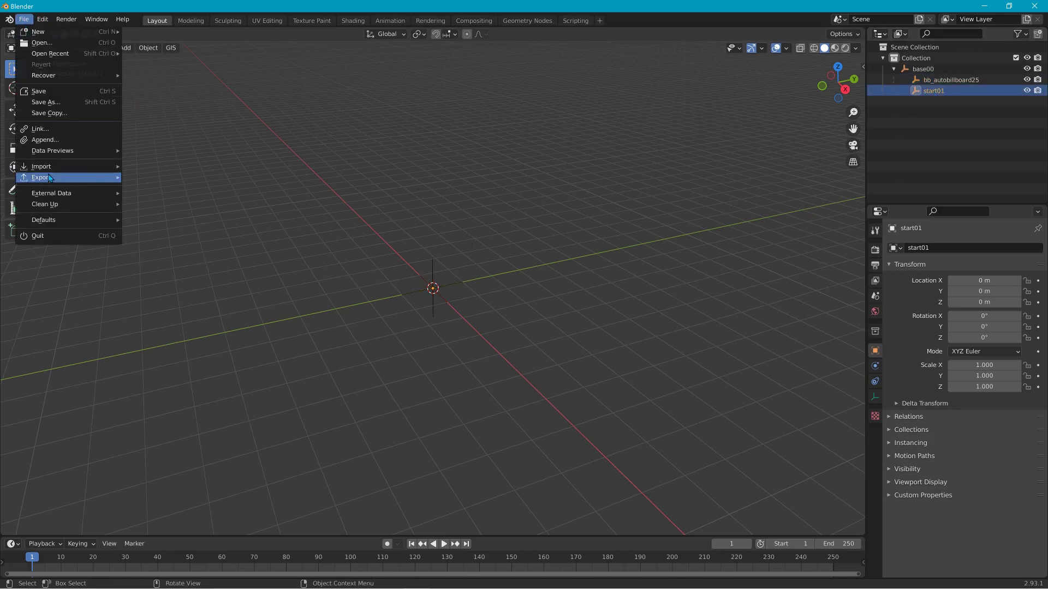
pyautogui.moveTo(65, 172)
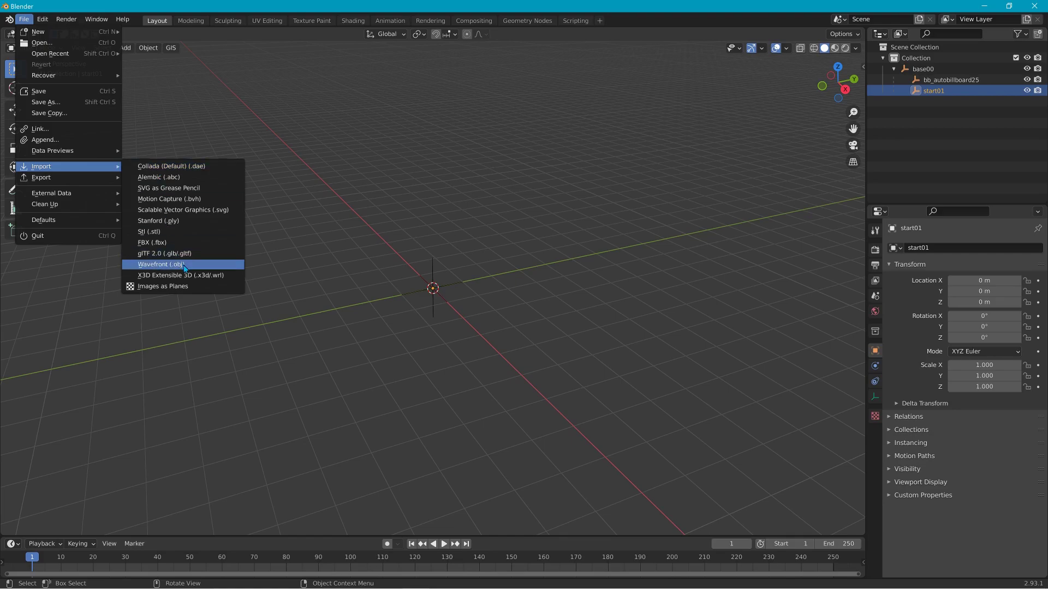
pyautogui.click(164, 264)
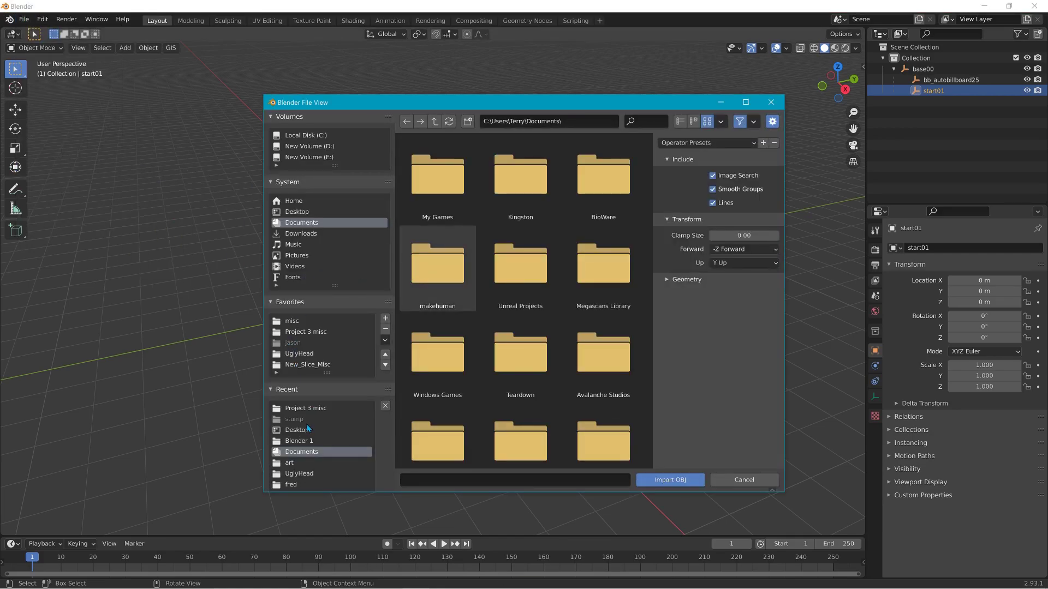
pyautogui.click(308, 213)
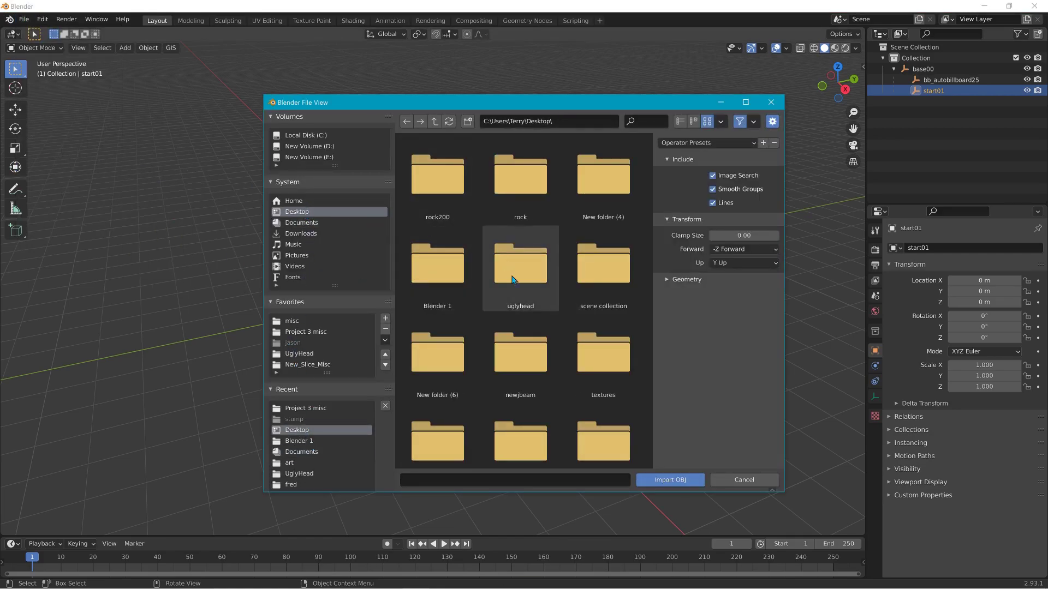
pyautogui.doubleClick(439, 186)
pyautogui.click(518, 191)
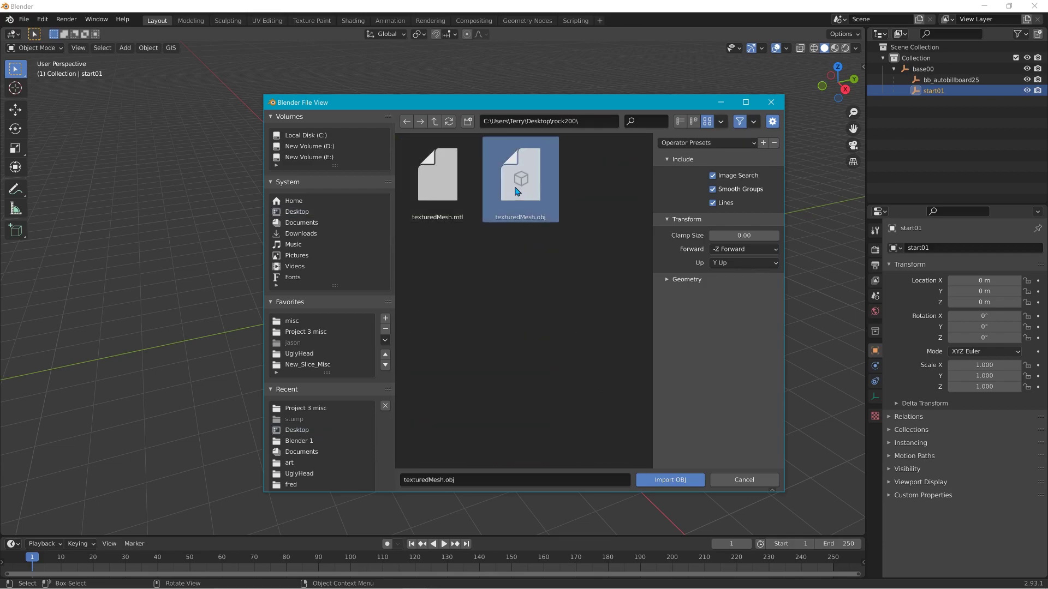
pyautogui.click(670, 481)
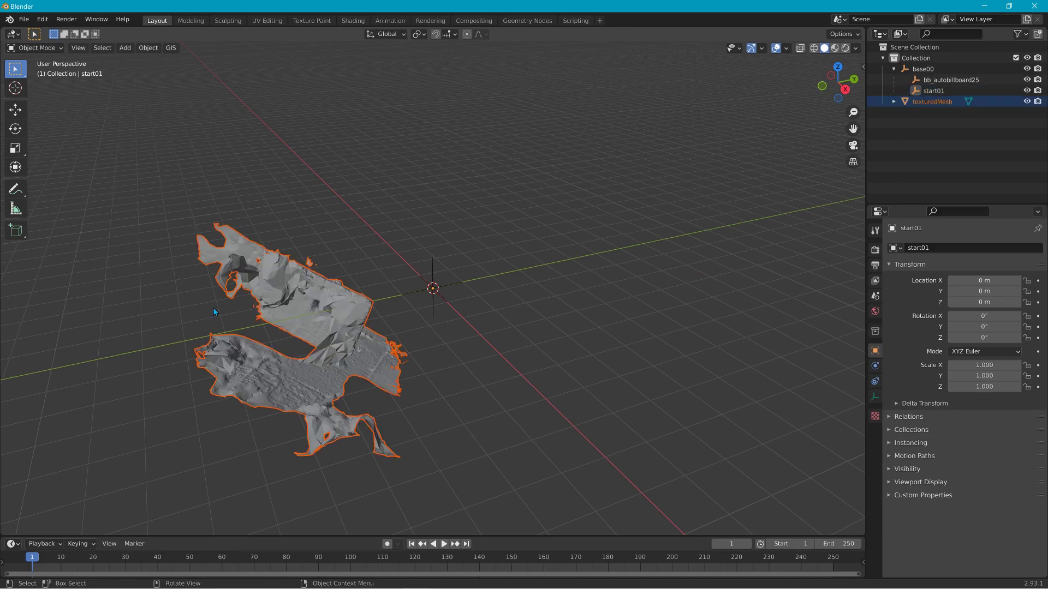
# Step: Replace the Base Color image of the imported mesh's TextureAtlas_1001 material with rock200.png from the desktop rock200 folder
pyautogui.click(313, 351)
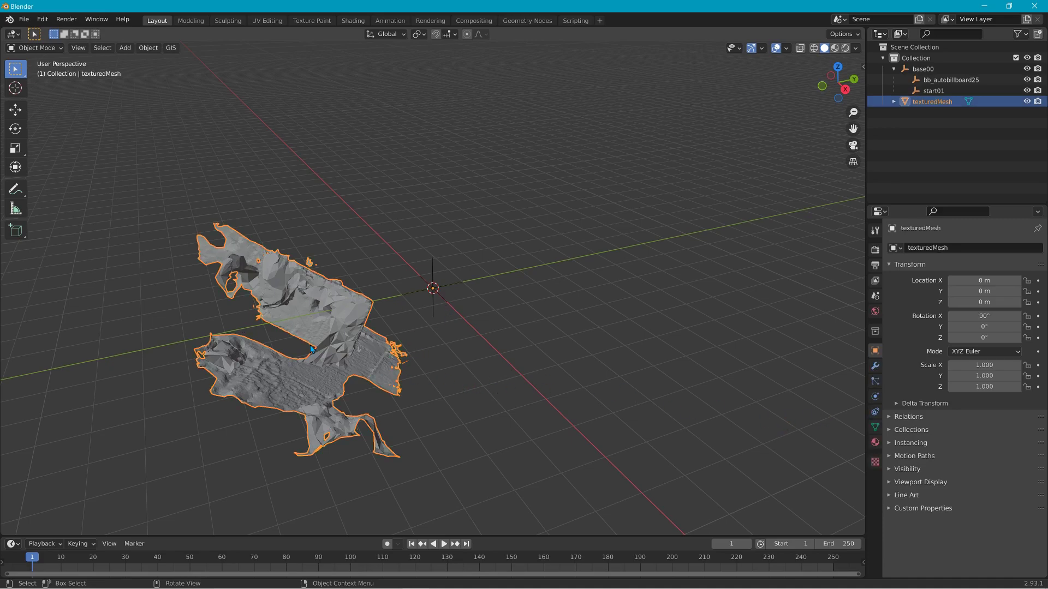
pyautogui.click(874, 443)
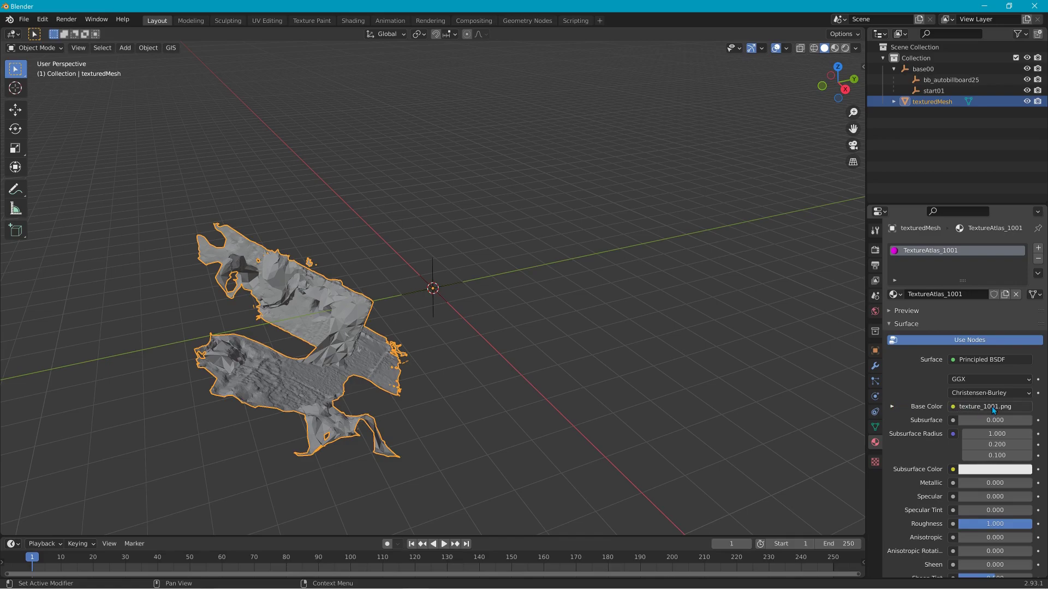
pyautogui.click(891, 406)
pyautogui.click(1026, 420)
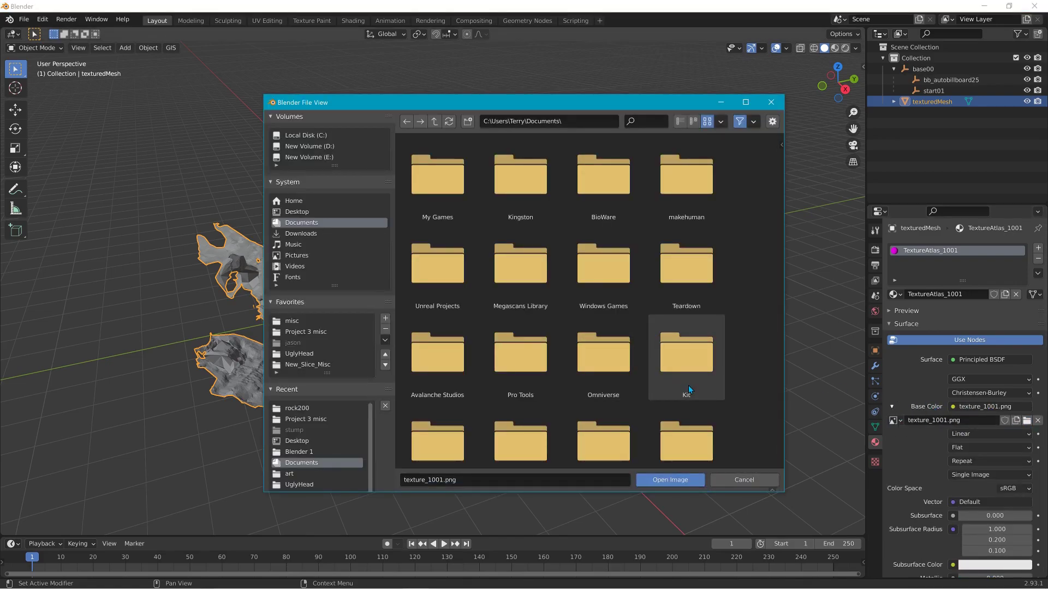
pyautogui.scroll(-3, 687, 393)
pyautogui.scroll(-2, 688, 390)
pyautogui.scroll(2, 689, 390)
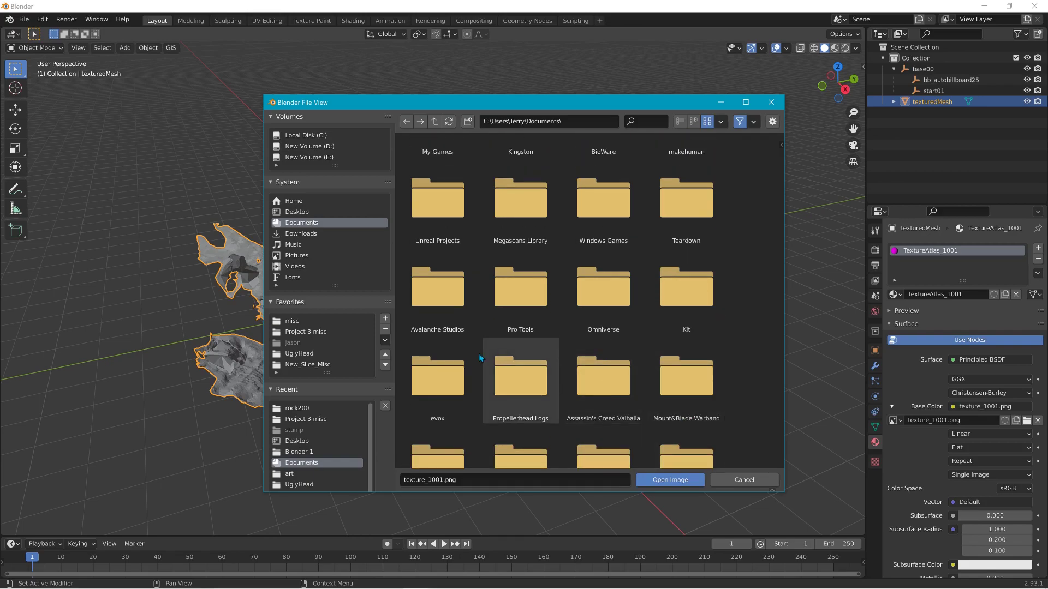
pyautogui.click(299, 213)
pyautogui.doubleClick(461, 194)
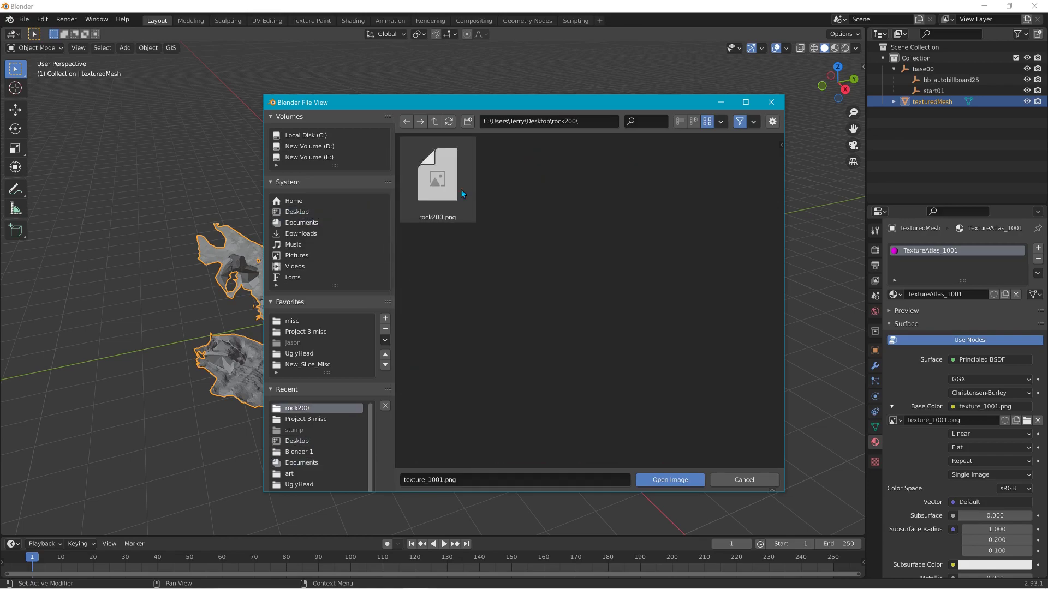
pyautogui.click(448, 191)
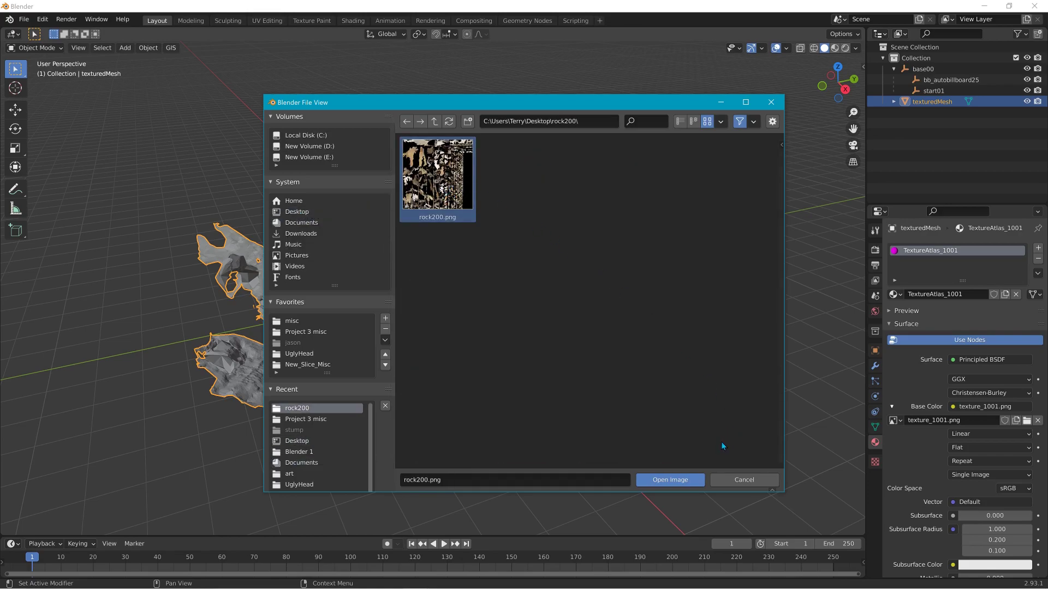
pyautogui.click(669, 481)
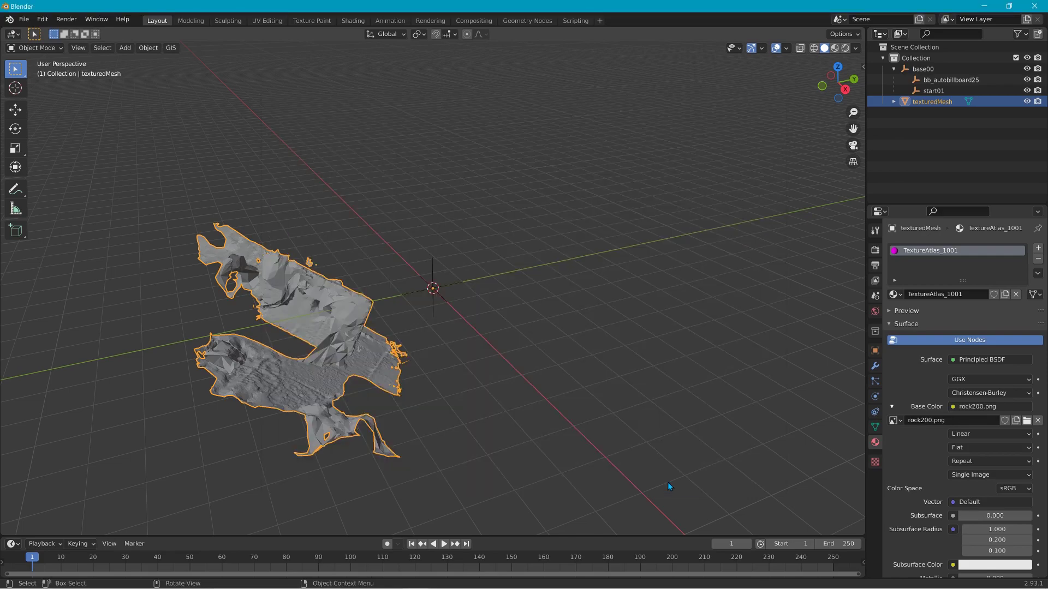
# Step: Switch the viewport to Material Preview shading and inspect the textured mesh
pyautogui.click(836, 49)
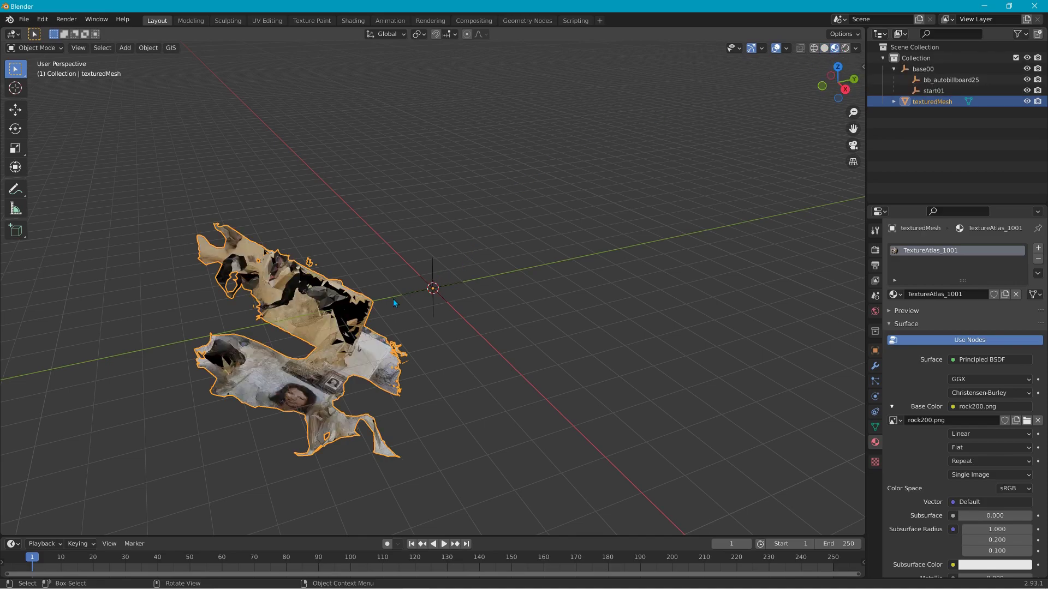
pyautogui.rightClick(426, 298)
pyautogui.moveTo(550, 265); pyautogui.dragTo(349, 291, button='middle')
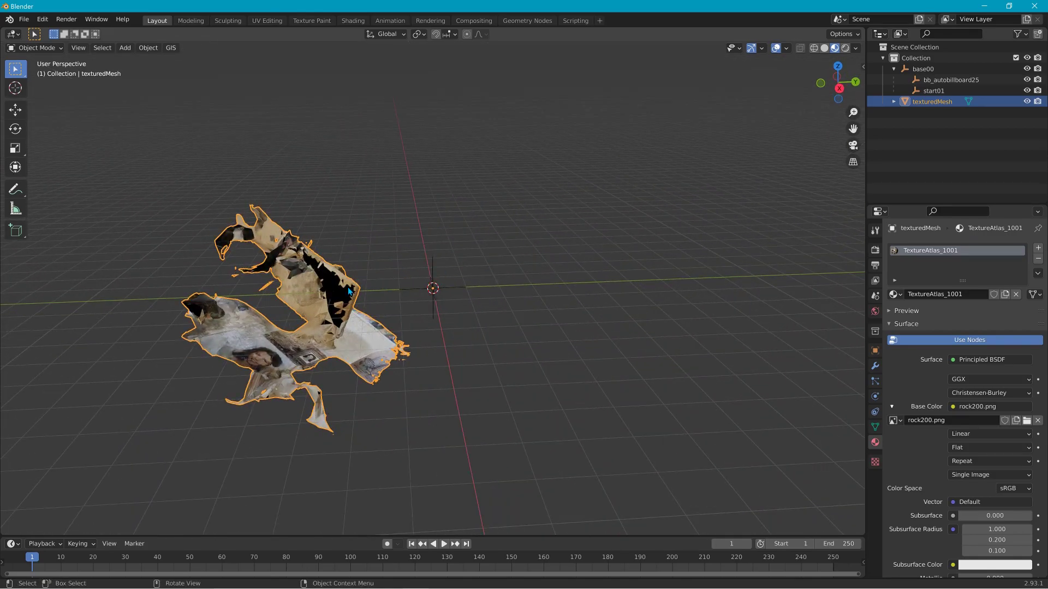
# Step: Set the textured mesh's origin to the 3D cursor and move its geometry to that origin
pyautogui.click(348, 229)
pyautogui.click(296, 276)
pyautogui.click(159, 51)
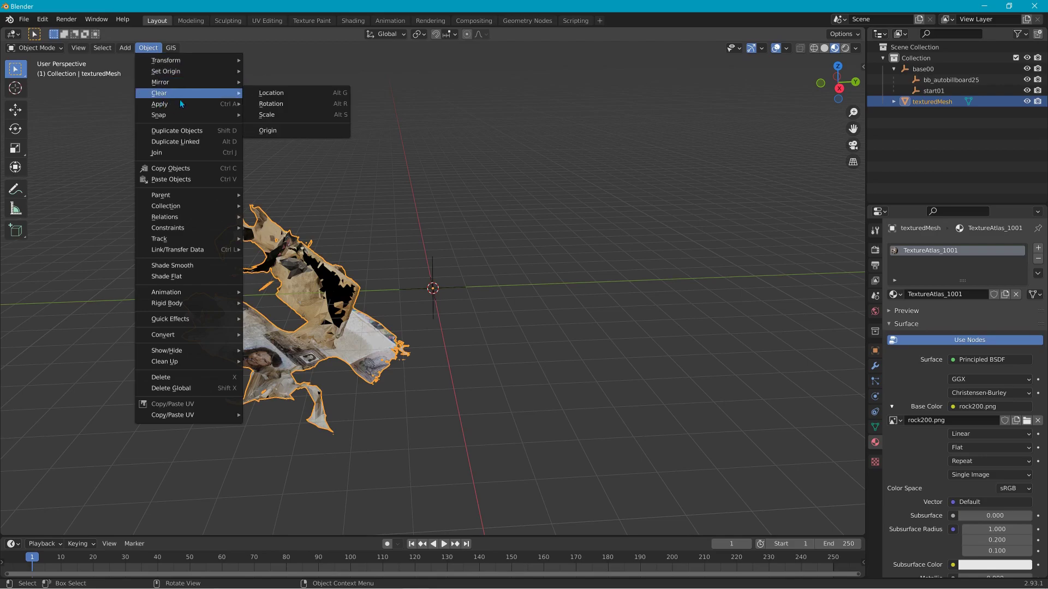
pyautogui.moveTo(240, 73)
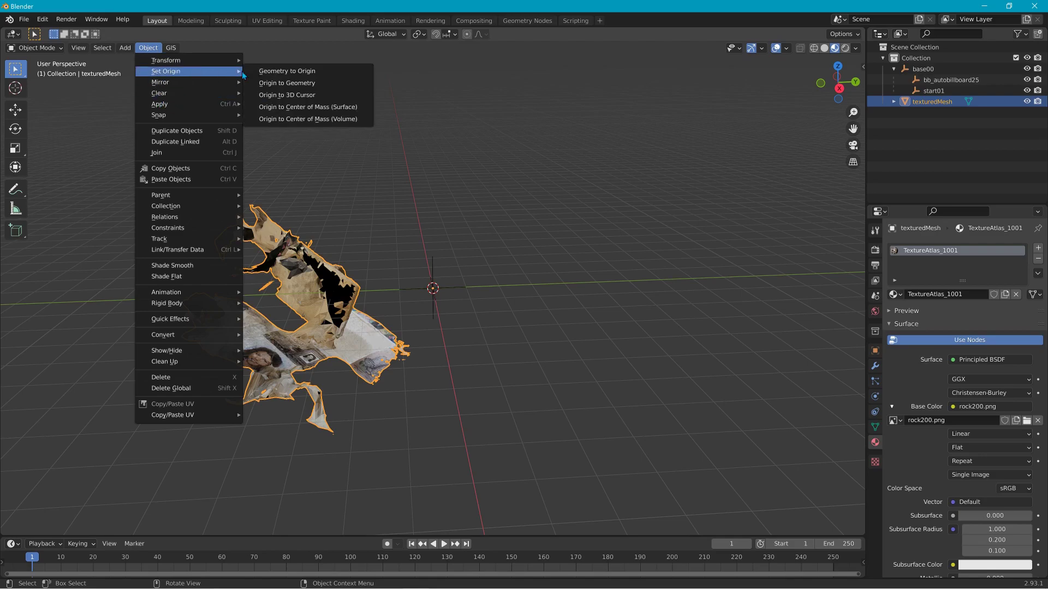
pyautogui.click(307, 96)
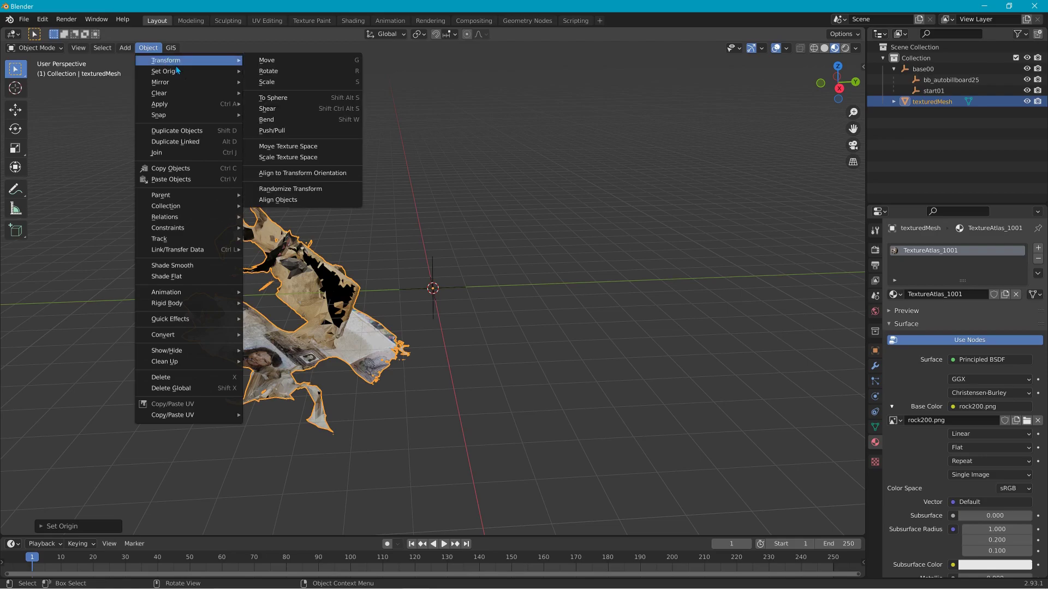
pyautogui.moveTo(185, 72)
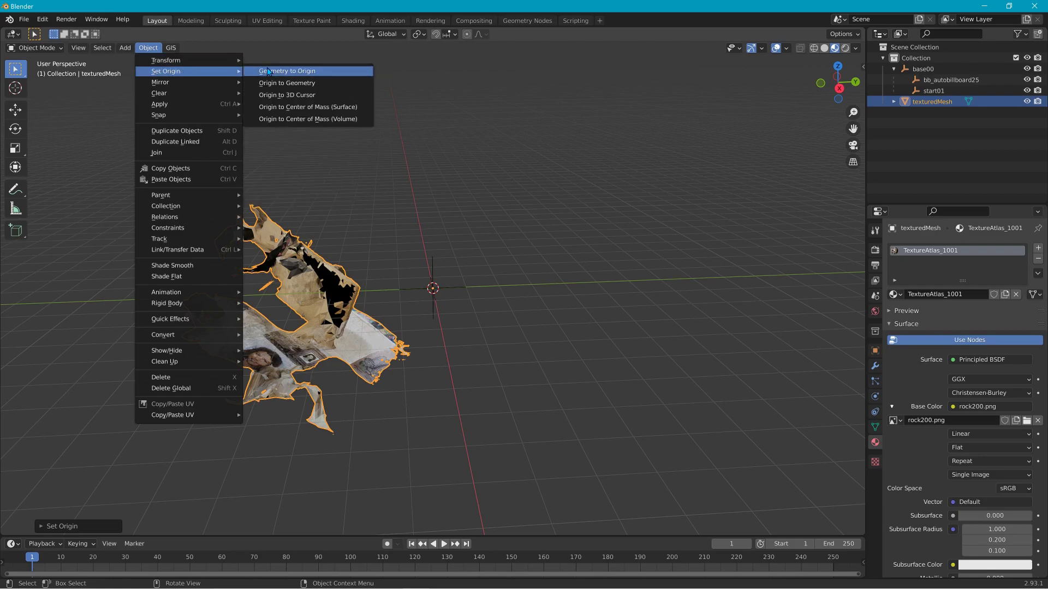
pyautogui.click(291, 72)
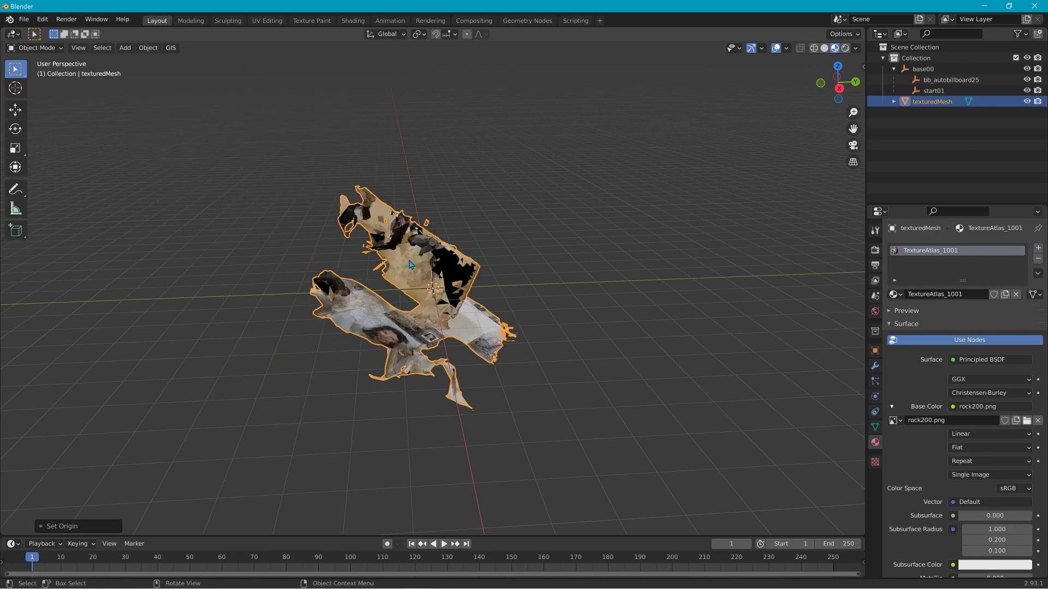
# Step: Rotate the textured mesh in the Right Orthographic view until its long flat surface lies level with the grid
pyautogui.scroll(1, 458, 283)
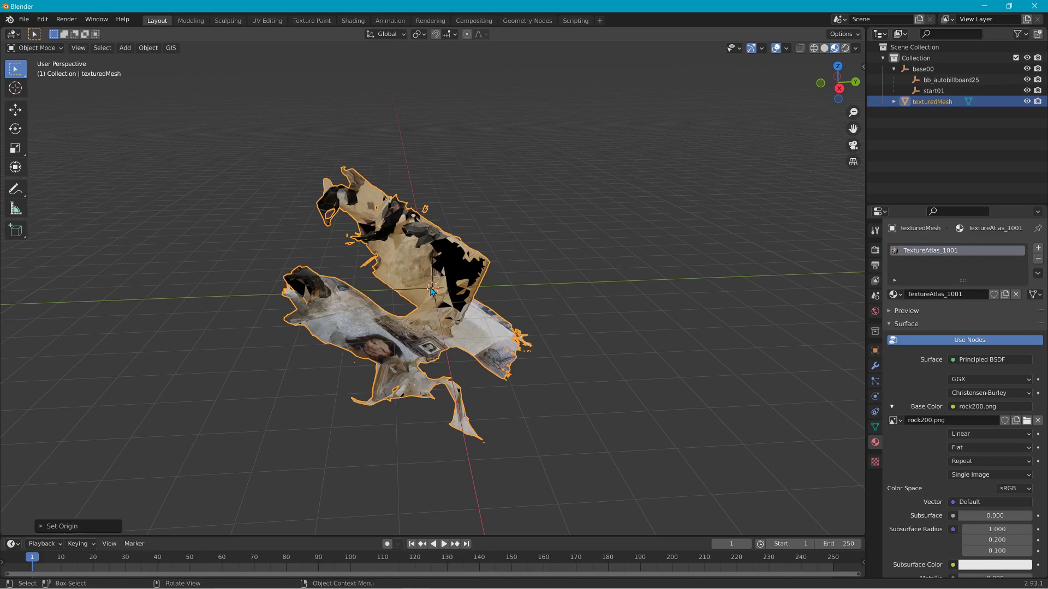
pyautogui.moveTo(445, 302); pyautogui.dragTo(429, 291, button='middle')
pyautogui.scroll(-6, 432, 293)
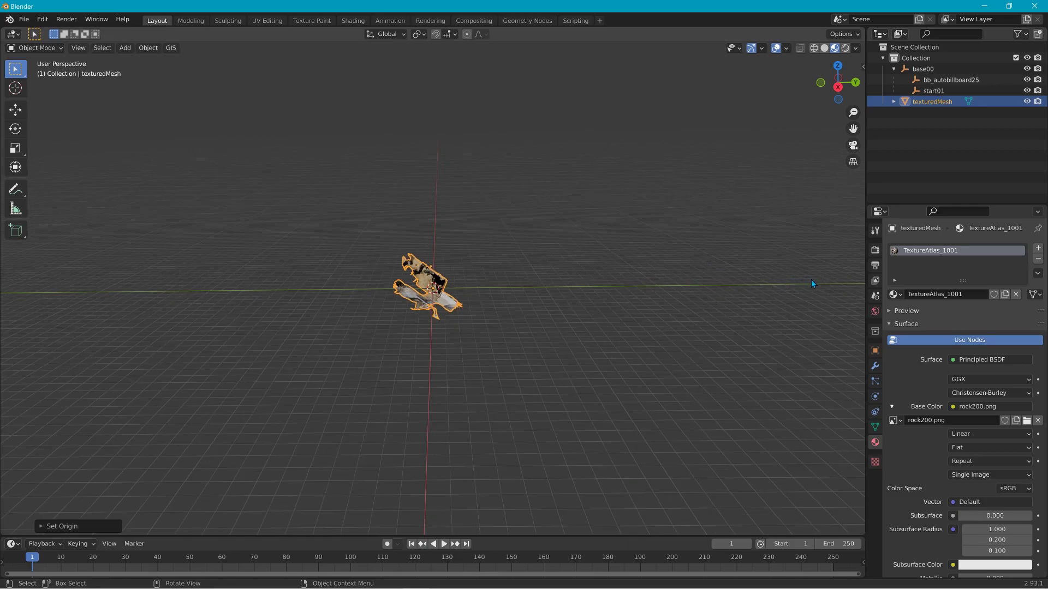
pyautogui.scroll(8, 633, 271)
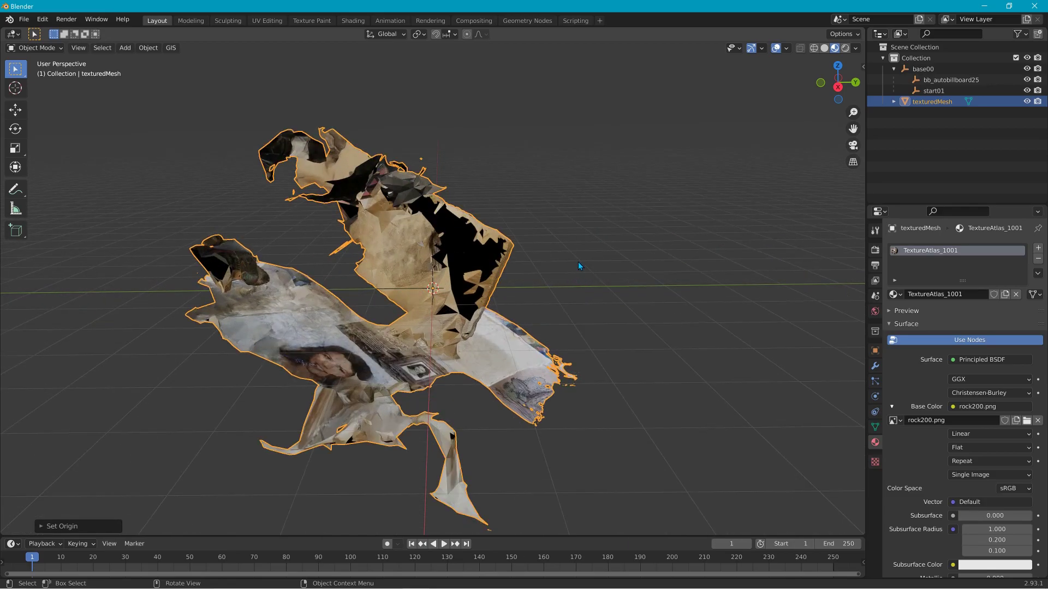
pyautogui.click(838, 87)
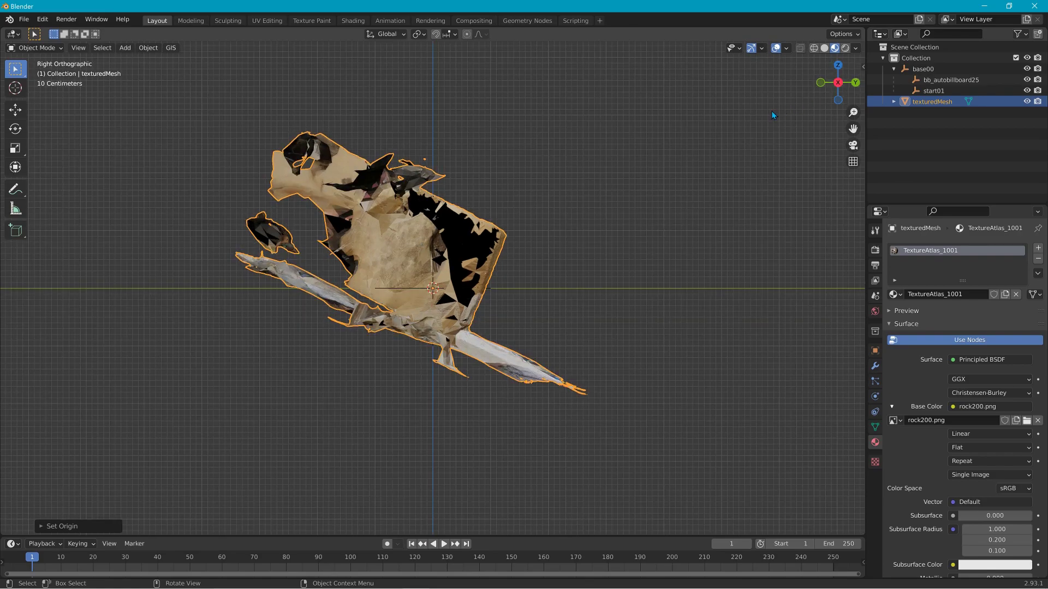
pyautogui.press('r')
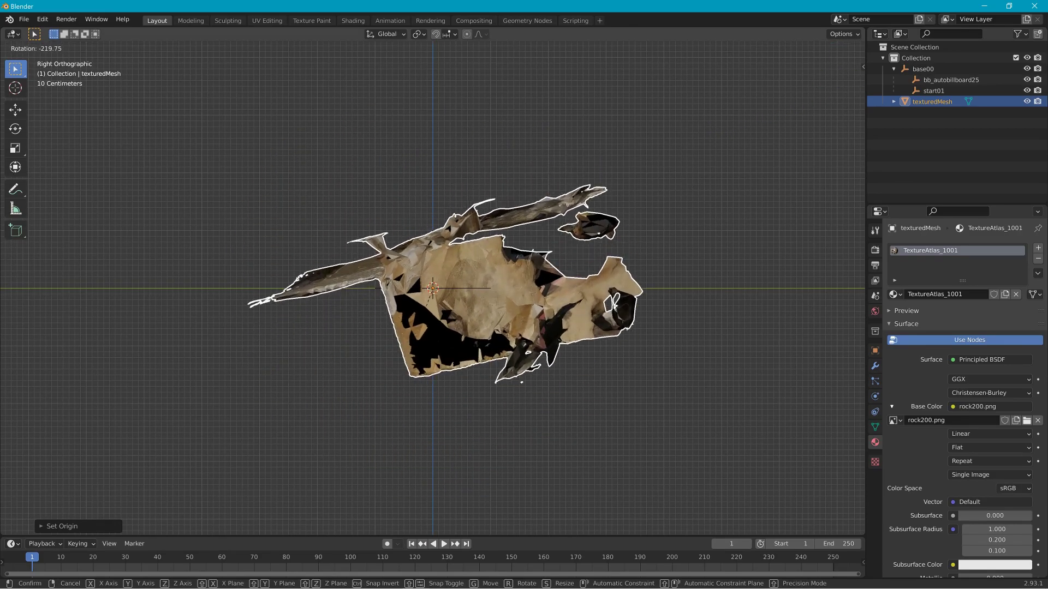
pyautogui.press('Return')
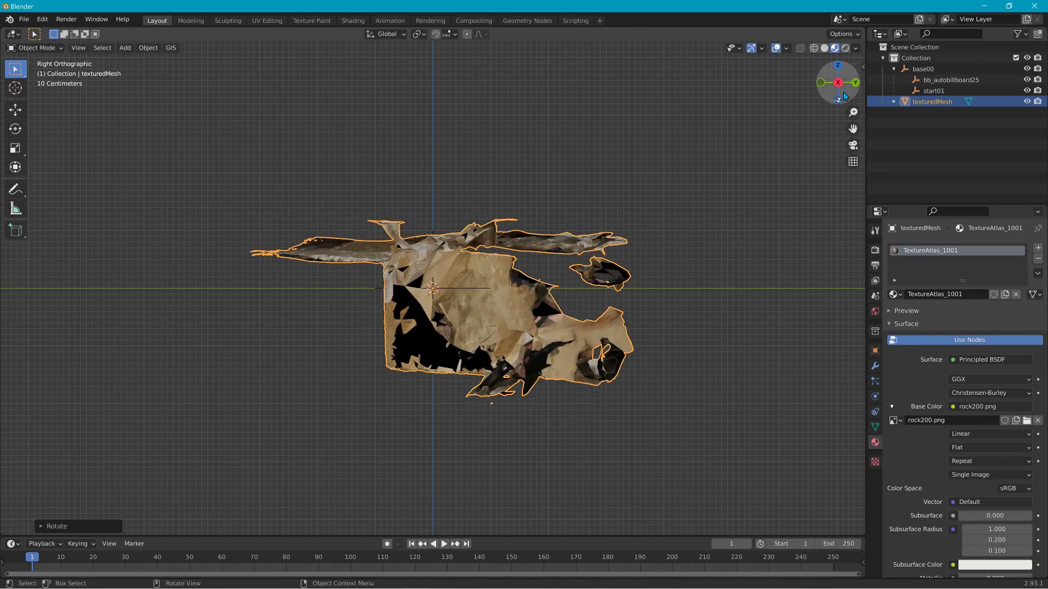
# Step: Rotate the textured mesh in the Front Orthographic view and an angled perspective view so the wall stands upright behind the rock
pyautogui.click(821, 83)
pyautogui.press('r')
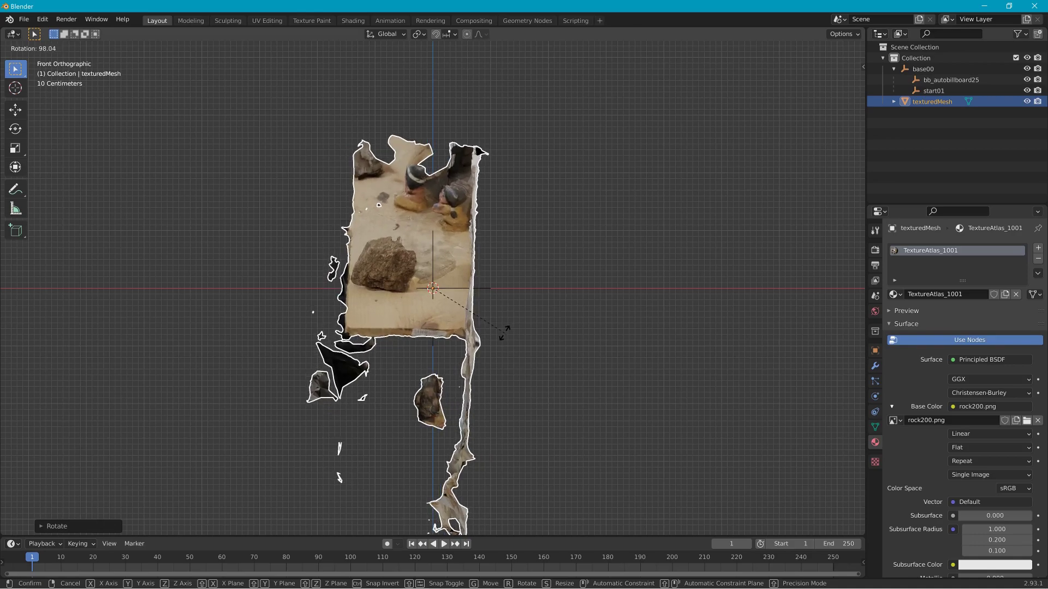
pyautogui.press('Return')
pyautogui.click(839, 86)
pyautogui.moveTo(807, 97); pyautogui.dragTo(514, 271, button='middle')
pyautogui.press('r')
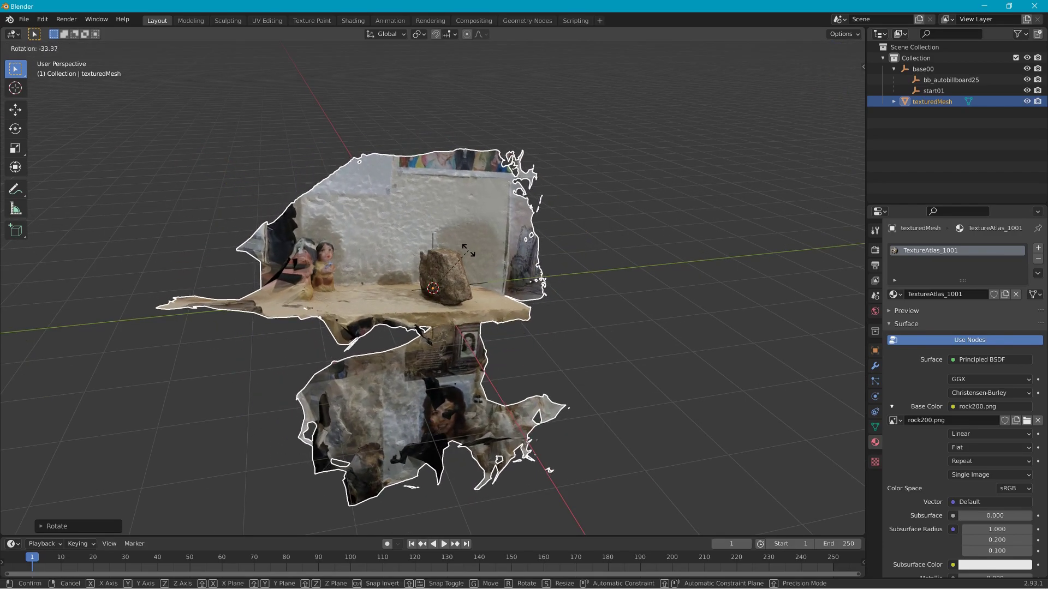
pyautogui.click(469, 256)
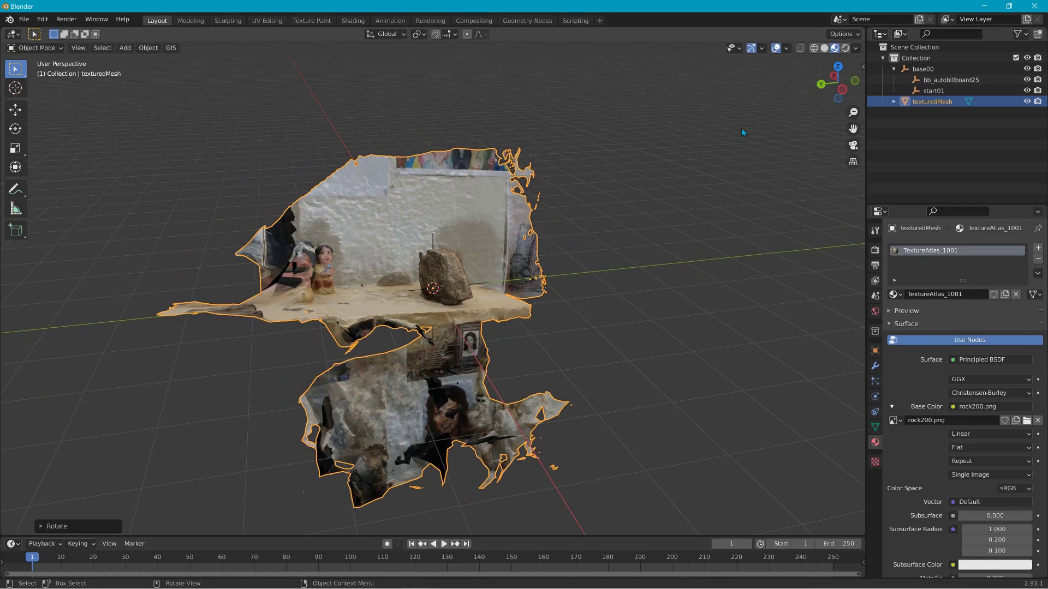
# Step: Fine-tune the textured mesh's rotation in the Front and Left Orthographic views until the shelf under the rock lies level with the grid
pyautogui.click(851, 83)
pyautogui.press('r')
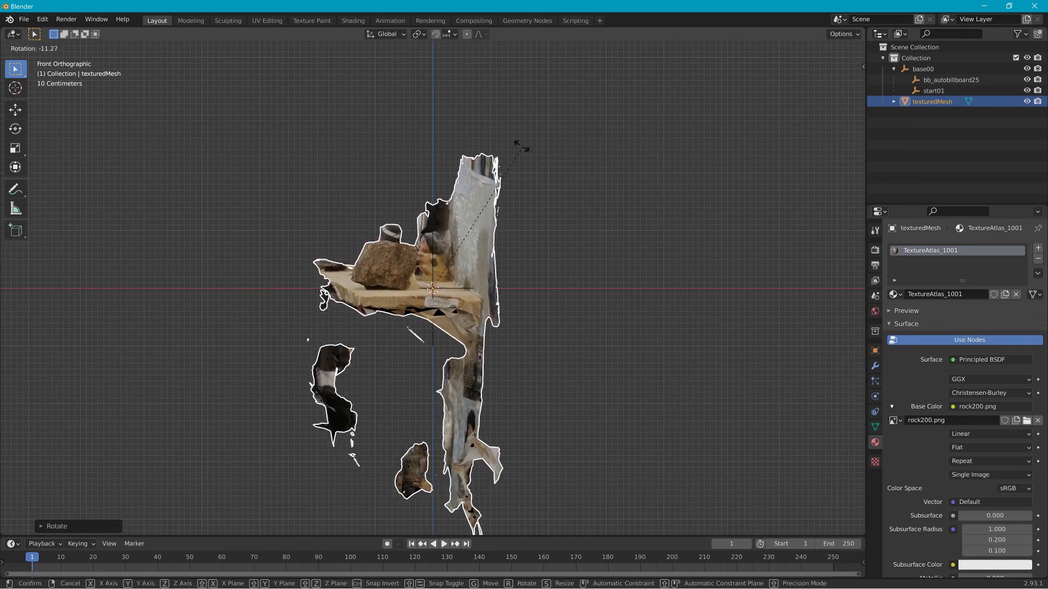
pyautogui.click(523, 145)
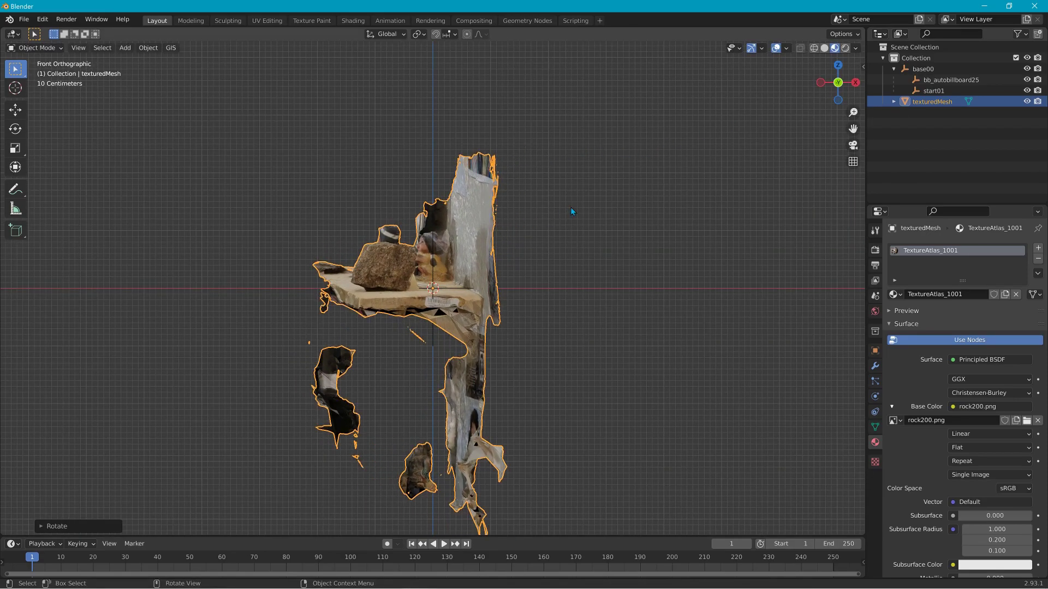
pyautogui.click(820, 85)
pyautogui.press('r')
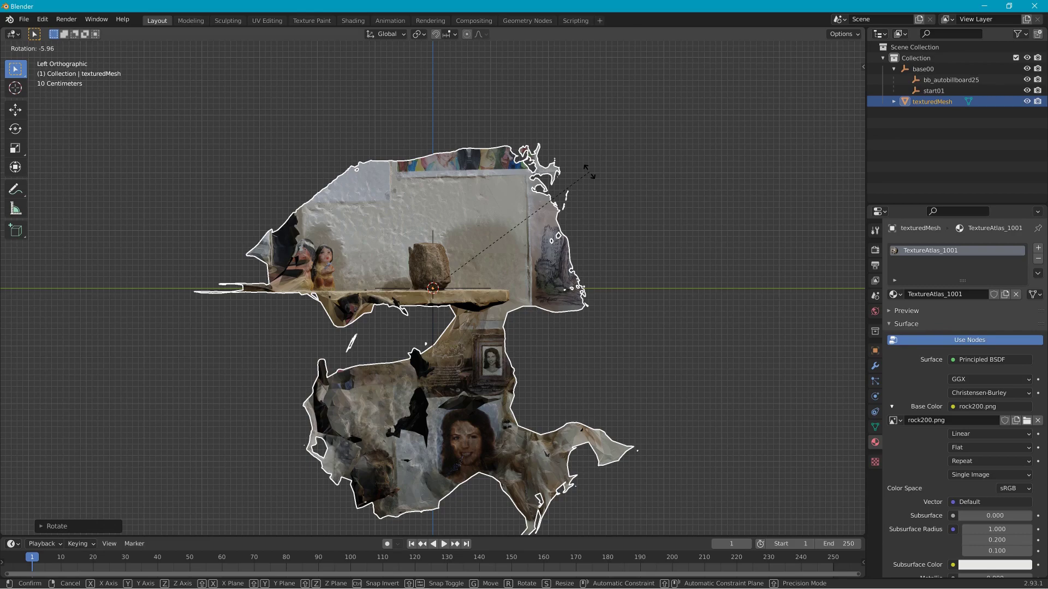
pyautogui.click(589, 172)
# Step: Switch the textured mesh to Edit Mode and turn on X-ray display
pyautogui.scroll(5, 499, 269)
pyautogui.moveTo(499, 269); pyautogui.dragTo(369, 268, button='middle')
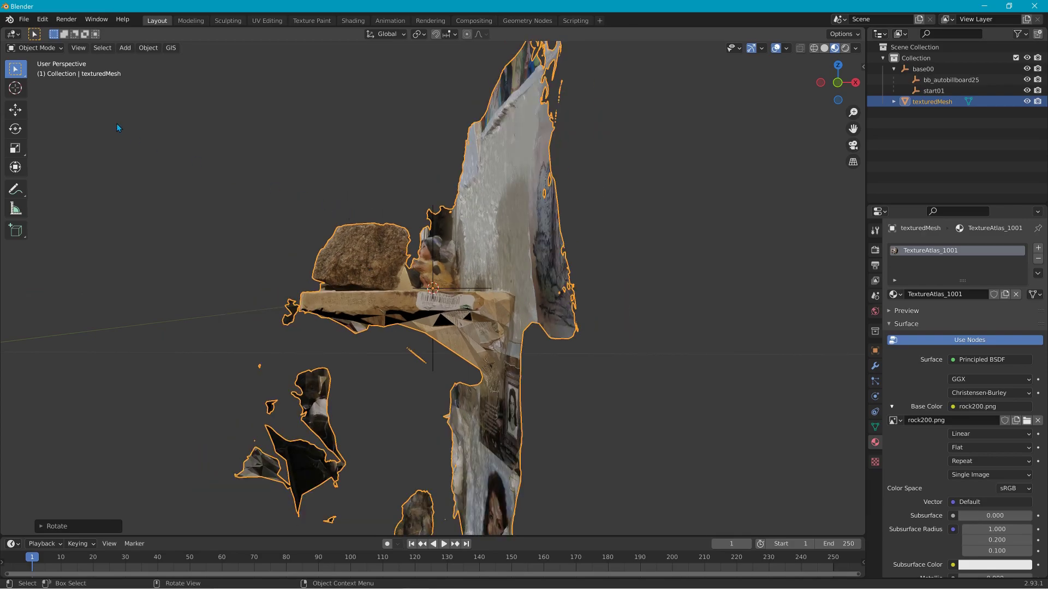
pyautogui.click(50, 49)
pyautogui.click(52, 73)
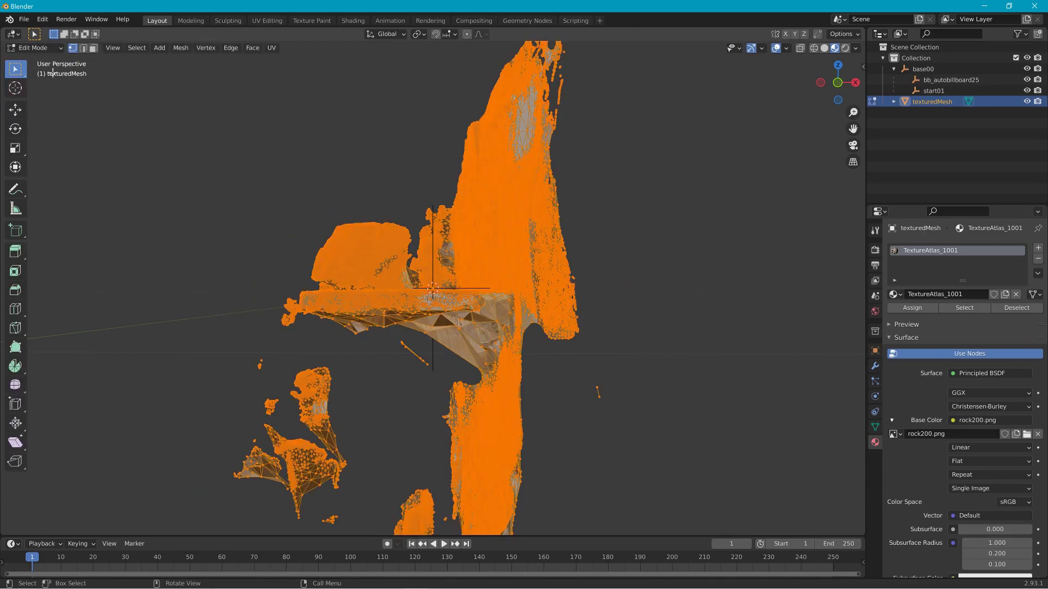
pyautogui.click(801, 50)
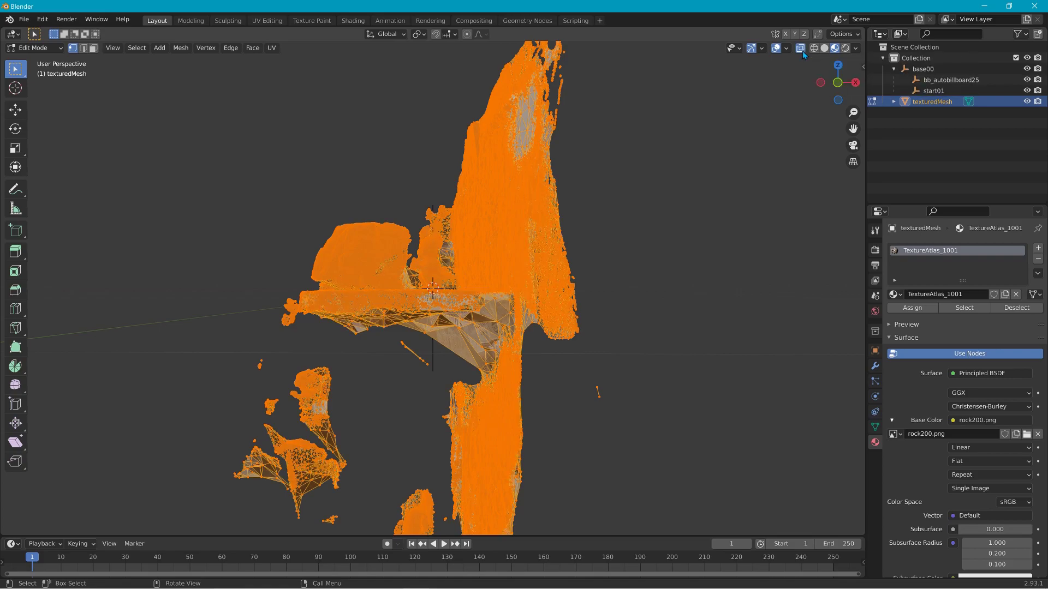
# Step: Box-select the shelf and the geometry beneath the rock's base, and delete those vertices
pyautogui.moveTo(249, 287); pyautogui.dragTo(276, 328)
pyautogui.scroll(2, 265, 296)
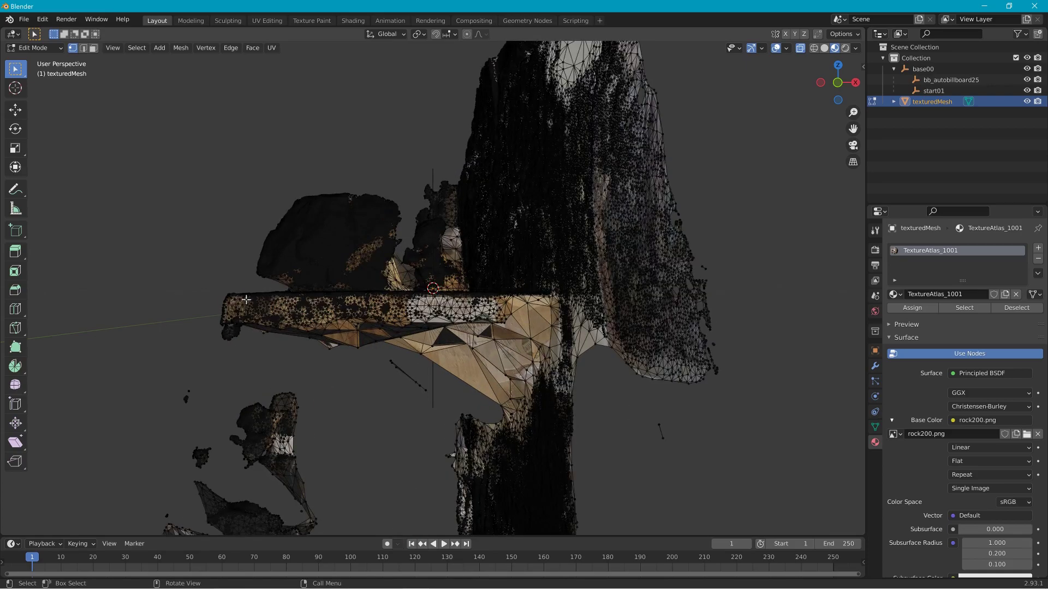
pyautogui.scroll(1, 294, 296)
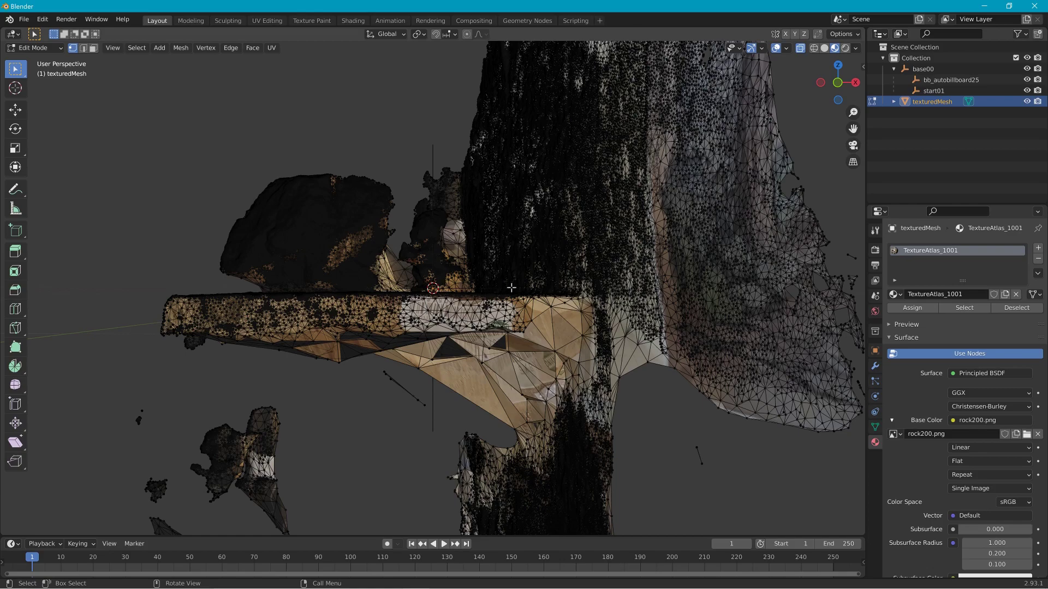
pyautogui.moveTo(120, 294); pyautogui.dragTo(451, 367)
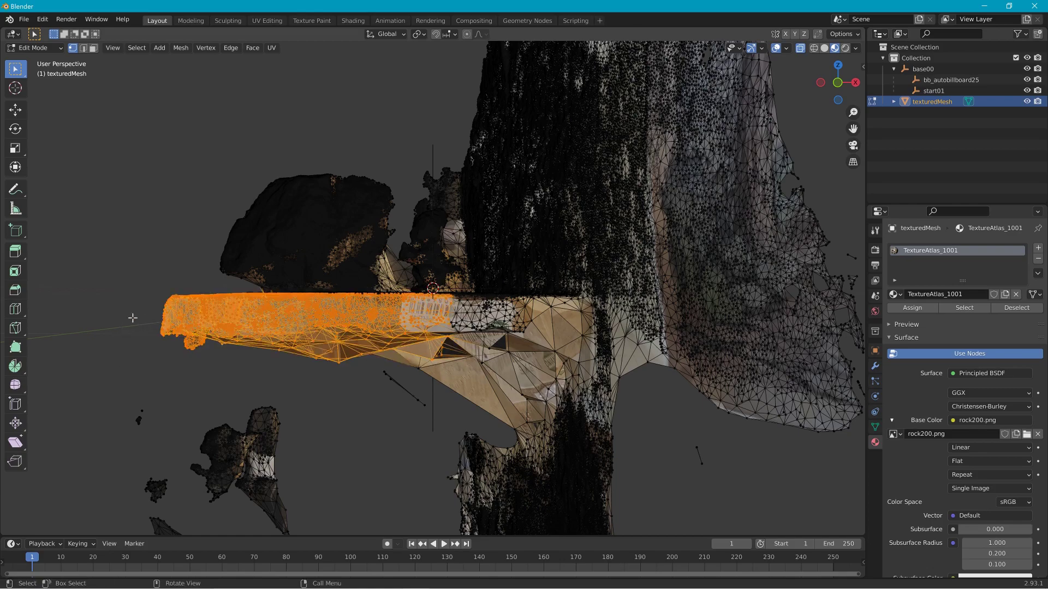
pyautogui.moveTo(140, 297); pyautogui.dragTo(387, 340)
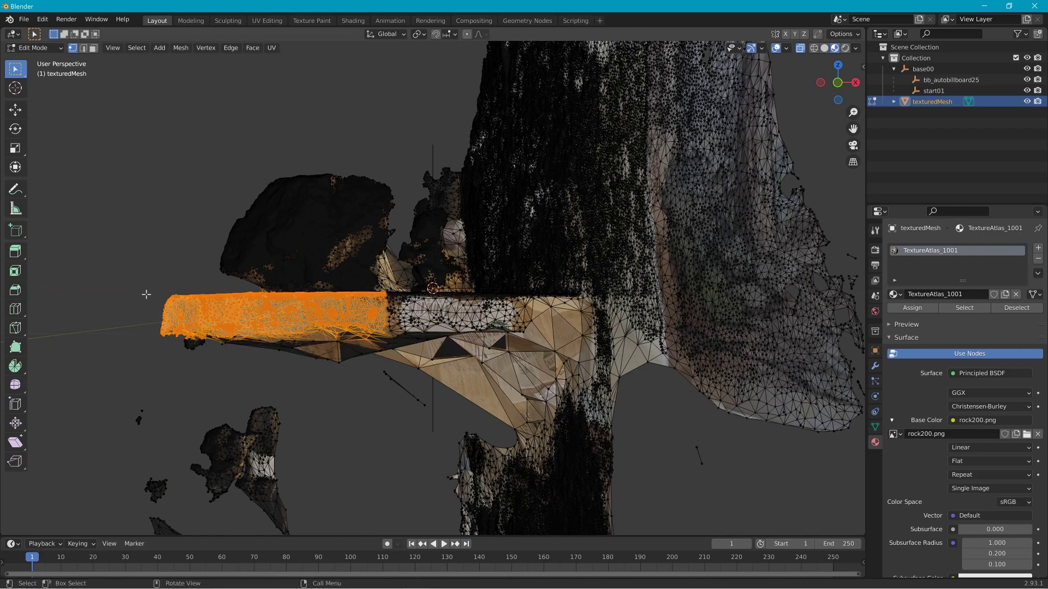
pyautogui.moveTo(142, 291); pyautogui.dragTo(846, 567)
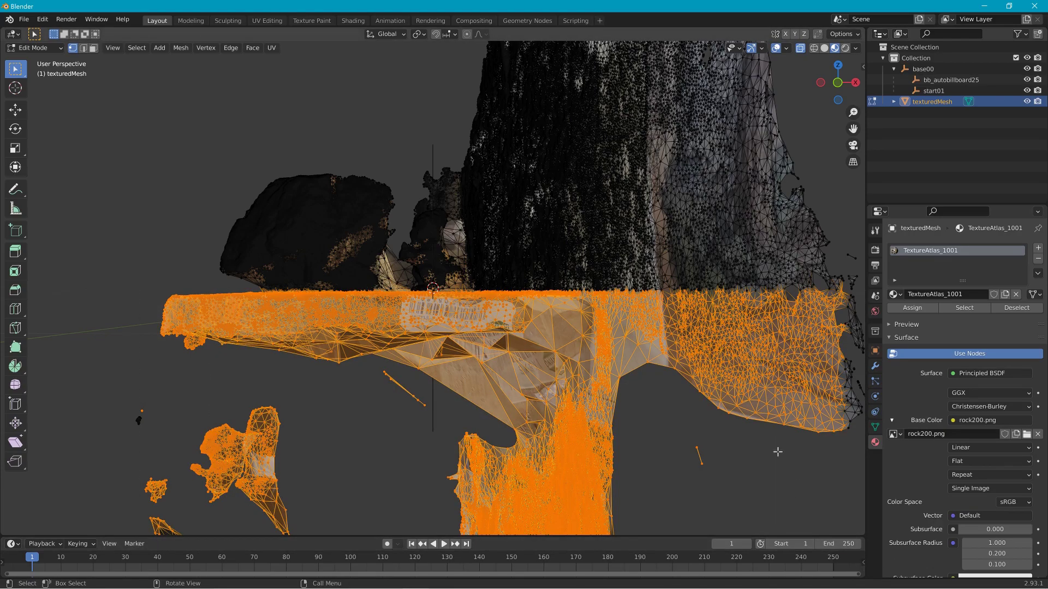
pyautogui.press('x')
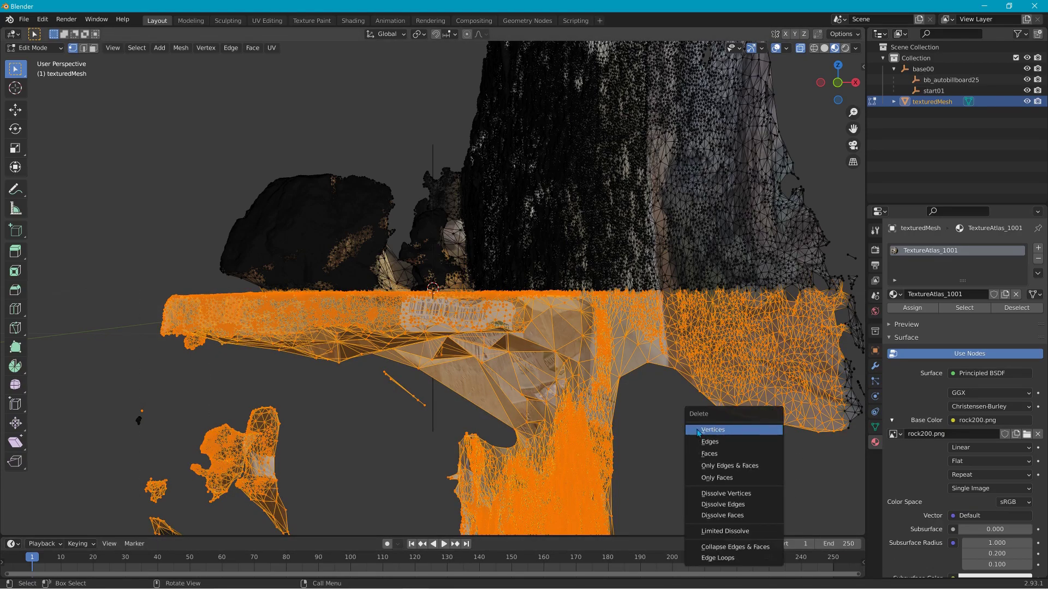
pyautogui.press('Return')
# Step: Delete the vertices of the wall behind the rock and of the loose fragments below the shelf level
pyautogui.moveTo(610, 362); pyautogui.dragTo(420, 64)
pyautogui.press('x')
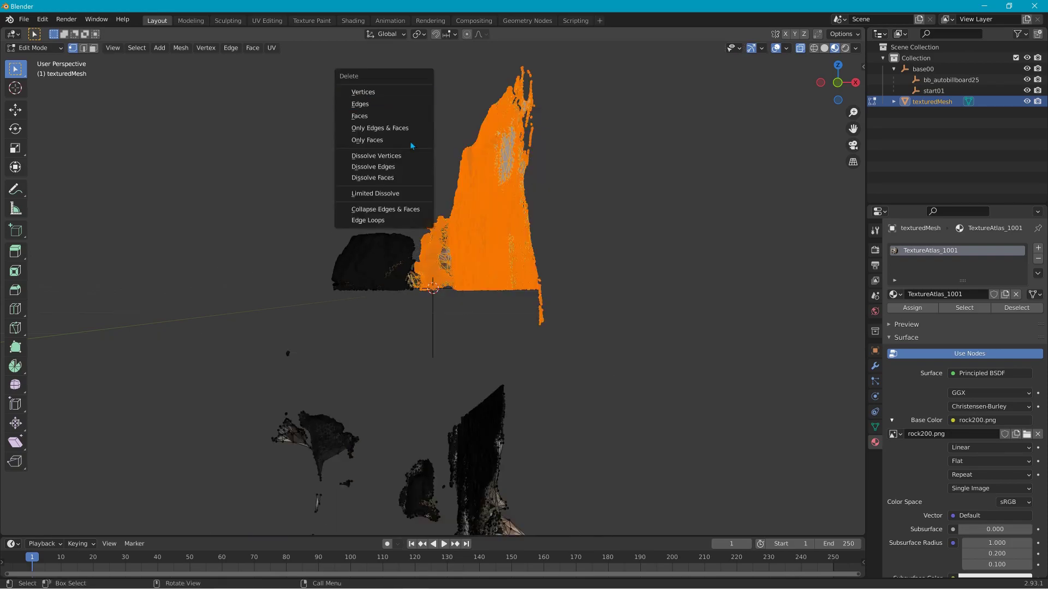
pyautogui.click(384, 92)
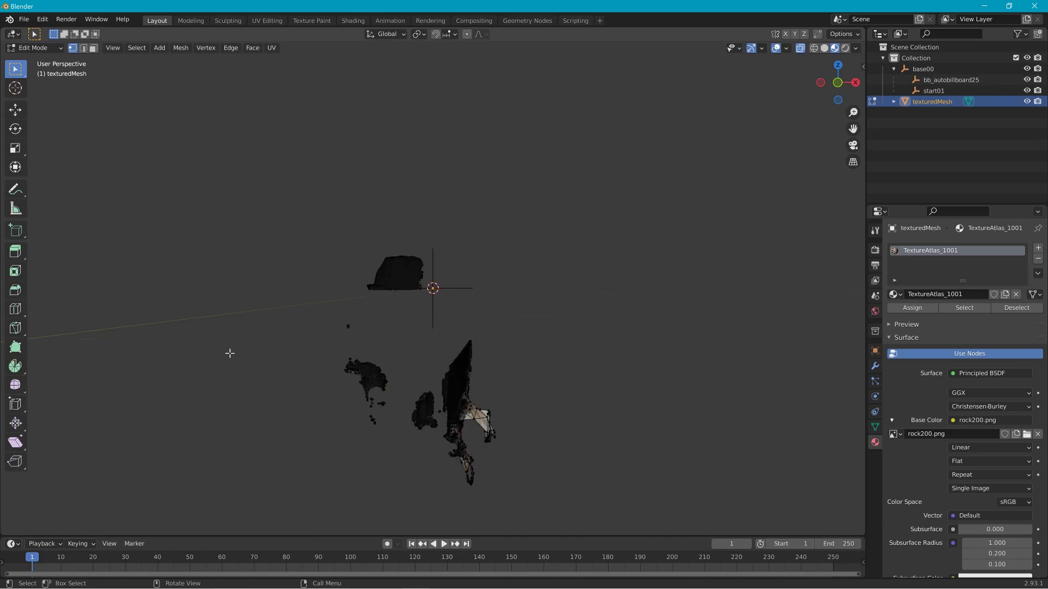
pyautogui.moveTo(283, 322); pyautogui.dragTo(540, 503)
pyautogui.press('x')
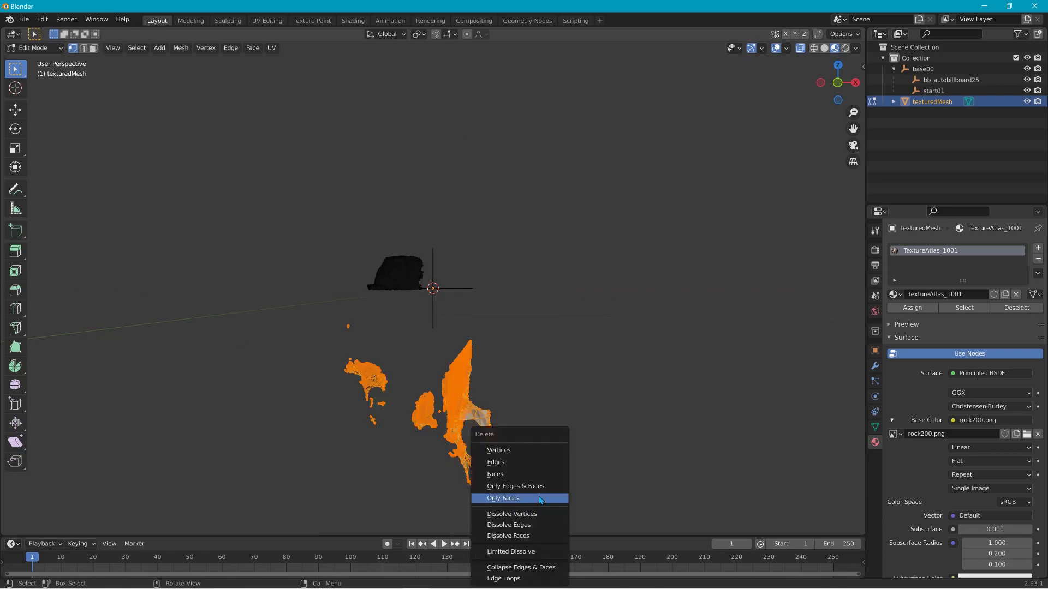
pyautogui.click(530, 453)
# Step: Delete the vertices of the remaining stray fragments beside the rock so that only the rock is kept
pyautogui.scroll(9, 350, 289)
pyautogui.moveTo(347, 288); pyautogui.dragTo(306, 297, button='middle')
pyautogui.scroll(-4, 281, 296)
pyautogui.moveTo(260, 364); pyautogui.dragTo(5, 135)
pyautogui.press('x')
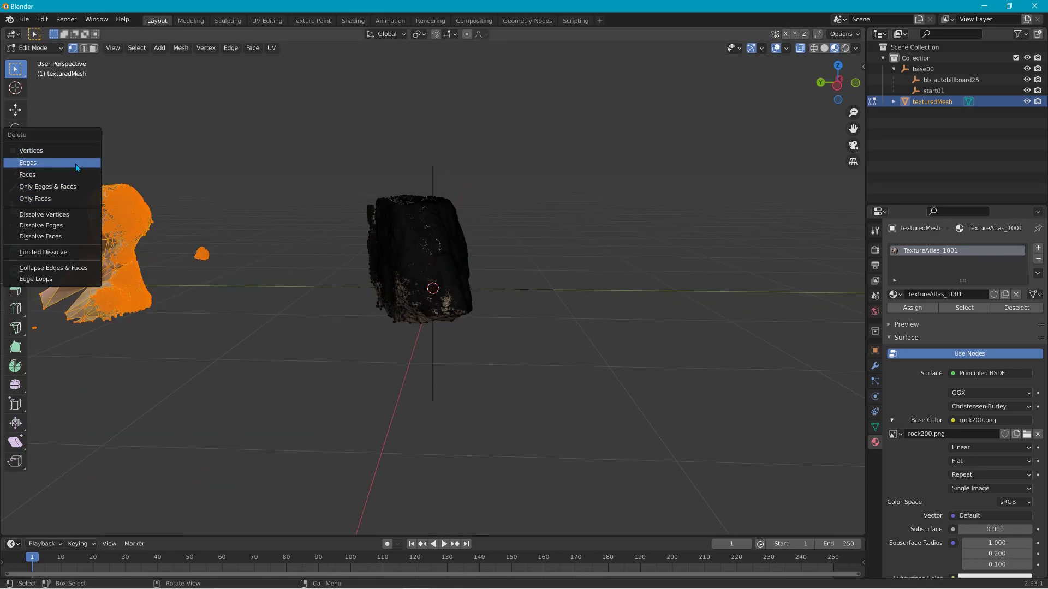
pyautogui.click(67, 152)
pyautogui.moveTo(199, 269); pyautogui.dragTo(381, 320, button='middle')
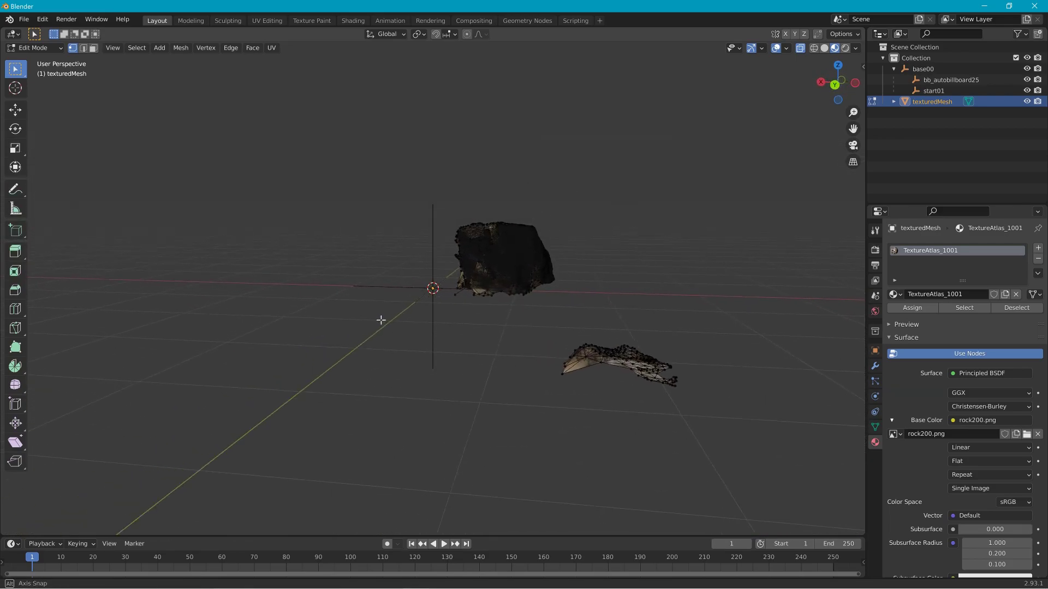
pyautogui.moveTo(541, 323); pyautogui.dragTo(703, 422)
pyautogui.press('x')
pyautogui.click(691, 417)
# Step: Return to Object Mode and inspect the isolated rock from several sides
pyautogui.moveTo(598, 385); pyautogui.dragTo(393, 369, button='middle')
pyautogui.click(34, 48)
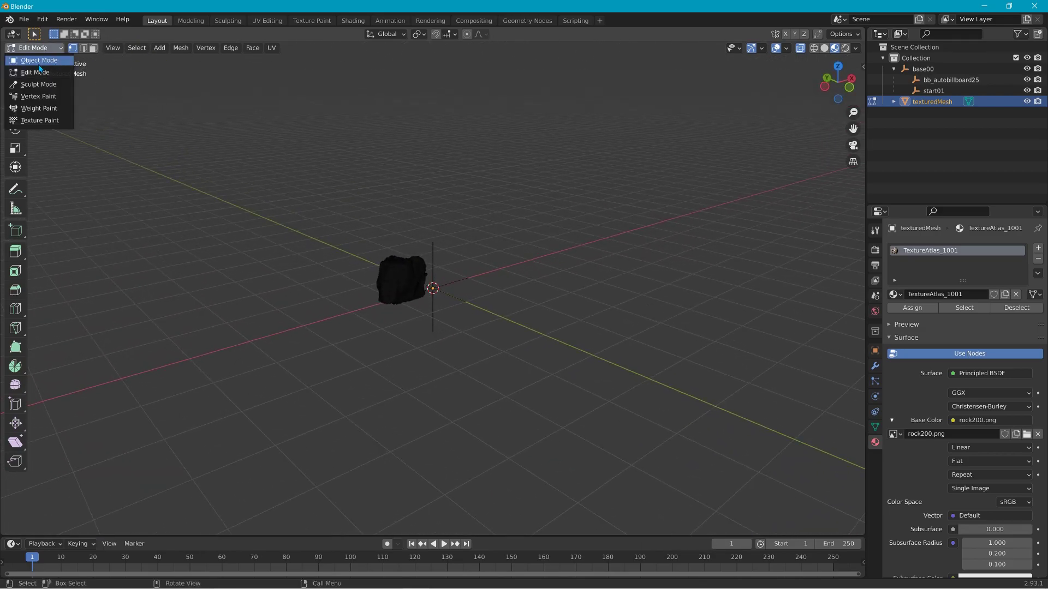
pyautogui.click(33, 58)
pyautogui.moveTo(268, 247); pyautogui.dragTo(475, 232, button='middle')
pyautogui.scroll(3, 539, 263)
pyautogui.moveTo(539, 264); pyautogui.dragTo(367, 270, button='middle')
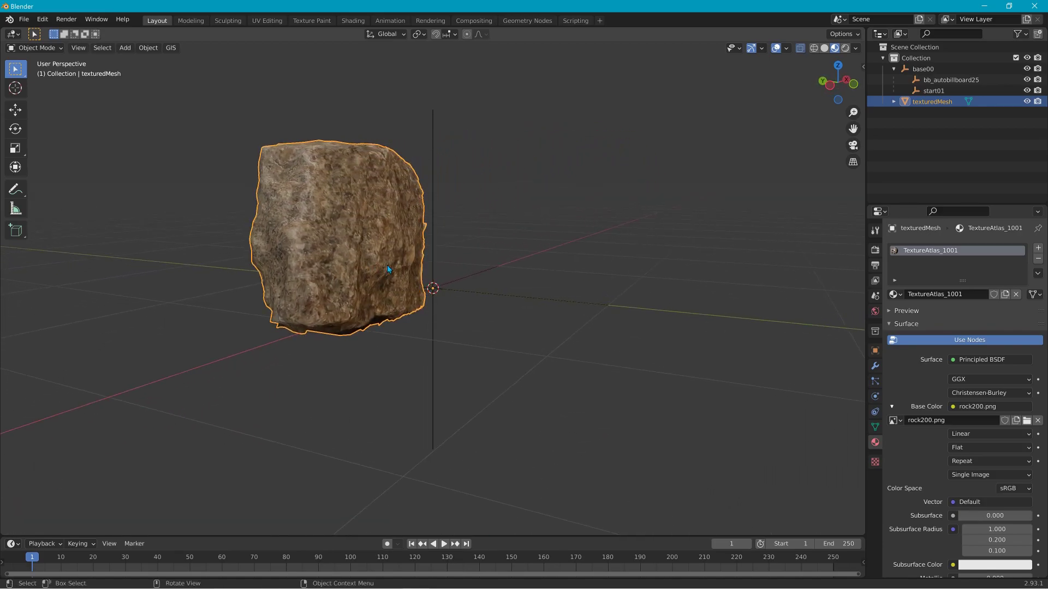
pyautogui.moveTo(437, 271); pyautogui.dragTo(589, 273, button='middle')
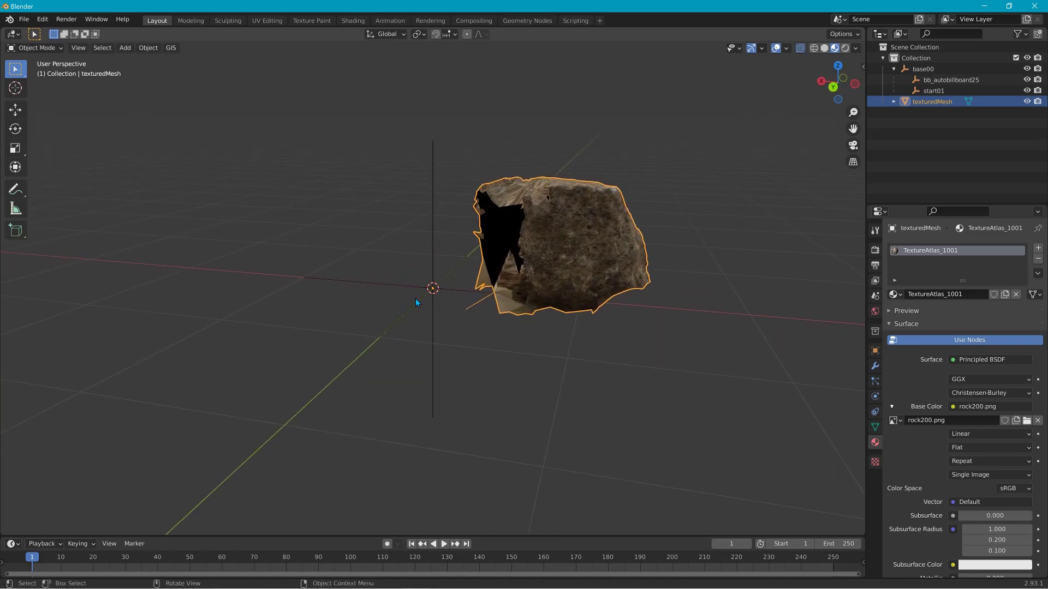
pyautogui.click(419, 296)
pyautogui.click(480, 302)
pyautogui.click(43, 47)
pyautogui.click(30, 71)
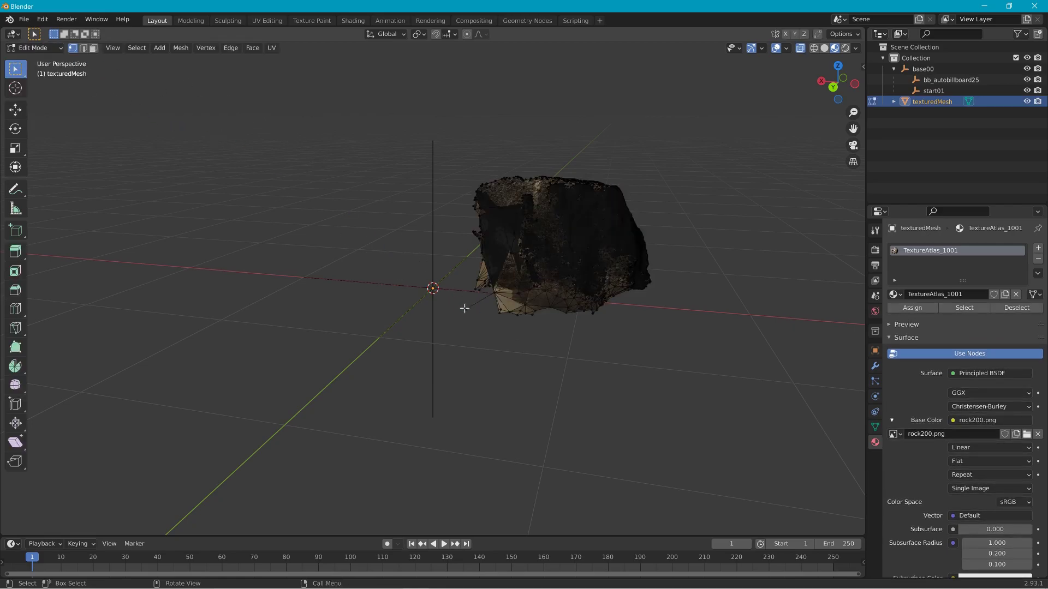
pyautogui.rightClick(491, 342)
pyautogui.press('Escape')
pyautogui.click(33, 47)
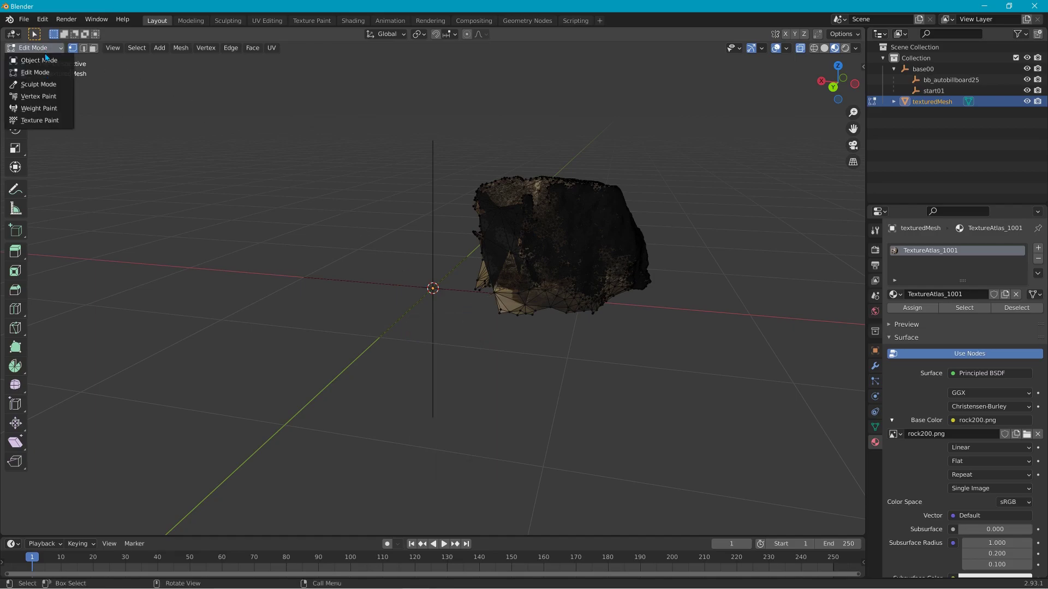
pyautogui.click(30, 58)
# Step: Measure the rock's width along its base and remove the ruler
pyautogui.moveTo(375, 221); pyautogui.dragTo(197, 218, button='middle')
pyautogui.scroll(5, 198, 219)
pyautogui.scroll(-6, 199, 221)
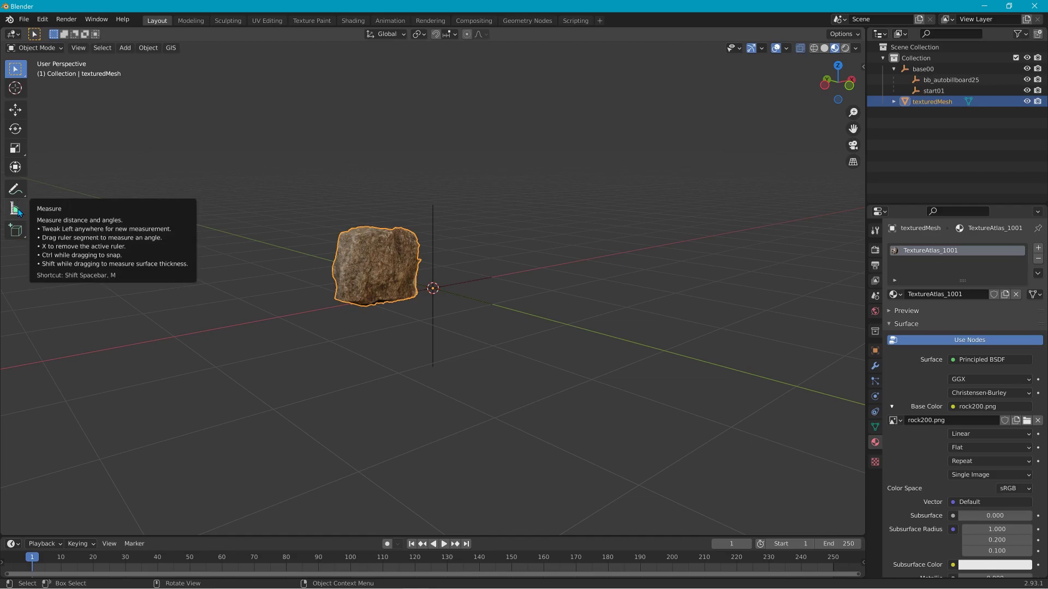
pyautogui.scroll(3, 166, 221)
pyautogui.moveTo(163, 222); pyautogui.dragTo(90, 229, button='middle')
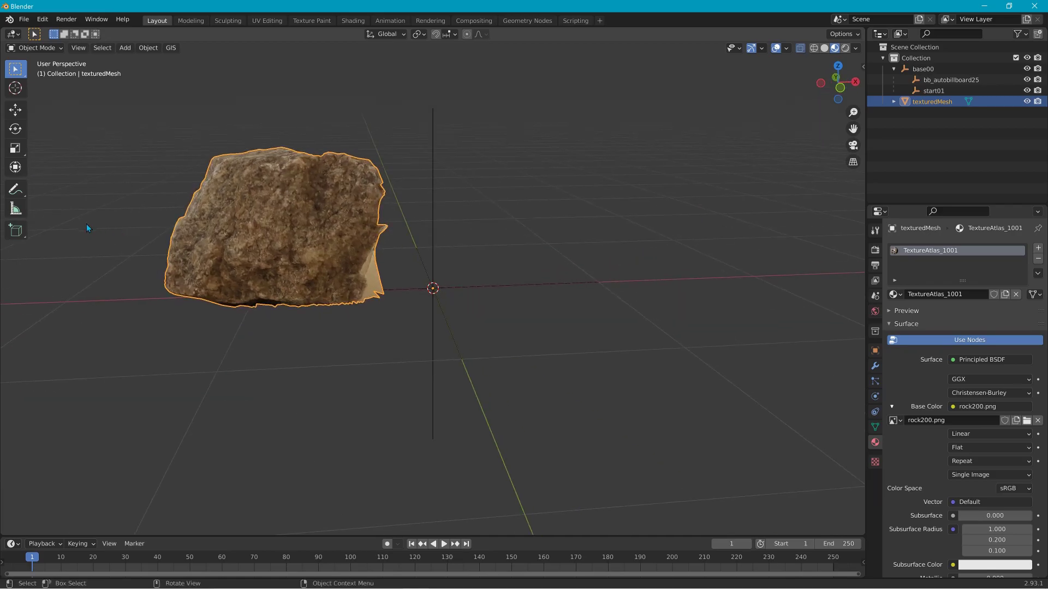
pyautogui.click(25, 207)
pyautogui.moveTo(169, 284); pyautogui.dragTo(371, 287)
pyautogui.moveTo(370, 287); pyautogui.dragTo(325, 290, button='middle')
pyautogui.press('Delete')
# Step: Scale the rock up uniformly and move it so its base sits centred over the world origin
pyautogui.scroll(-4, 441, 280)
pyautogui.moveTo(456, 280); pyautogui.dragTo(410, 290, button='middle')
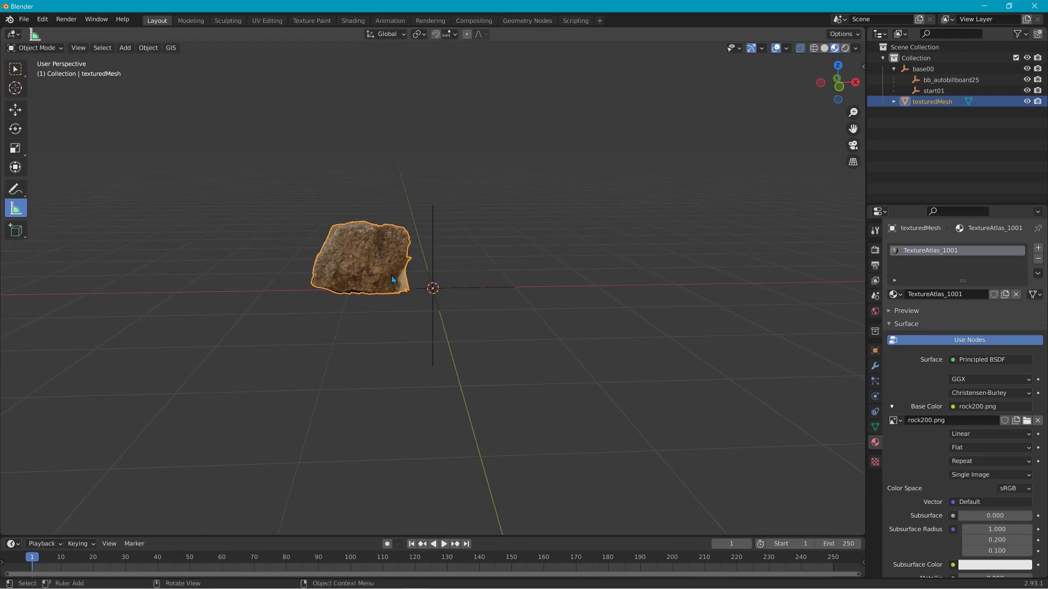
pyautogui.click(25, 146)
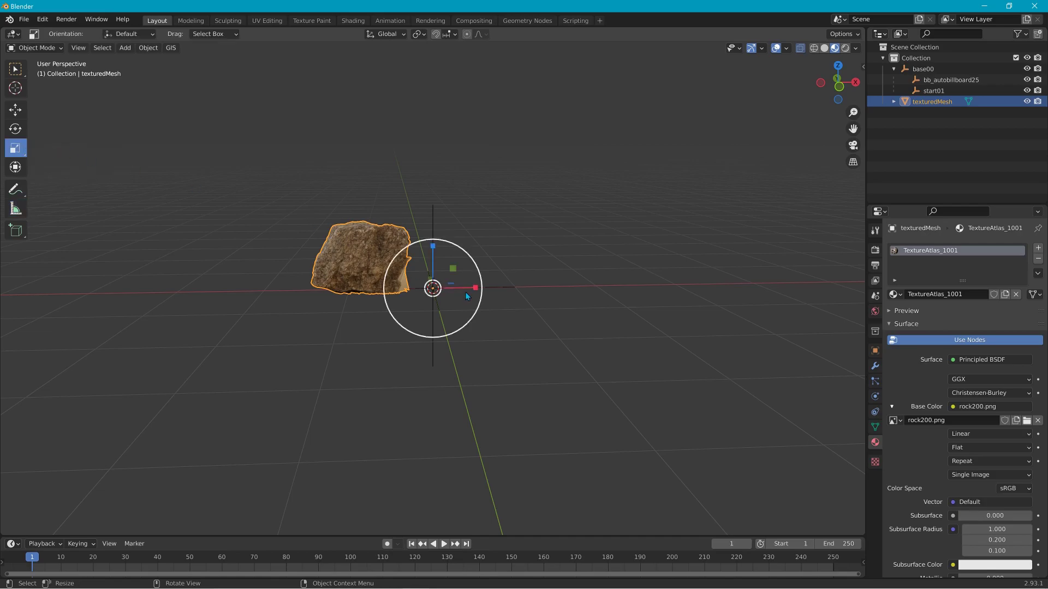
pyautogui.moveTo(468, 275); pyautogui.dragTo(532, 201)
pyautogui.press('g')
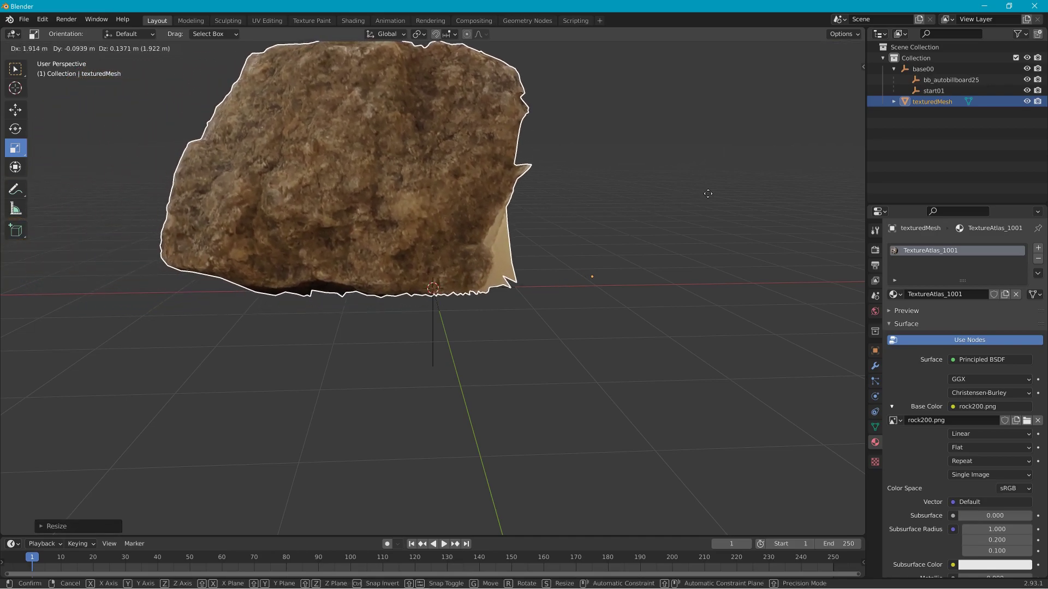
pyautogui.click(404, 203)
pyautogui.scroll(-2, 404, 200)
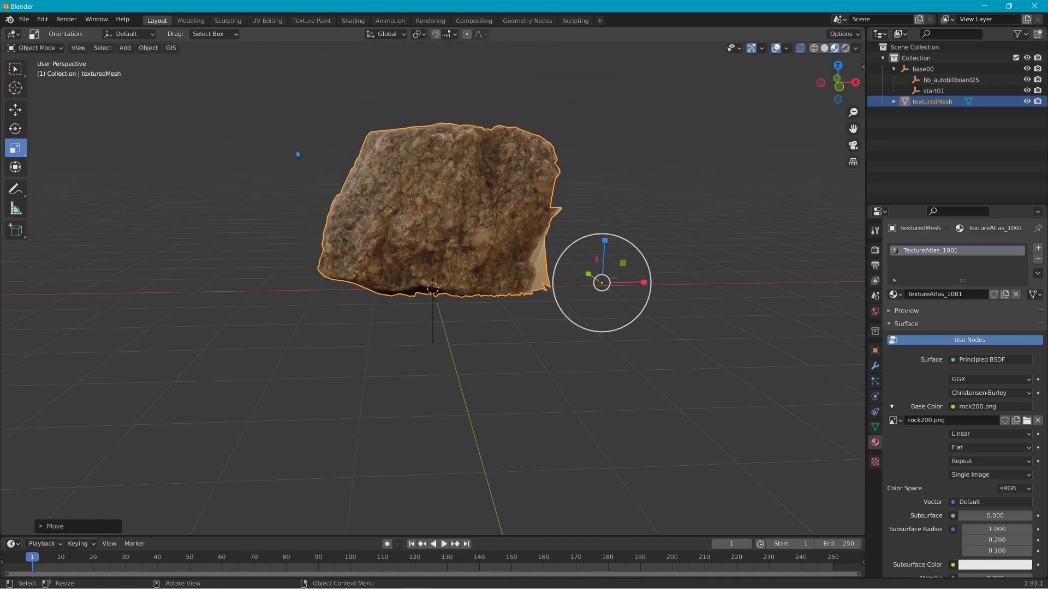
# Step: Apply all transforms to the rock mesh and open its modifier settings
pyautogui.click(147, 47)
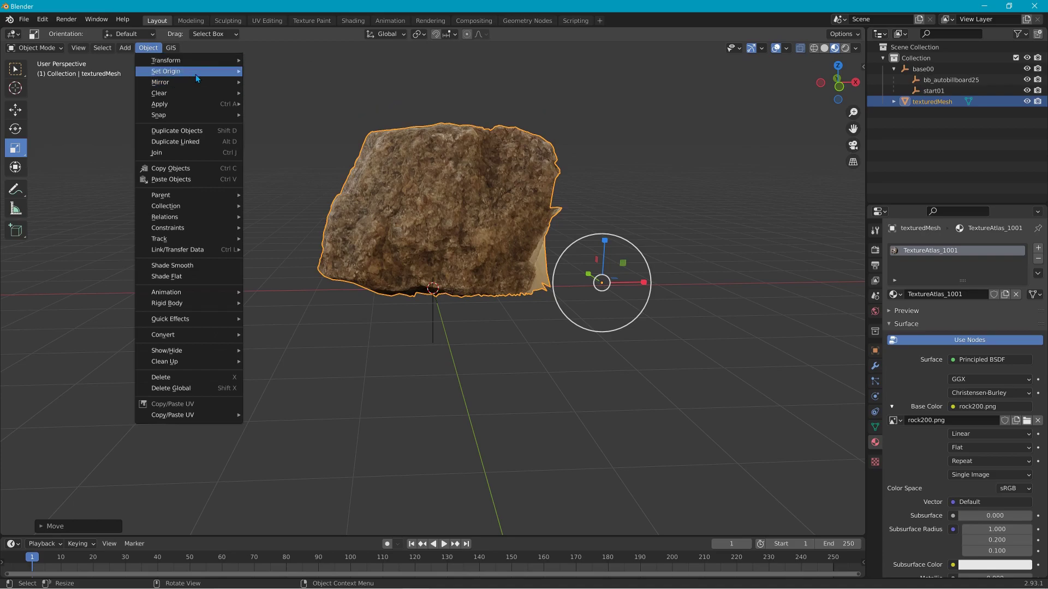
pyautogui.moveTo(242, 105)
pyautogui.click(298, 137)
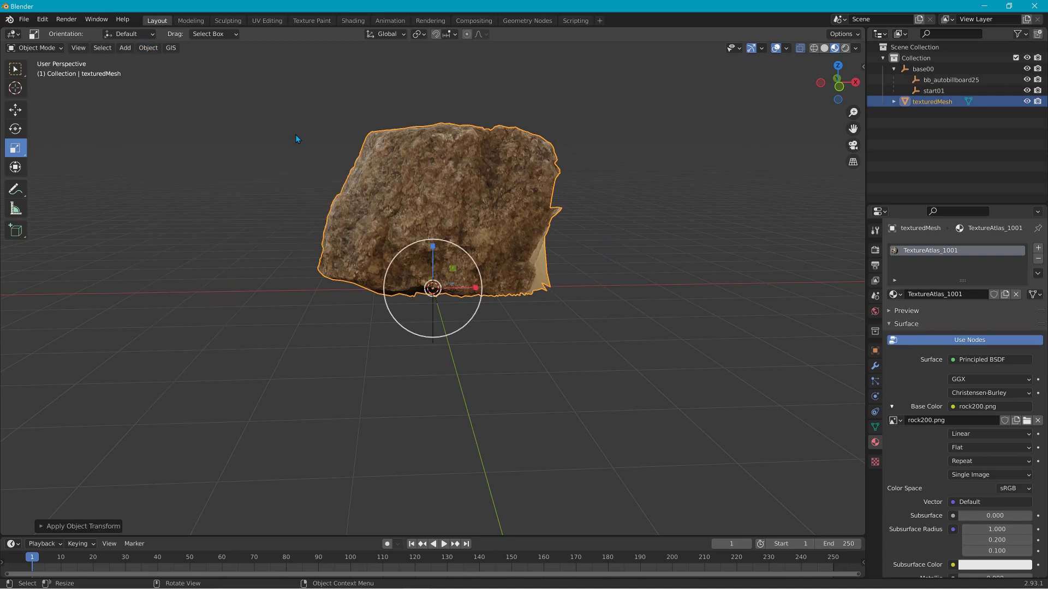
pyautogui.moveTo(248, 202); pyautogui.dragTo(261, 219, button='middle')
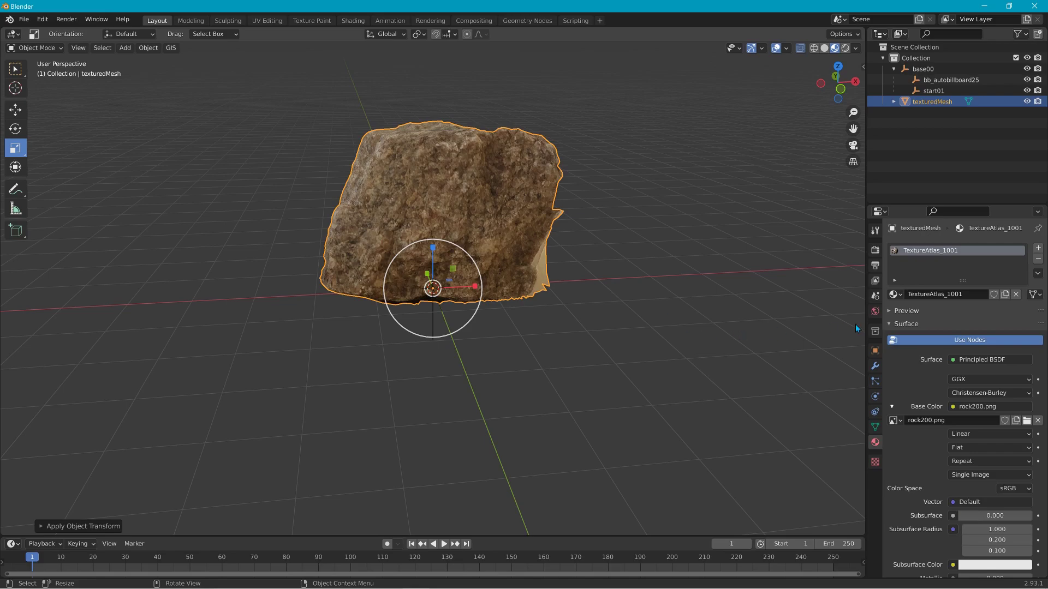
pyautogui.click(876, 367)
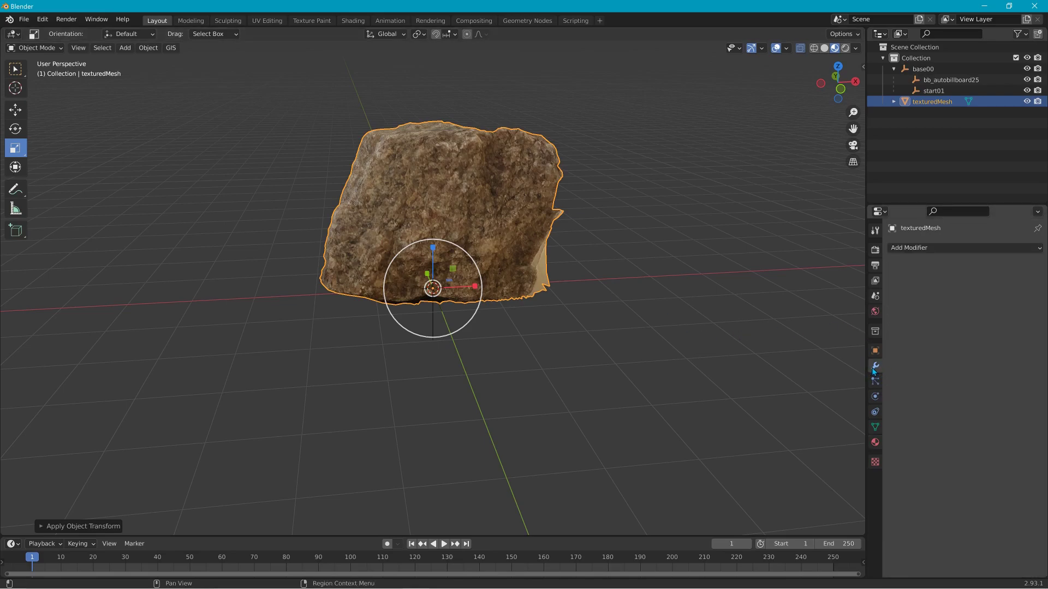
# Step: Add a Decimate modifier to the rock mesh and check its mesh density in wireframe before restoring the textured shading
pyautogui.click(913, 246)
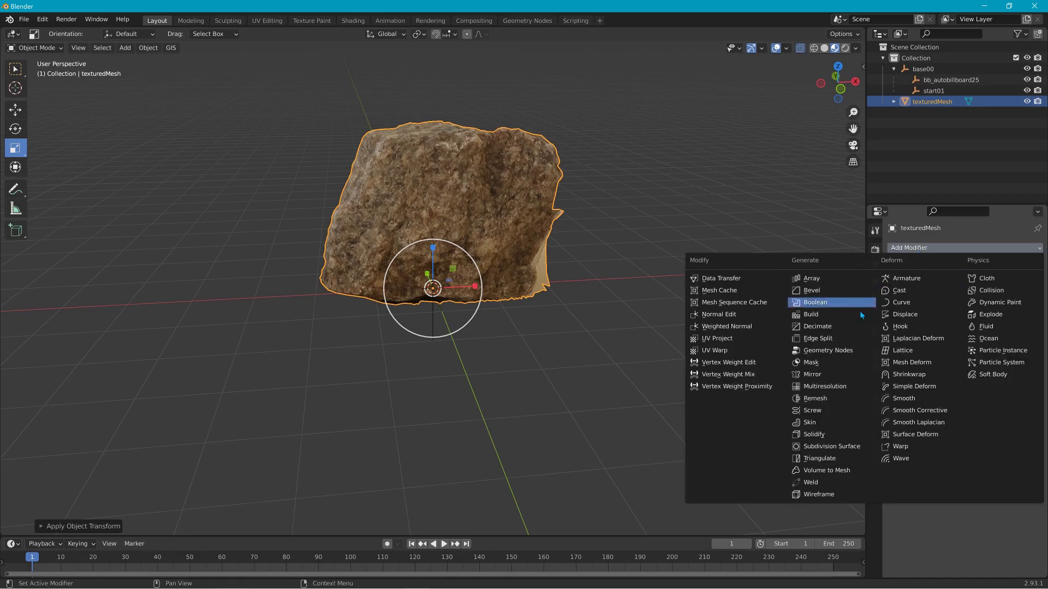
pyautogui.click(833, 325)
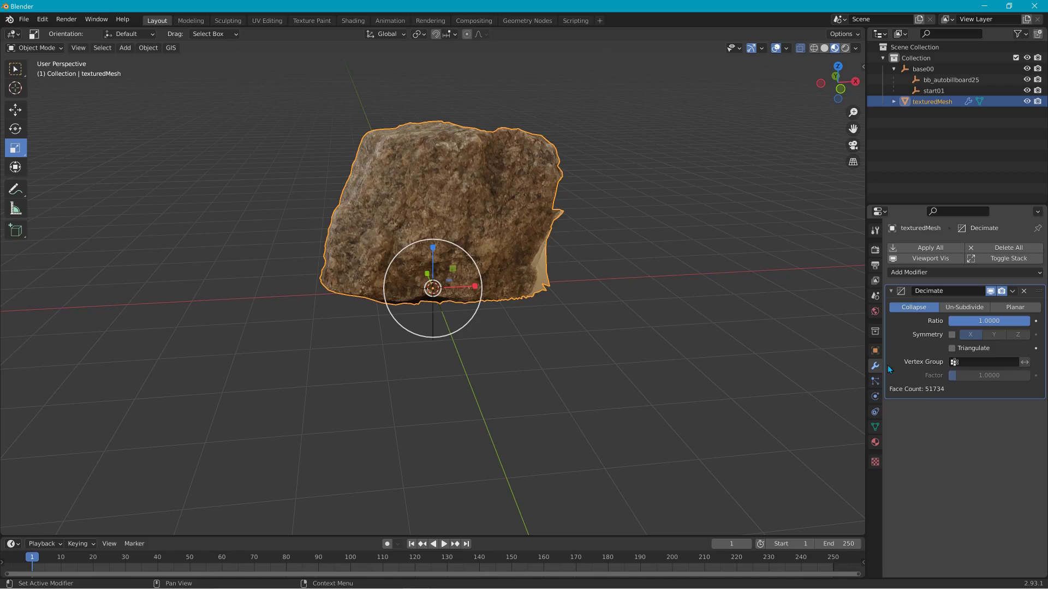
pyautogui.click(814, 48)
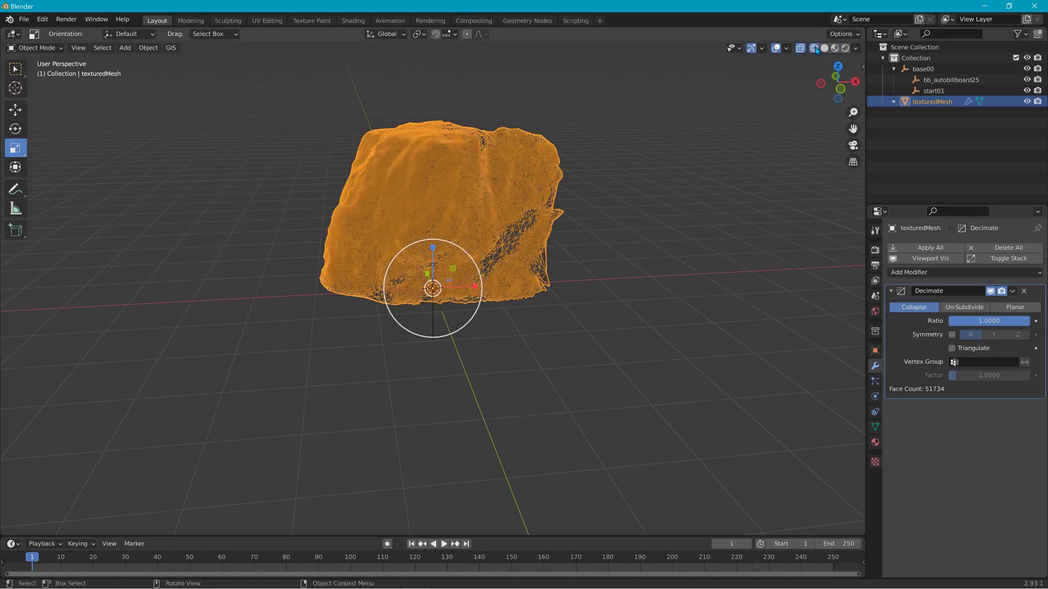
pyautogui.scroll(4, 477, 180)
pyautogui.moveTo(477, 180)
pyautogui.mouseDown(button='middle')
pyautogui.moveTo(577, 205)
pyautogui.moveTo(625, 196)
pyautogui.moveTo(526, 201)
pyautogui.moveTo(551, 202)
pyautogui.mouseUp(button='middle')
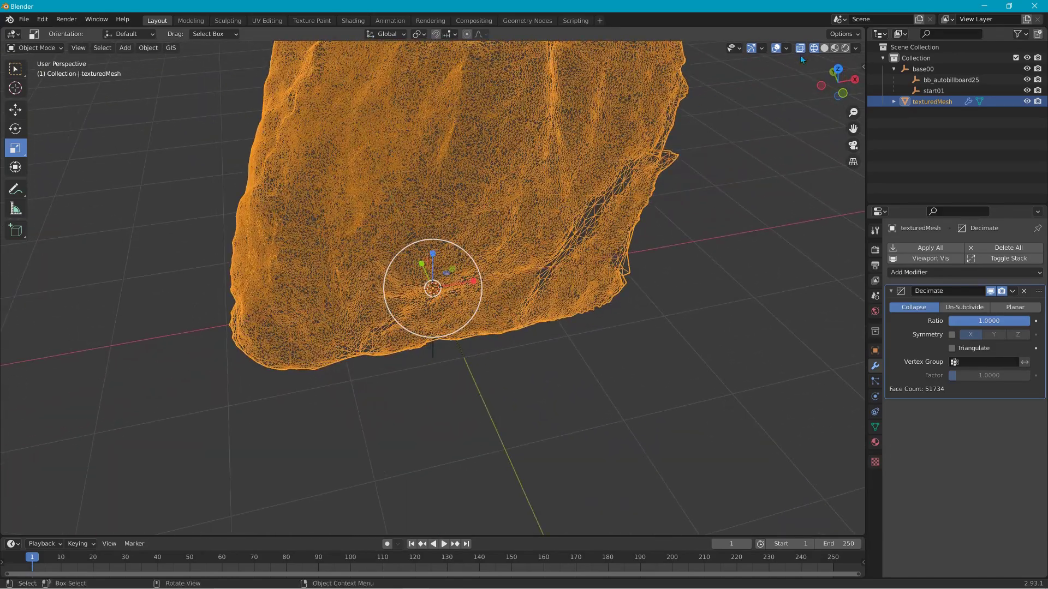
pyautogui.click(835, 48)
pyautogui.scroll(-3, 703, 139)
pyautogui.scroll(1, 684, 134)
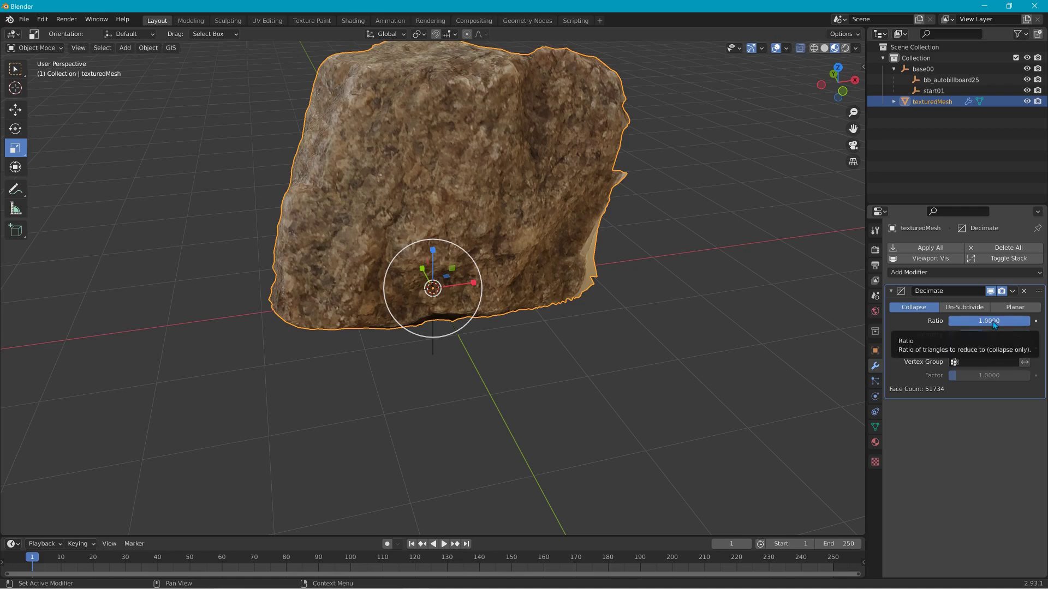
# Step: Set the Decimate collapse ratio to 0.5 and apply the modifier to the rock mesh
pyautogui.click(994, 323)
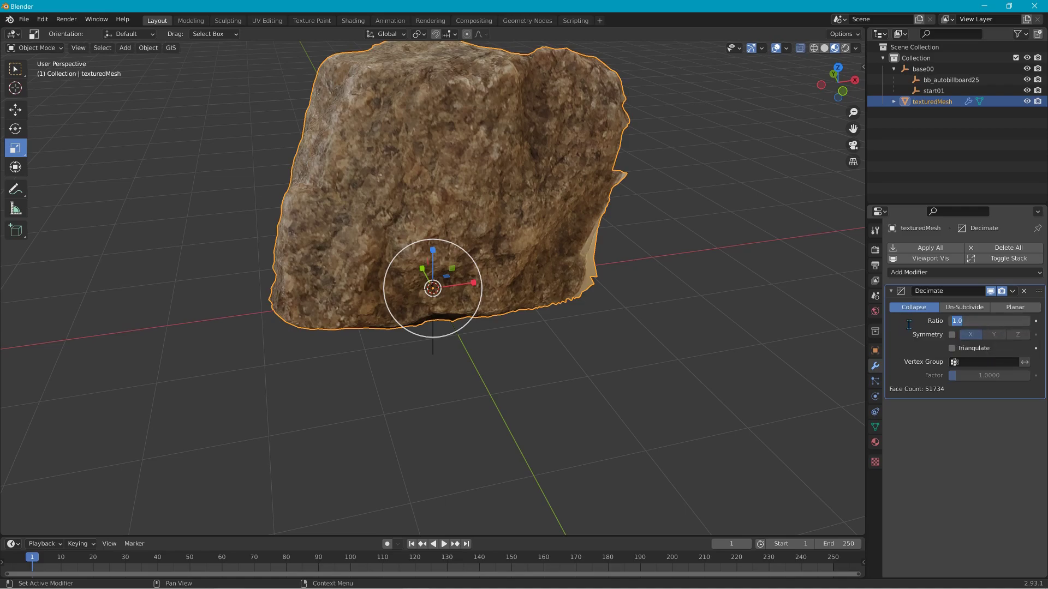
pyautogui.write('0.5')
pyautogui.press('Return')
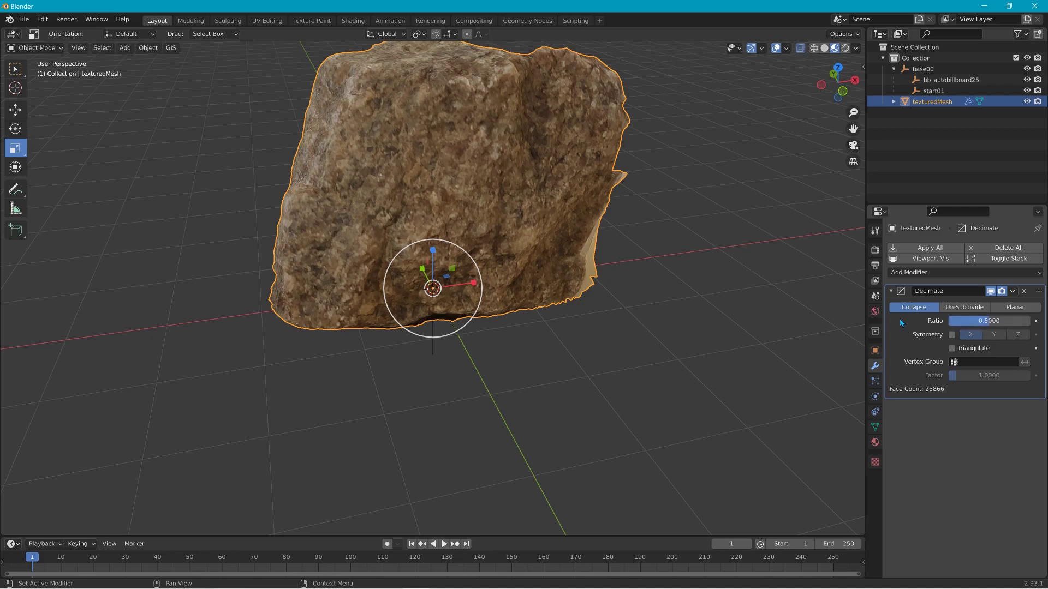
pyautogui.click(1012, 291)
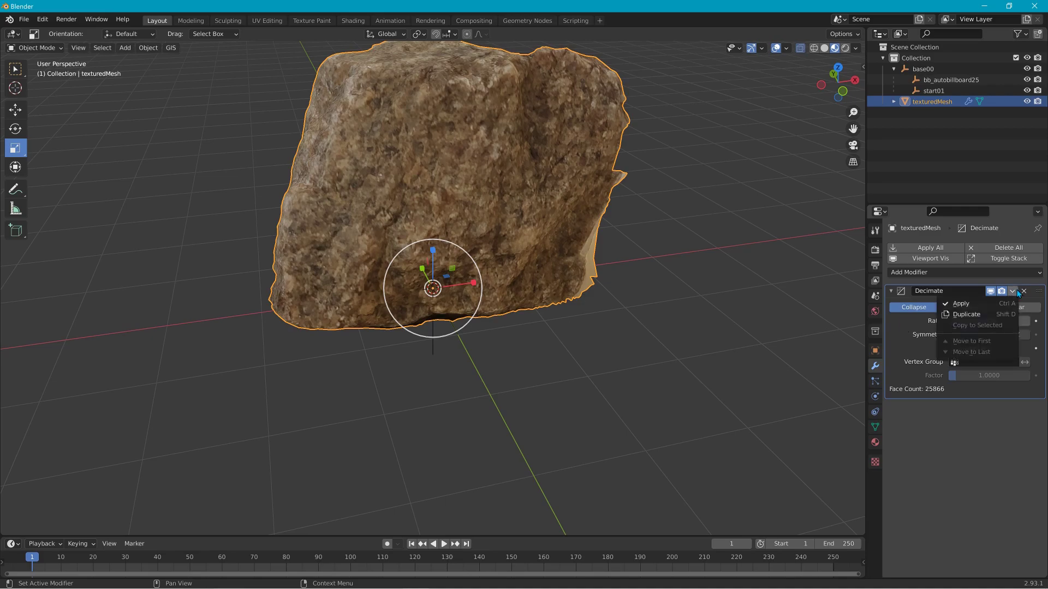
pyautogui.click(992, 305)
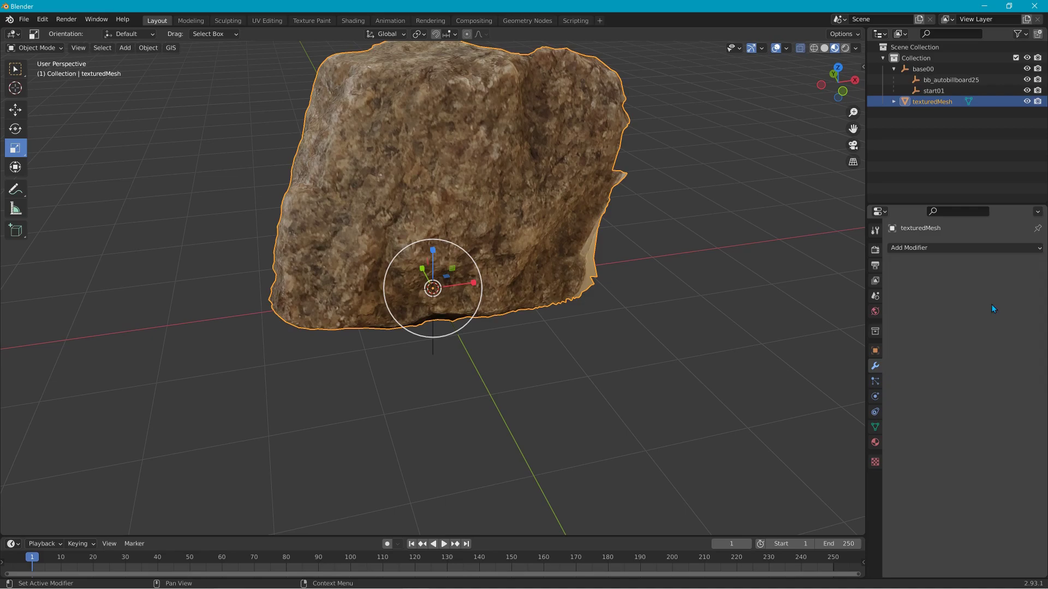
# Step: Add another Decimate modifier to the rock in Planar mode, delimited by UVs
pyautogui.click(945, 246)
pyautogui.click(827, 329)
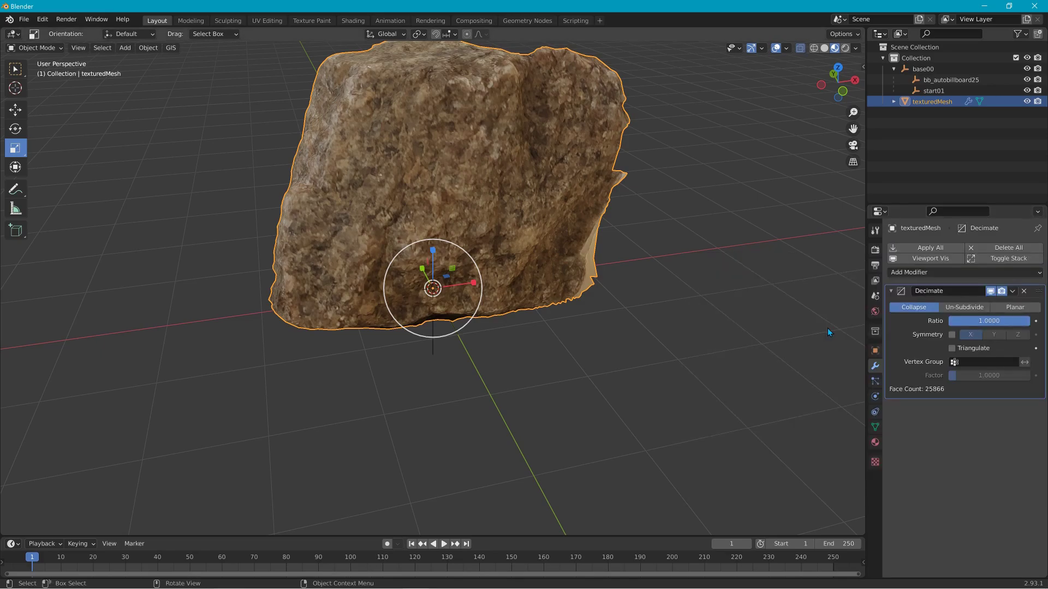
pyautogui.click(1015, 307)
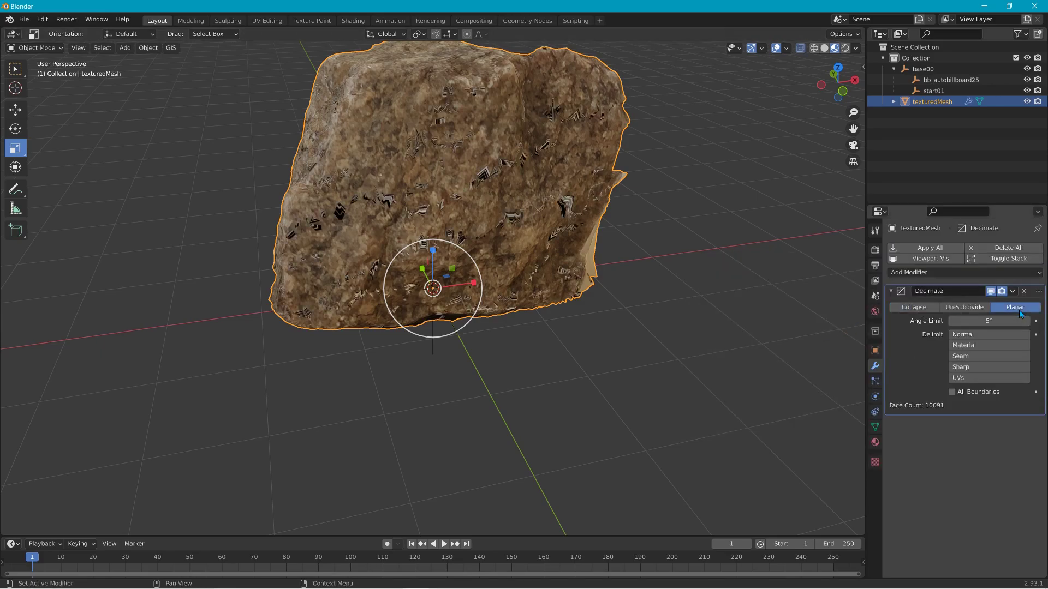
pyautogui.click(964, 378)
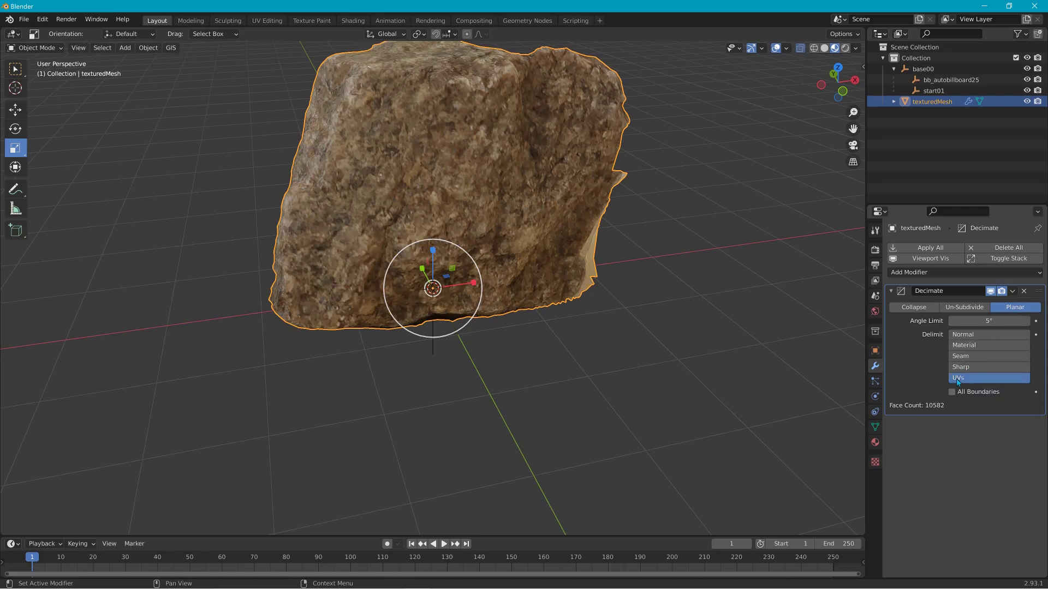
pyautogui.moveTo(424, 179)
pyautogui.mouseDown(button='middle')
pyautogui.moveTo(572, 196)
pyautogui.moveTo(601, 182)
pyautogui.moveTo(437, 174)
pyautogui.mouseUp(button='middle')
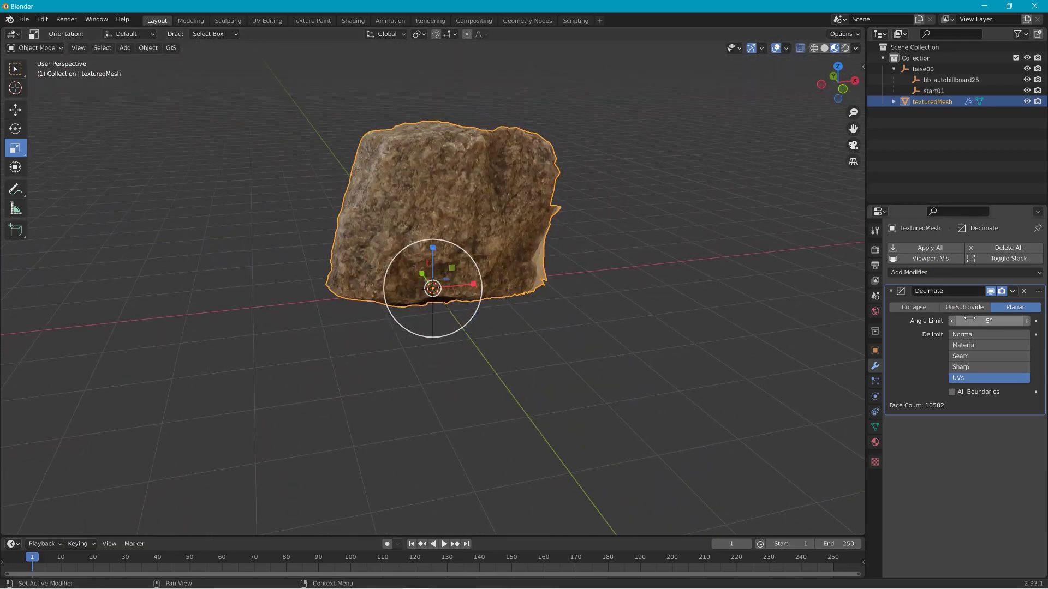
# Step: Try planar angle limits from 32° up to 87° and back down to 3.4°, comparing the rock's surface
pyautogui.moveTo(969, 322); pyautogui.dragTo(1023, 322)
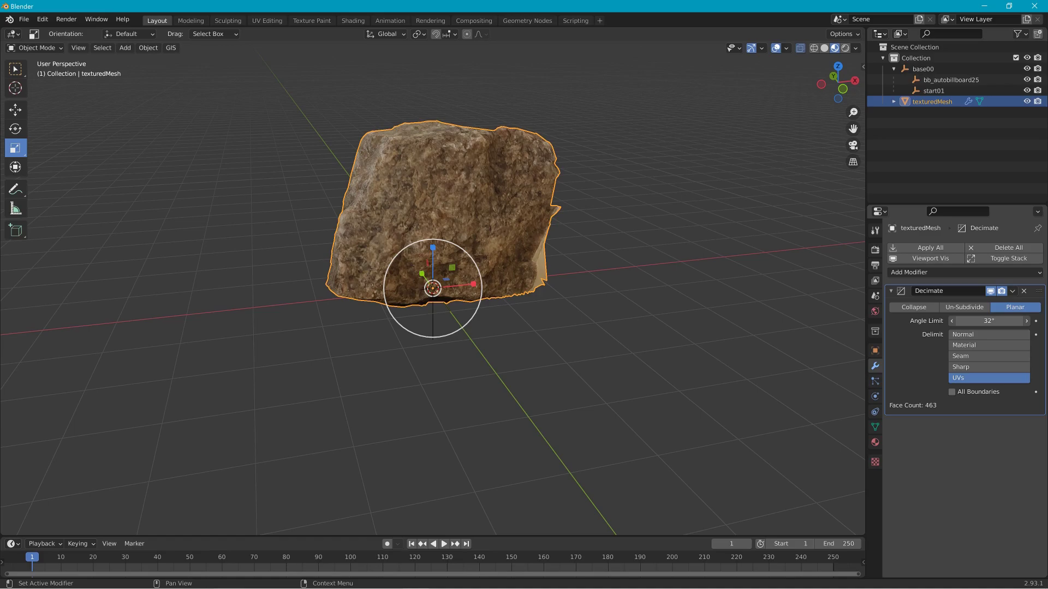
pyautogui.moveTo(1023, 322); pyautogui.dragTo(1023, 321)
pyautogui.moveTo(804, 319); pyautogui.dragTo(618, 291, button='middle')
pyautogui.moveTo(538, 280)
pyautogui.mouseDown(button='middle')
pyautogui.moveTo(454, 287)
pyautogui.moveTo(524, 287)
pyautogui.mouseUp(button='middle')
pyautogui.moveTo(979, 325); pyautogui.dragTo(999, 325)
pyautogui.moveTo(646, 313); pyautogui.dragTo(489, 309, button='middle')
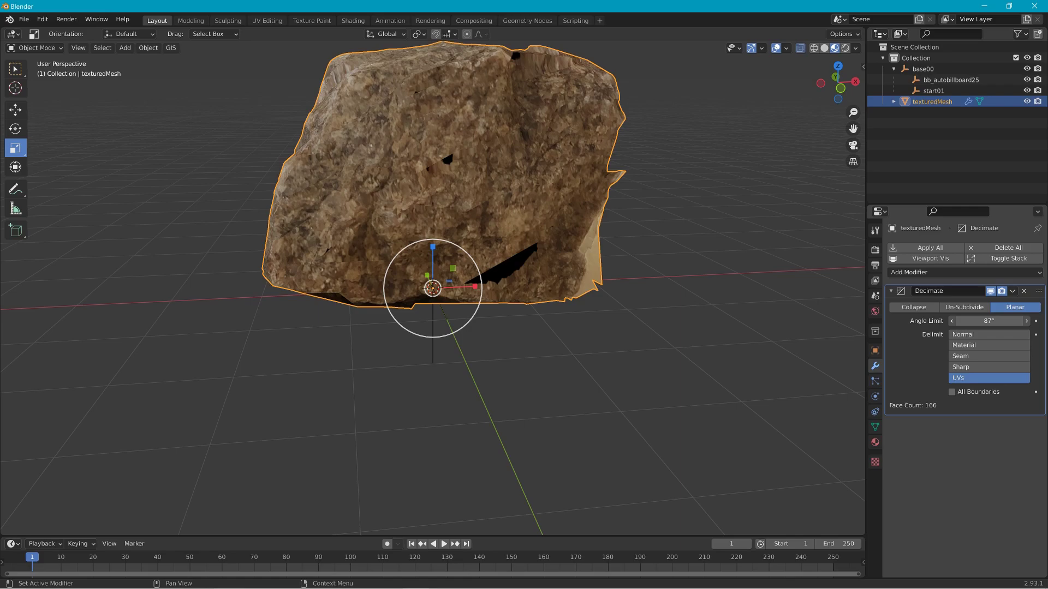
pyautogui.moveTo(993, 322); pyautogui.dragTo(940, 322)
pyautogui.moveTo(1017, 324); pyautogui.dragTo(977, 320)
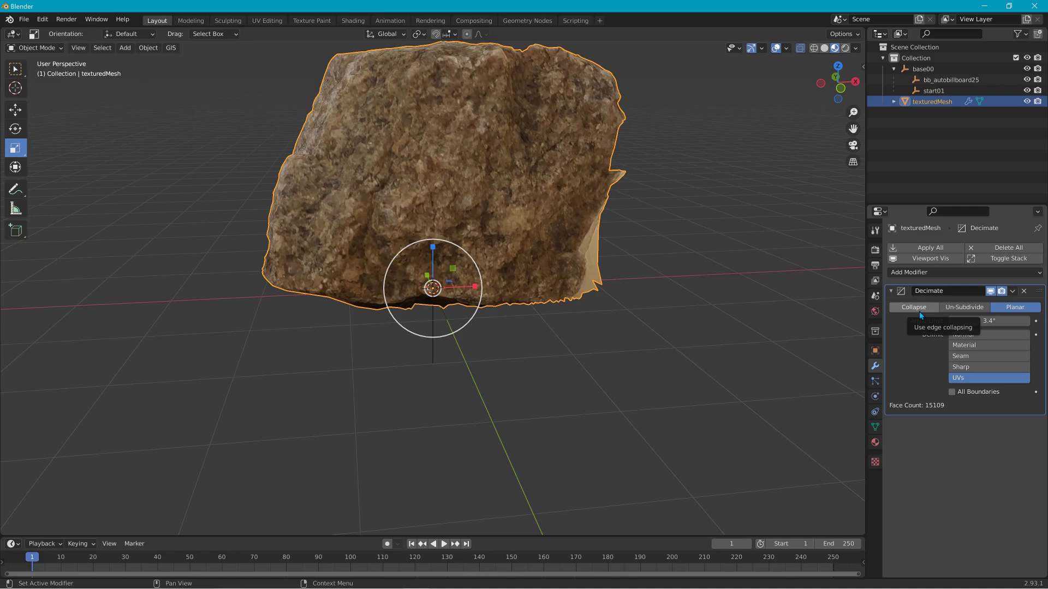
# Step: Set the planar angle limit to 25° and inspect the rock's shape
pyautogui.doubleClick(997, 324)
pyautogui.press('BackSpace')
pyautogui.press('BackSpace')
pyautogui.press('BackSpace')
pyautogui.press('BackSpace')
pyautogui.write('25')
pyautogui.press('Return')
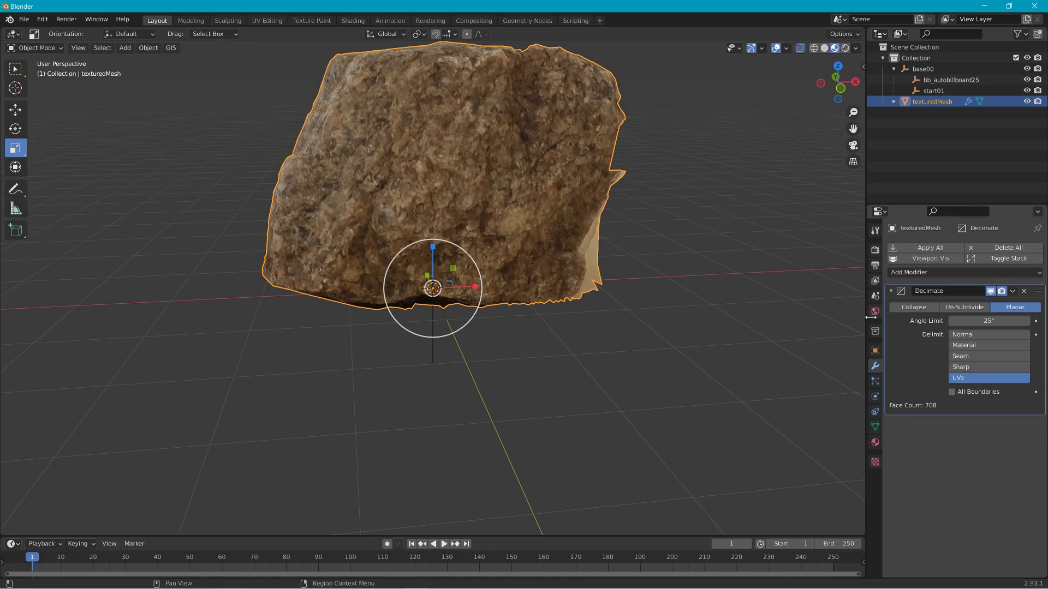
pyautogui.moveTo(480, 257); pyautogui.dragTo(549, 285, button='middle')
# Step: Set the planar angle limit to 15° and apply the Decimate modifier to the rock
pyautogui.click(987, 321)
pyautogui.write('15')
pyautogui.press('Return')
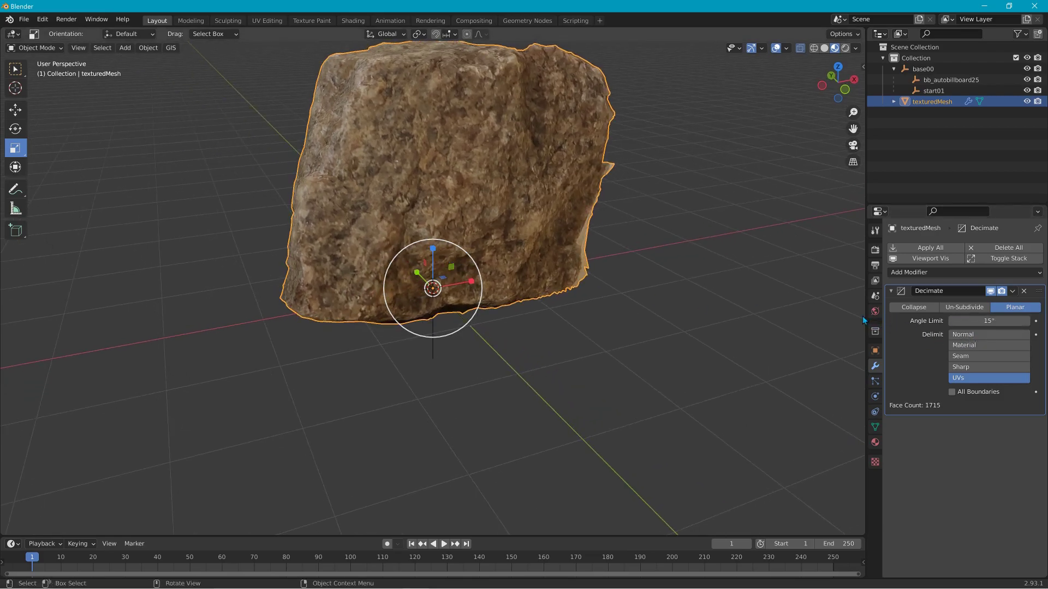
pyautogui.moveTo(663, 304); pyautogui.dragTo(598, 282, button='middle')
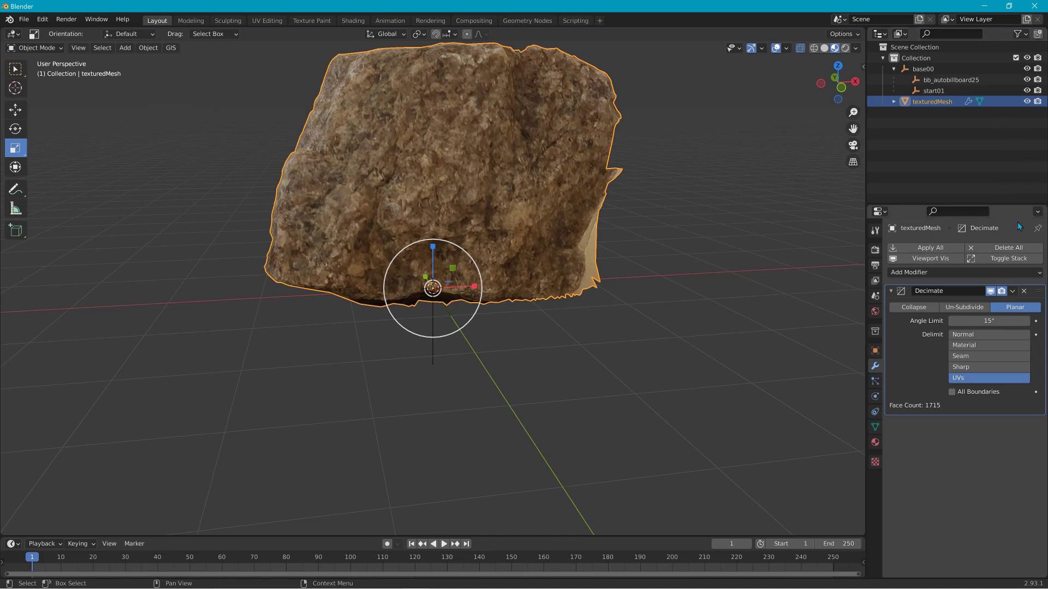
pyautogui.click(1012, 292)
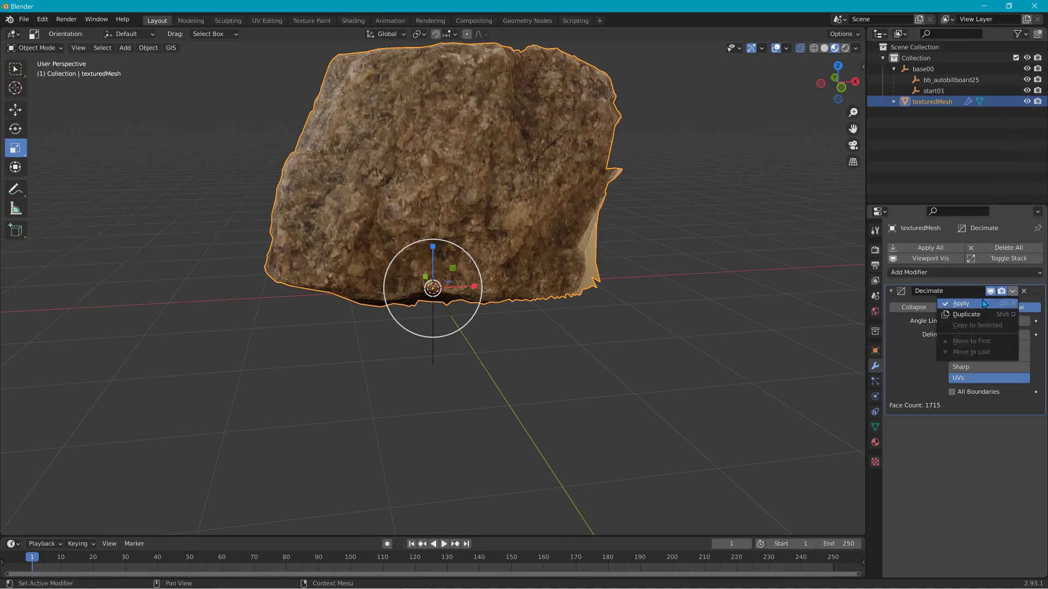
pyautogui.click(964, 303)
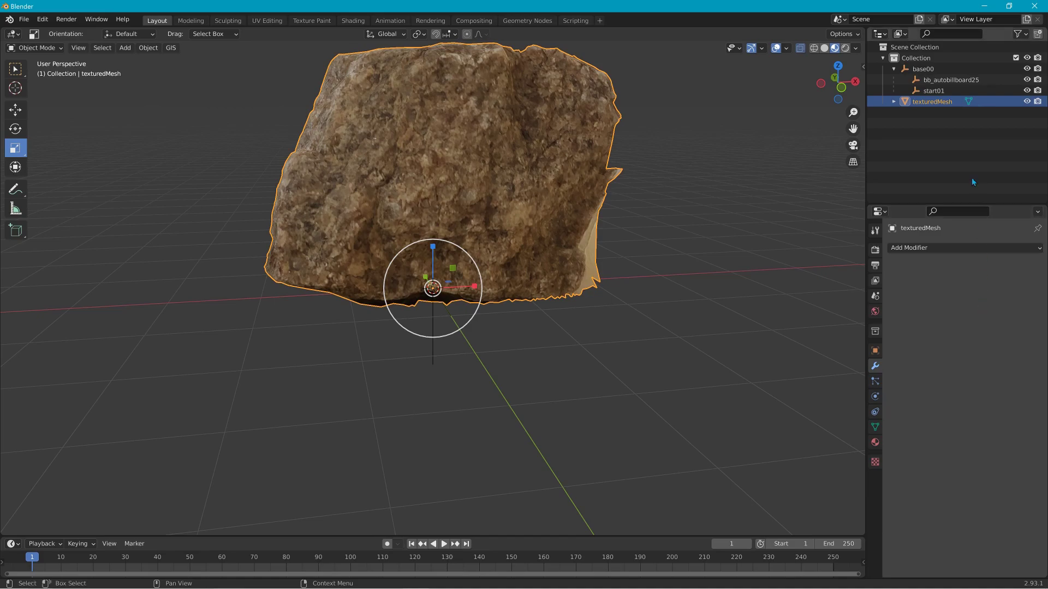
# Step: Rename the textured mesh rock_a300 and parent it to the start01 empty
pyautogui.doubleClick(948, 102)
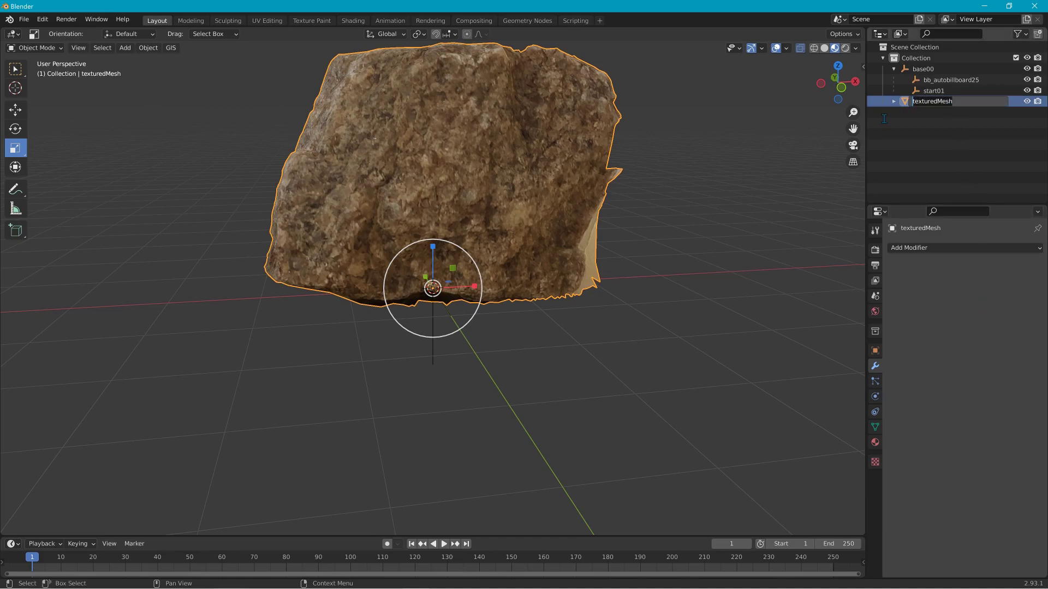
pyautogui.write('roack_a')
pyautogui.press('BackSpace')
pyautogui.press('BackSpace')
pyautogui.press('BackSpace')
pyautogui.press('BackSpace')
pyautogui.press('BackSpace')
pyautogui.write('ck_a')
pyautogui.write('300')
pyautogui.press('Return')
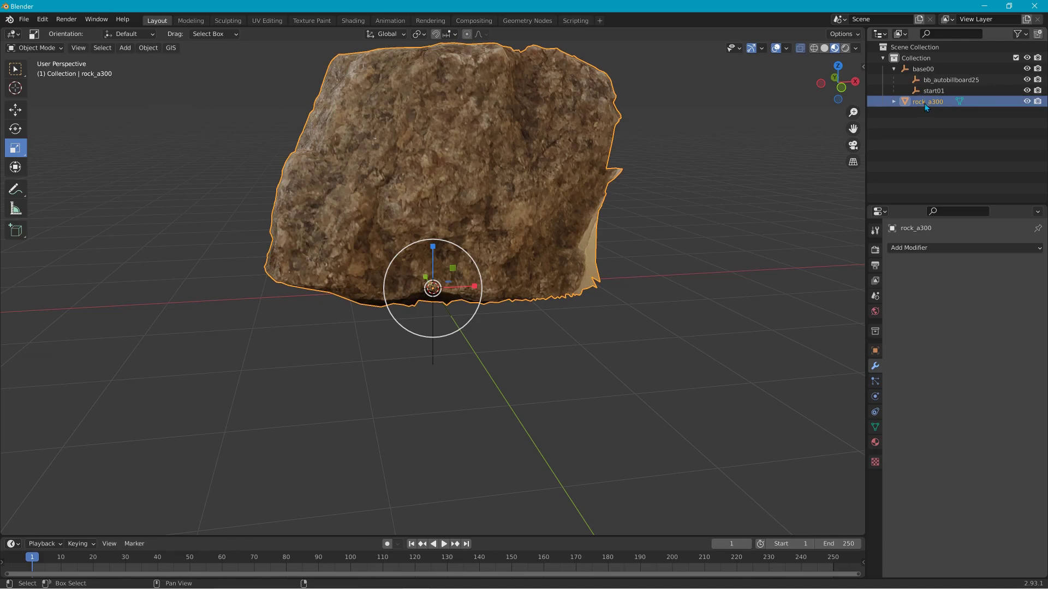
pyautogui.moveTo(925, 105); pyautogui.dragTo(931, 93)
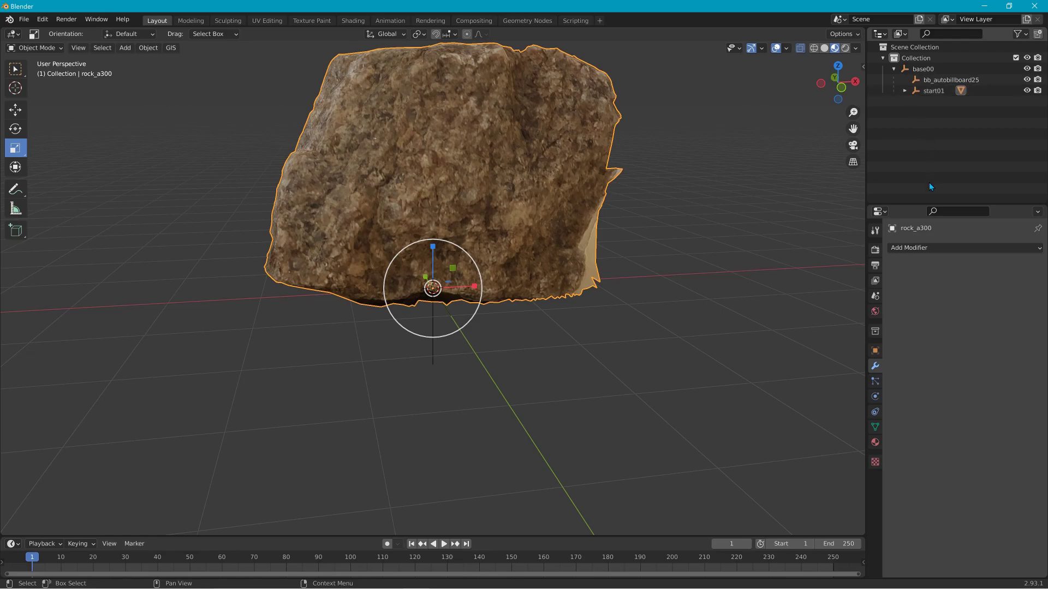
pyautogui.click(905, 91)
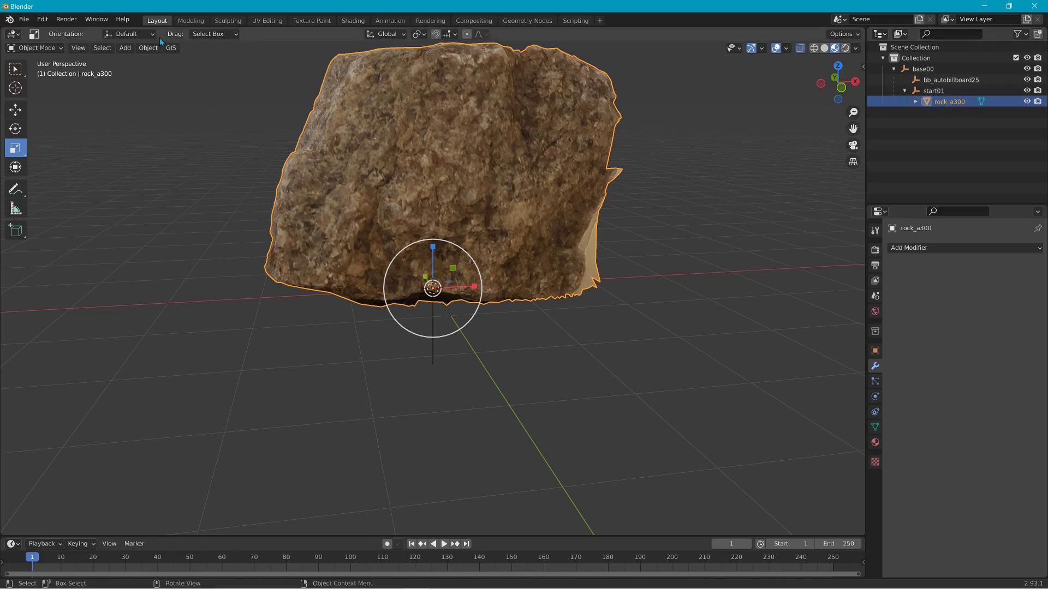
# Step: Duplicate rock_a300, keeping the copy in the same place as the original
pyautogui.click(145, 48)
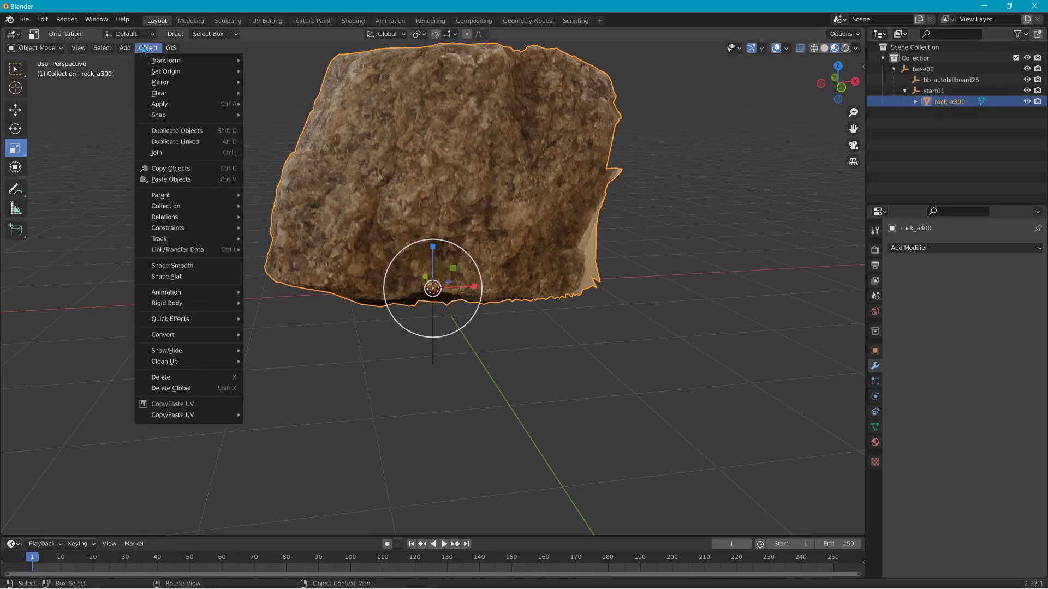
pyautogui.click(184, 134)
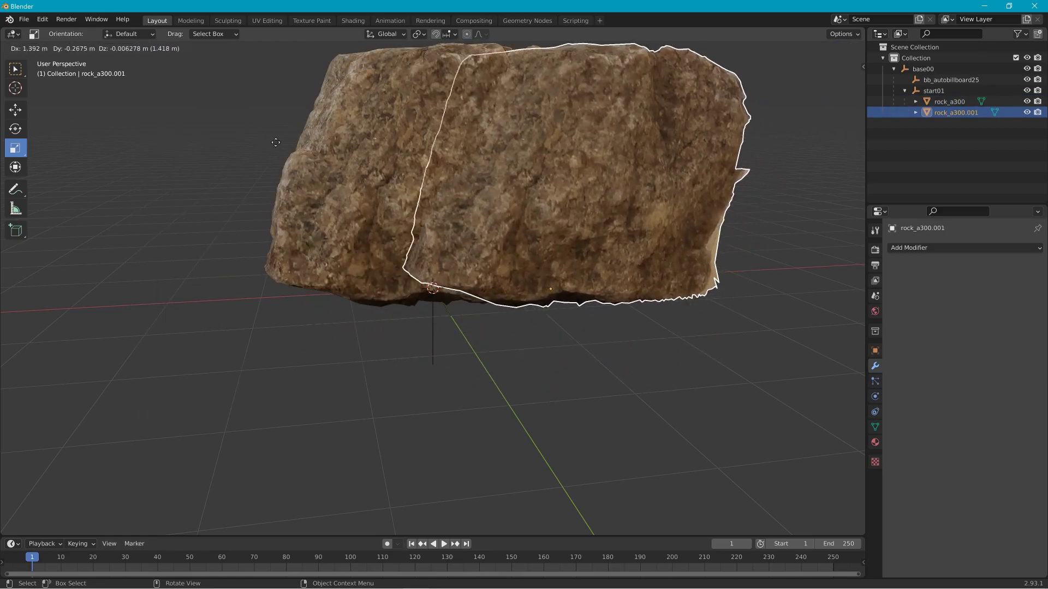
pyautogui.rightClick(212, 183)
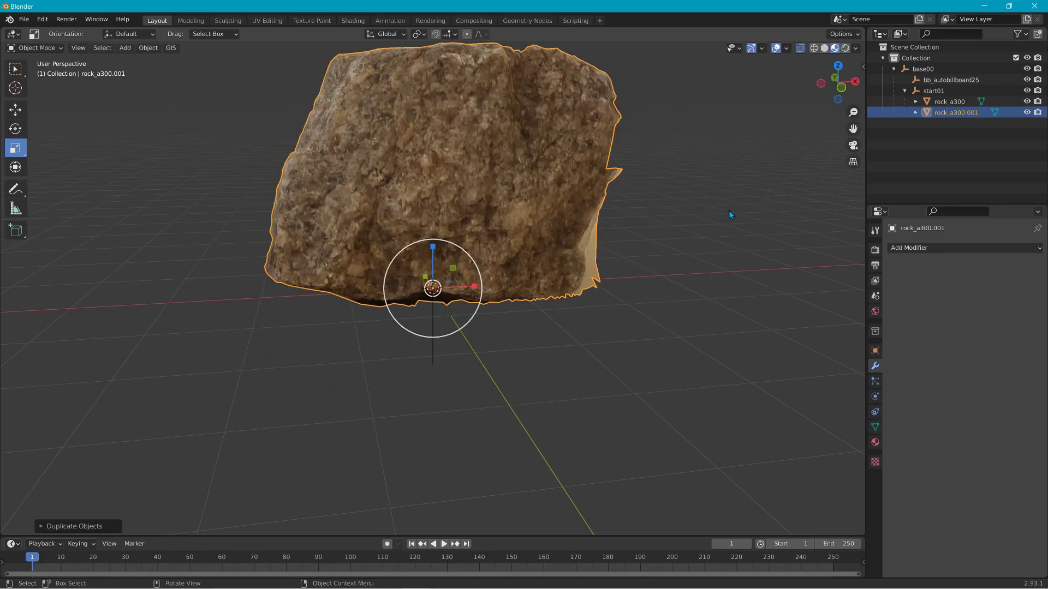
# Step: Add a Collapse Decimate modifier to the duplicated rock and lower its ratio to 0.0861, checking the shape from several sides
pyautogui.click(931, 251)
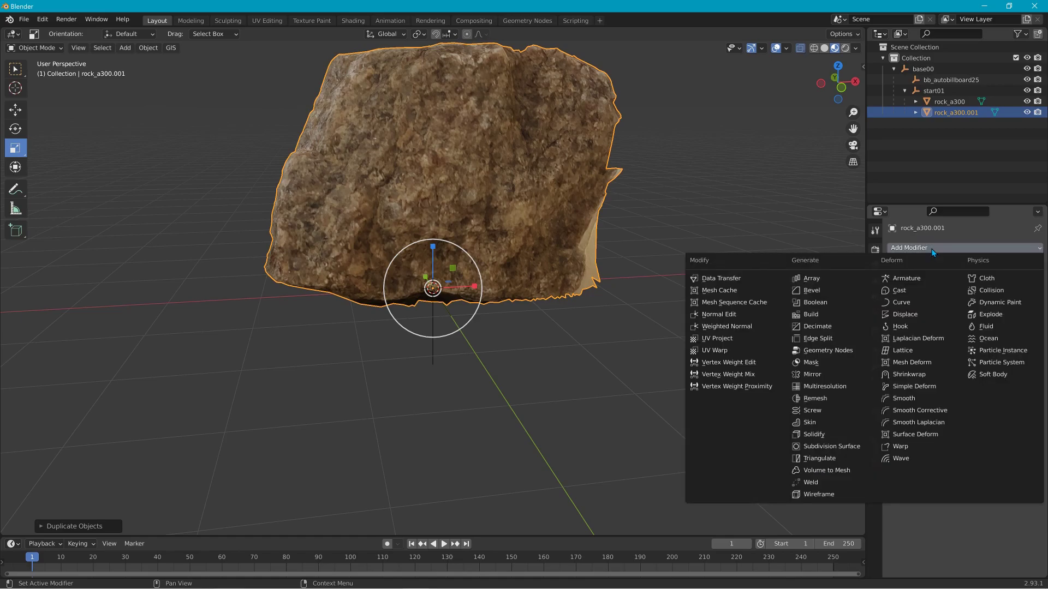
pyautogui.click(825, 327)
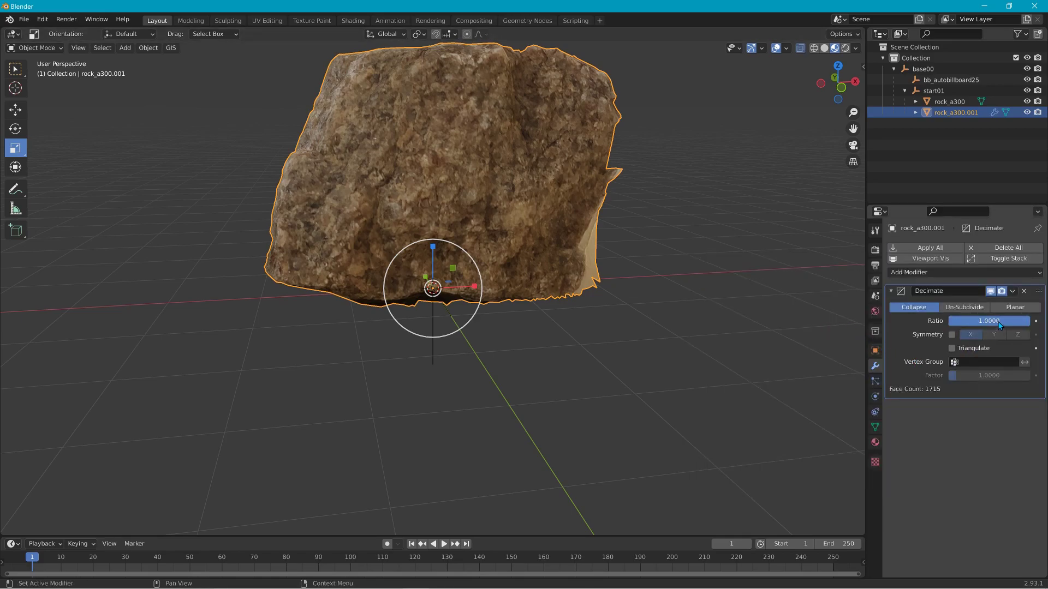
pyautogui.moveTo(1000, 326); pyautogui.dragTo(936, 325)
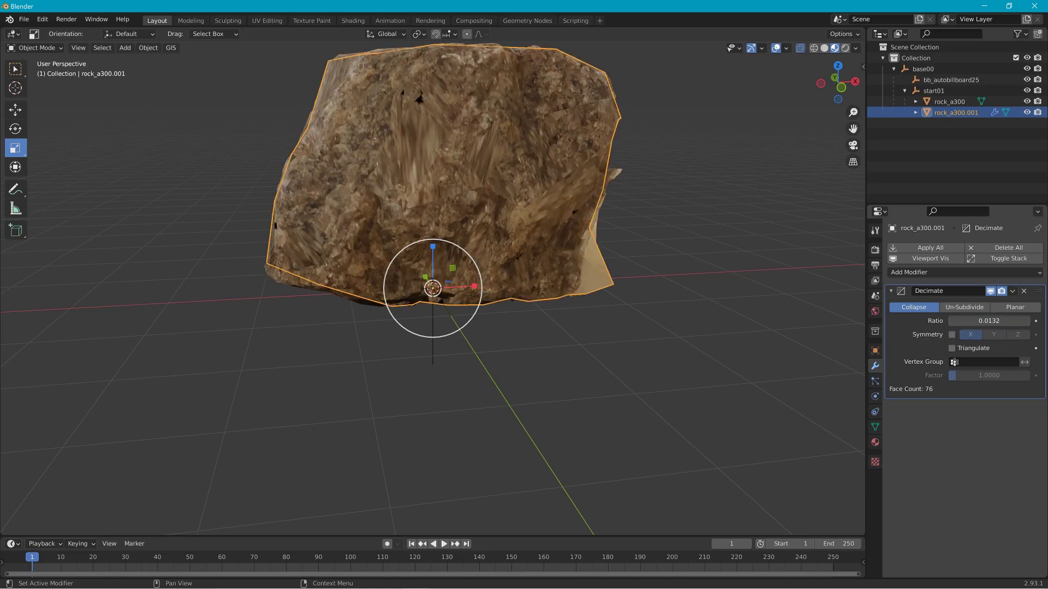
pyautogui.moveTo(498, 267); pyautogui.dragTo(775, 282, button='middle')
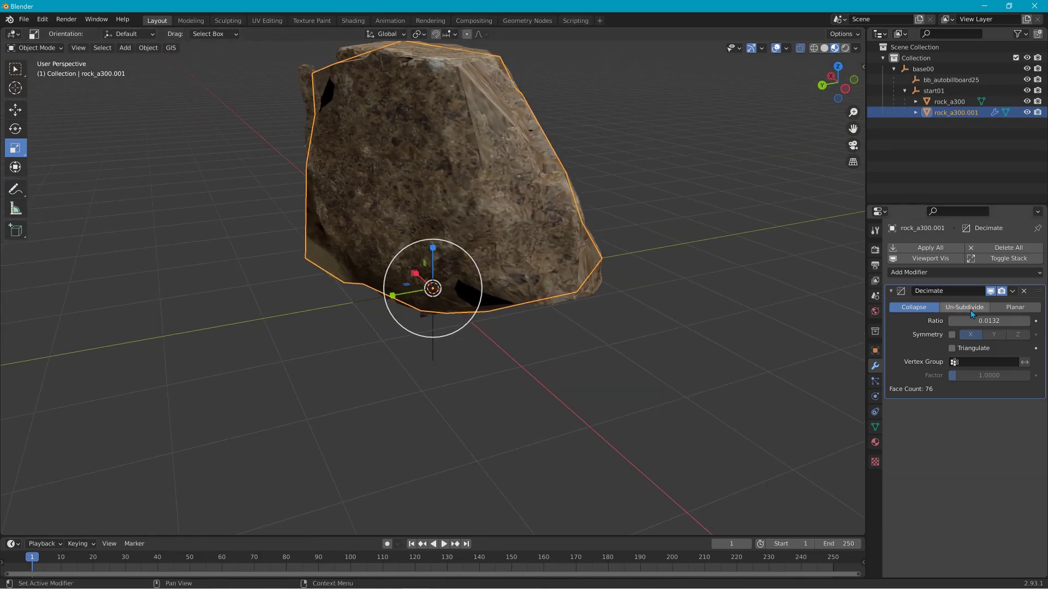
pyautogui.moveTo(952, 321); pyautogui.dragTo(959, 320)
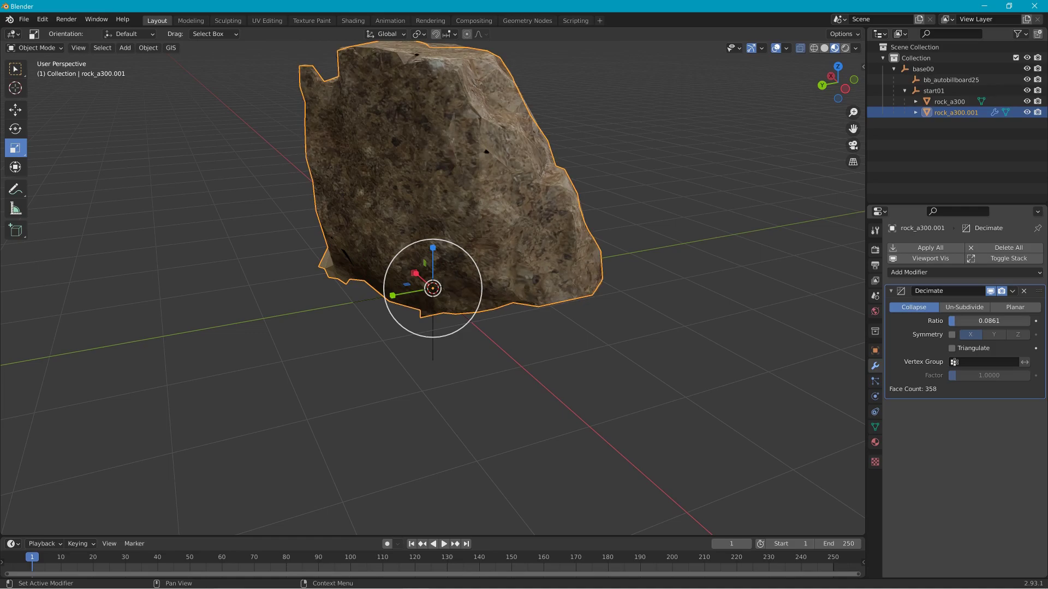
pyautogui.moveTo(693, 313); pyautogui.dragTo(662, 322, button='middle')
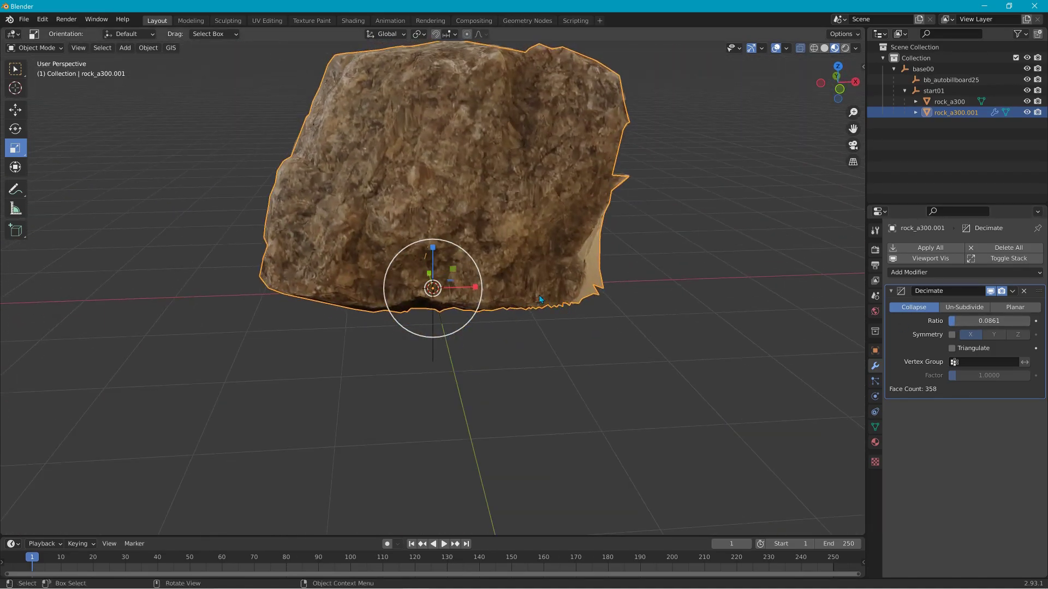
pyautogui.moveTo(499, 276); pyautogui.dragTo(536, 287, button='middle')
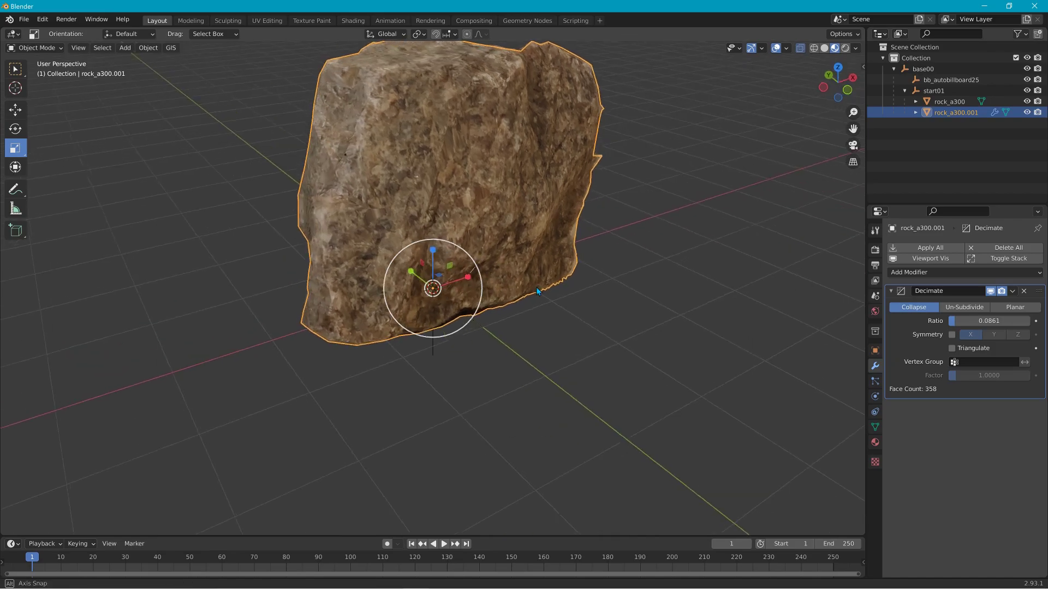
# Step: Apply the Decimate modifier to the duplicated rock and rename that copy rock_a150
pyautogui.click(1013, 293)
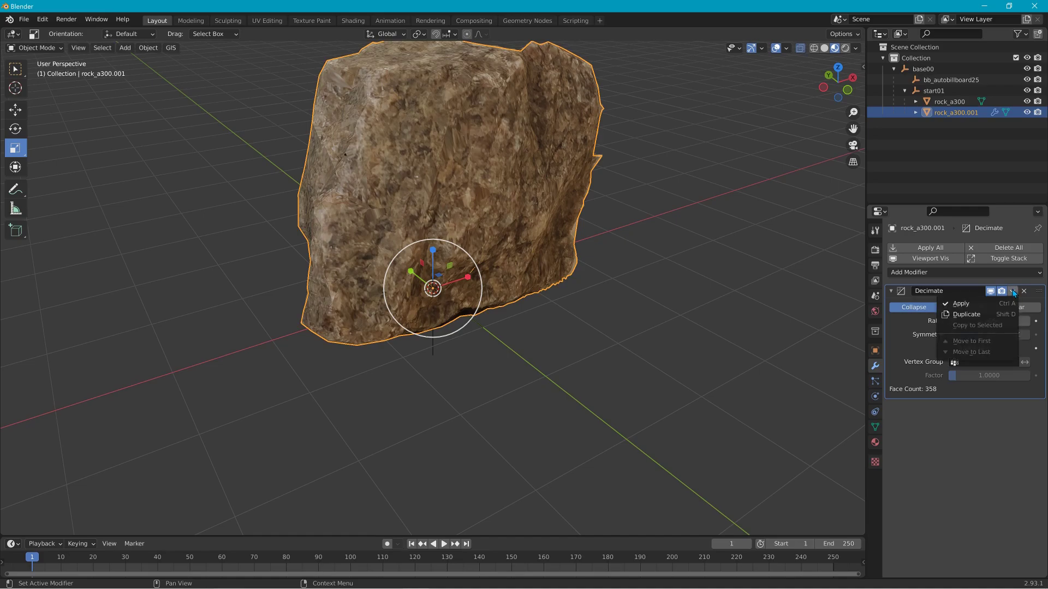
pyautogui.click(963, 304)
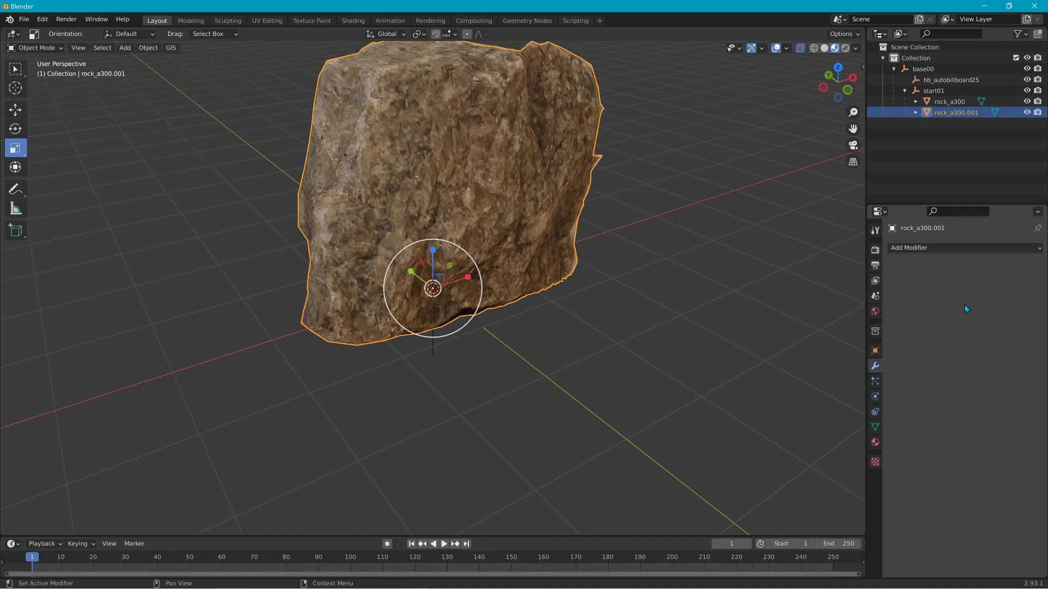
pyautogui.doubleClick(965, 114)
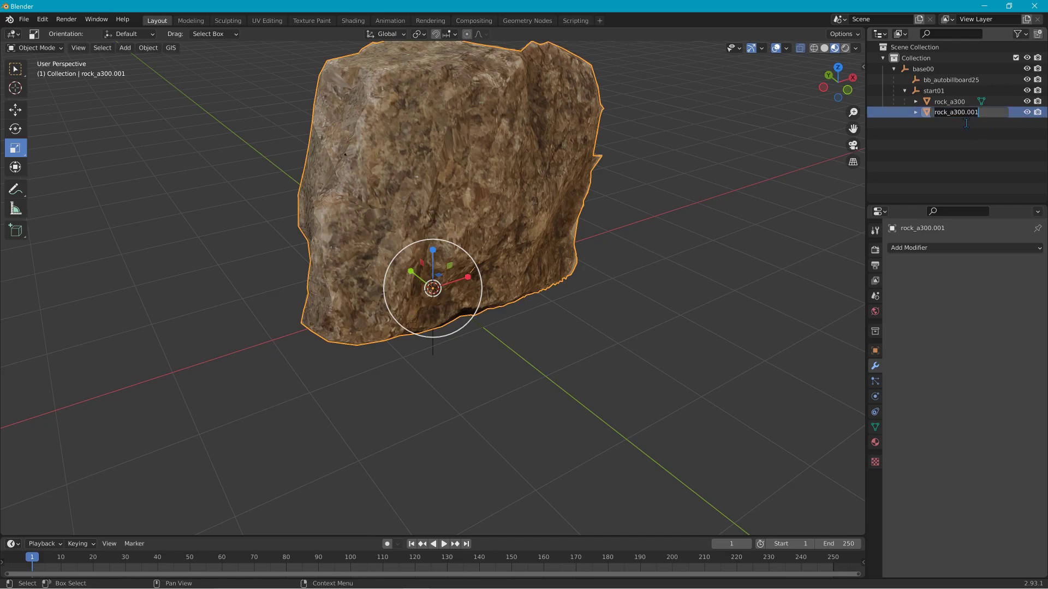
pyautogui.moveTo(958, 114); pyautogui.dragTo(989, 125)
pyautogui.write('150')
pyautogui.press('Return')
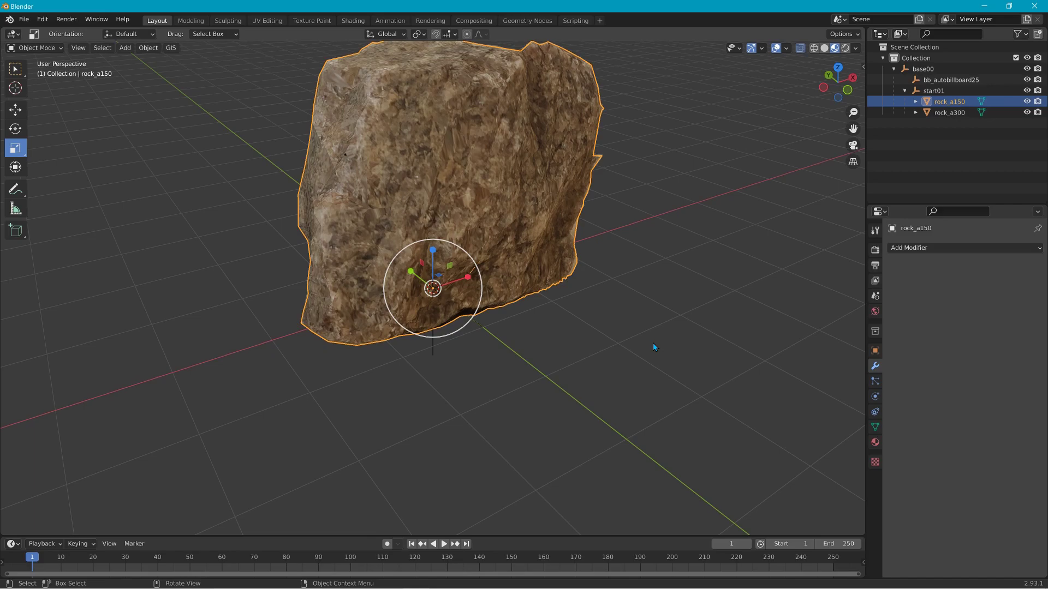
# Step: Rename the material TextureAtlas_1001 under rock_a300's textured mesh to rock200
pyautogui.moveTo(640, 203); pyautogui.dragTo(502, 197, button='middle')
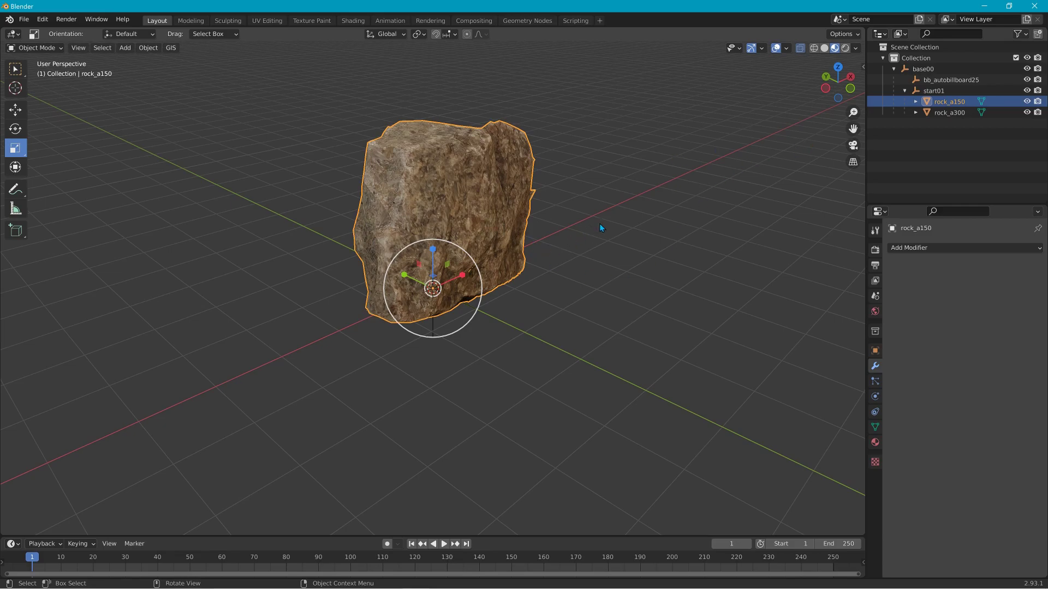
pyautogui.moveTo(599, 224); pyautogui.dragTo(492, 218, button='middle')
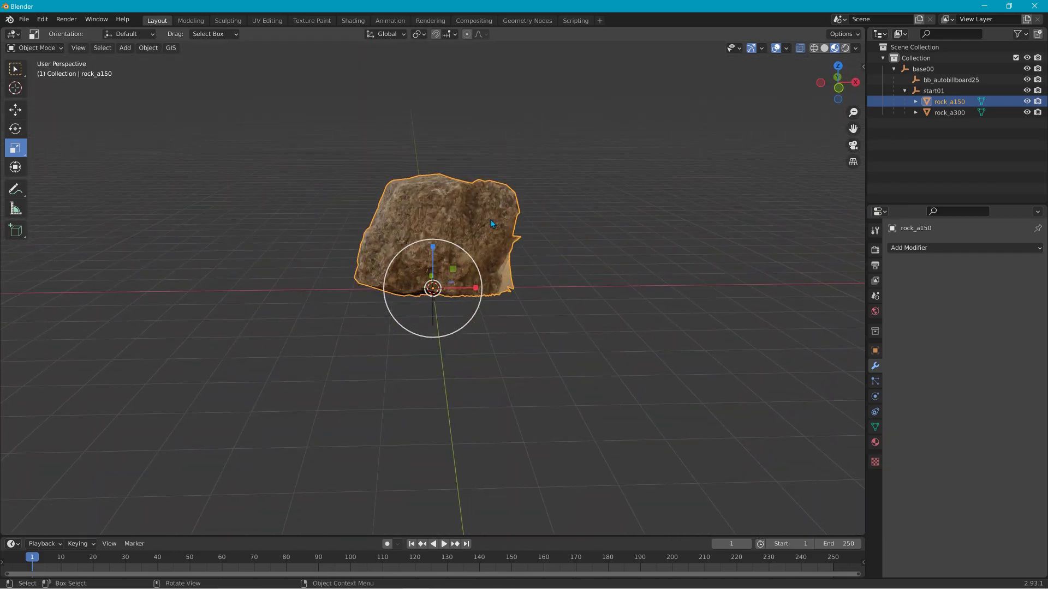
pyautogui.moveTo(535, 272)
pyautogui.mouseDown(button='middle')
pyautogui.moveTo(680, 262)
pyautogui.moveTo(617, 273)
pyautogui.moveTo(540, 267)
pyautogui.mouseUp(button='middle')
pyautogui.moveTo(482, 223); pyautogui.dragTo(622, 232, button='middle')
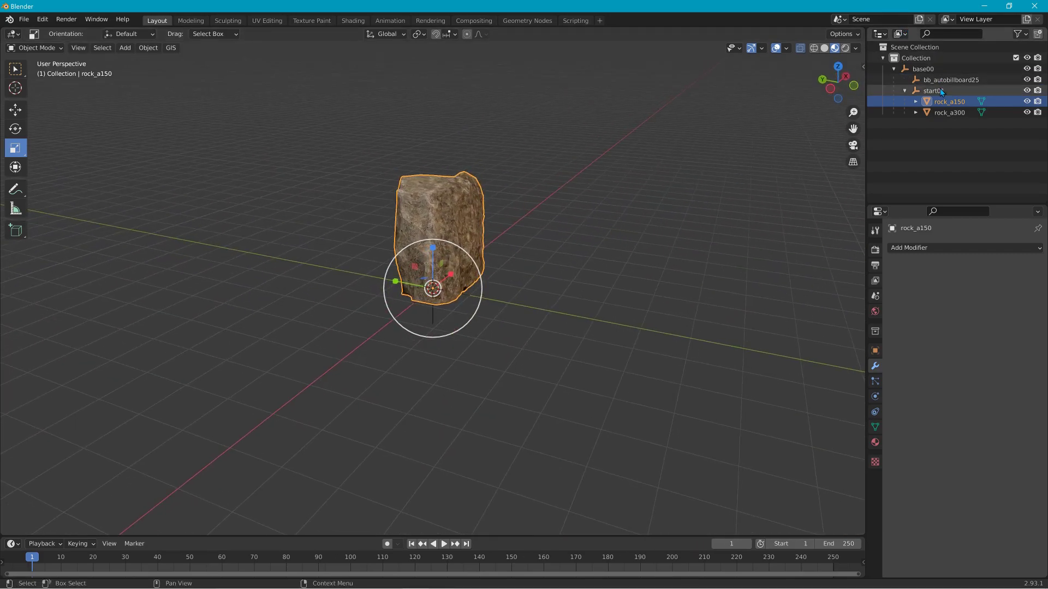
pyautogui.click(916, 113)
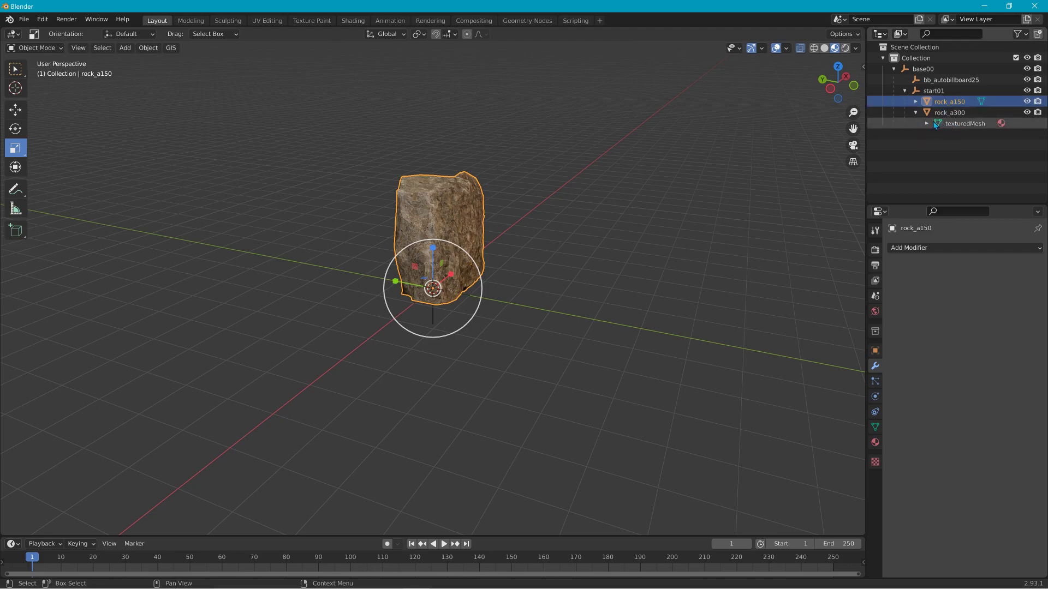
pyautogui.click(927, 124)
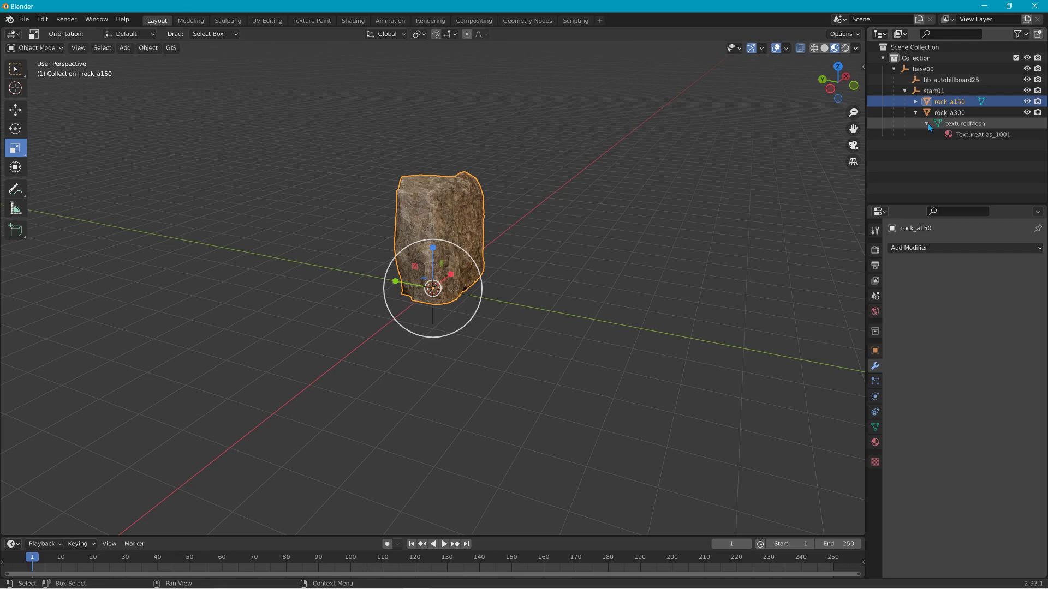
pyautogui.click(993, 136)
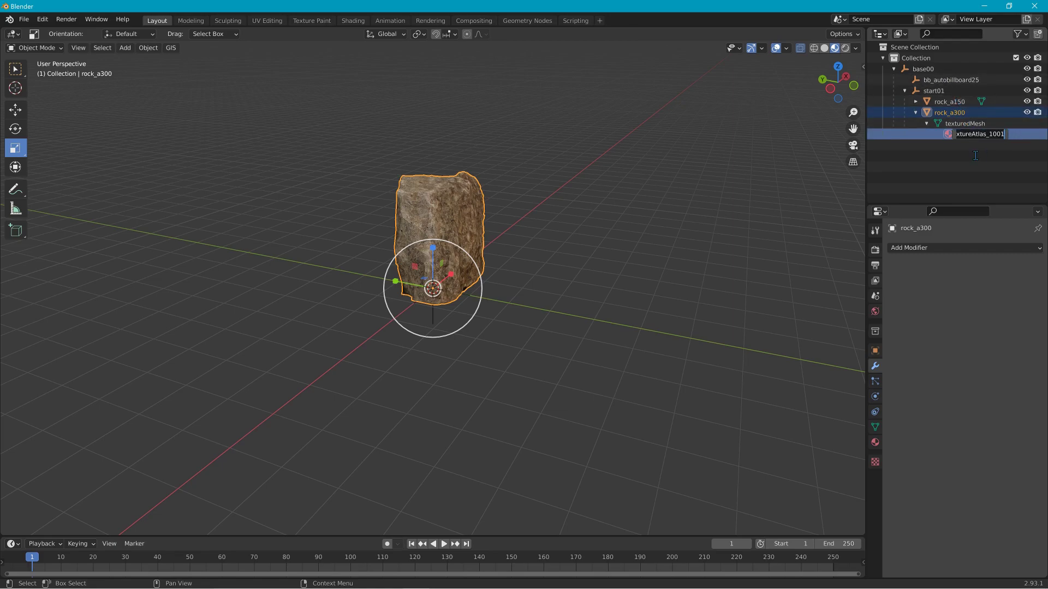
pyautogui.write('rock200')
pyautogui.press('Return')
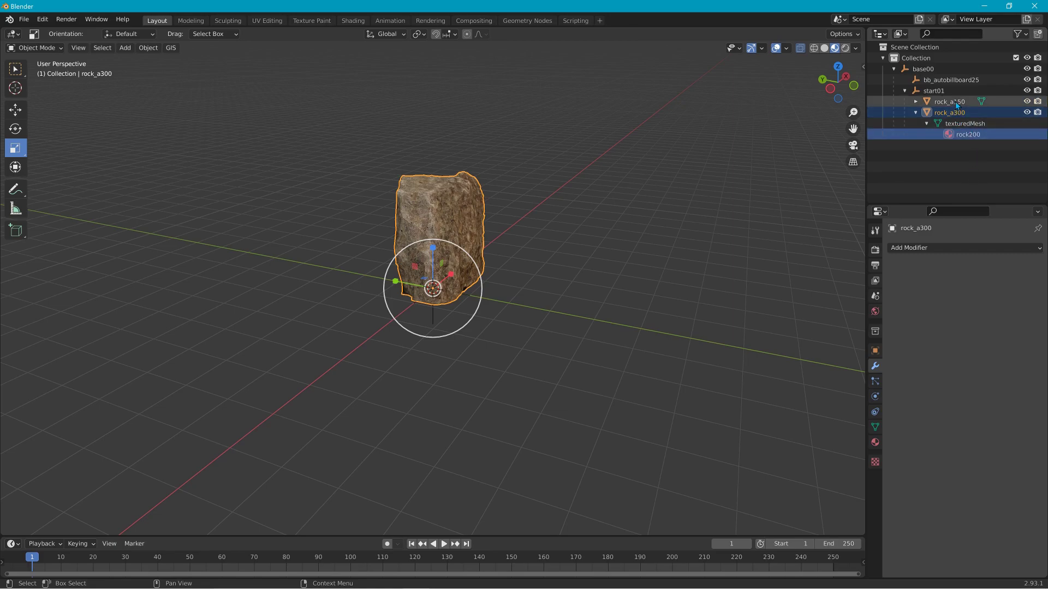
# Step: Add a cube mesh at the origin and move it upward into the rock
pyautogui.moveTo(594, 228); pyautogui.dragTo(527, 242, button='middle')
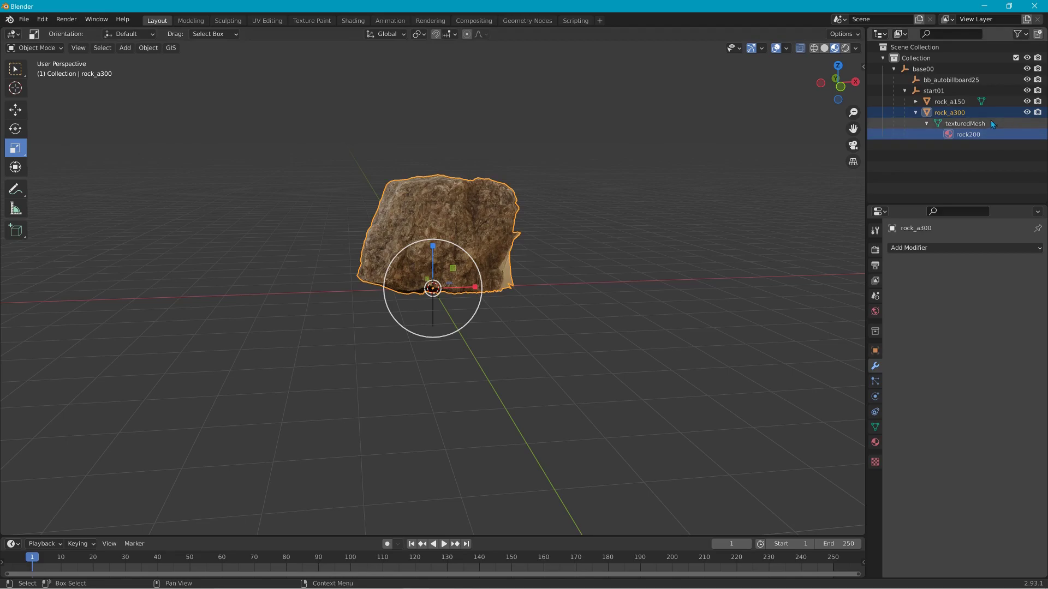
pyautogui.click(954, 104)
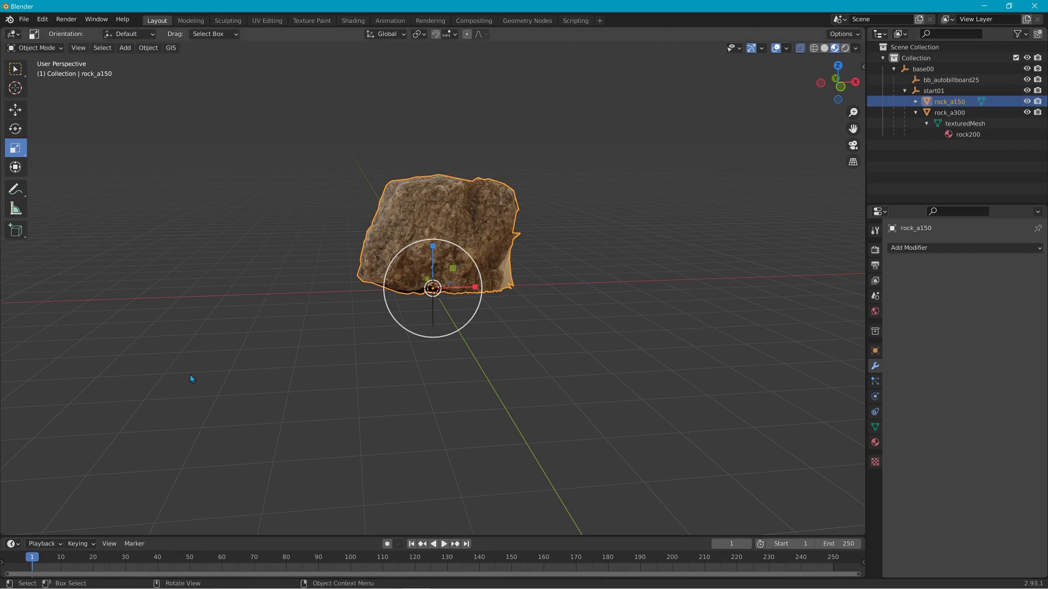
pyautogui.click(148, 49)
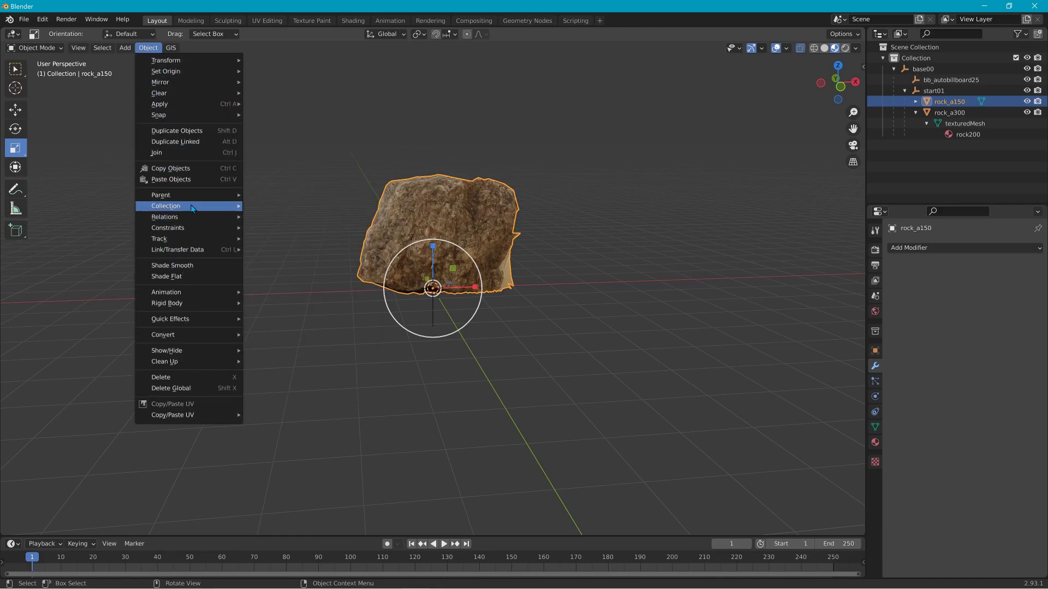
pyautogui.click(125, 47)
pyautogui.moveTo(140, 60)
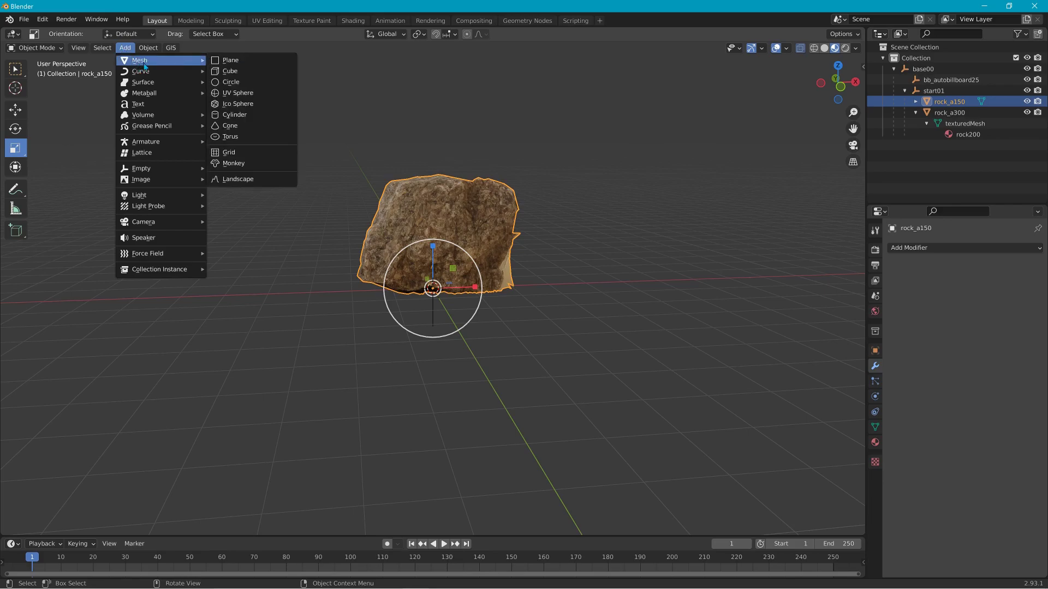
pyautogui.click(238, 71)
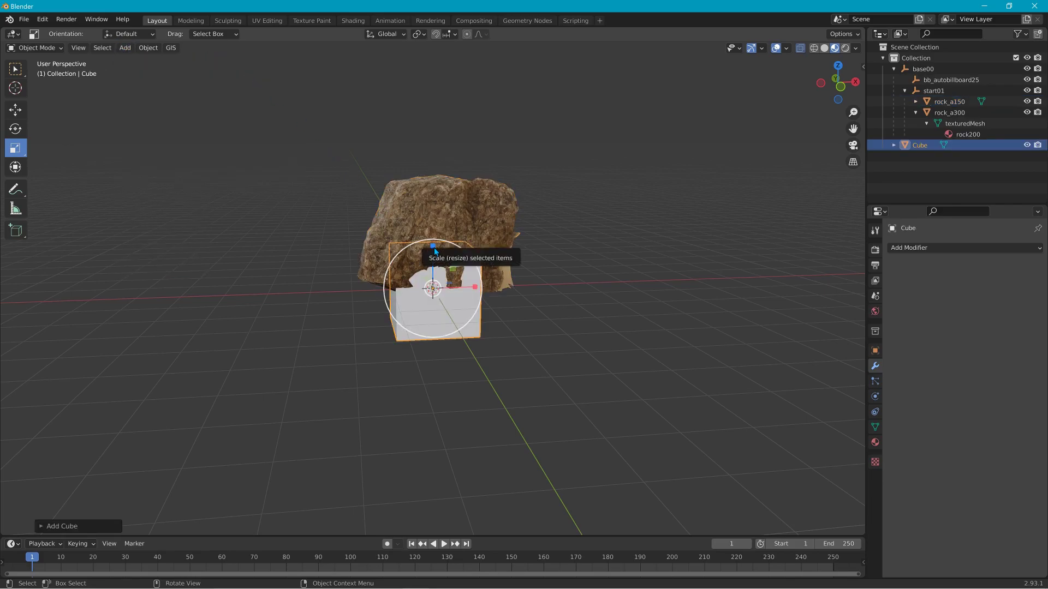
pyautogui.press('g')
pyautogui.click(435, 195)
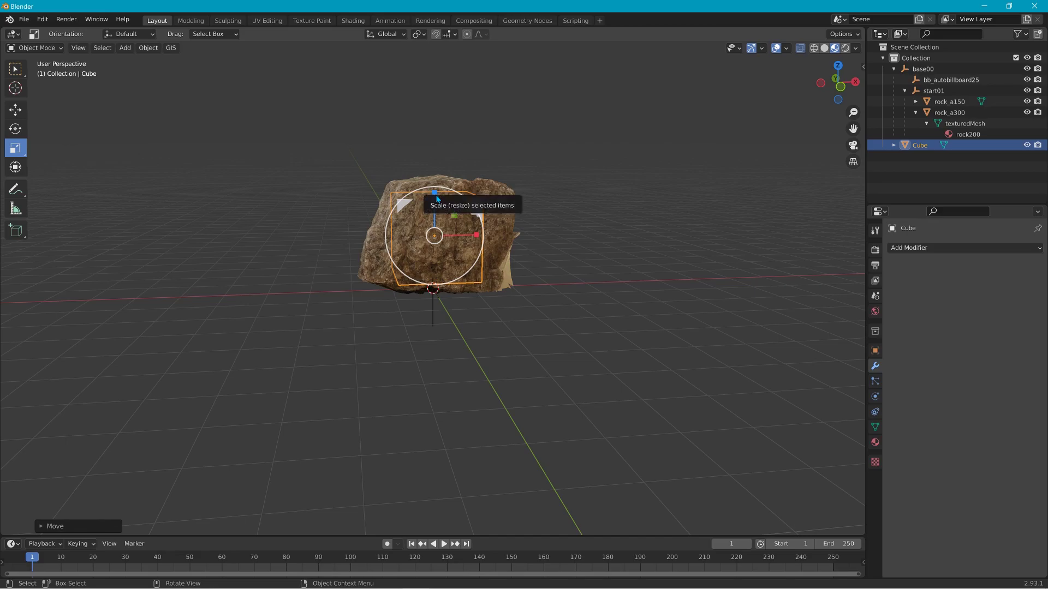
# Step: Try enlarging and shifting the cube so it encloses the rock, and delete the cube
pyautogui.press('s')
pyautogui.click(460, 191)
pyautogui.moveTo(350, 249); pyautogui.dragTo(380, 243, button='middle')
pyautogui.moveTo(380, 243); pyautogui.dragTo(393, 244)
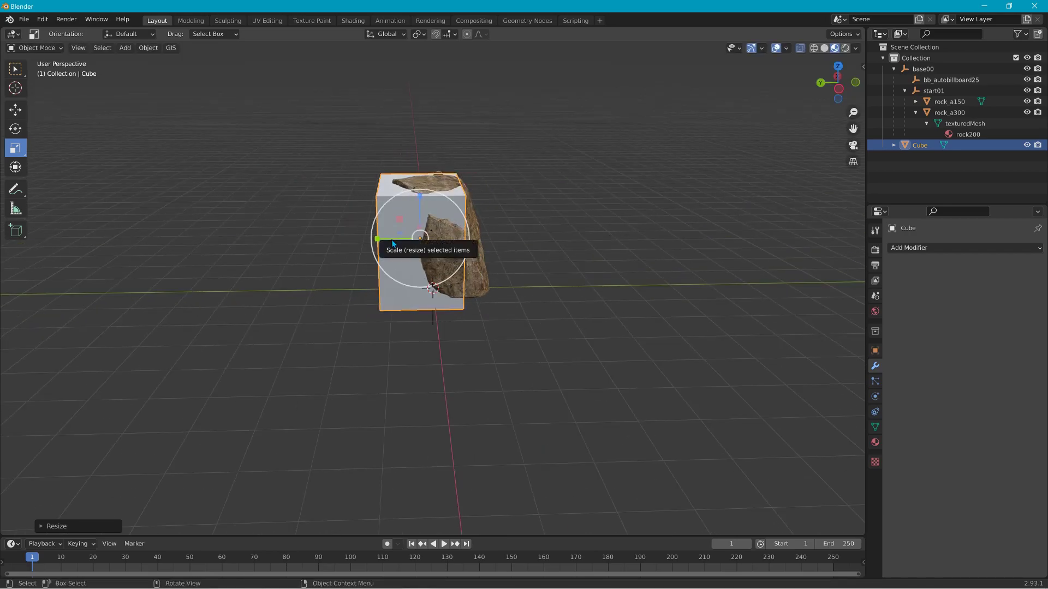
pyautogui.press('g')
pyautogui.click(404, 242)
pyautogui.moveTo(403, 243)
pyautogui.mouseDown(button='middle')
pyautogui.moveTo(352, 242)
pyautogui.moveTo(529, 247)
pyautogui.moveTo(394, 244)
pyautogui.mouseUp(button='middle')
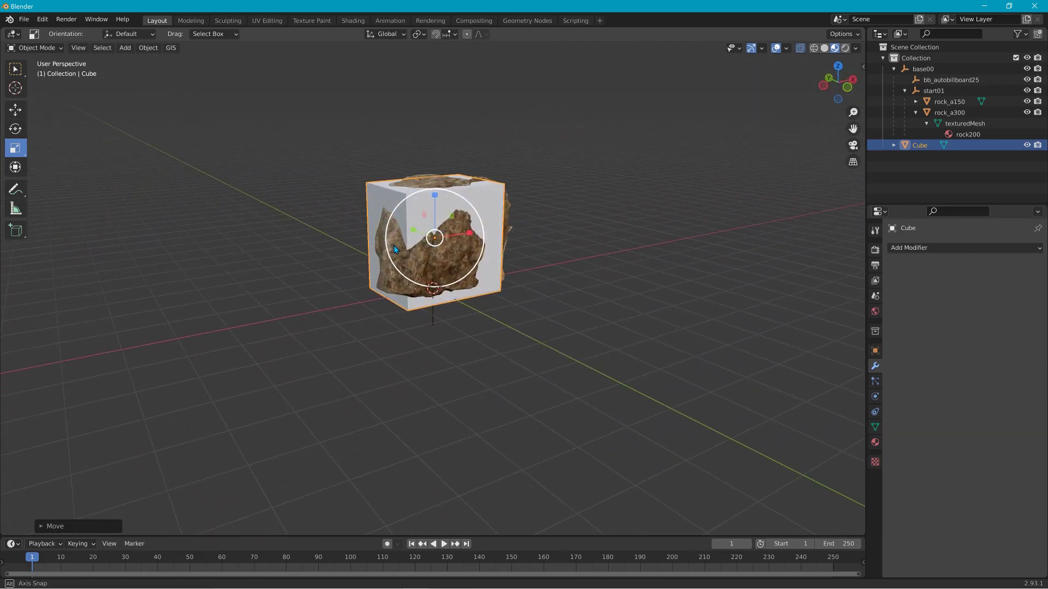
pyautogui.press('Delete')
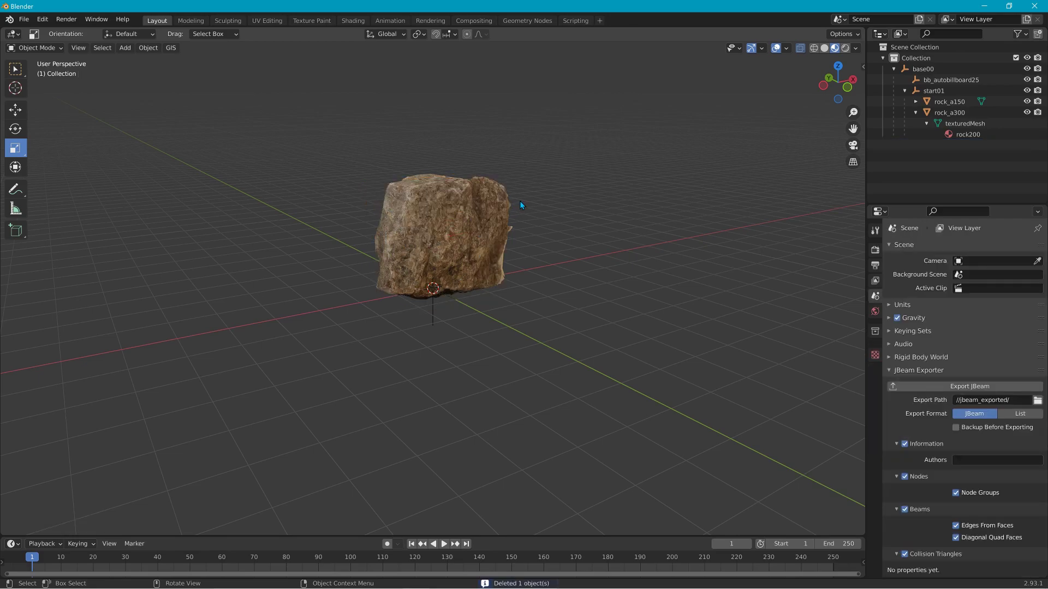
# Step: Hide rock_a300 and duplicate rock_a150, keeping the copy in the same place as the original
pyautogui.click(947, 104)
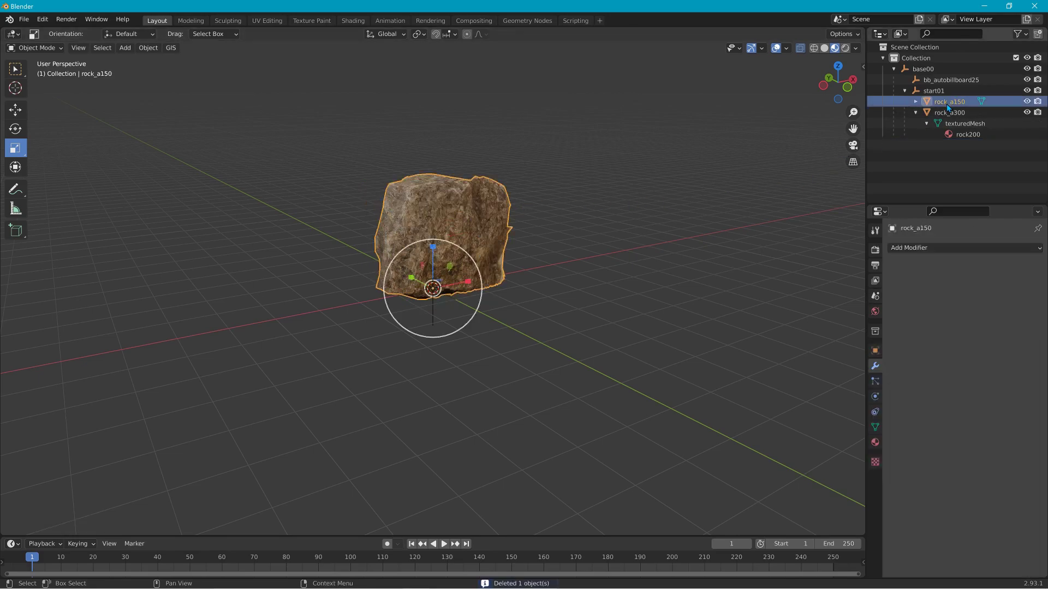
pyautogui.click(1026, 112)
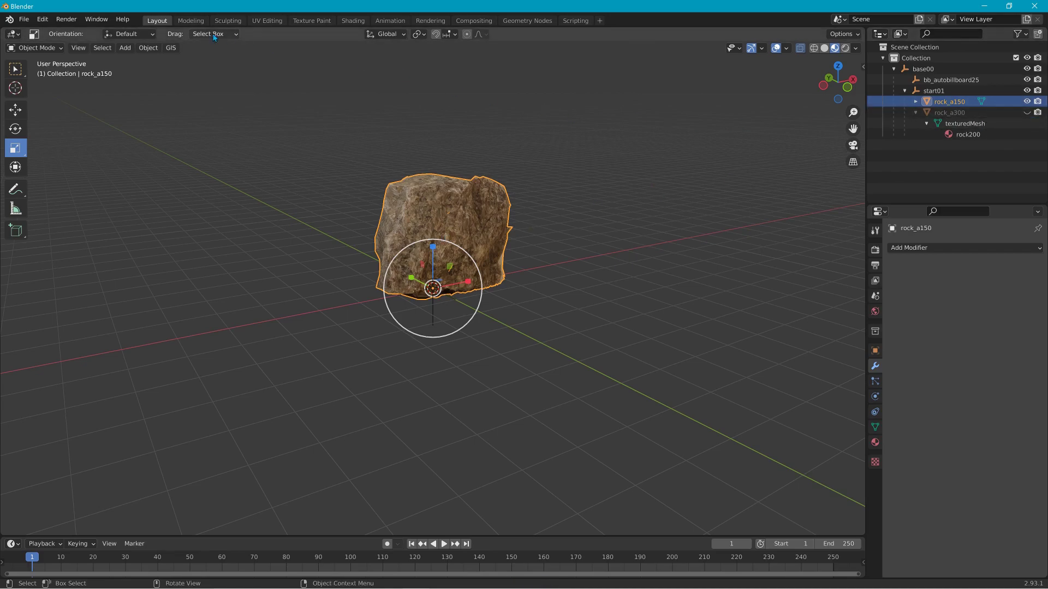
pyautogui.click(146, 48)
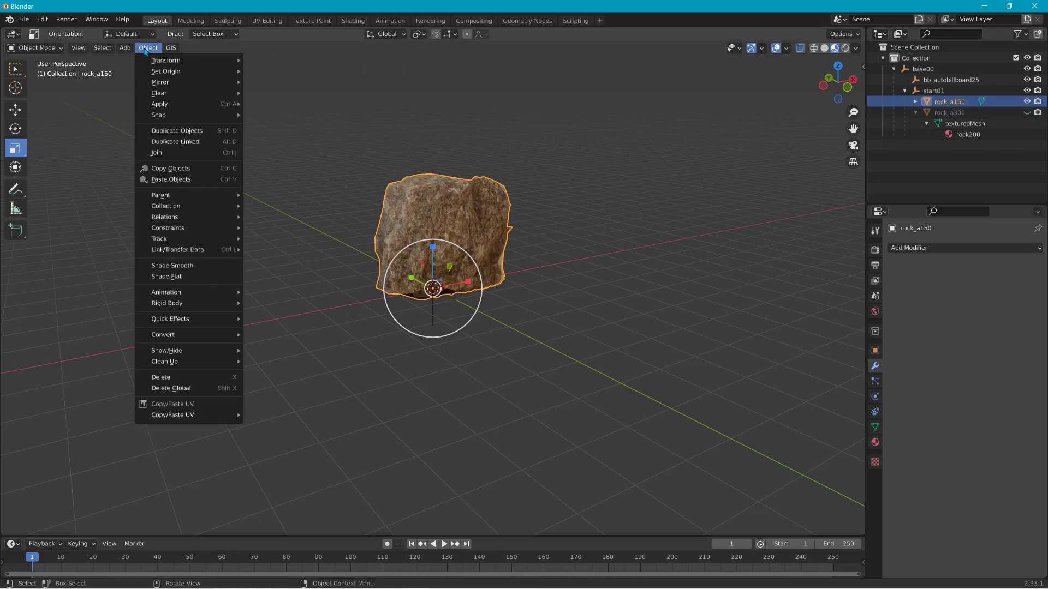
pyautogui.click(176, 131)
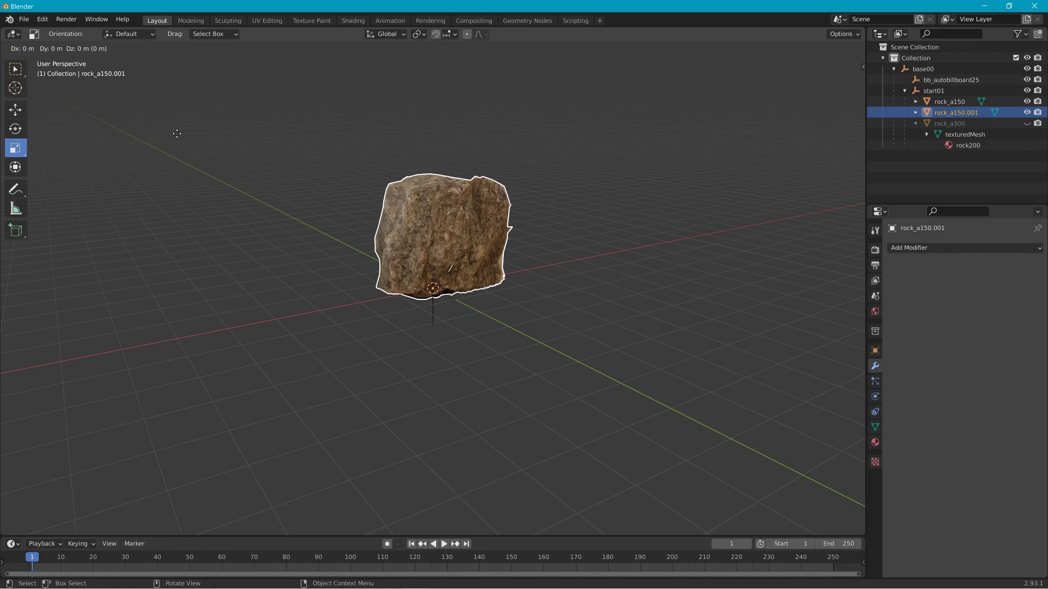
pyautogui.rightClick(176, 133)
# Step: Rename the duplicate of rock_a150 colmesh-1
pyautogui.doubleClick(963, 112)
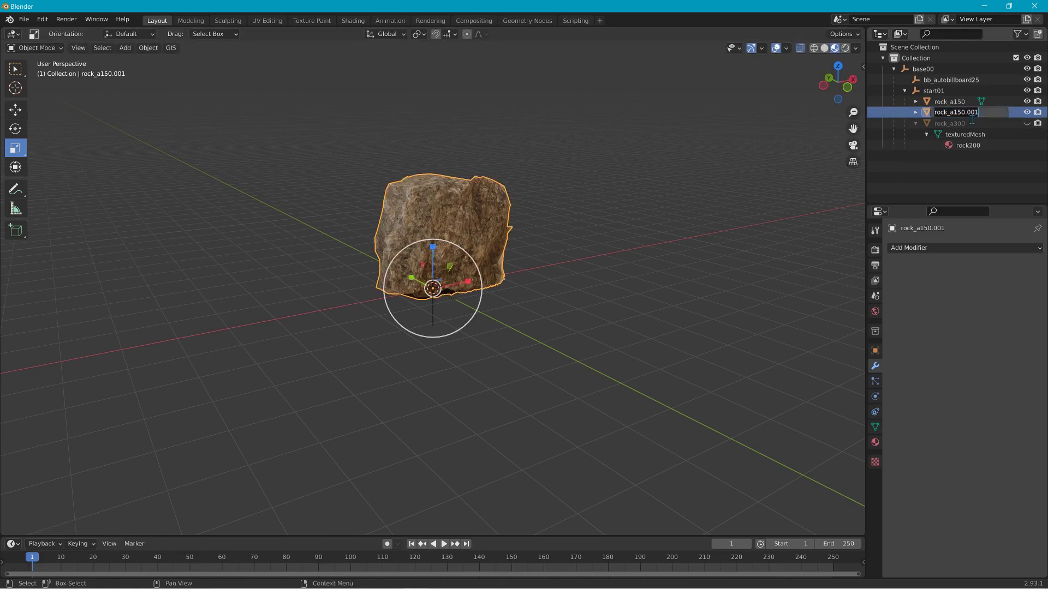
pyautogui.write('colme')
pyautogui.write('sh')
pyautogui.write('_1')
pyautogui.press('Return')
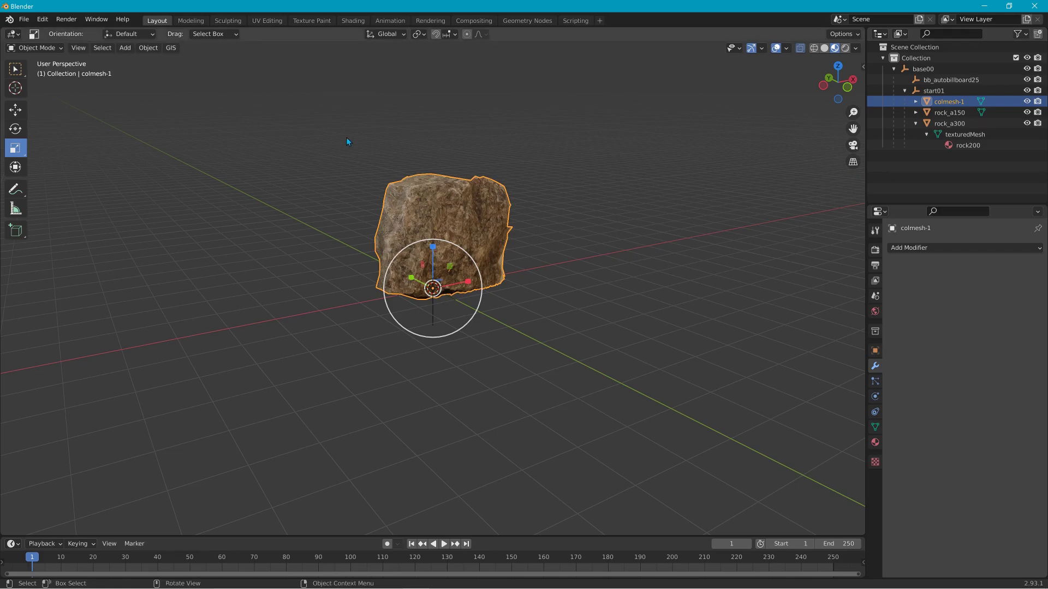
# Step: Export the scene as a Collada file named rock200 into the Project 3 misc shapes folder
pyautogui.click(28, 19)
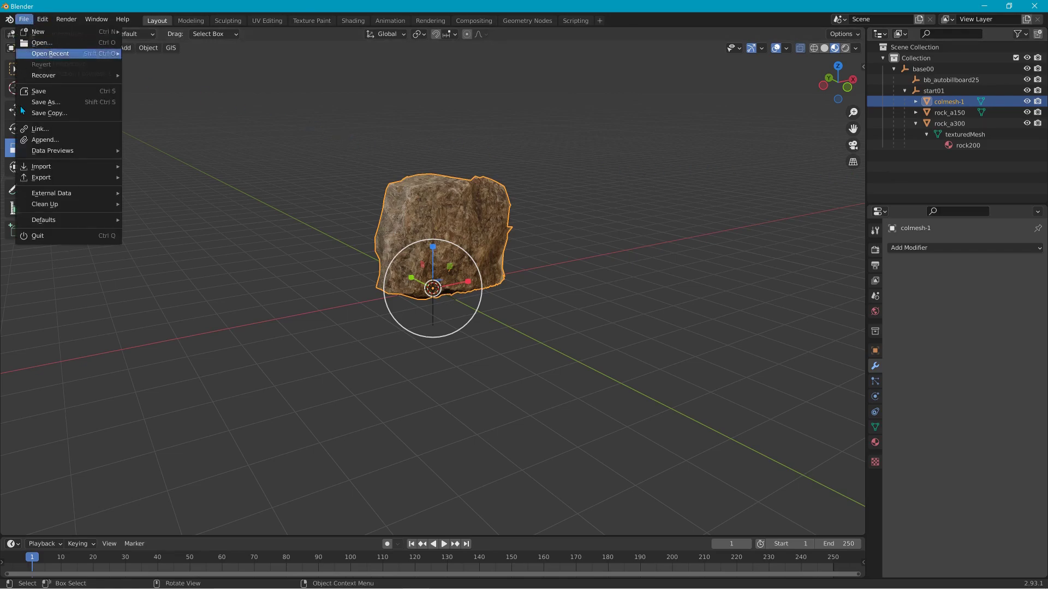
pyautogui.moveTo(74, 178)
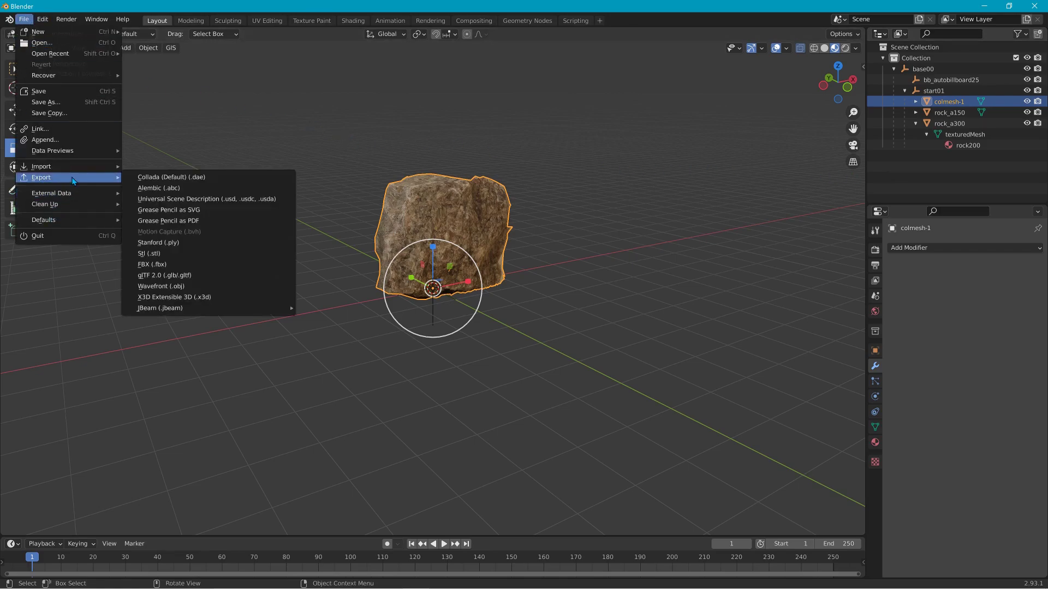
pyautogui.click(170, 178)
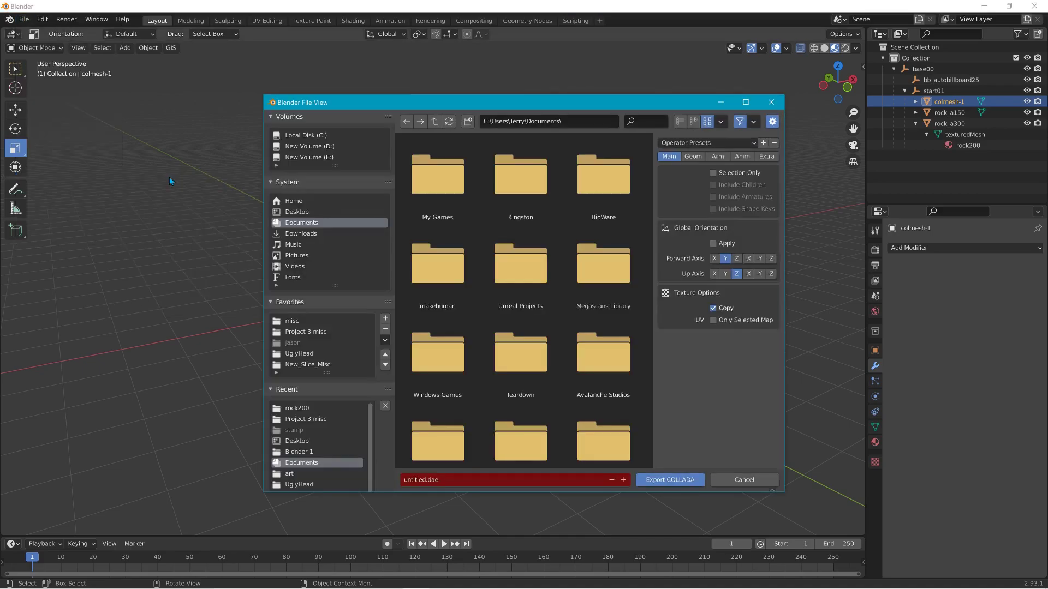
pyautogui.click(304, 420)
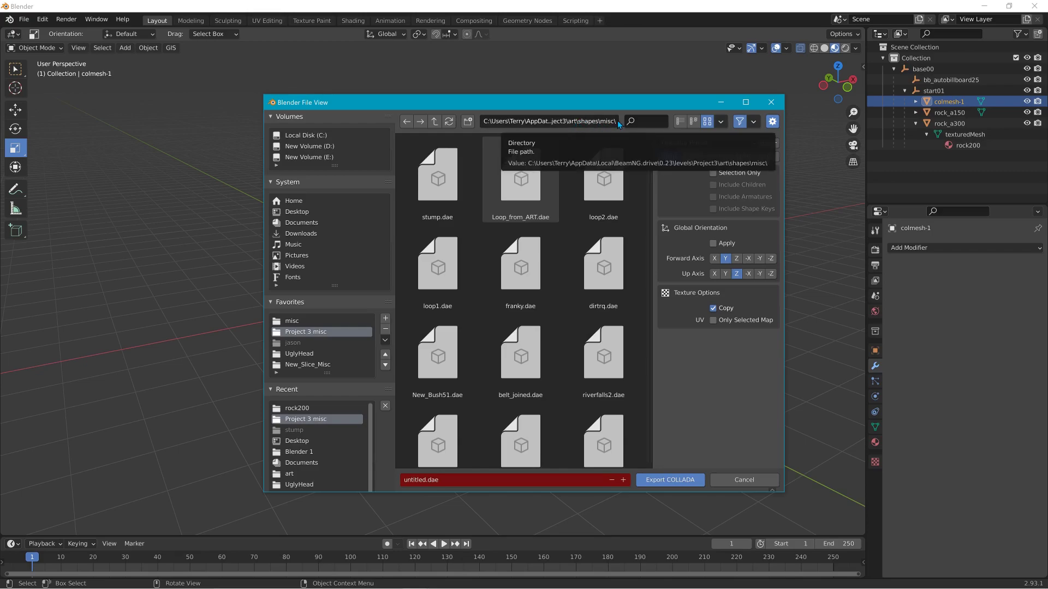
pyautogui.click(466, 482)
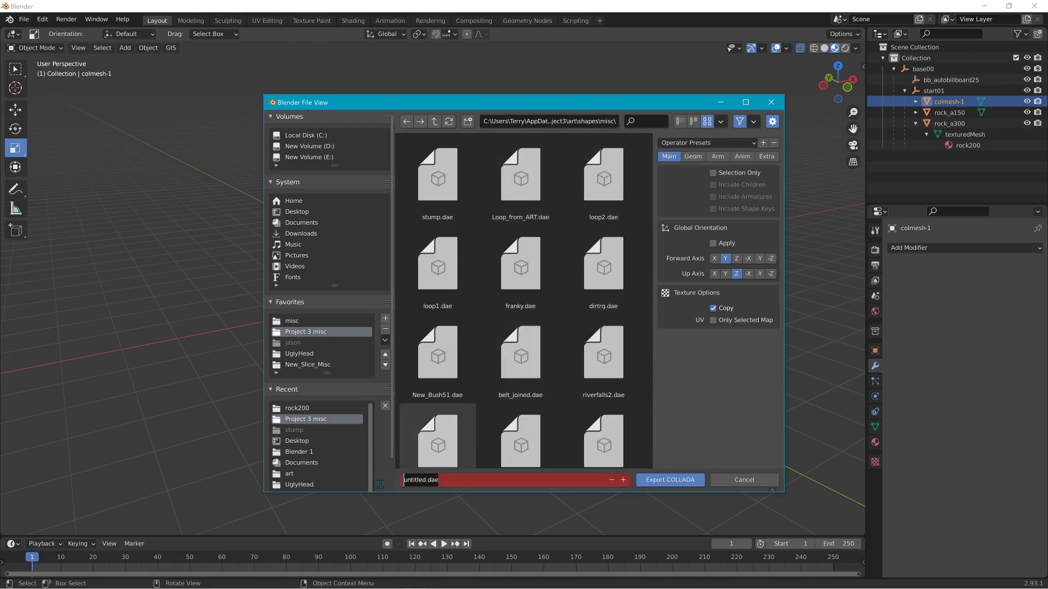
pyautogui.press('BackSpace')
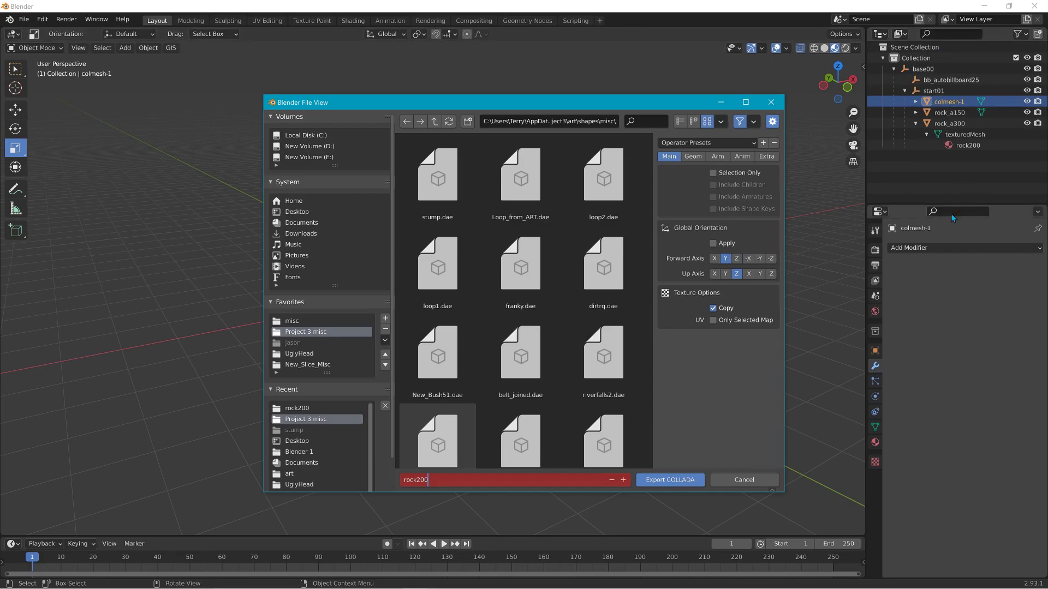
pyautogui.click(668, 479)
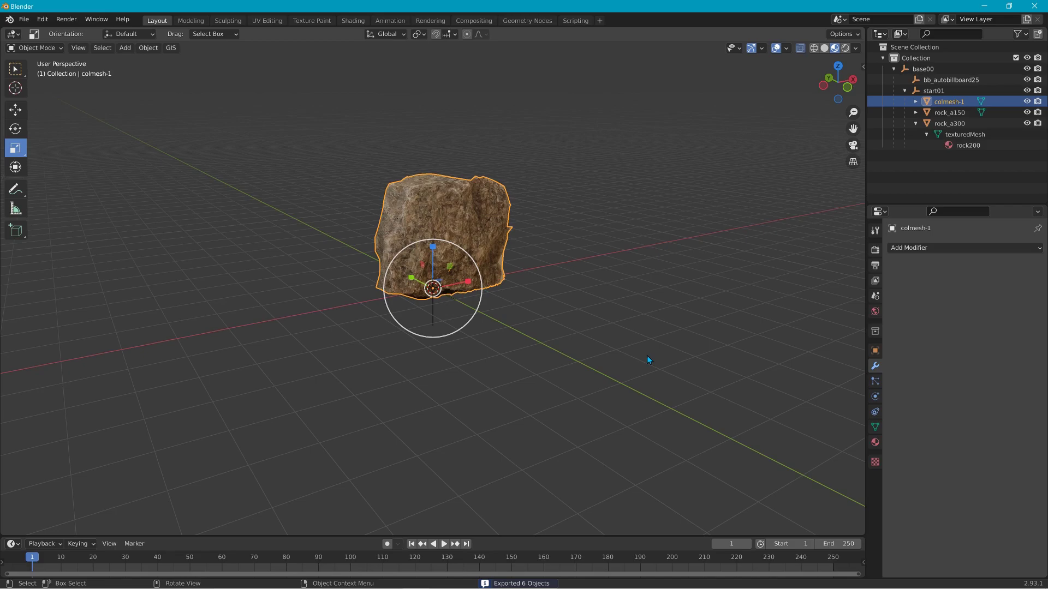
# Step: Minimize Blender and launch BeamNG.drive from the desktop
pyautogui.click(984, 6)
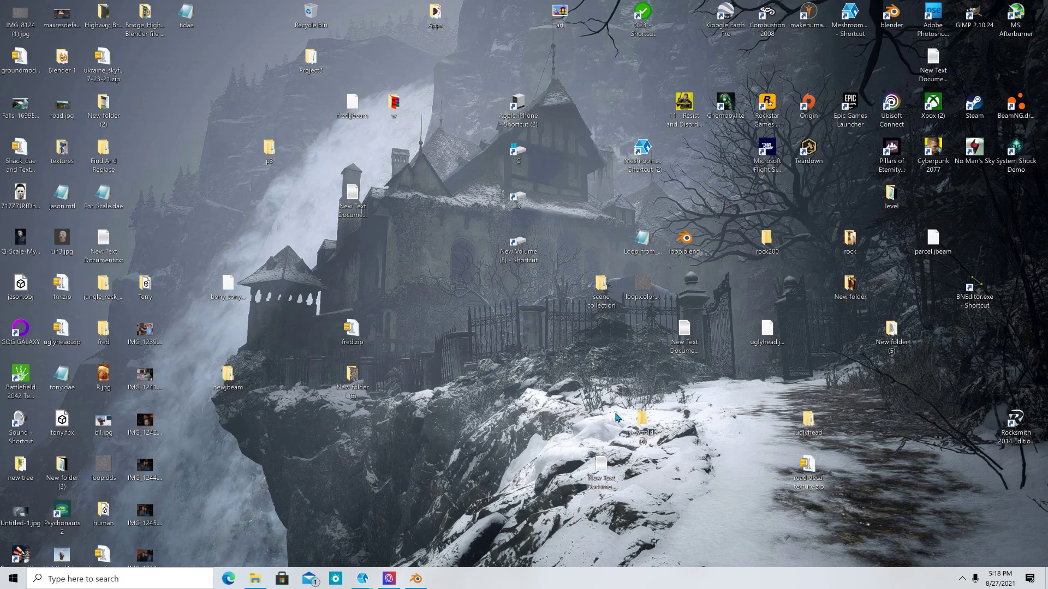
pyautogui.doubleClick(1016, 112)
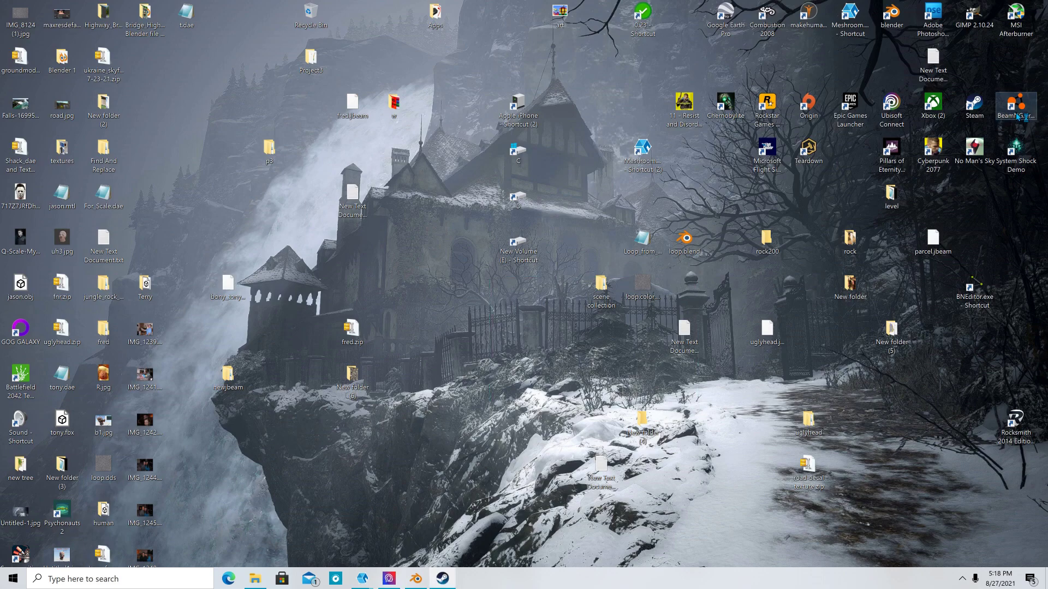
# Step: Load the Project3 map in Freeroam and spawn at its SpawnSphere_1 point
pyautogui.click(466, 264)
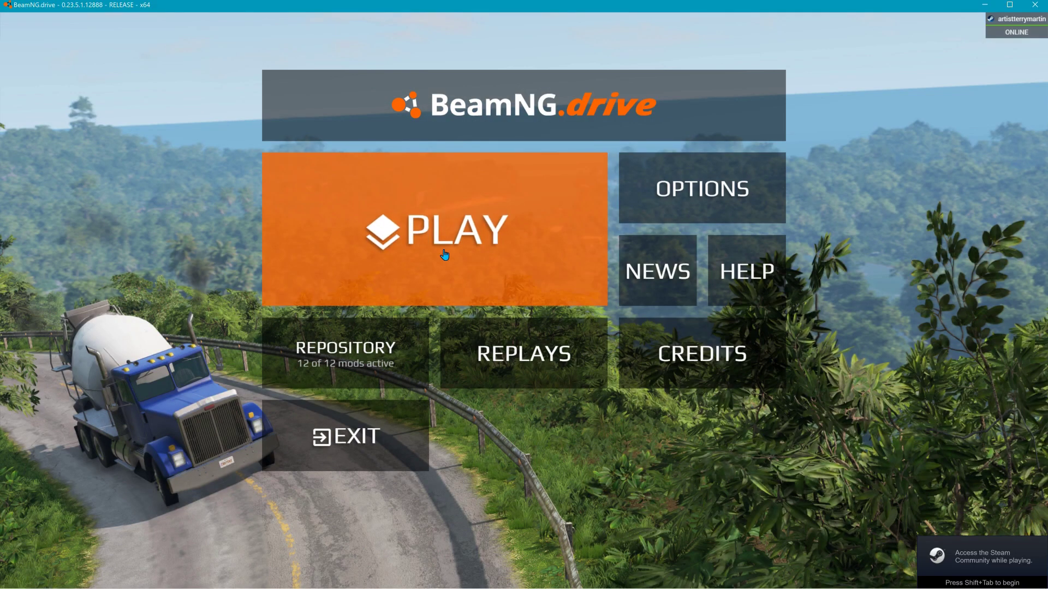
pyautogui.click(445, 255)
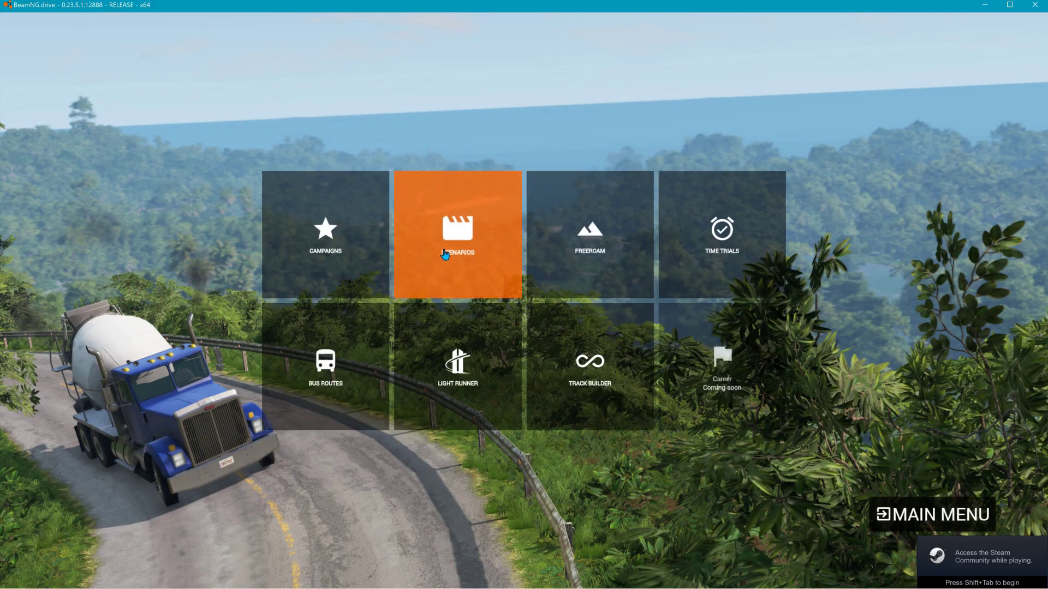
pyautogui.click(589, 258)
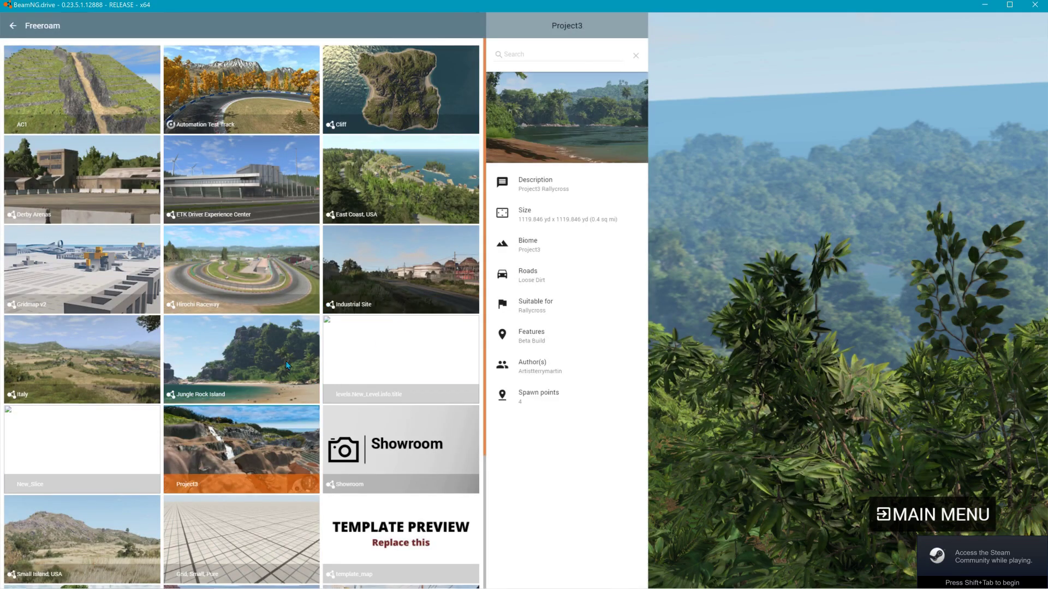
pyautogui.scroll(-3, 221, 461)
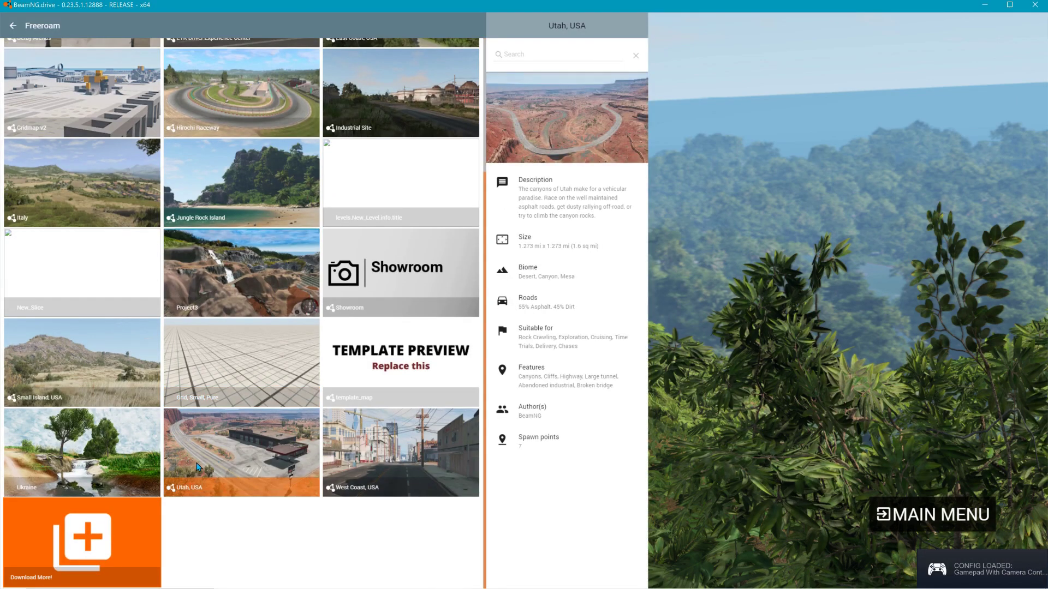
pyautogui.click(239, 291)
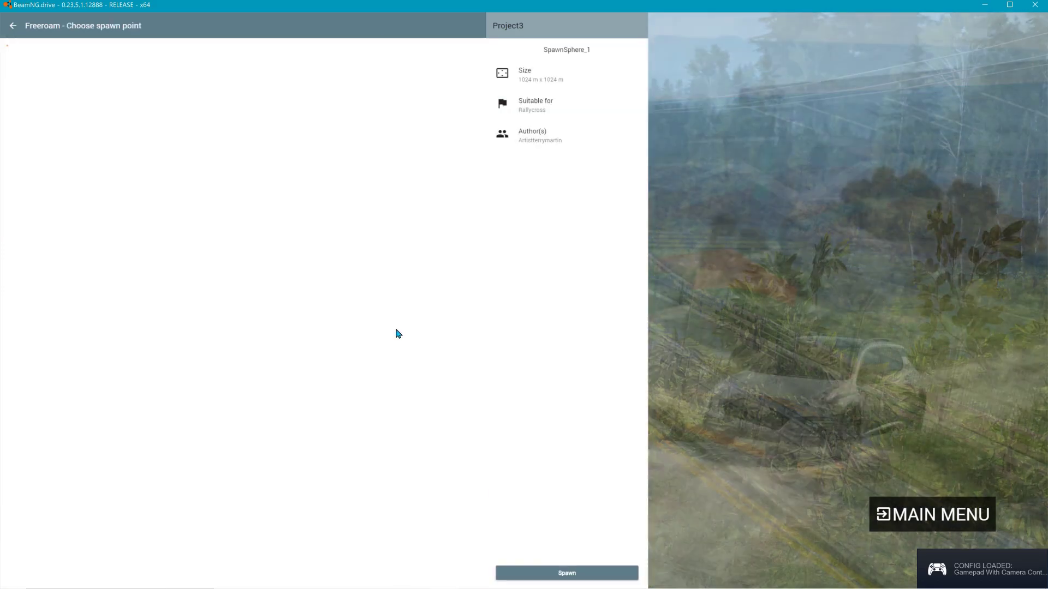
pyautogui.click(563, 575)
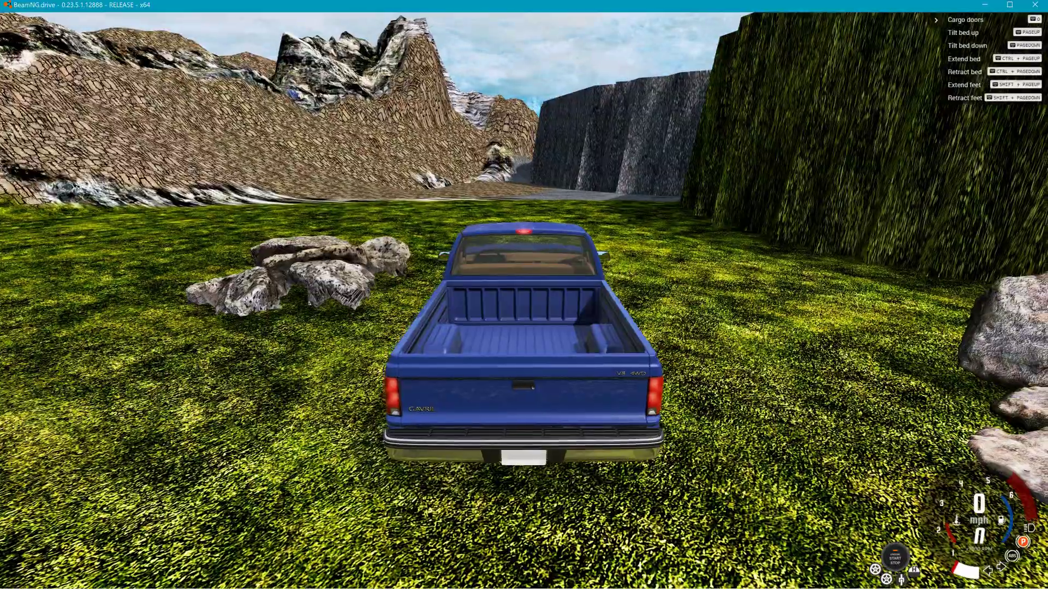
# Step: Open the world editor for the Project3 level, then close and reopen the Material Editor
pyautogui.moveTo(523, 295); pyautogui.dragTo(660, 289, button='right')
pyautogui.moveTo(317, 317); pyautogui.dragTo(223, 350, button='right')
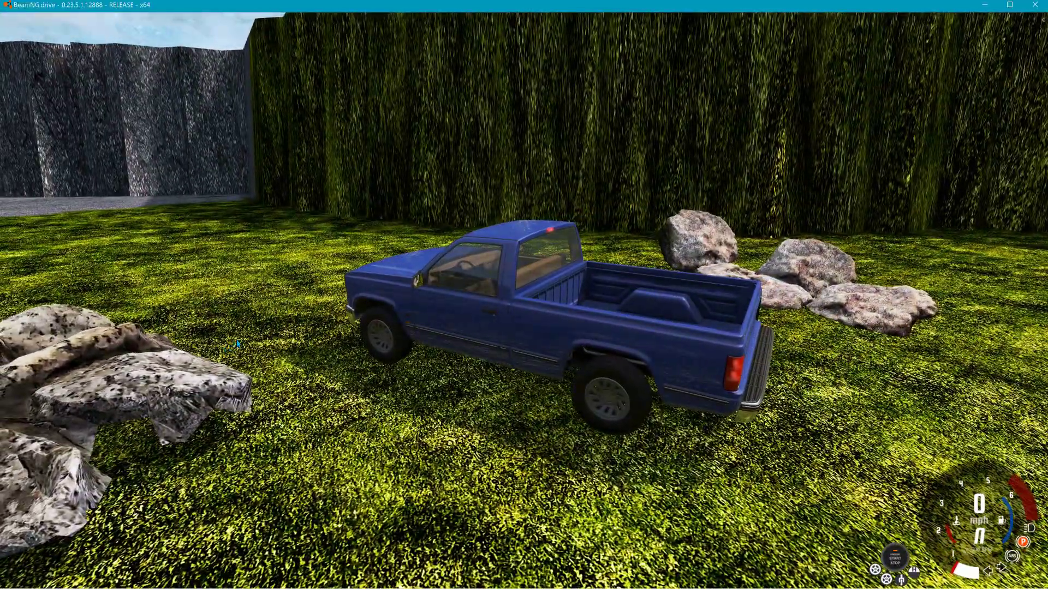
pyautogui.press('F11')
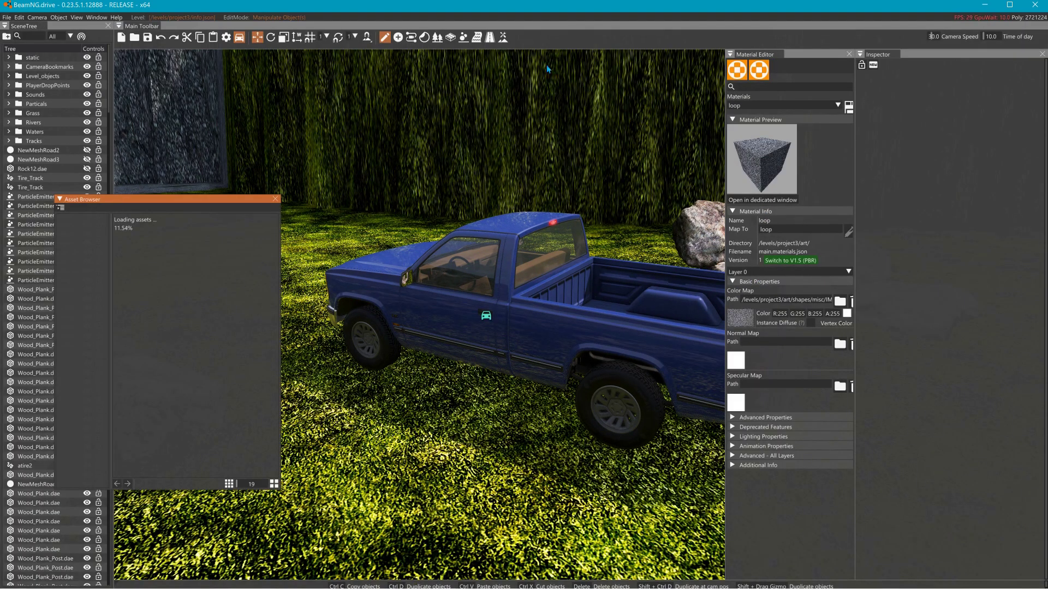
pyautogui.moveTo(182, 202); pyautogui.dragTo(188, 188)
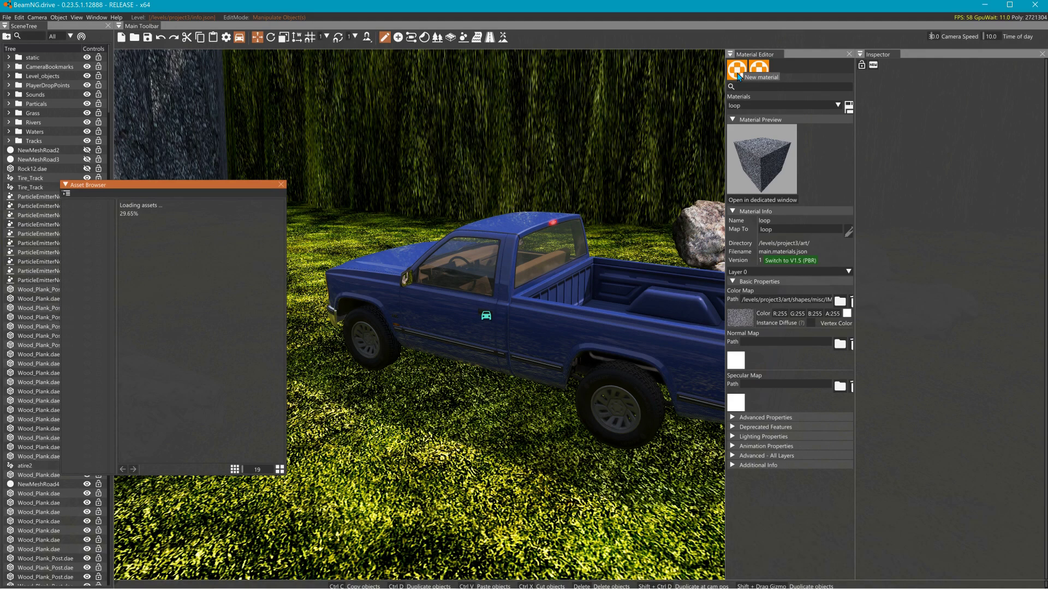
pyautogui.click(848, 54)
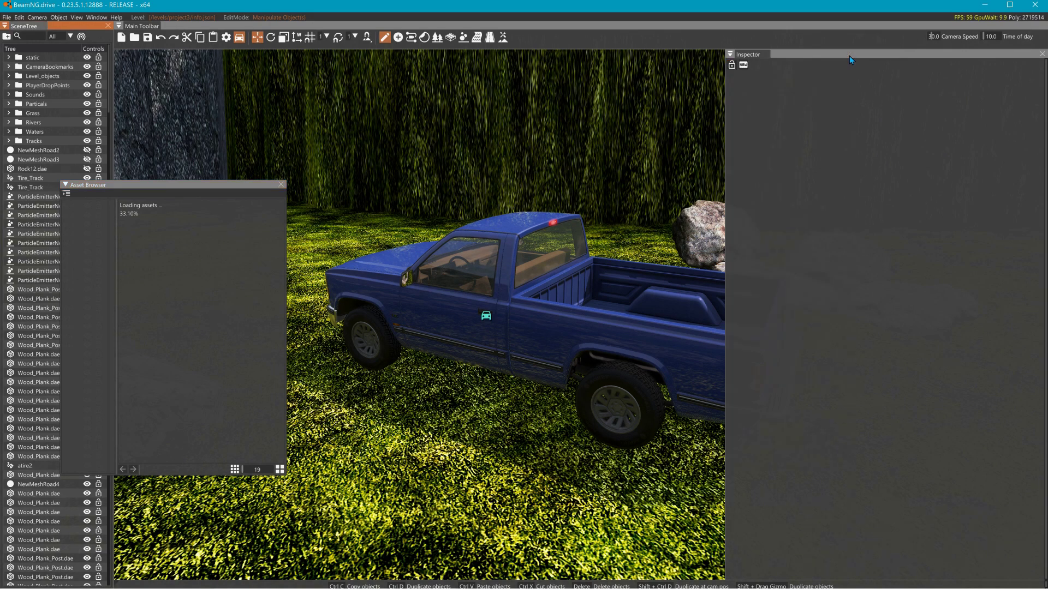
pyautogui.click(96, 17)
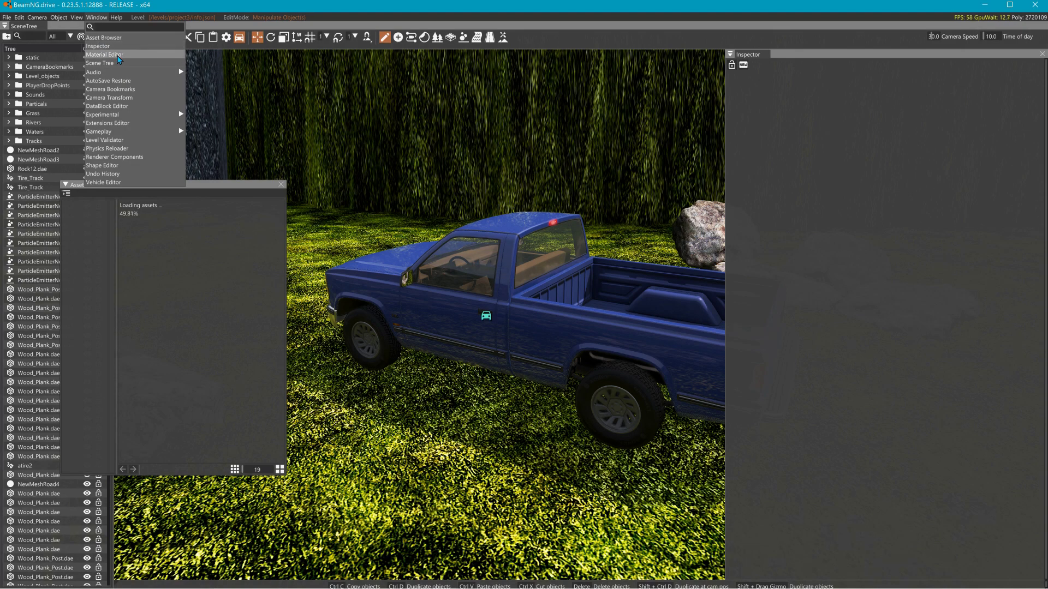
pyautogui.click(104, 54)
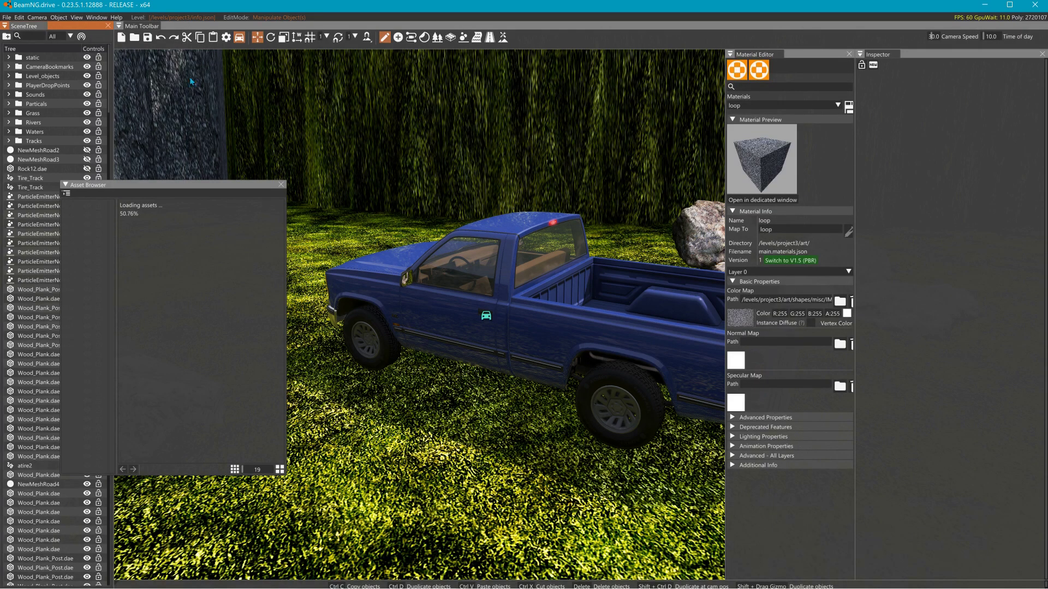
# Step: Create a new material named rock200 in the level's main.materials.json
pyautogui.click(736, 70)
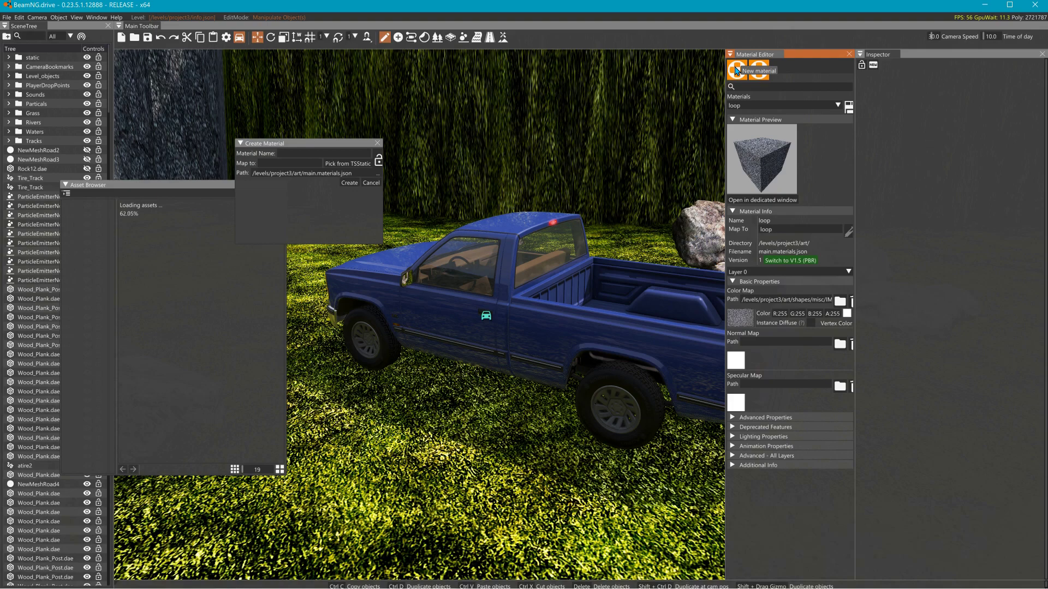
pyautogui.moveTo(339, 143); pyautogui.dragTo(224, 228)
pyautogui.click(230, 185)
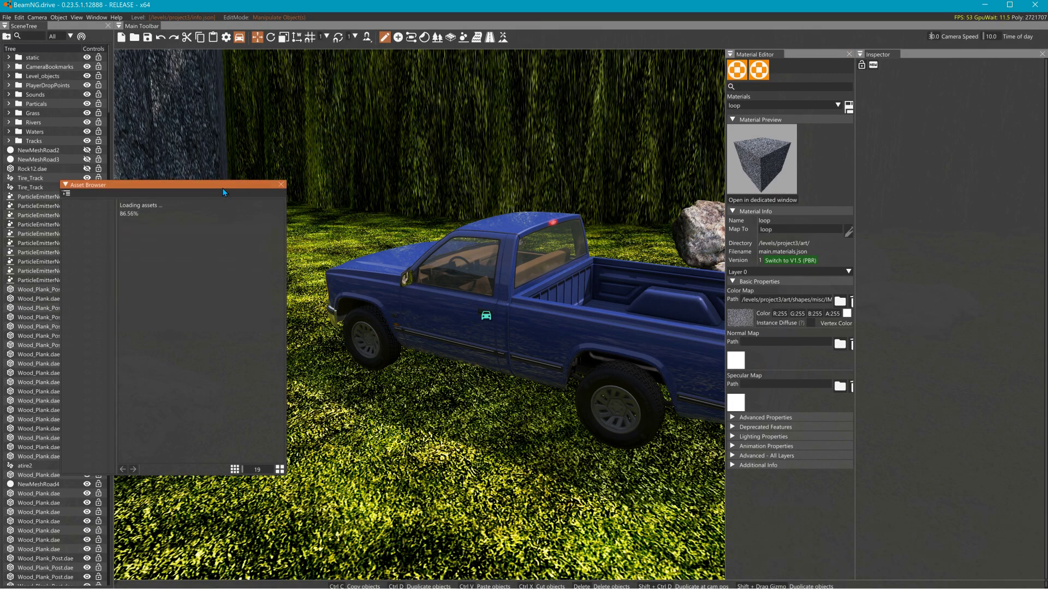
pyautogui.moveTo(221, 187); pyautogui.dragTo(91, 258)
pyautogui.moveTo(200, 232); pyautogui.dragTo(456, 167)
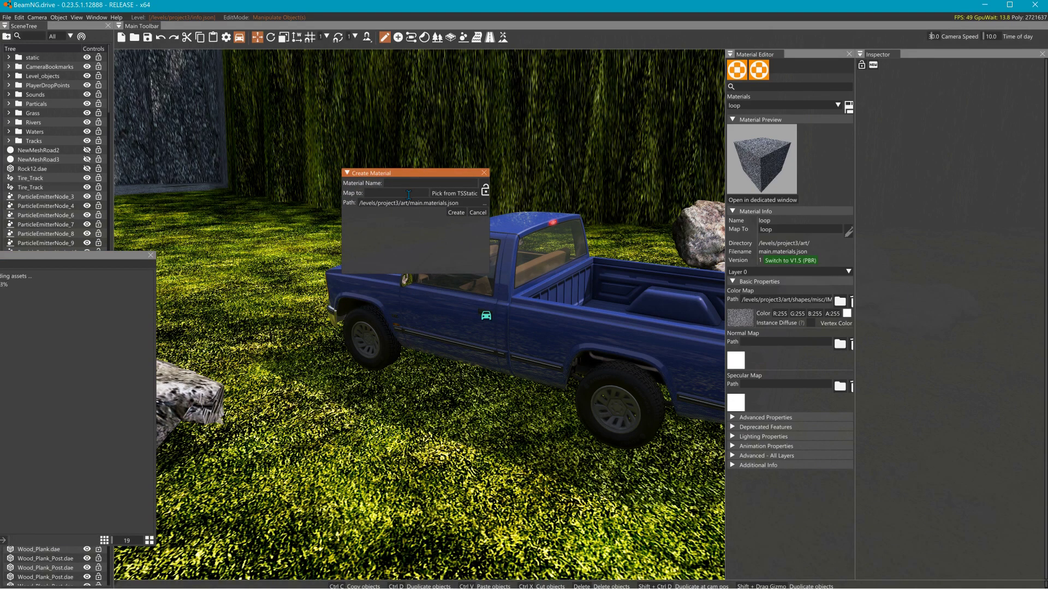
pyautogui.write('rock200')
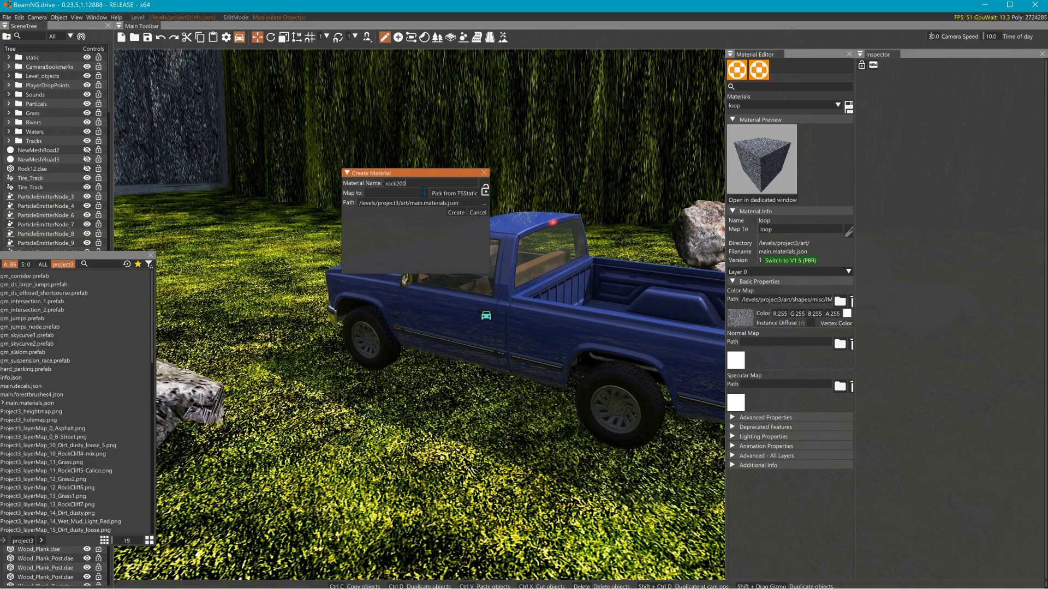
pyautogui.click(451, 213)
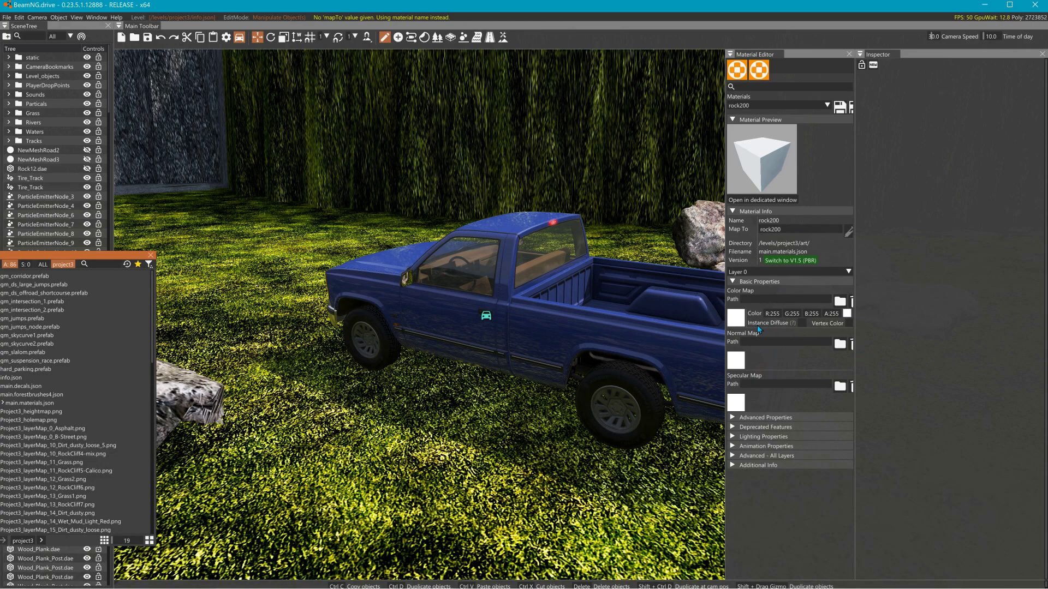
# Step: Assign rock200.png from the level's art/shapes/misc folder as the rock200 material's color map
pyautogui.click(740, 321)
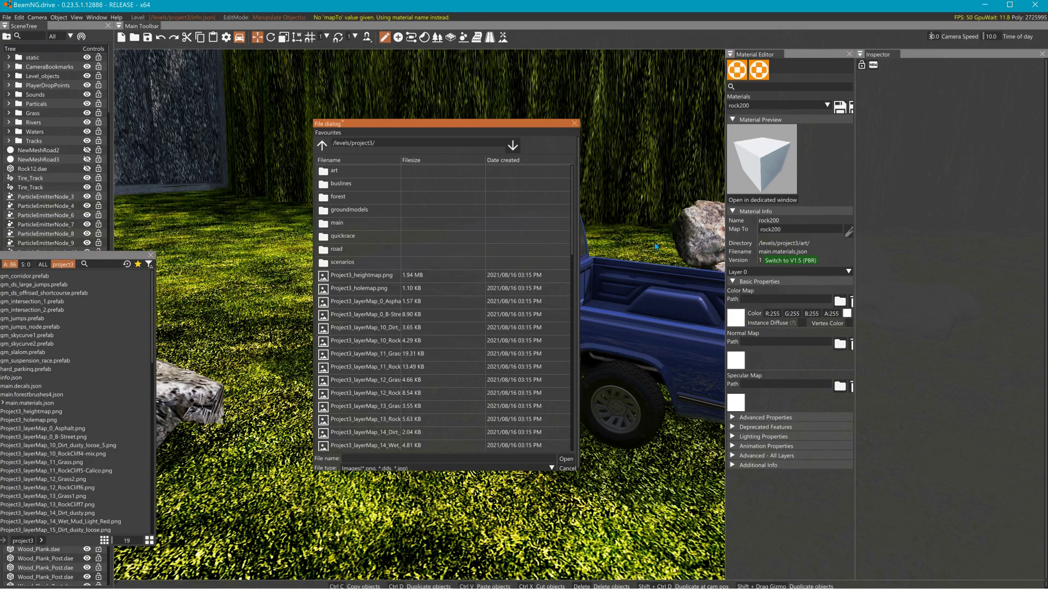
pyautogui.moveTo(507, 126); pyautogui.dragTo(534, 142)
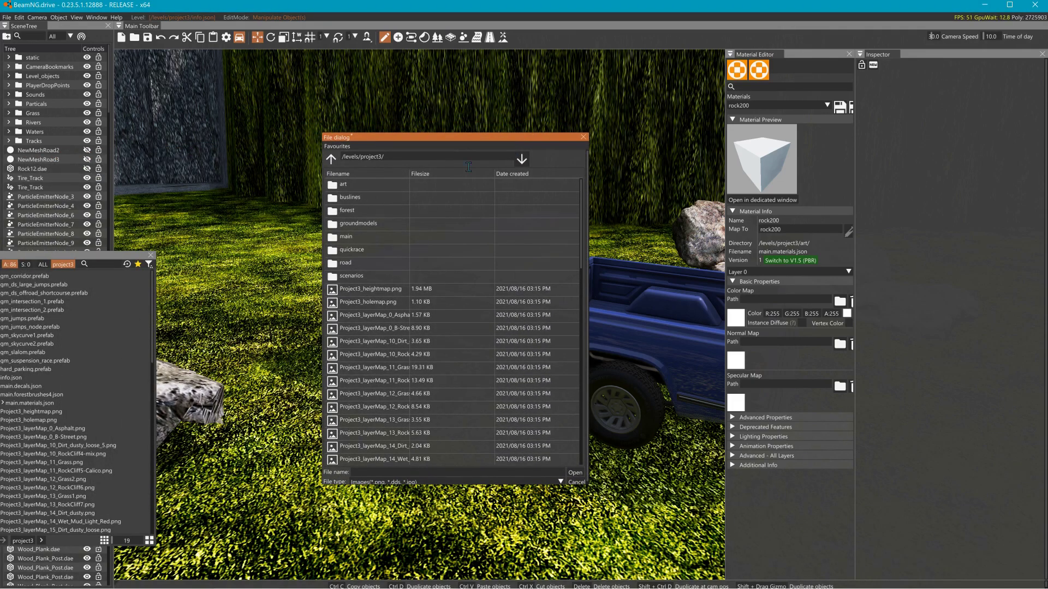
pyautogui.doubleClick(348, 183)
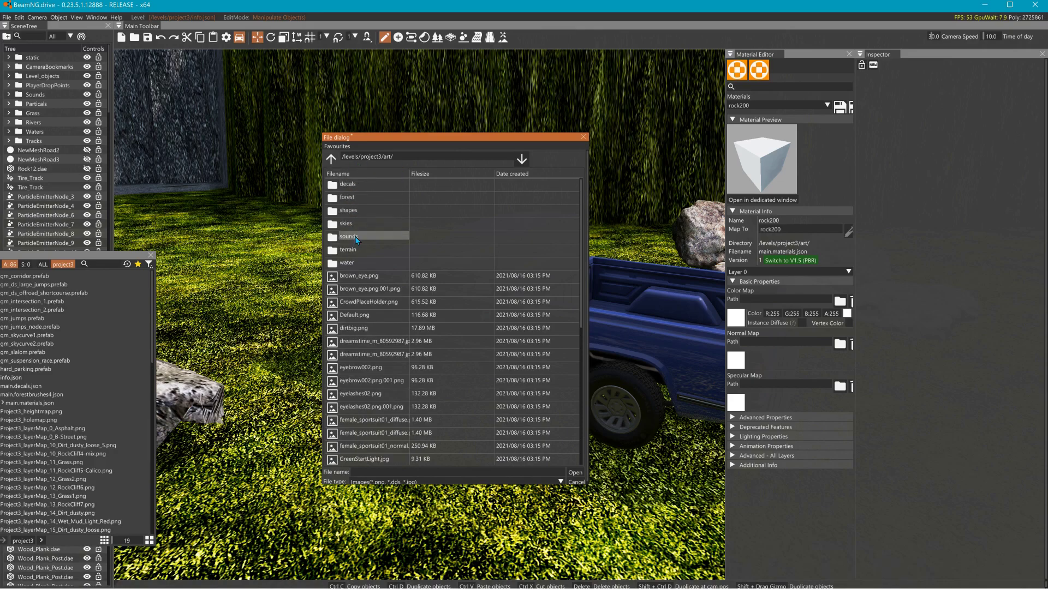
pyautogui.doubleClick(349, 210)
pyautogui.doubleClick(351, 211)
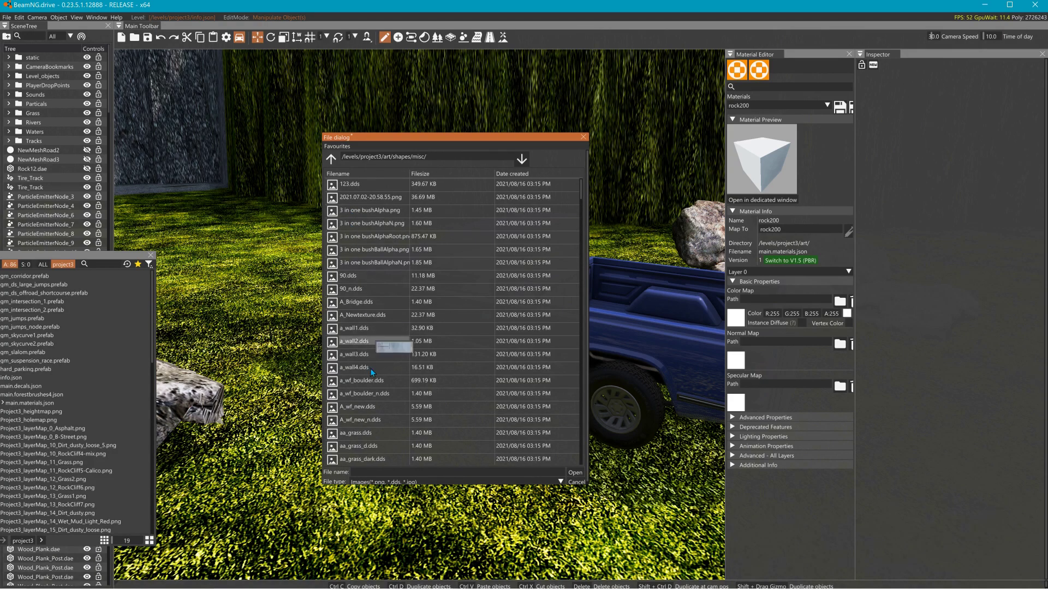
pyautogui.click(379, 474)
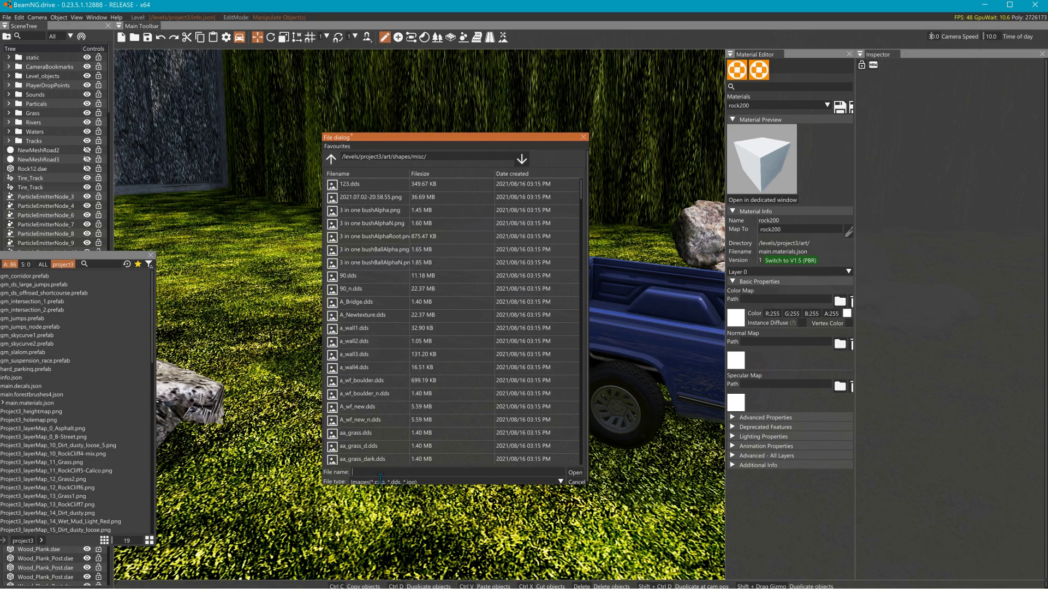
pyautogui.write('20')
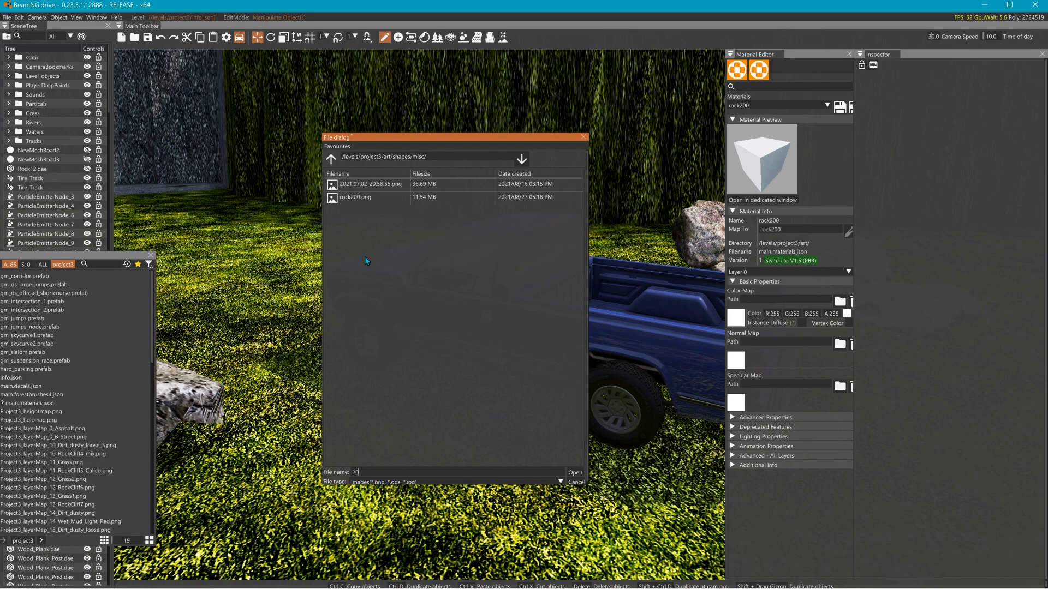
pyautogui.click(356, 200)
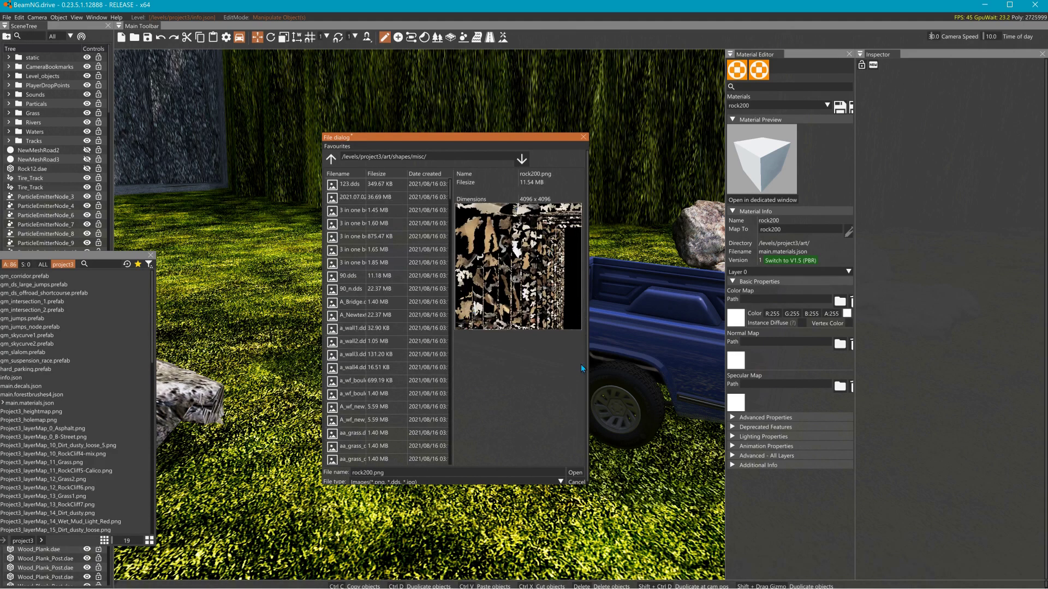
pyautogui.click(574, 473)
# Step: Enable Double Sided, Receive shadows and Anisotropic filtering on the rock200 material and save it
pyautogui.click(761, 455)
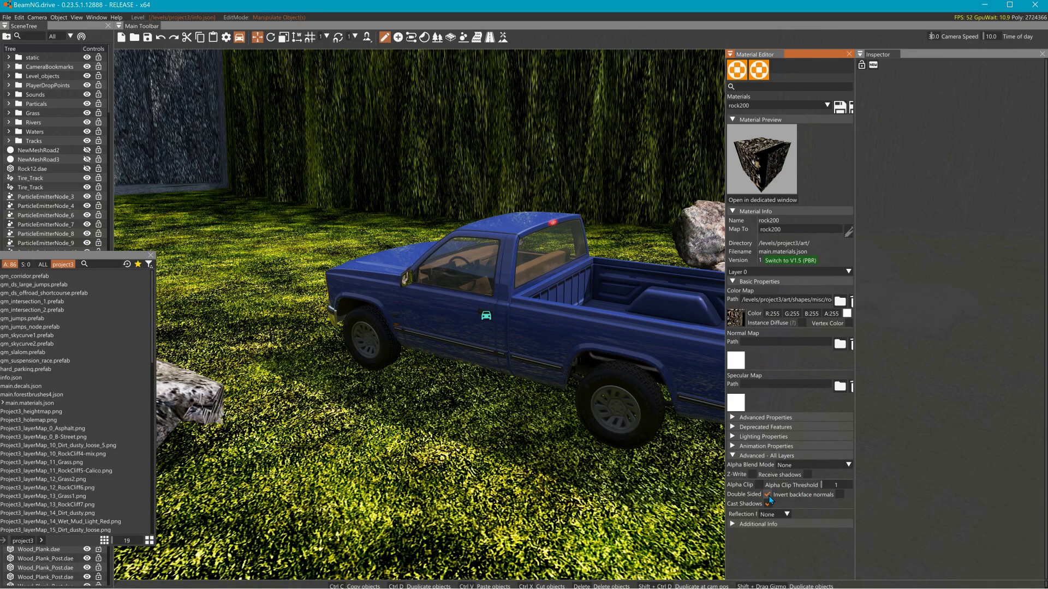
pyautogui.click(808, 475)
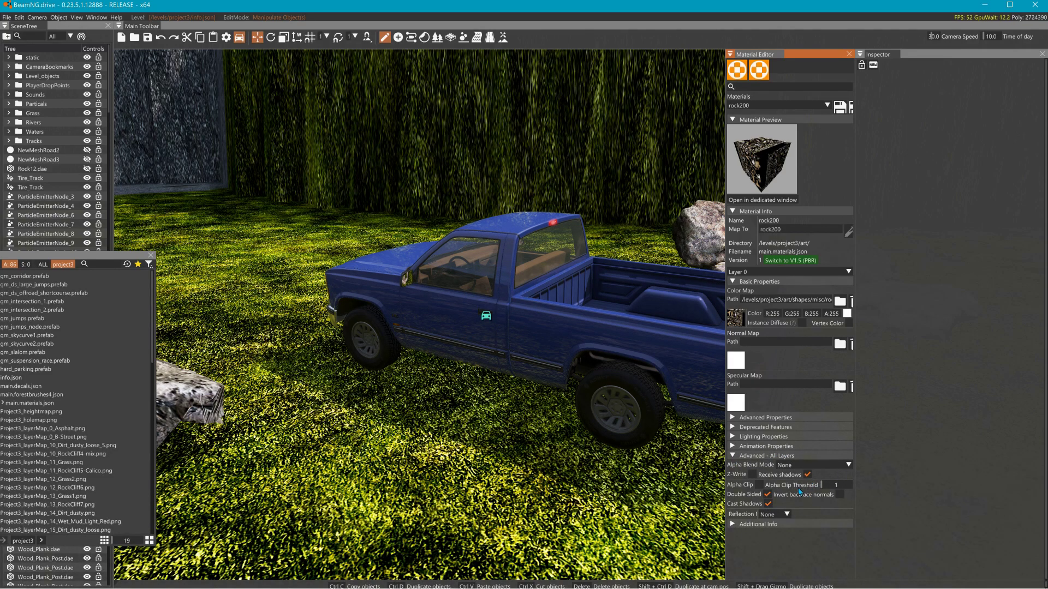
pyautogui.click(732, 436)
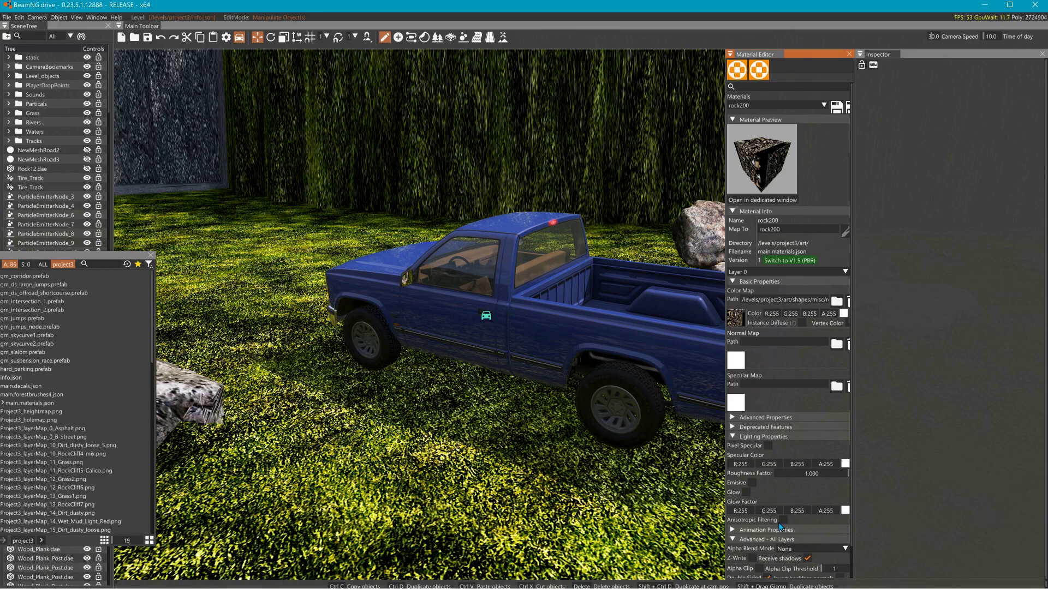
pyautogui.click(835, 109)
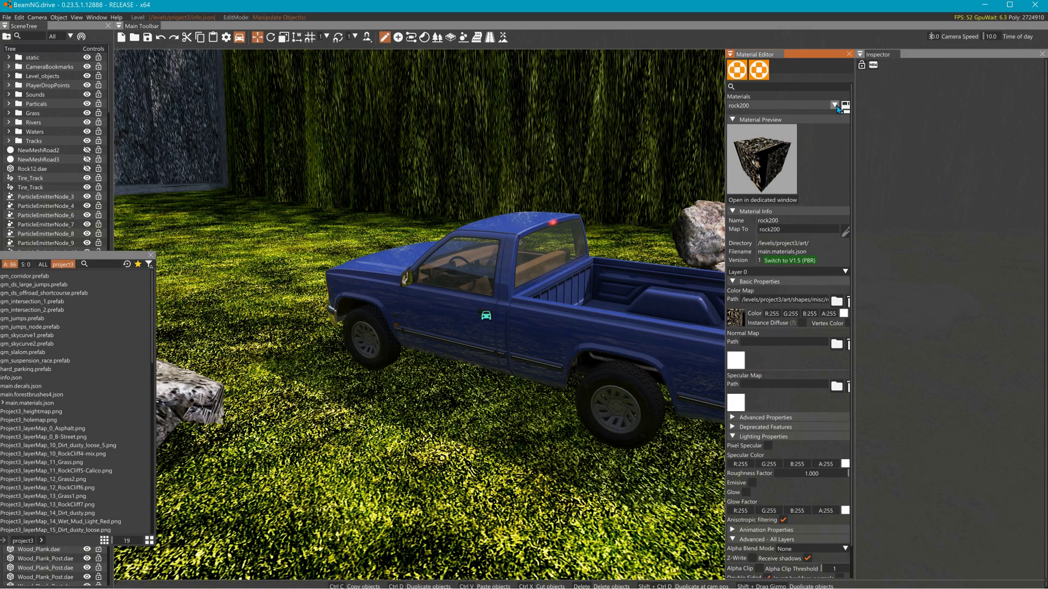
# Step: Close and reopen the Asset Browser, show all models and filter them by 20
pyautogui.moveTo(81, 257); pyautogui.dragTo(360, 177)
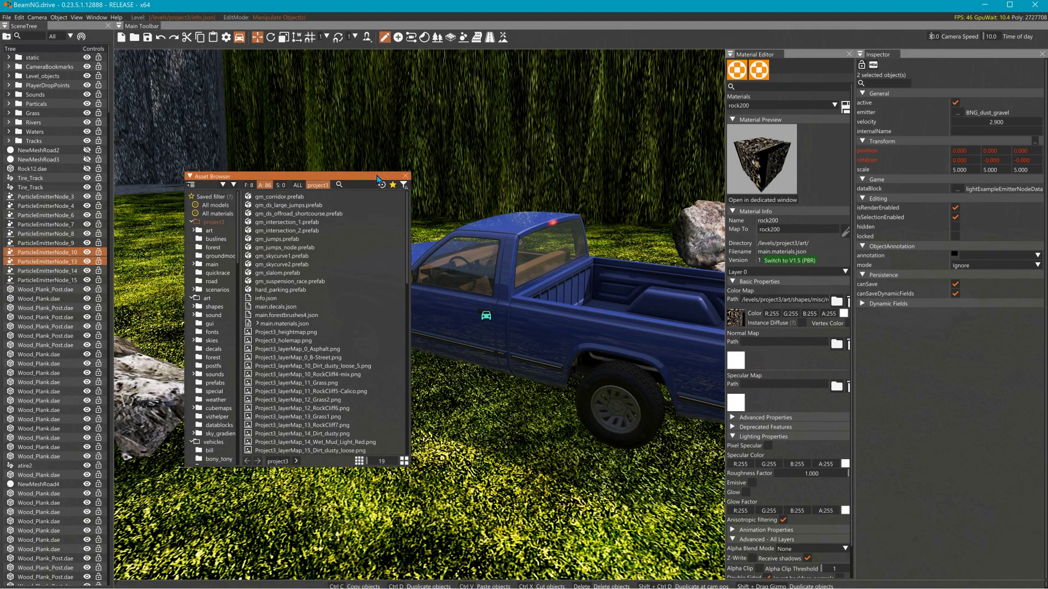
pyautogui.click(407, 176)
pyautogui.click(97, 17)
pyautogui.click(108, 39)
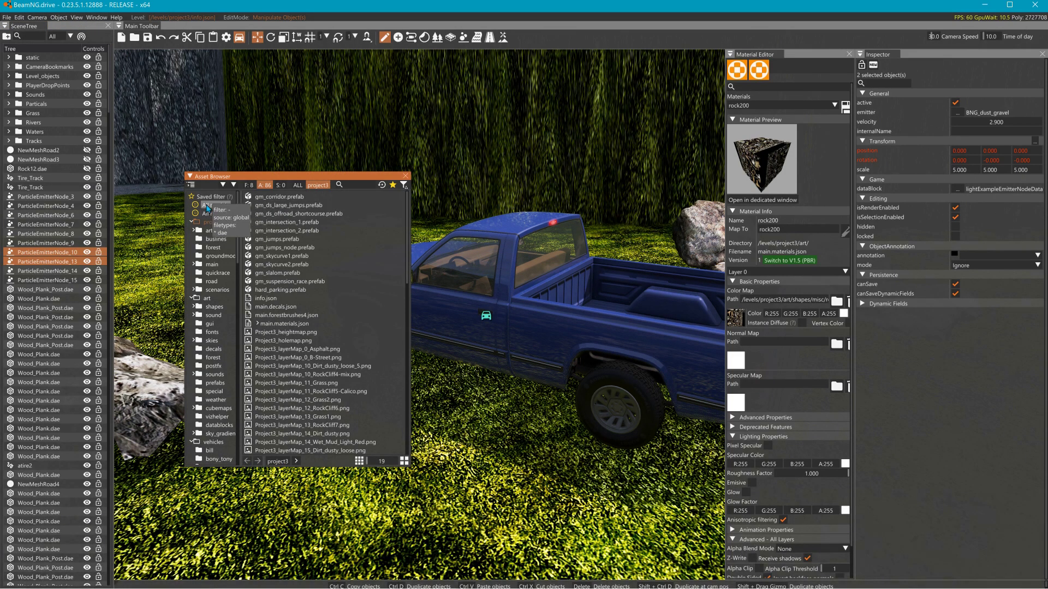
pyautogui.click(214, 206)
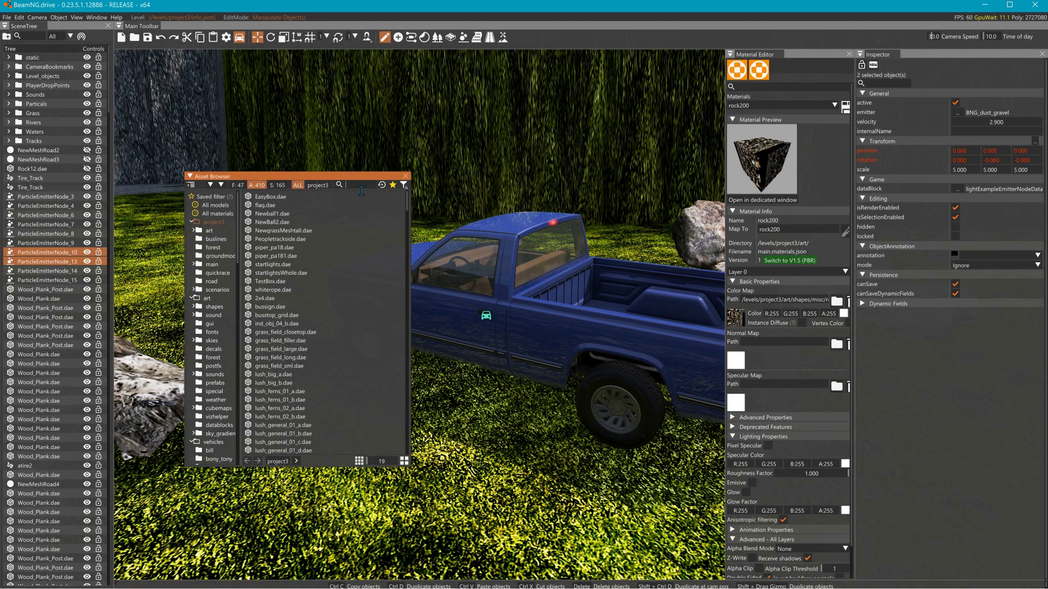
pyautogui.write('2')
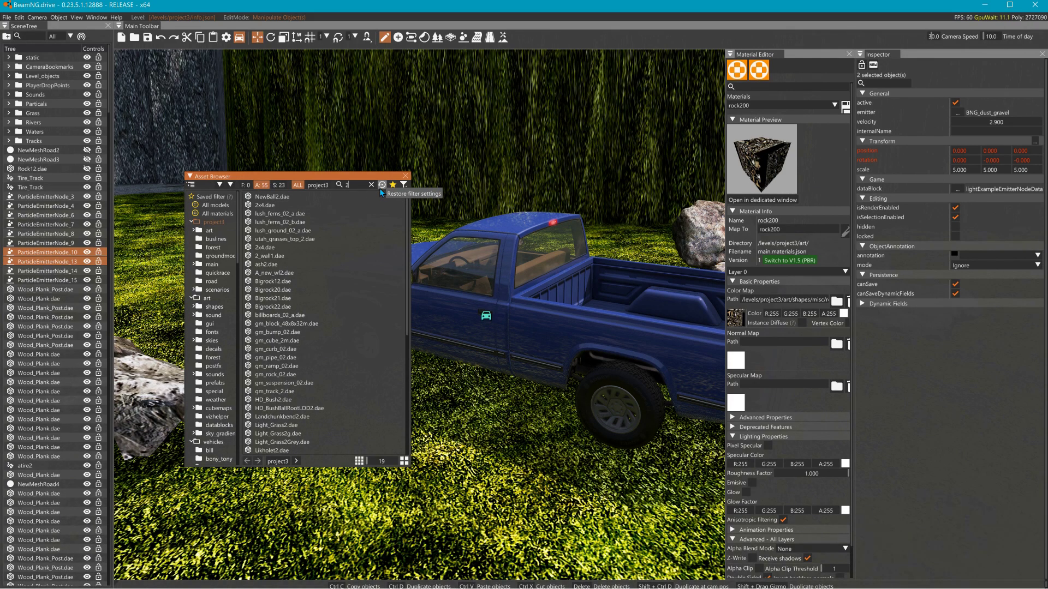
pyautogui.write('0')
# Step: Place rock200.dae on the grass beside the existing rocks and close the Asset Browser
pyautogui.moveTo(278, 205); pyautogui.dragTo(147, 270)
pyautogui.moveTo(356, 177); pyautogui.dragTo(318, 240)
pyautogui.press('f')
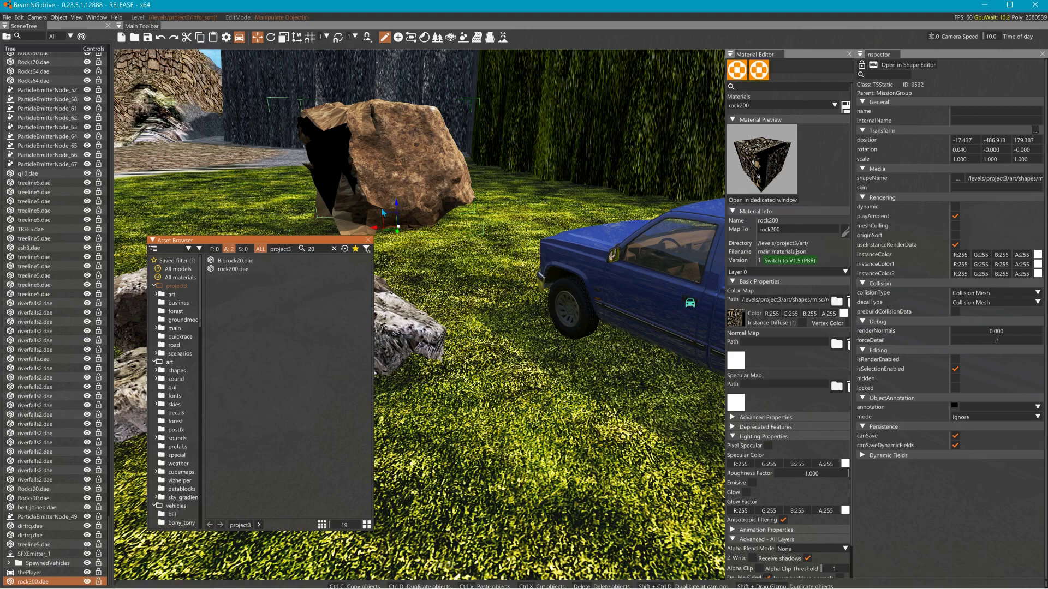
pyautogui.click(368, 240)
# Step: Rotate the placed rock to about 138 degrees around its vertical axis and move it to about X -18.74
pyautogui.press('2')
pyautogui.click(380, 237)
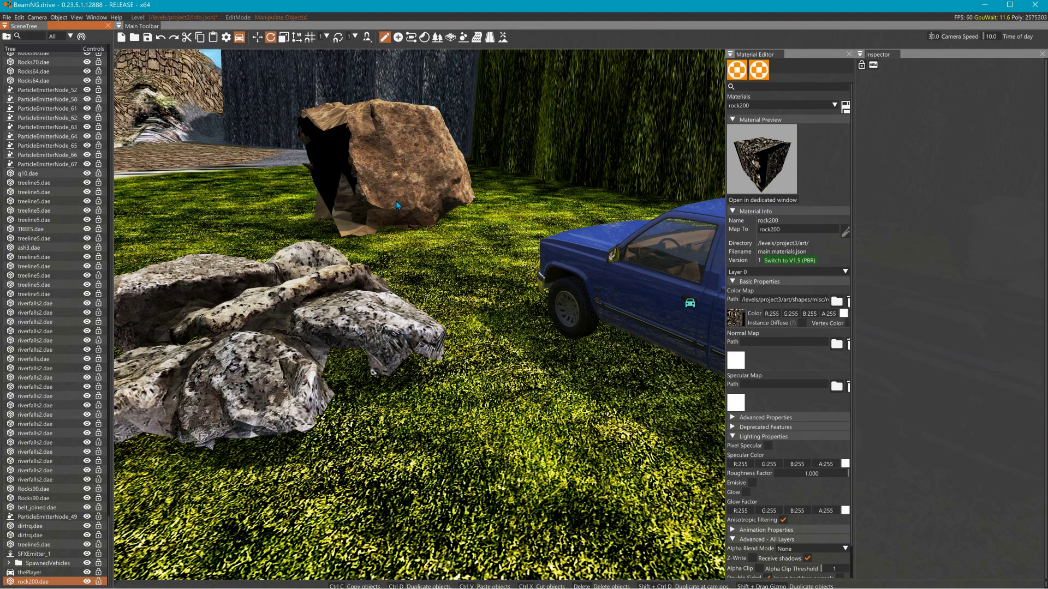
pyautogui.click(396, 205)
pyautogui.moveTo(407, 232); pyautogui.dragTo(426, 223)
pyautogui.press('1')
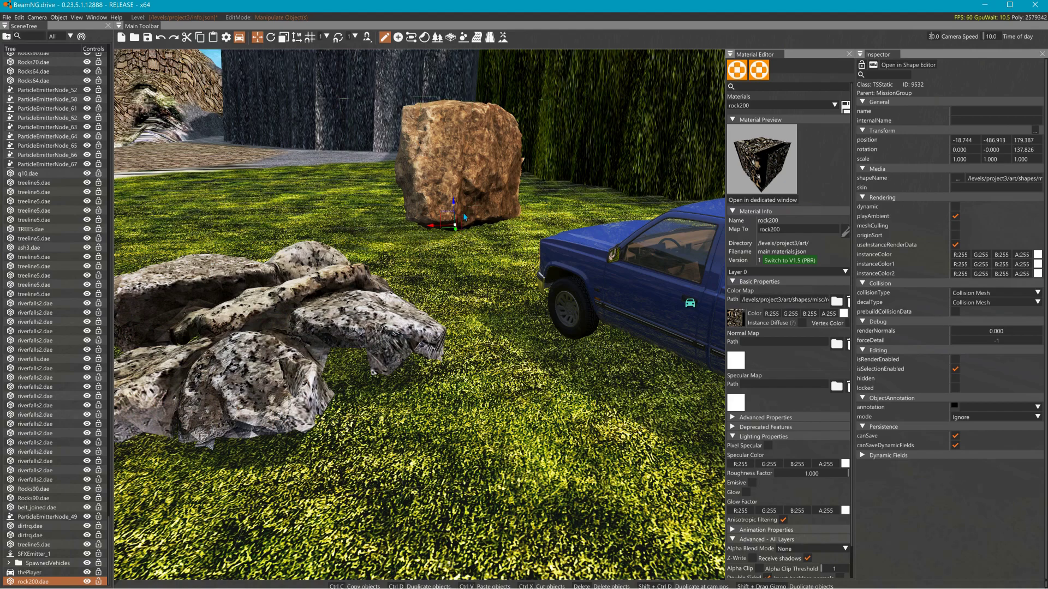
# Step: Move the rock to about X -16.09, Y -488.23, Z 178.30 and rotate it to about -28.5, -50.4, 115.5 degrees
pyautogui.moveTo(455, 235); pyautogui.dragTo(349, 240)
pyautogui.press('2')
pyautogui.press('1')
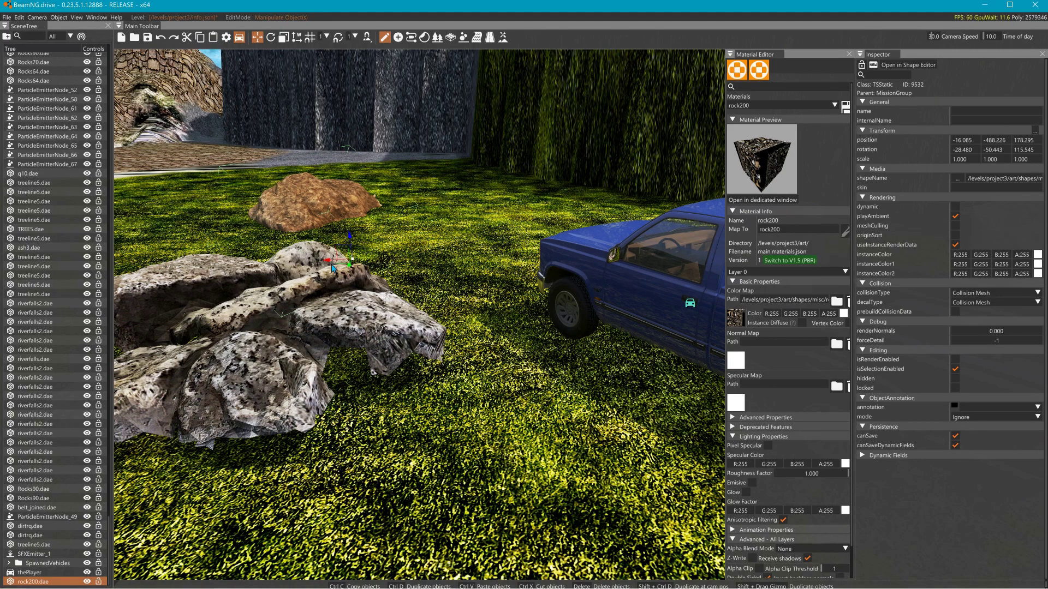
# Step: Duplicate the rock, rotate the copy to about -38.7, 72.7, -131.1 degrees and move it to about X -12.75, Y -488.87, Z 179.70
pyautogui.keyDown('shift'); pyautogui.moveTo(350, 260); pyautogui.dragTo(306, 217); pyautogui.keyUp('shift')
pyautogui.press('2')
pyautogui.moveTo(307, 218); pyautogui.dragTo(273, 224, button='right')
pyautogui.press('w')
pyautogui.moveTo(474, 416)
pyautogui.mouseDown()
pyautogui.moveTo(466, 431)
pyautogui.moveTo(468, 415)
pyautogui.moveTo(475, 424)
pyautogui.mouseUp()
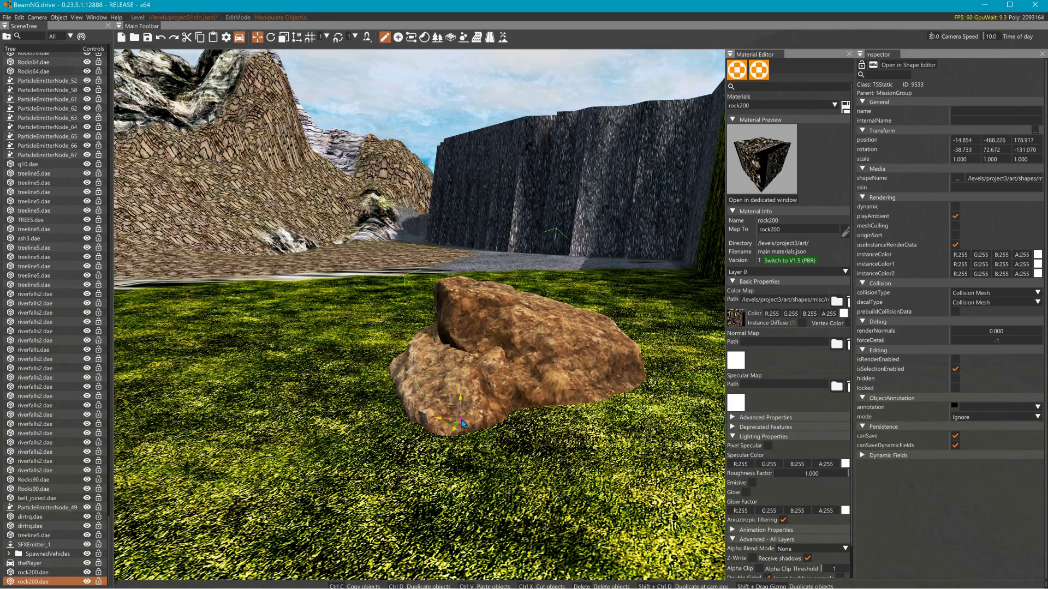
pyautogui.press('1')
pyautogui.moveTo(477, 407); pyautogui.dragTo(324, 346)
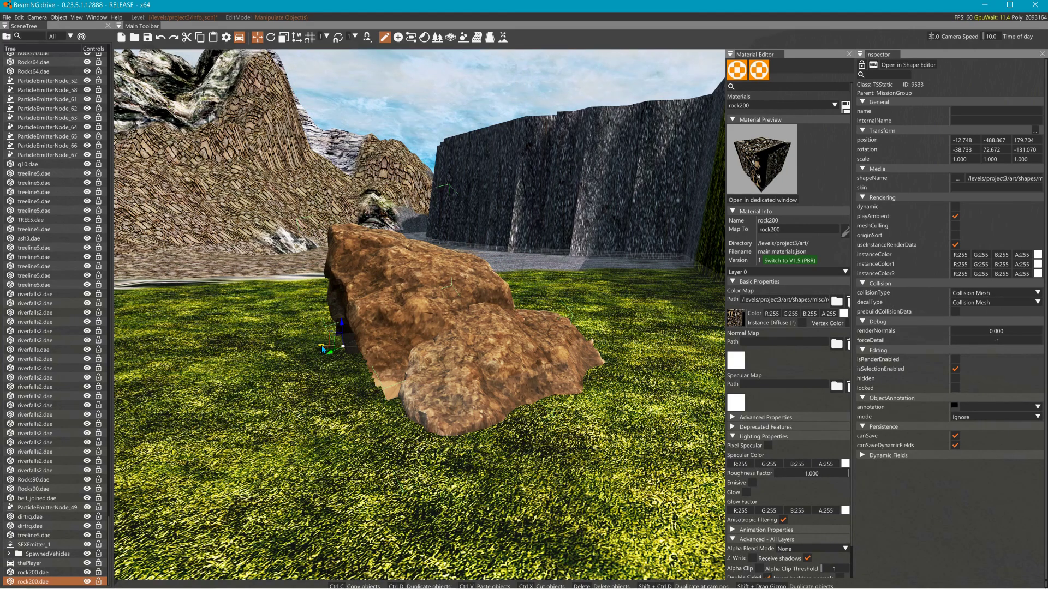
# Step: Duplicate the selected rock, rotate the copy to about 13.9, -20.7, 76.8 degrees and place it near X -12.51, Y -489.04
pyautogui.keyDown('shift'); pyautogui.moveTo(324, 347); pyautogui.dragTo(215, 369); pyautogui.keyUp('shift')
pyautogui.press('2')
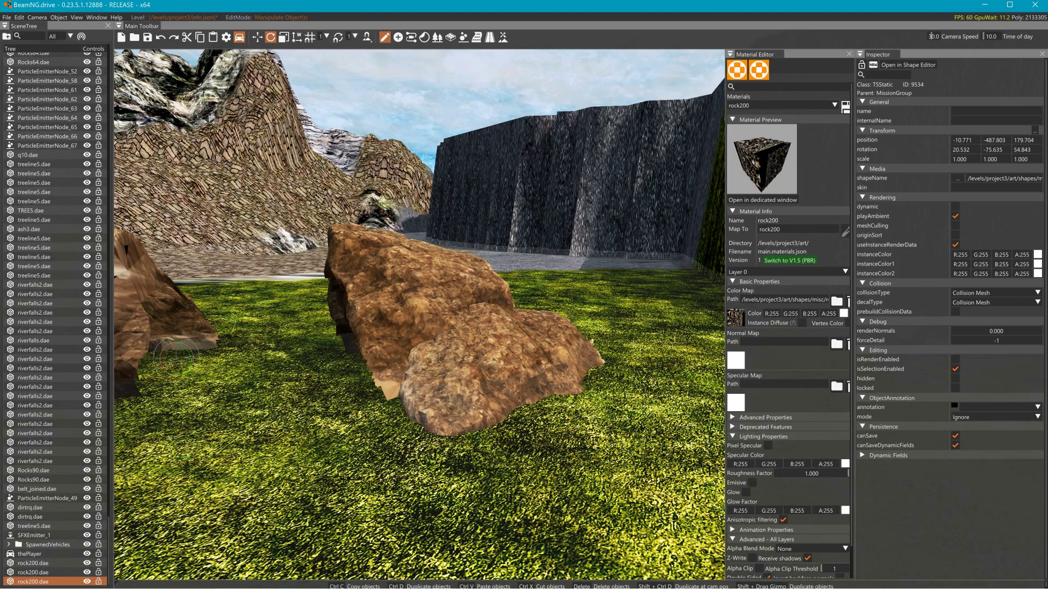
pyautogui.moveTo(216, 369); pyautogui.dragTo(235, 369, button='right')
pyautogui.moveTo(280, 343); pyautogui.dragTo(391, 362)
pyautogui.press('1')
pyautogui.moveTo(403, 326)
pyautogui.mouseDown()
pyautogui.moveTo(403, 391)
pyautogui.moveTo(410, 327)
pyautogui.mouseUp()
pyautogui.press('1')
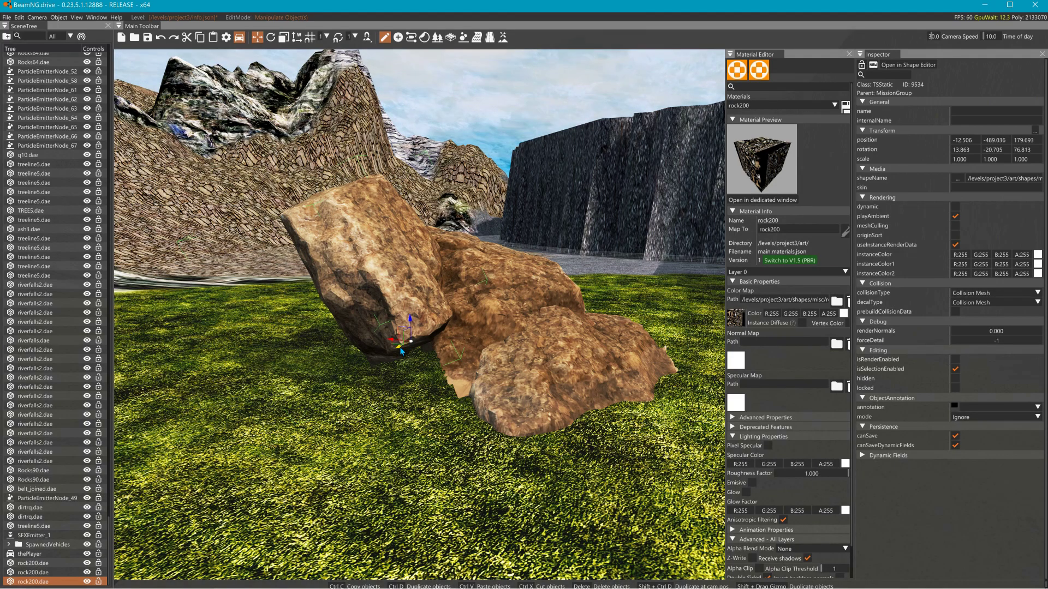
# Step: Add another copy of the rock at about X -13.20, Y -490.23, Z 180.40, rotated to about -32.0, -19.7, 148.2 degrees
pyautogui.keyDown('shift'); pyautogui.moveTo(402, 352); pyautogui.dragTo(482, 357); pyautogui.keyUp('shift')
pyautogui.moveTo(469, 320); pyautogui.dragTo(477, 269)
pyautogui.press('1')
pyautogui.press('2')
pyautogui.press('1')
pyautogui.press('w')
pyautogui.moveTo(477, 269); pyautogui.dragTo(567, 265, button='right')
pyautogui.press('s')
pyautogui.press('w')
pyautogui.press('a')
pyautogui.press('s')
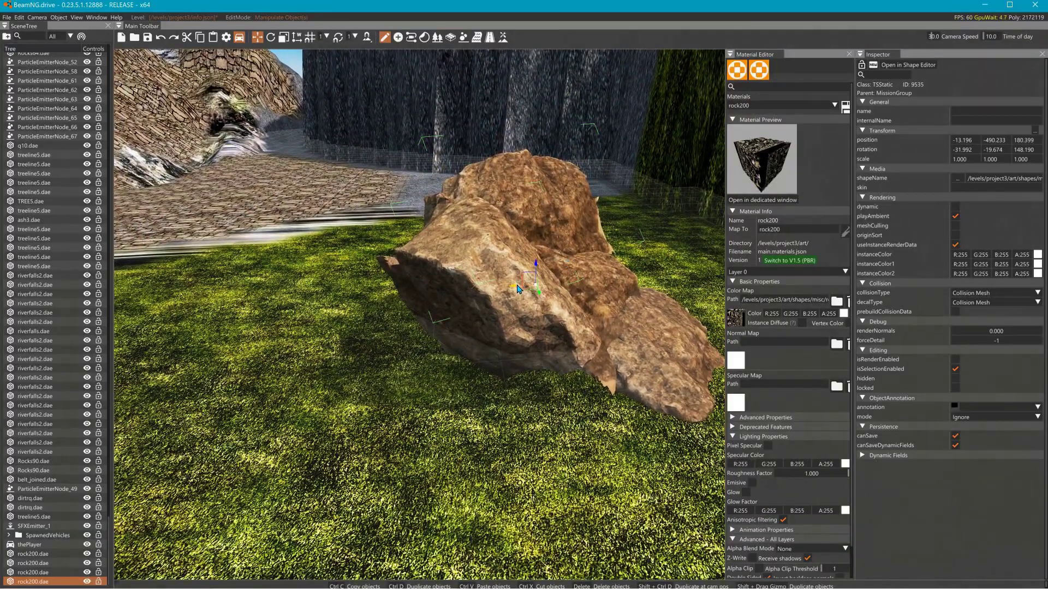
# Step: Duplicate the rock to about X -10.82, Y -488.81, Z 181.15 and set the copy's Y rotation to about -0.9 degrees
pyautogui.keyDown('shift'); pyautogui.moveTo(518, 289); pyautogui.dragTo(387, 270); pyautogui.keyUp('shift')
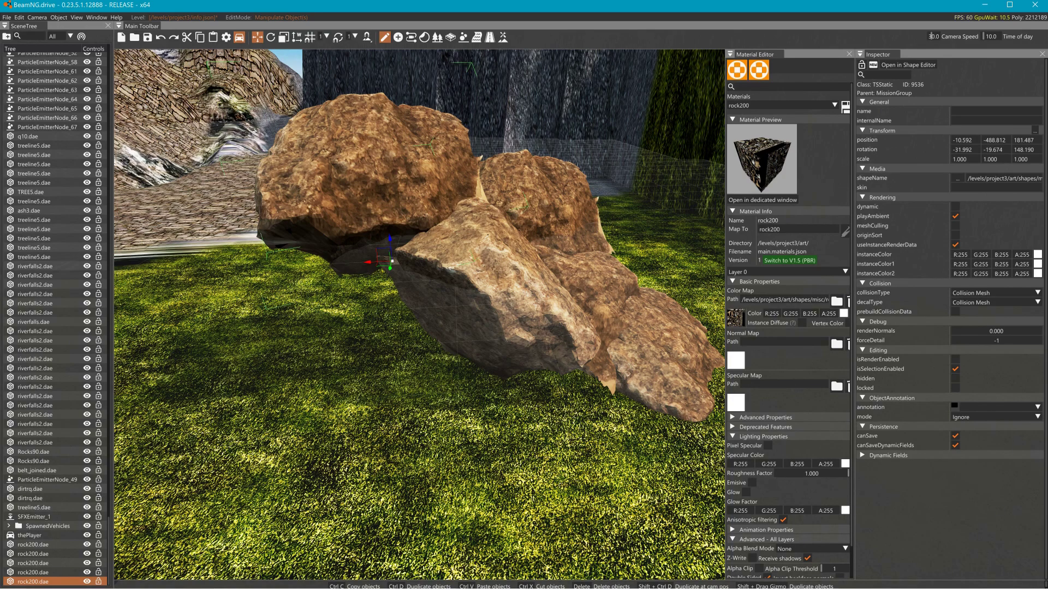
pyautogui.moveTo(370, 264); pyautogui.dragTo(406, 258)
pyautogui.press('d')
pyautogui.moveTo(407, 266); pyautogui.dragTo(305, 253, button='right')
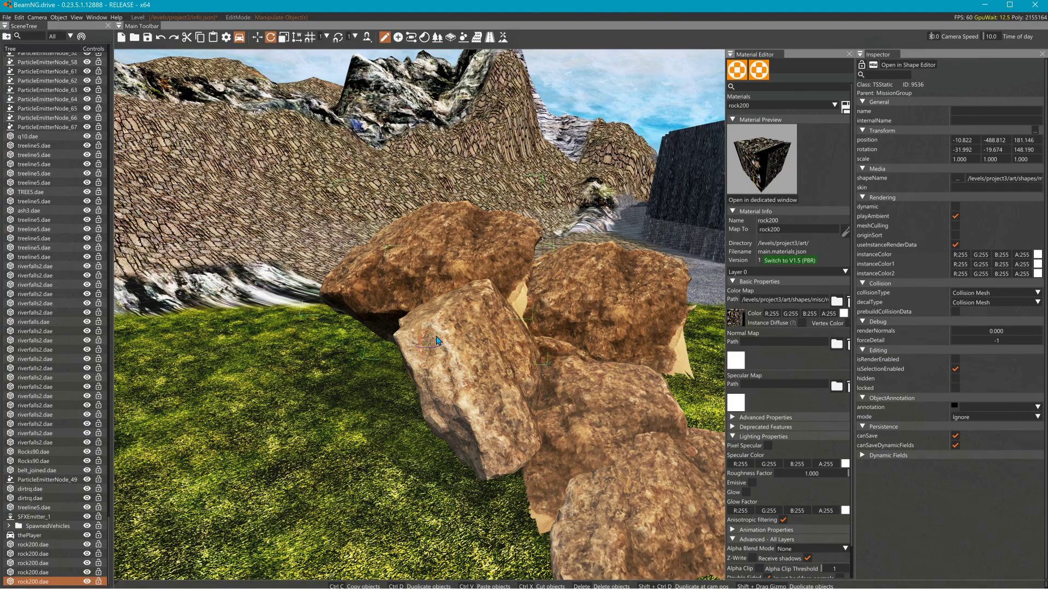
pyautogui.moveTo(437, 341); pyautogui.dragTo(534, 347)
pyautogui.moveTo(533, 347); pyautogui.dragTo(619, 354, button='right')
pyautogui.moveTo(445, 344)
pyautogui.mouseDown(button='right')
pyautogui.moveTo(401, 335)
pyautogui.moveTo(447, 323)
pyautogui.mouseUp(button='right')
pyautogui.press('w')
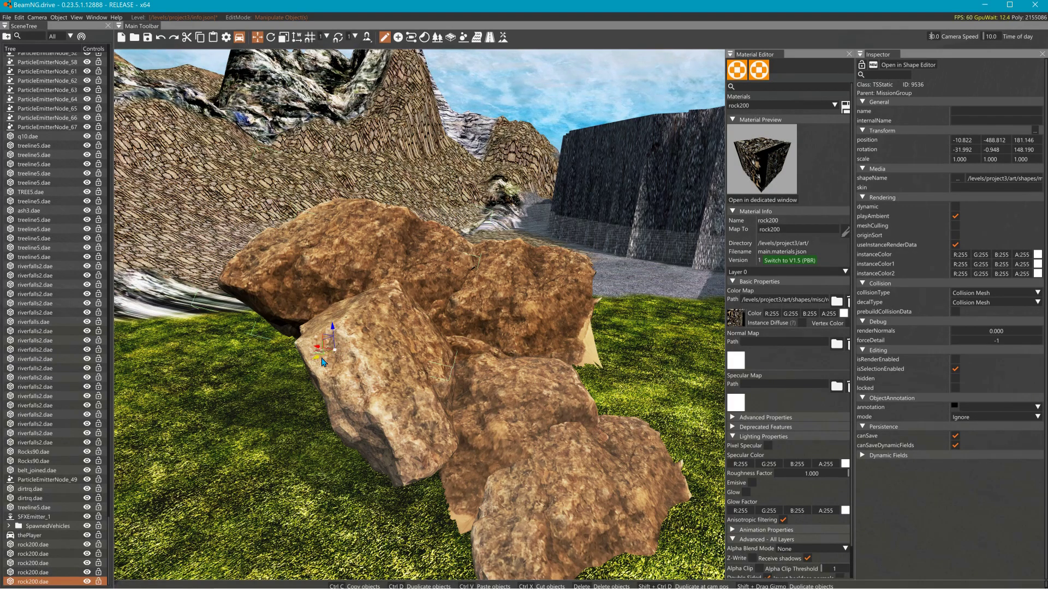
# Step: Duplicate the upper rock and move the copy to about X -12.66, Y -486.18
pyautogui.keyDown('shift'); pyautogui.moveTo(323, 363); pyautogui.dragTo(276, 398); pyautogui.keyUp('shift')
pyautogui.moveTo(276, 398); pyautogui.dragTo(358, 417, button='right')
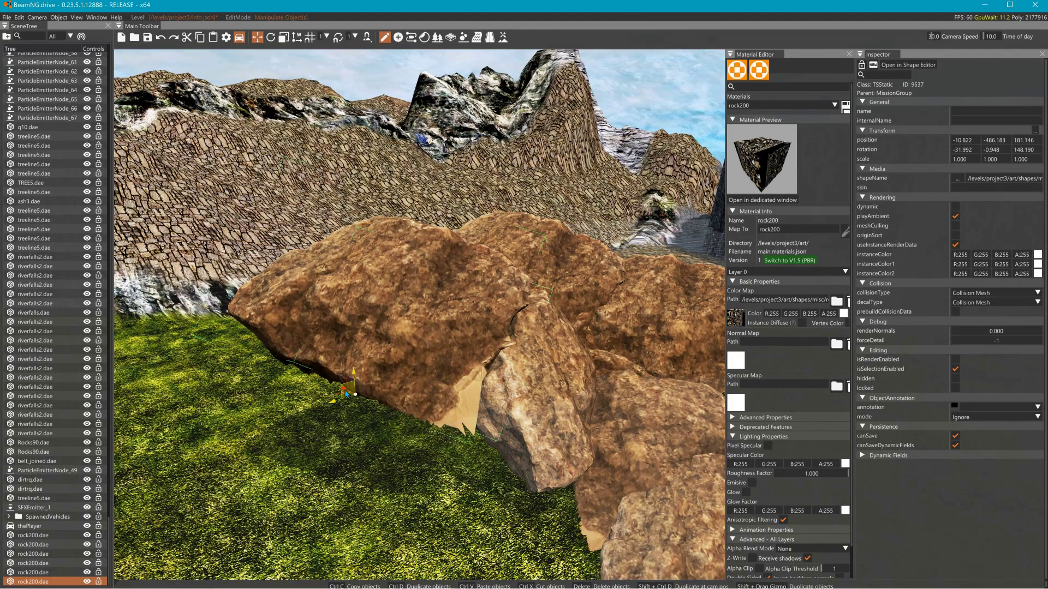
pyautogui.moveTo(346, 402); pyautogui.dragTo(365, 409, button='right')
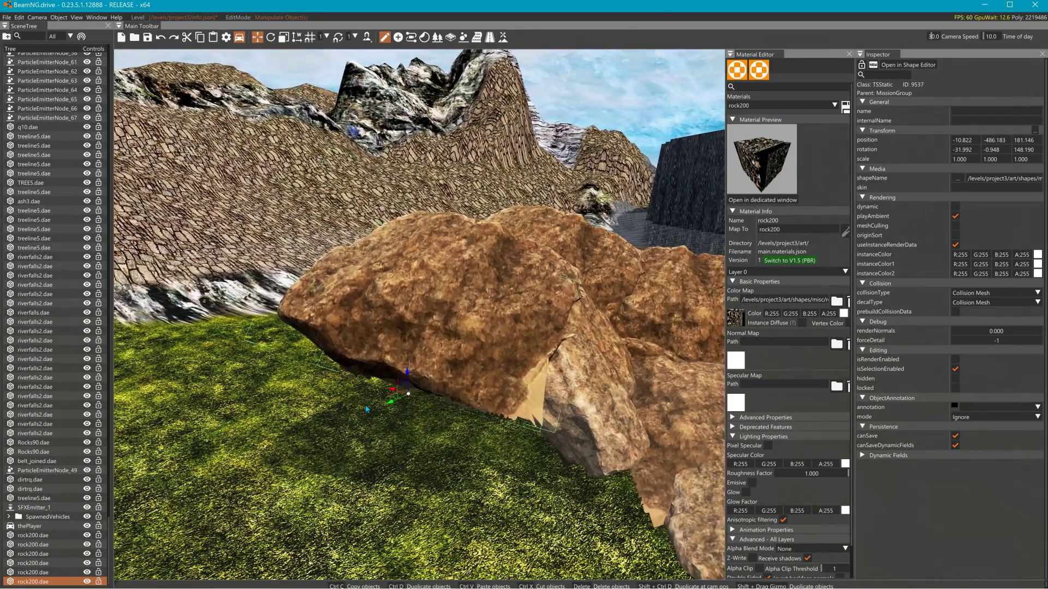
pyautogui.moveTo(391, 389); pyautogui.dragTo(485, 420)
pyautogui.moveTo(485, 420); pyautogui.dragTo(490, 420, button='right')
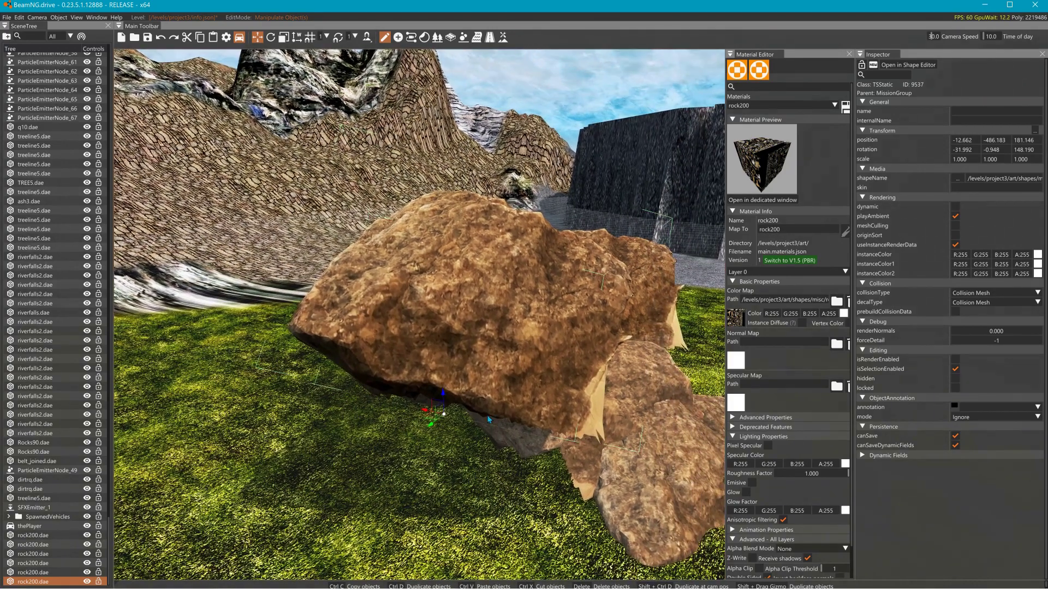
# Step: Lower the copied rock to about Z 178.87, tilt it to about -50.4 degrees around X and shift it to about Y -485.70
pyautogui.moveTo(447, 391); pyautogui.dragTo(480, 563)
pyautogui.press('1')
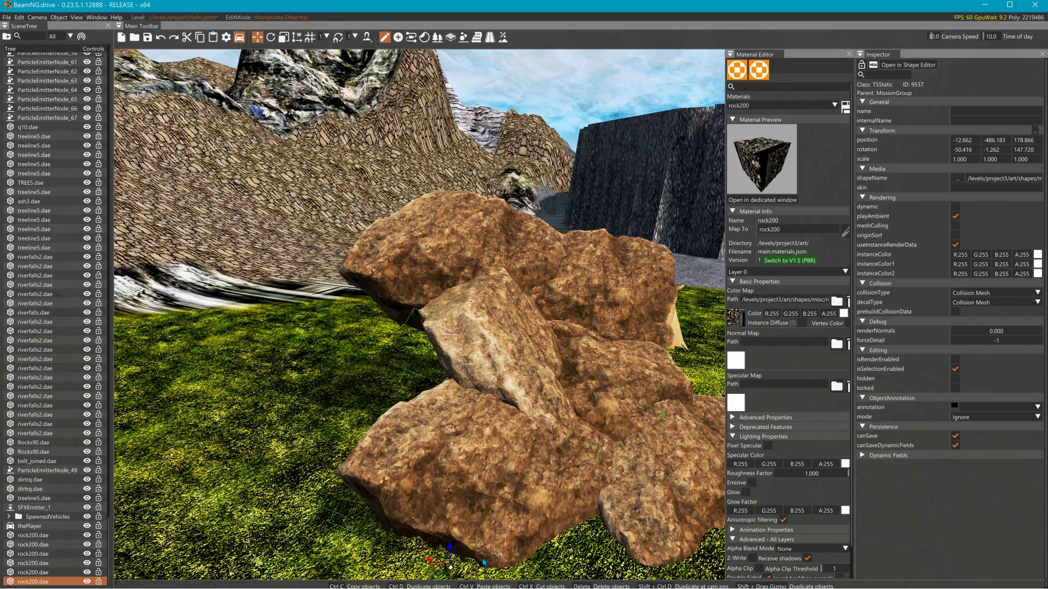
pyautogui.moveTo(481, 563); pyautogui.dragTo(480, 571, button='right')
pyautogui.moveTo(435, 560); pyautogui.dragTo(417, 577)
# Step: Duplicate the lowest rock into the base of the pile at about Y -488.68
pyautogui.moveTo(519, 522)
pyautogui.mouseDown(button='right')
pyautogui.moveTo(594, 499)
pyautogui.moveTo(512, 507)
pyautogui.mouseUp(button='right')
pyautogui.press('s')
pyautogui.press('w')
pyautogui.press('s')
pyautogui.press('d')
pyautogui.moveTo(399, 558); pyautogui.dragTo(412, 553, button='right')
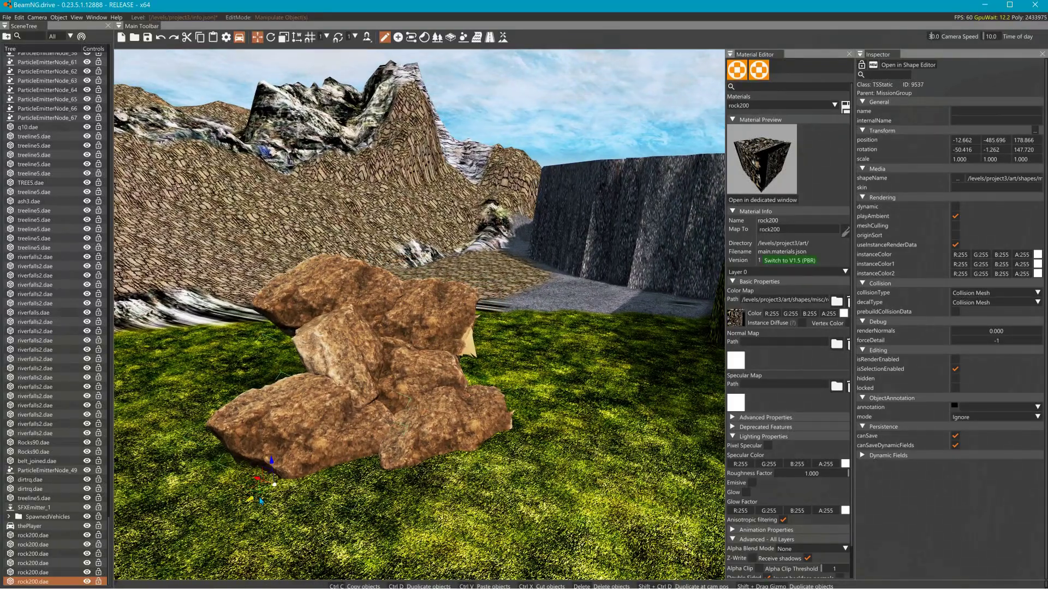
pyautogui.keyDown('shift'); pyautogui.moveTo(254, 499); pyautogui.dragTo(353, 436); pyautogui.keyUp('shift')
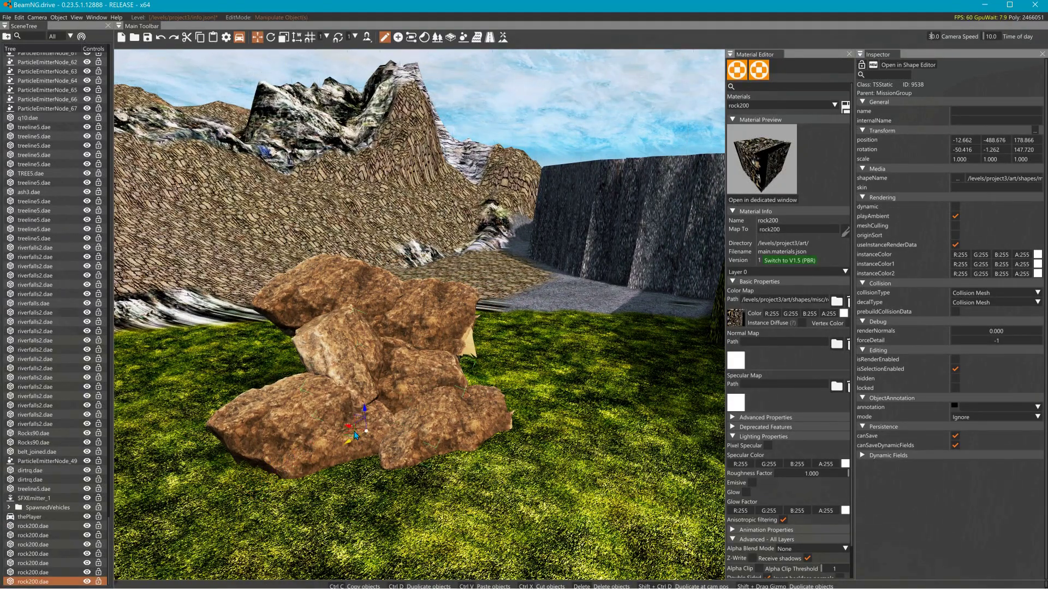
pyautogui.click(369, 419)
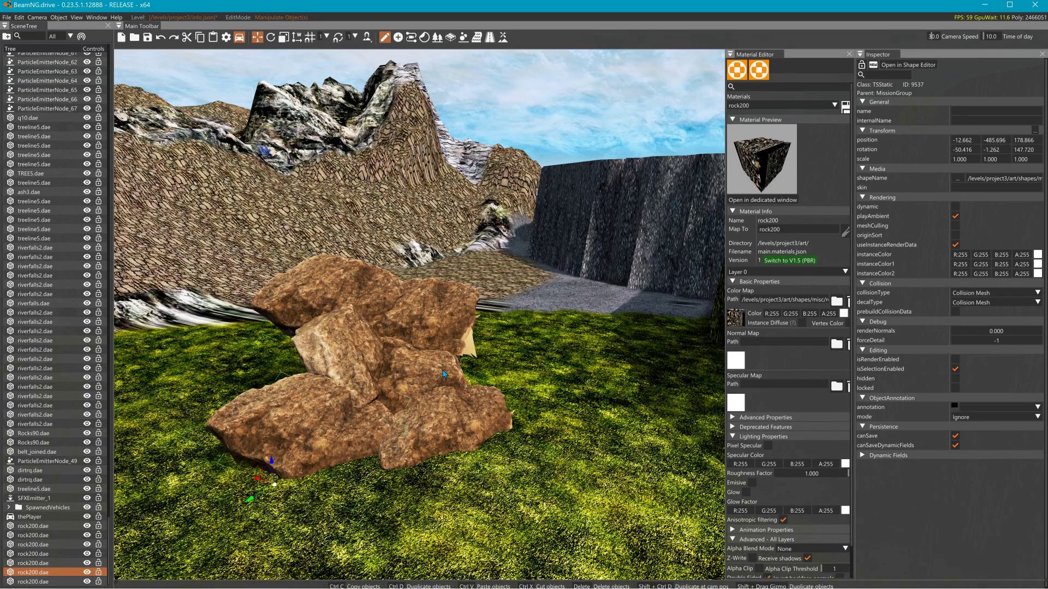
# Step: Duplicate one of the pile's rocks upward onto the top of the pile and rotate the copy
pyautogui.click(420, 338)
pyautogui.keyDown('shift'); pyautogui.moveTo(414, 348); pyautogui.dragTo(427, 279); pyautogui.keyUp('shift')
pyautogui.press('2')
pyautogui.press('1')
# Step: Duplicate the top rock, rotate the copy to about 5.3, 84.1, -119.7 degrees and place it near X -8.87, Y -490.70, Z 183.30
pyautogui.moveTo(483, 306)
pyautogui.mouseDown(button='right')
pyautogui.moveTo(525, 275)
pyautogui.moveTo(503, 274)
pyautogui.moveTo(467, 312)
pyautogui.mouseUp(button='right')
pyautogui.press('w')
pyautogui.keyDown('shift'); pyautogui.moveTo(388, 352); pyautogui.dragTo(290, 341); pyautogui.keyUp('shift')
pyautogui.press('2')
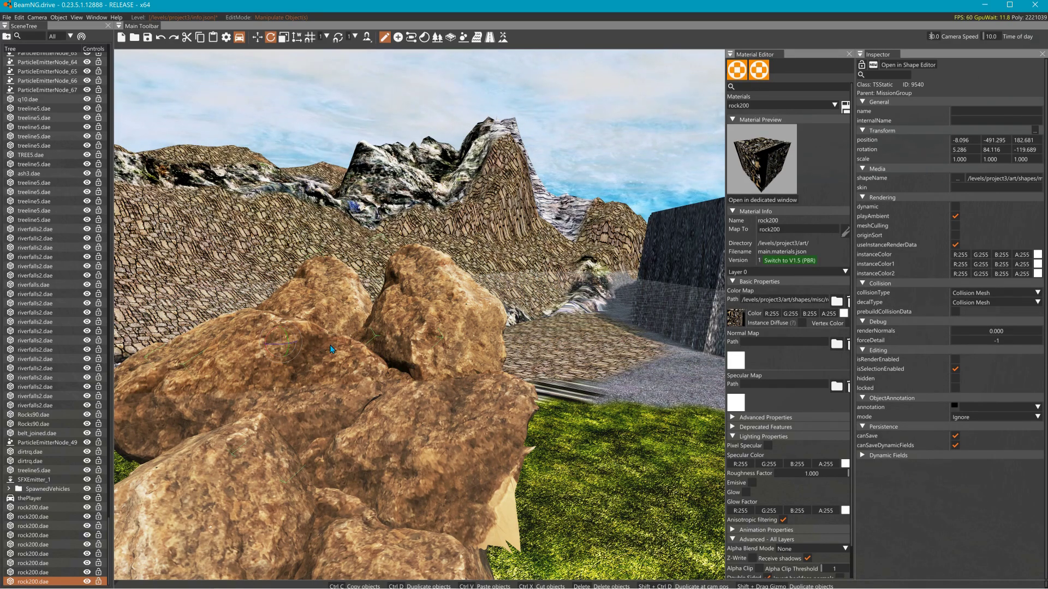
pyautogui.press('s')
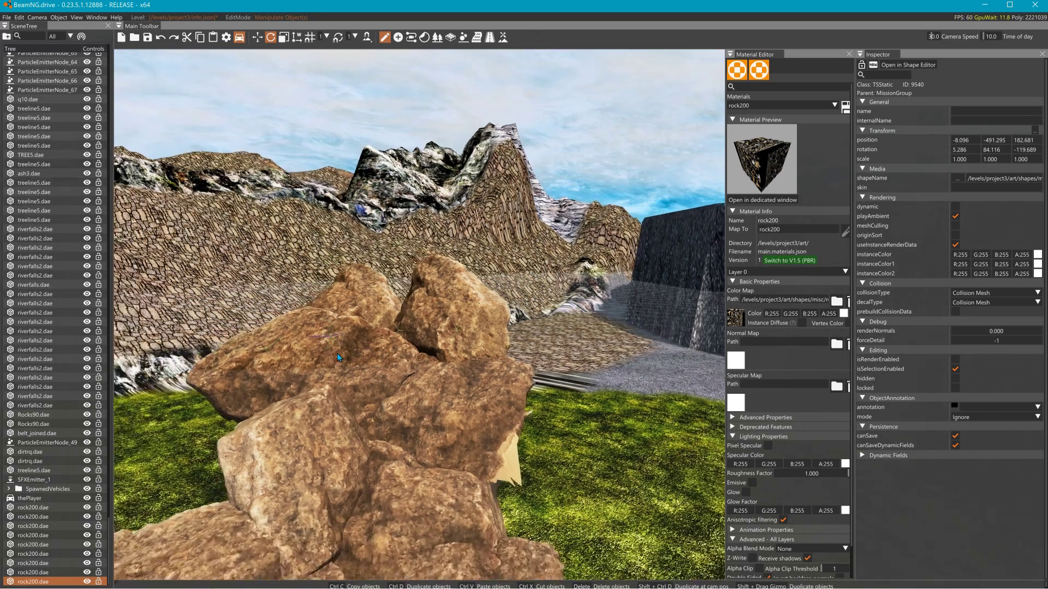
pyautogui.press('1')
pyautogui.moveTo(344, 316); pyautogui.dragTo(335, 295)
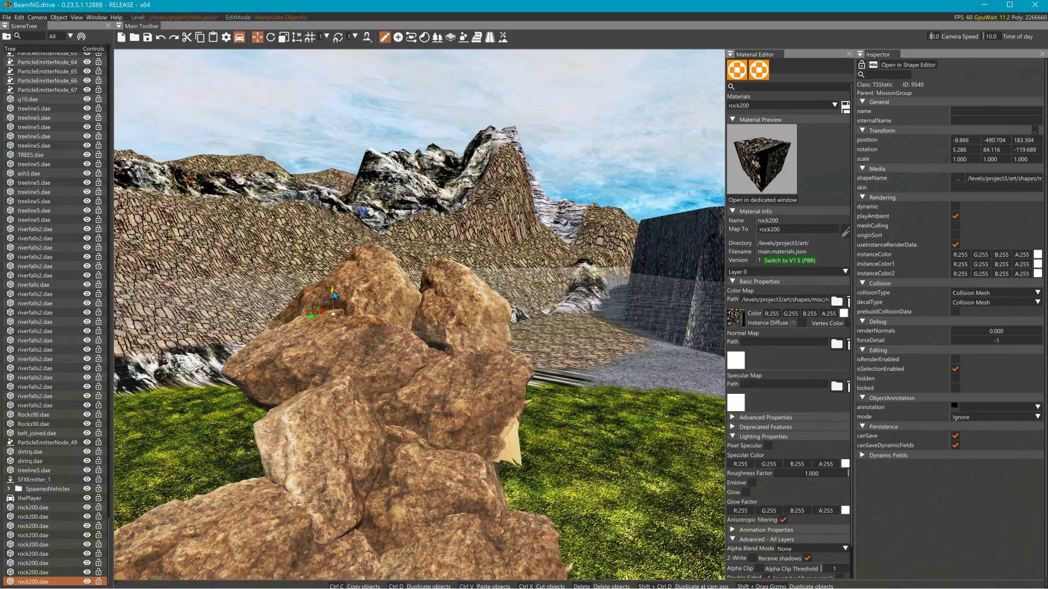
# Step: Check the finished rock pile and rebuild the level's static collision data
pyautogui.moveTo(393, 298); pyautogui.dragTo(418, 437, button='right')
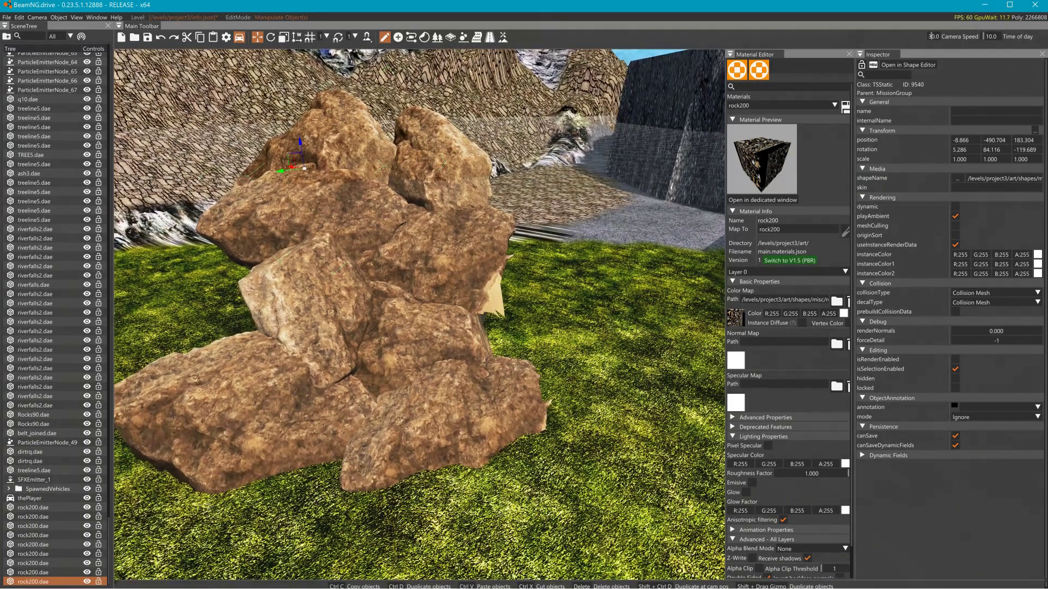
pyautogui.moveTo(415, 290); pyautogui.dragTo(383, 277, button='right')
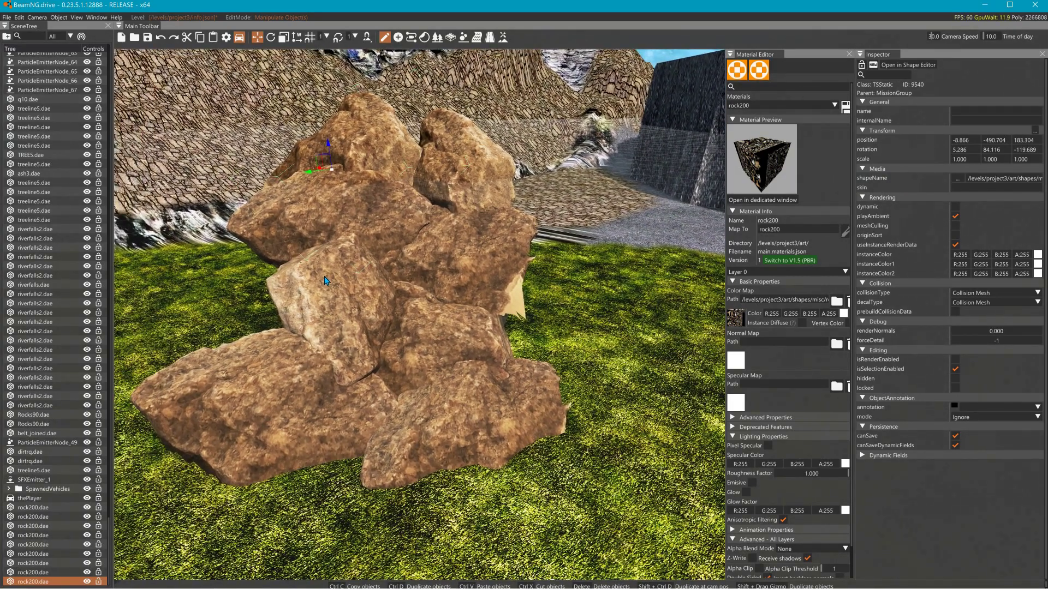
pyautogui.click(476, 345)
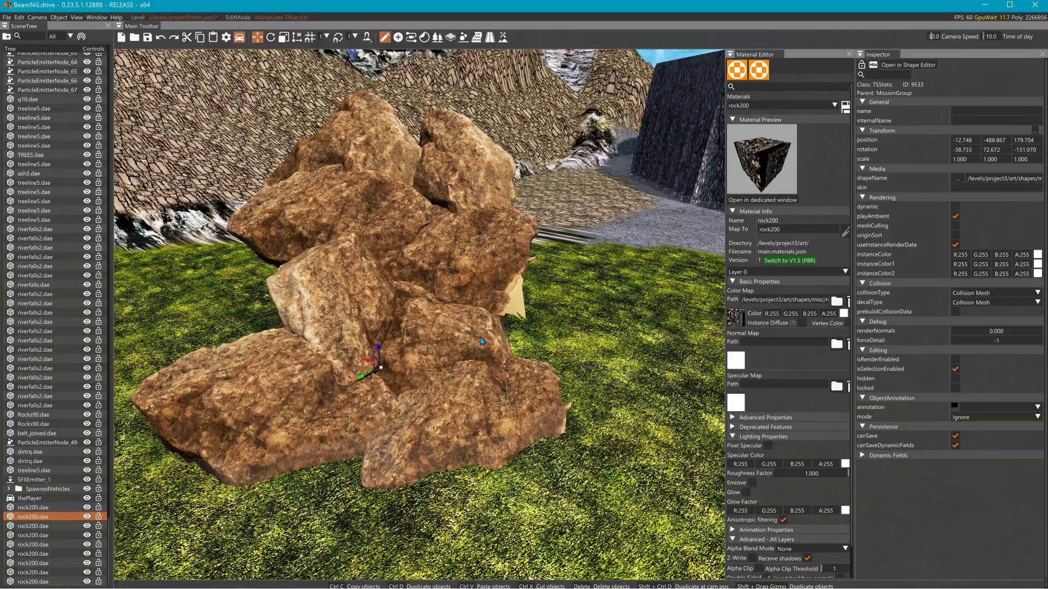
pyautogui.moveTo(376, 305); pyautogui.dragTo(164, 298, button='right')
pyautogui.press('f')
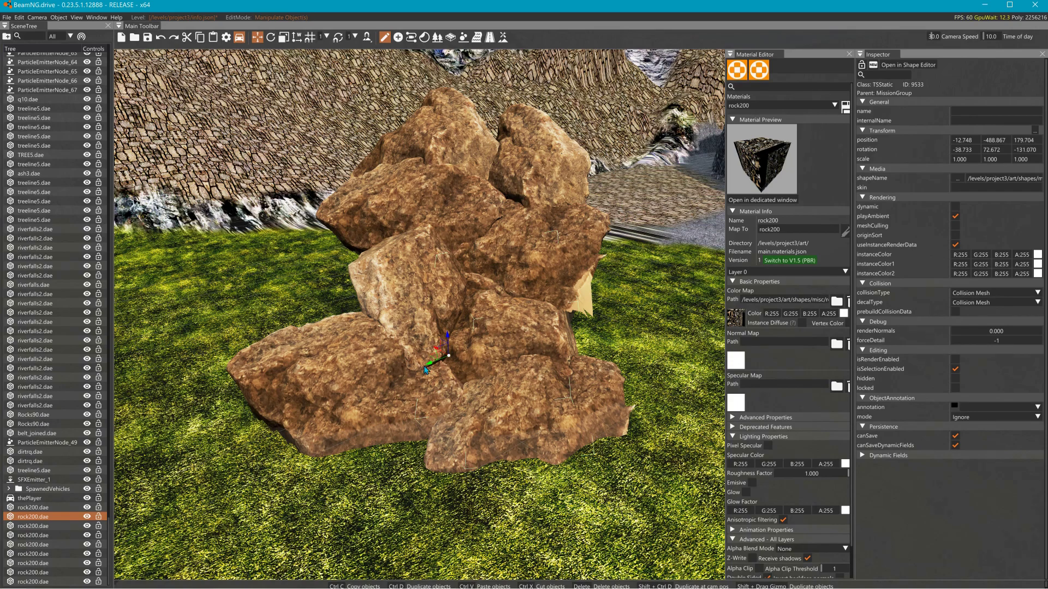
pyautogui.click(19, 17)
pyautogui.click(35, 106)
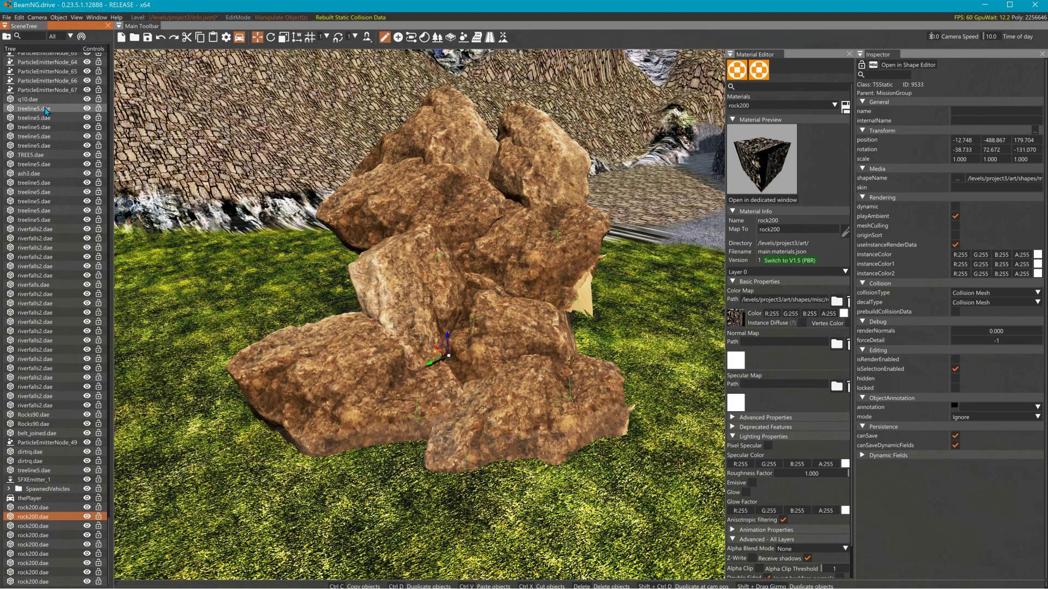
# Step: Leave the world editor and replace the pickup with the Ibishu Hopper Crawler (A)
pyautogui.press('F11')
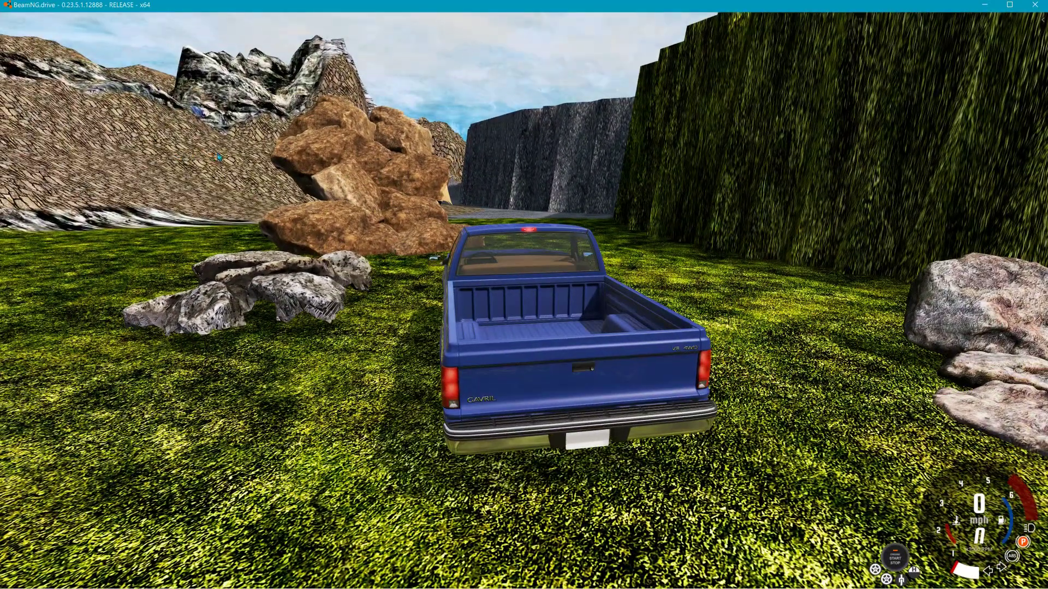
pyautogui.press('Escape')
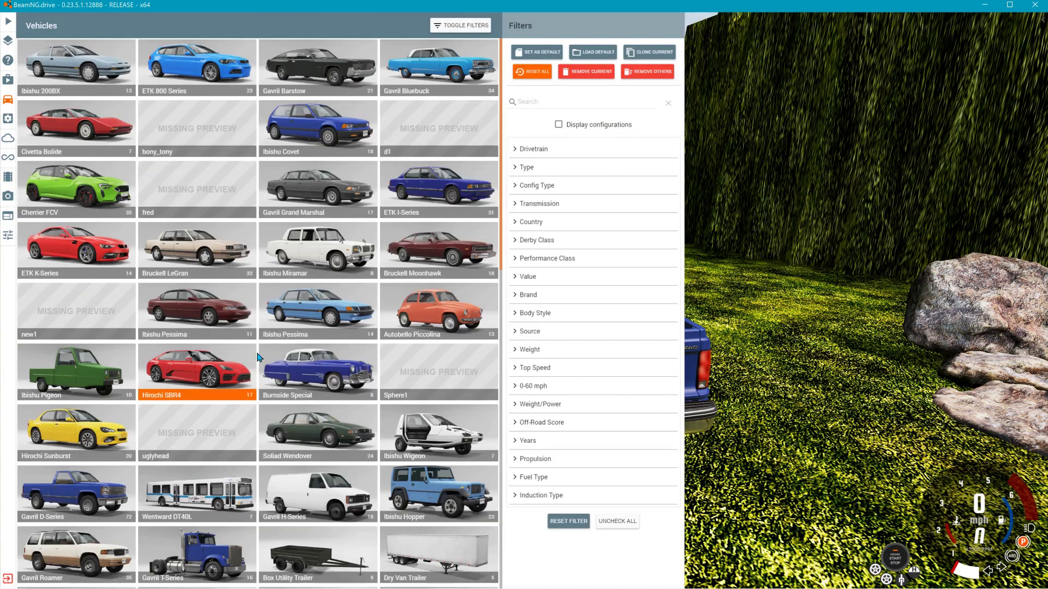
pyautogui.click(429, 495)
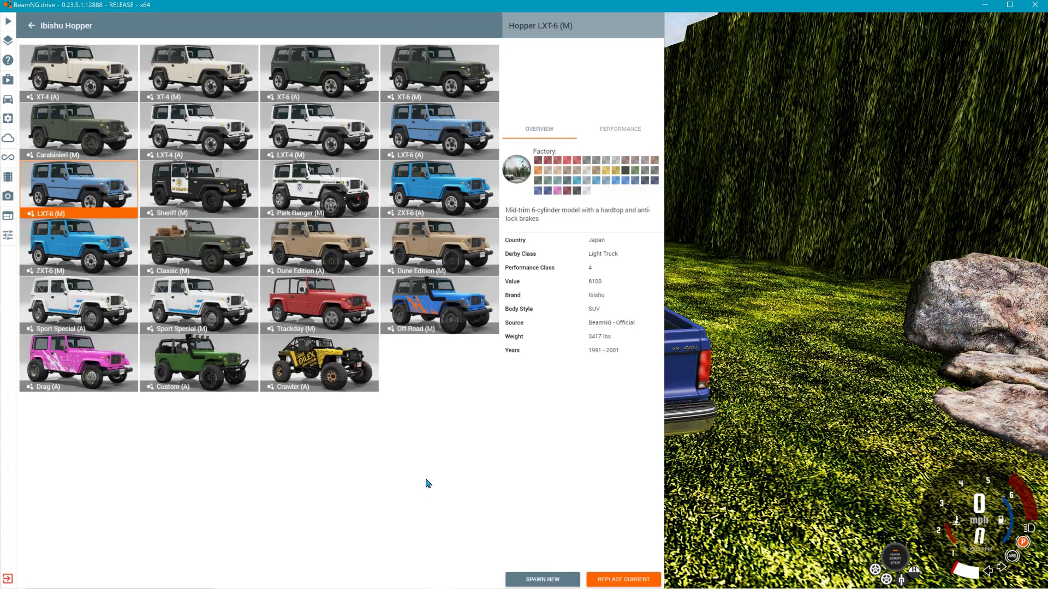
pyautogui.click(360, 377)
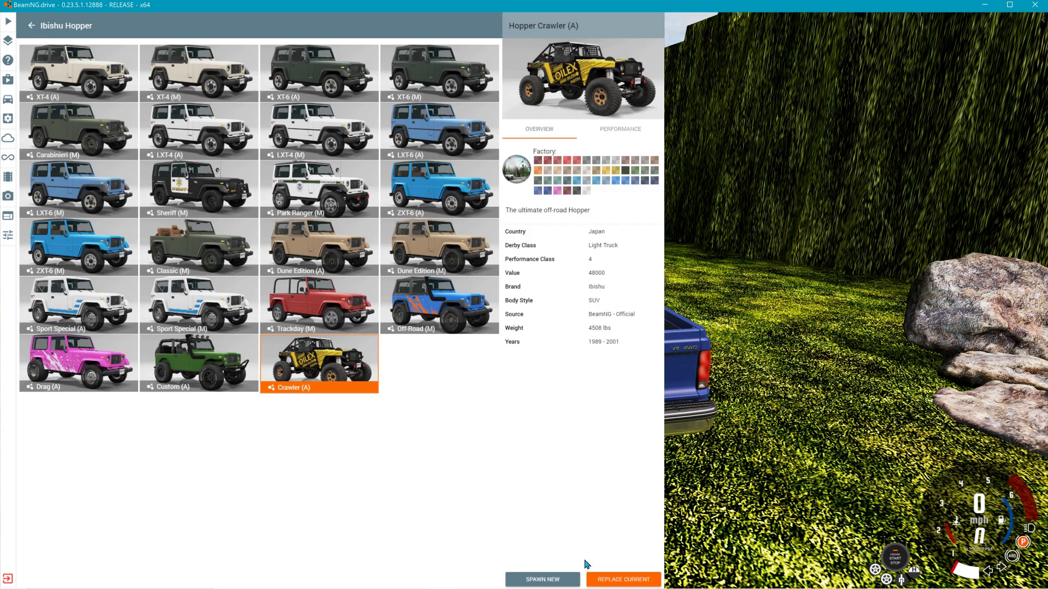
pyautogui.click(621, 580)
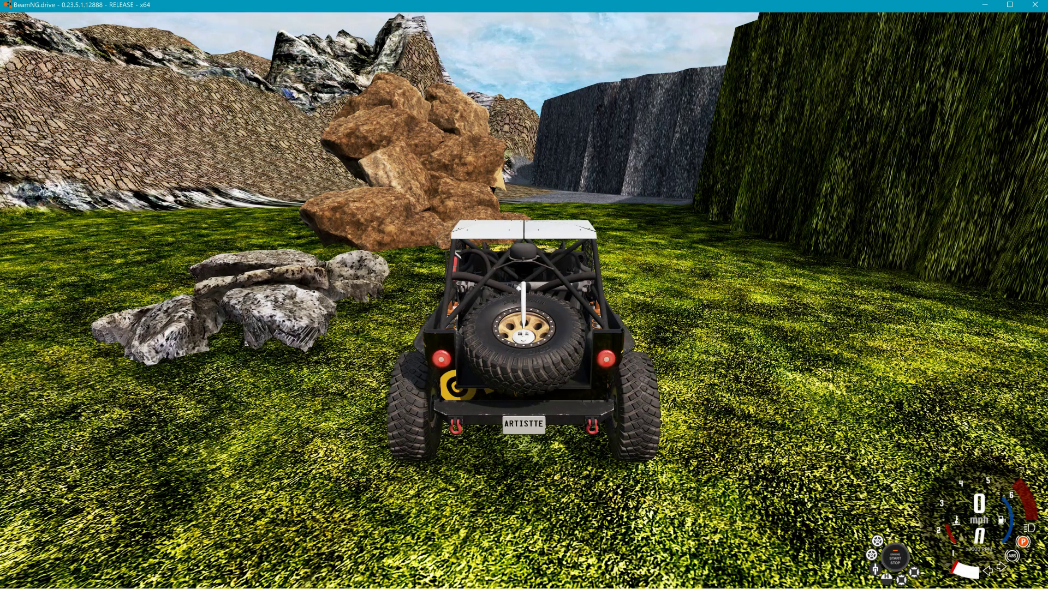
# Step: Drive the Crawler into the rock pile to test its collision and view the result with the free camera
pyautogui.press('Up')
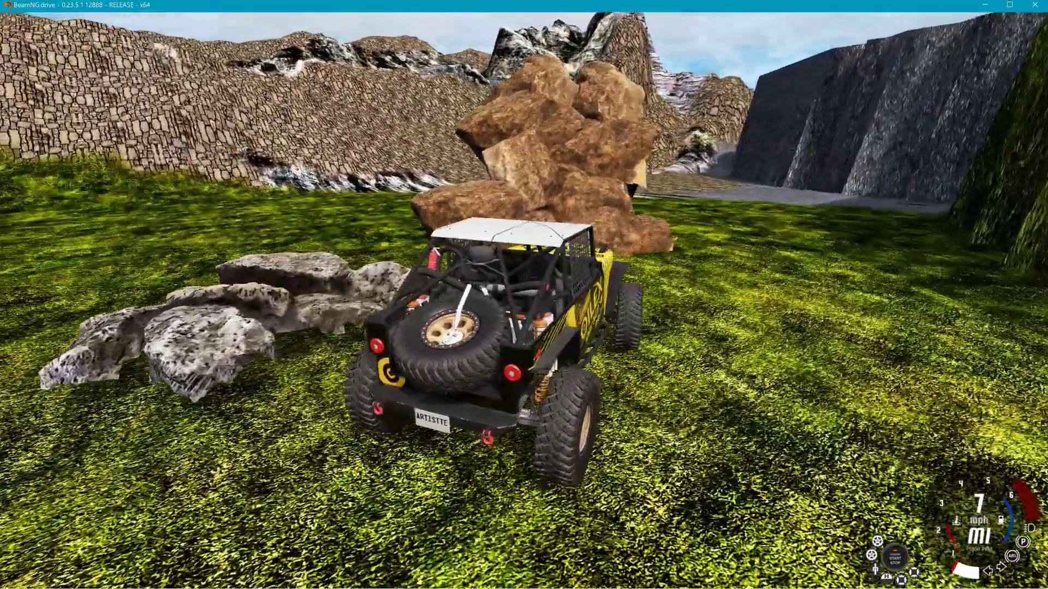
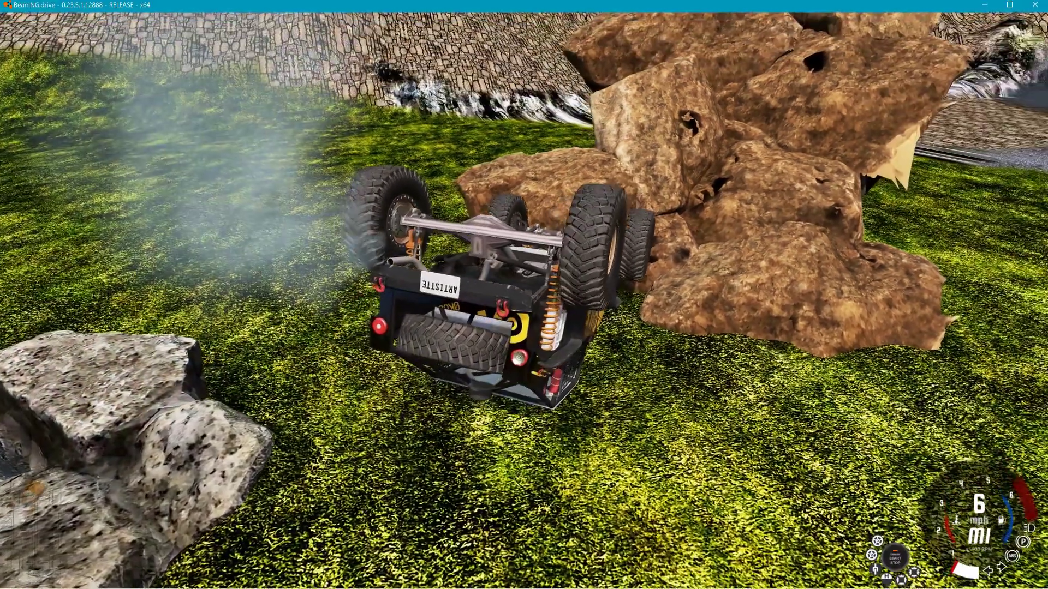
pyautogui.hotkey('shift', 'c')
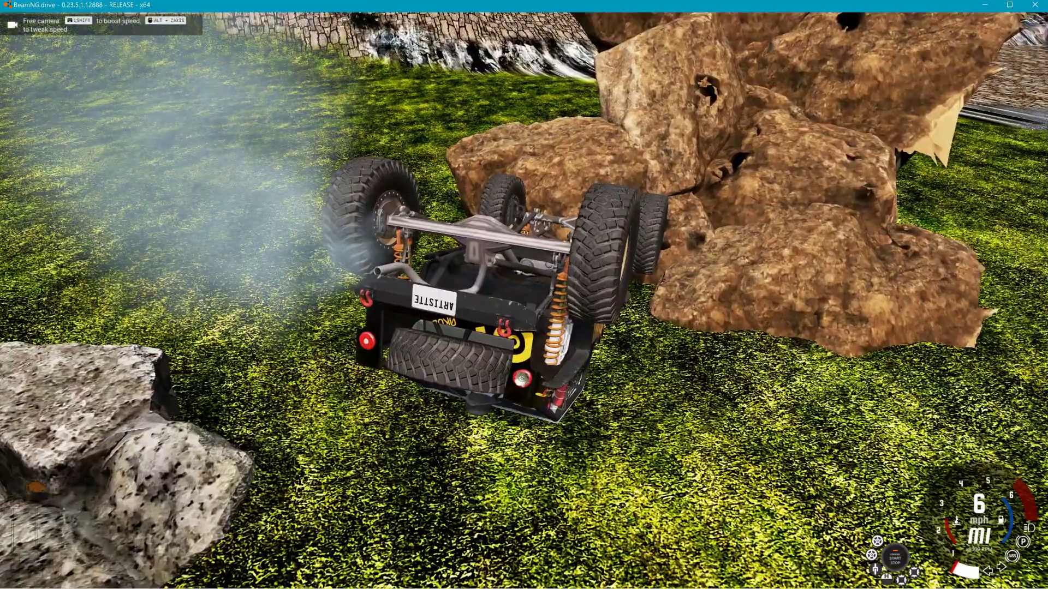
pyautogui.press('s')
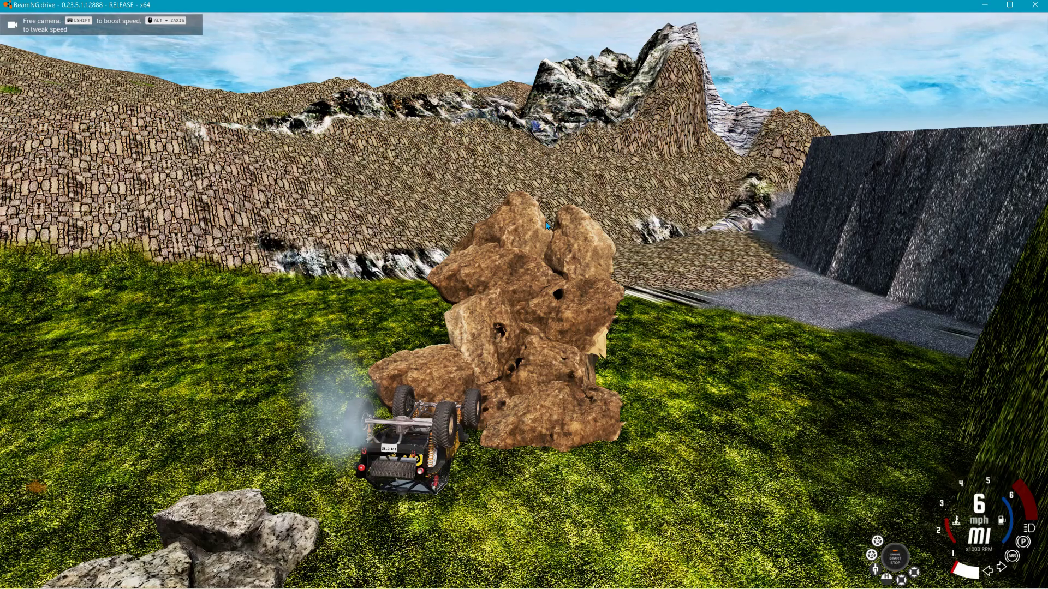
# Step: In the world editor, raise the top rock of the brown boulder stack to a vertical position of 198.670
pyautogui.press('F11')
pyautogui.click(537, 244)
pyautogui.moveTo(496, 220); pyautogui.dragTo(497, 44)
pyautogui.moveTo(498, 45); pyautogui.dragTo(475, 298, button='right')
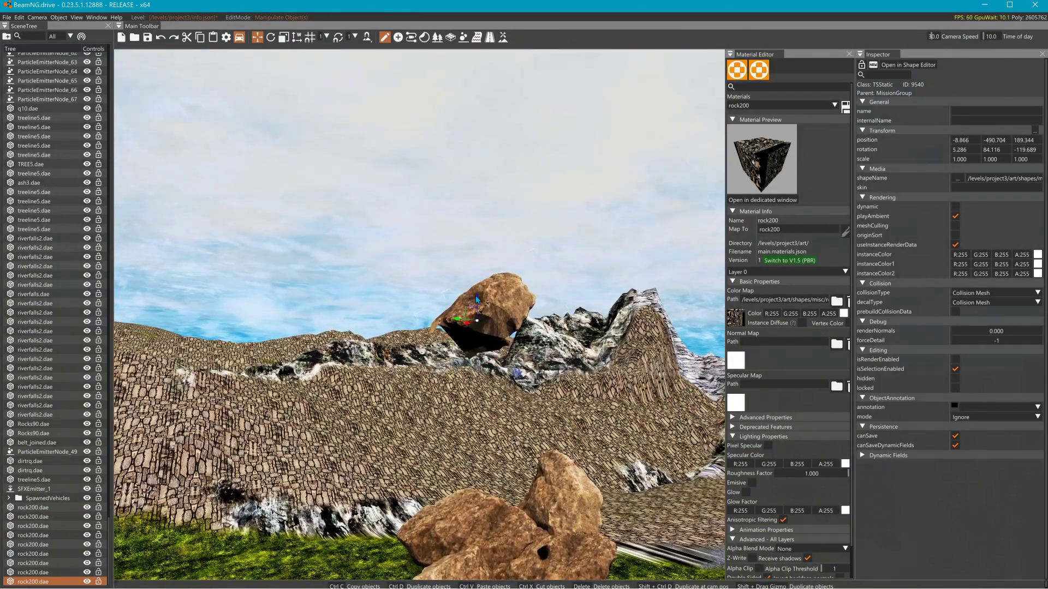
pyautogui.moveTo(478, 300); pyautogui.dragTo(528, 86)
pyautogui.moveTo(528, 86); pyautogui.dragTo(295, 72, button='right')
pyautogui.press('w')
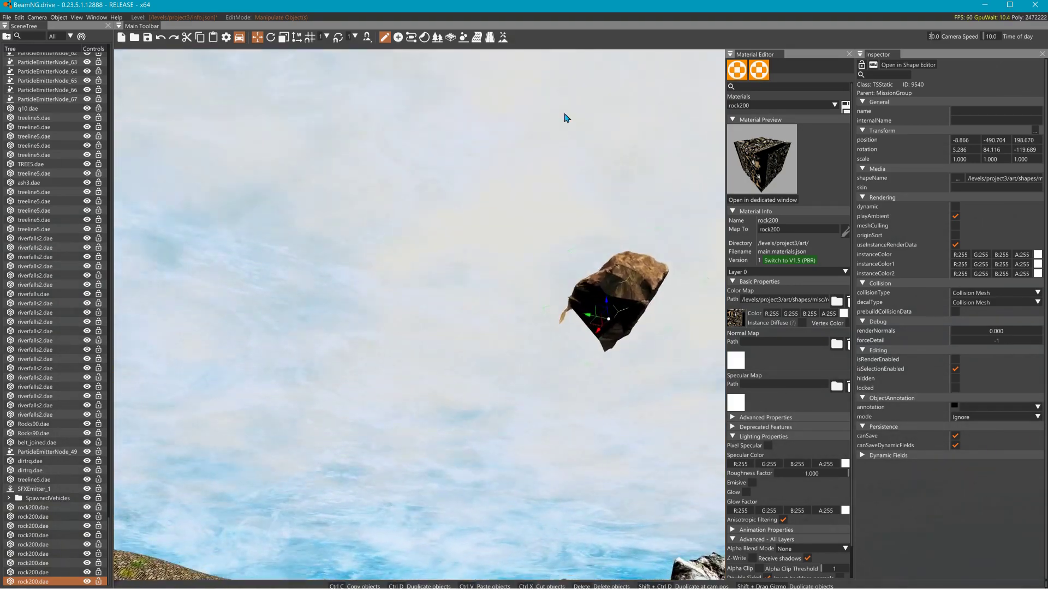
pyautogui.press('F11')
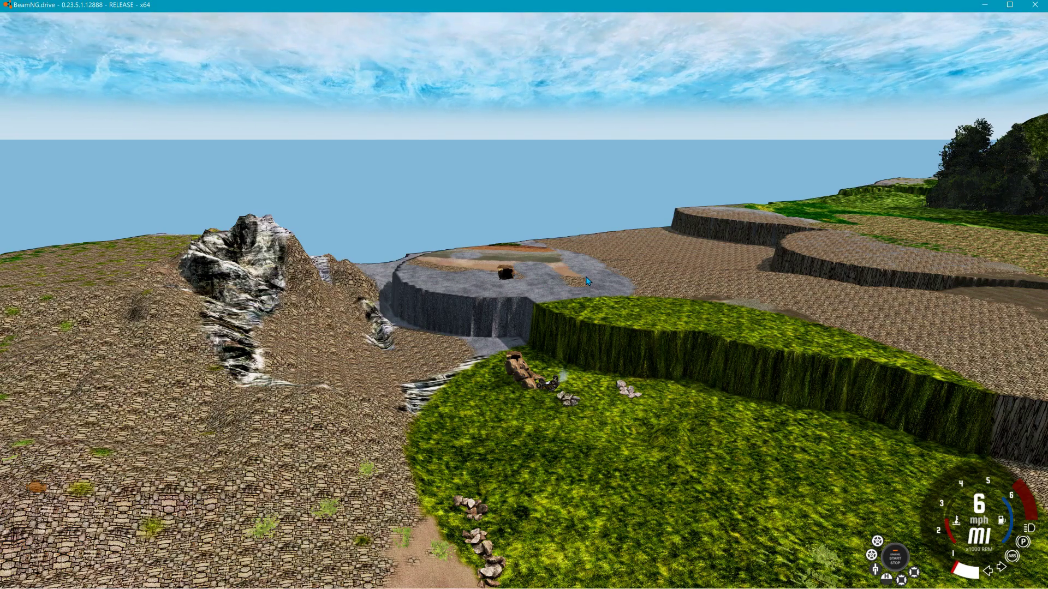
# Step: Survey the terrain from above around the grass field, cliffs and bridge, finishing at the rock floating in the air
pyautogui.moveTo(585, 277); pyautogui.dragTo(582, 344, button='right')
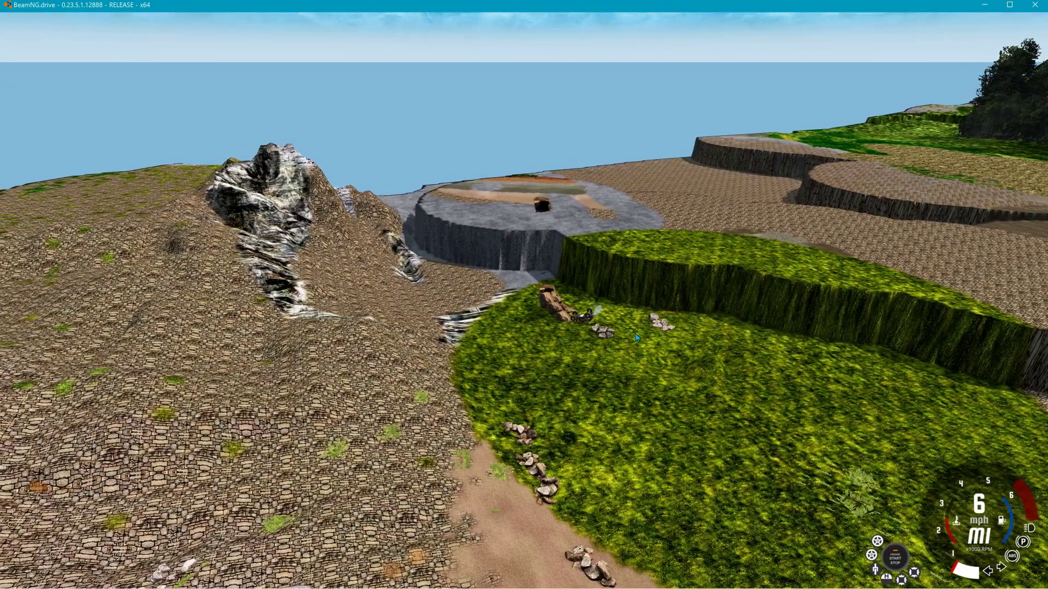
pyautogui.moveTo(584, 282); pyautogui.dragTo(699, 320, button='right')
pyautogui.press('s')
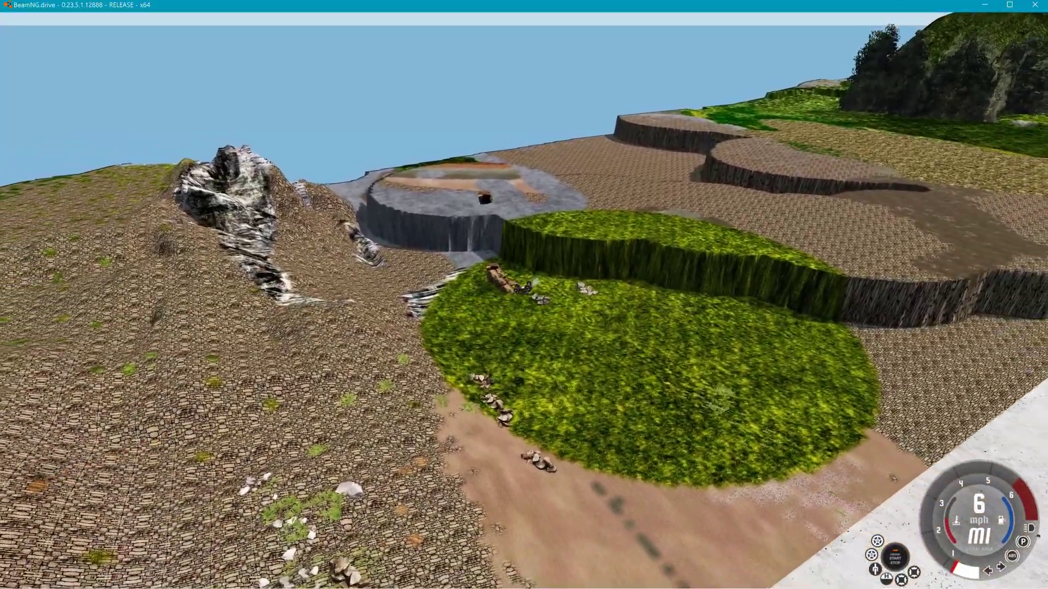
pyautogui.press('a')
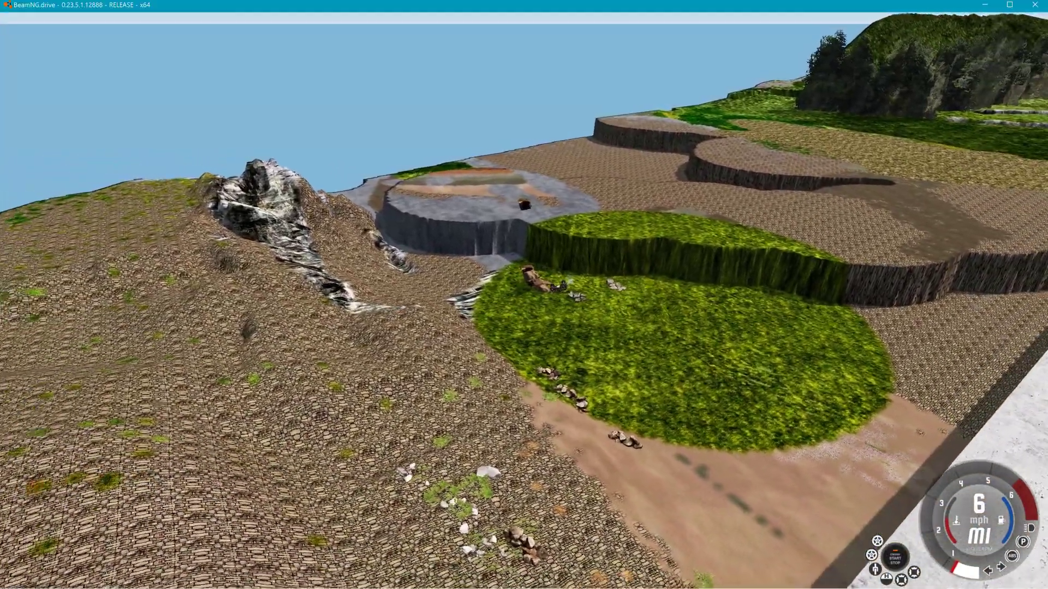
pyautogui.press('a')
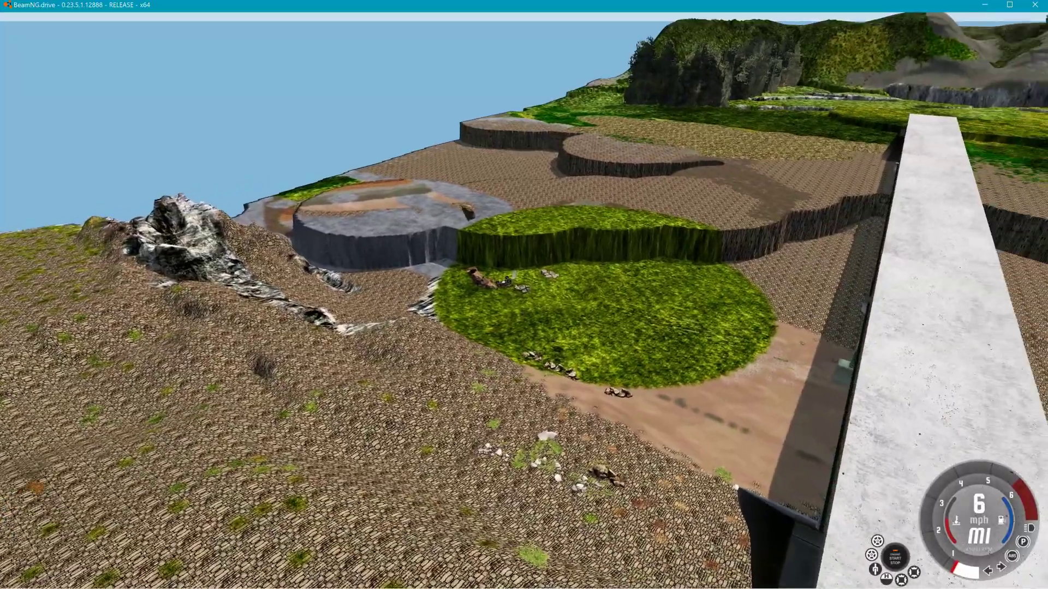
pyautogui.press('a')
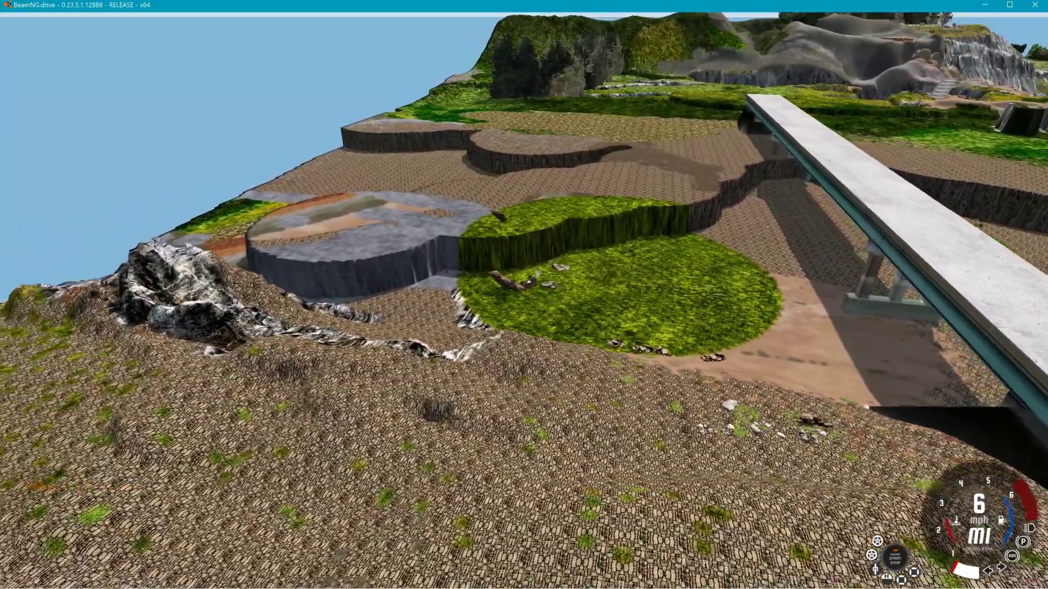
pyautogui.press('a')
pyautogui.press('a')
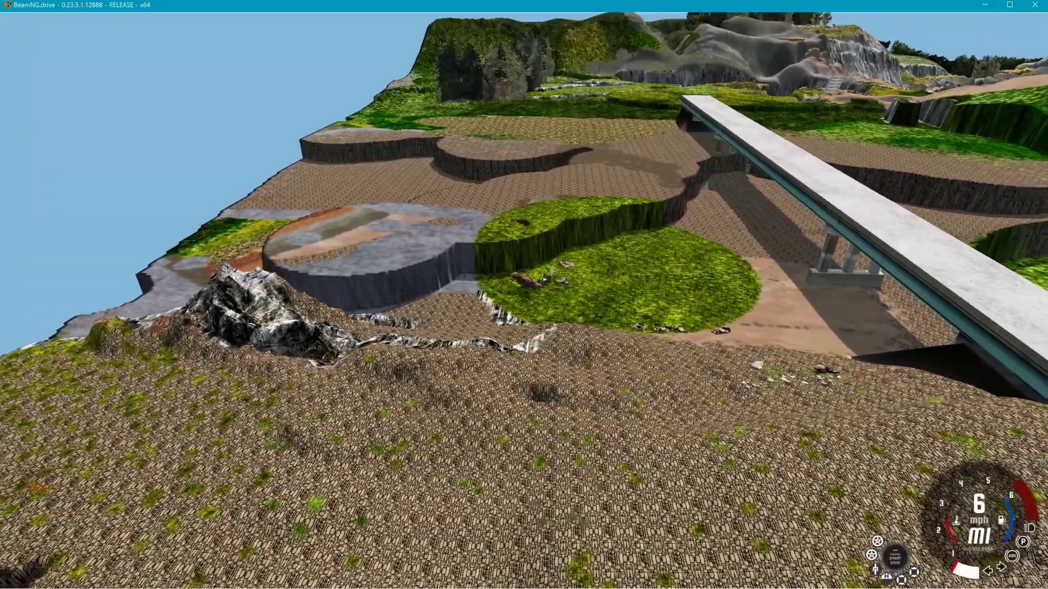
pyautogui.press('a')
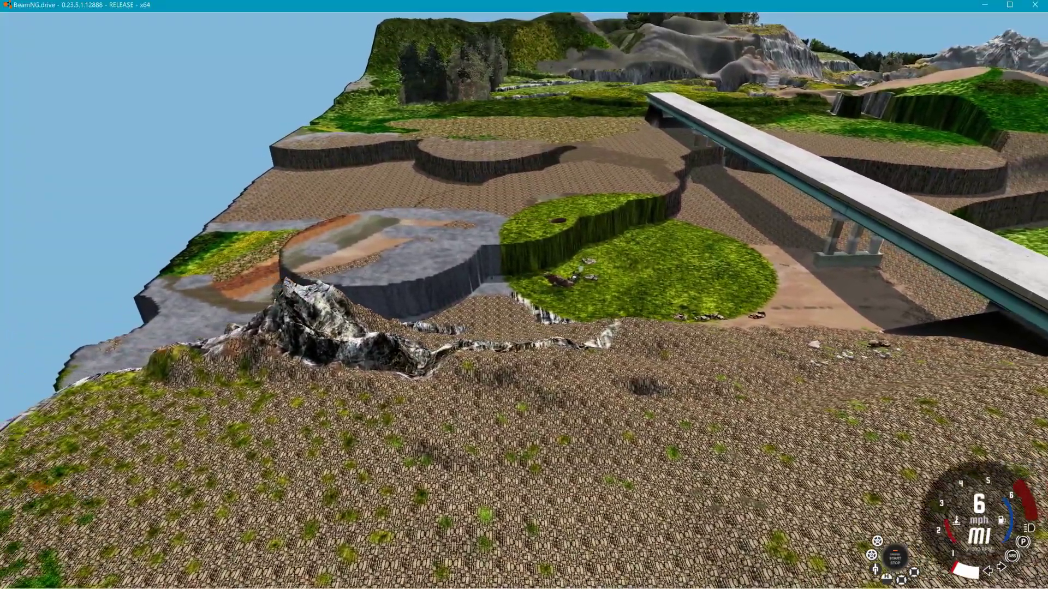
pyautogui.press('a')
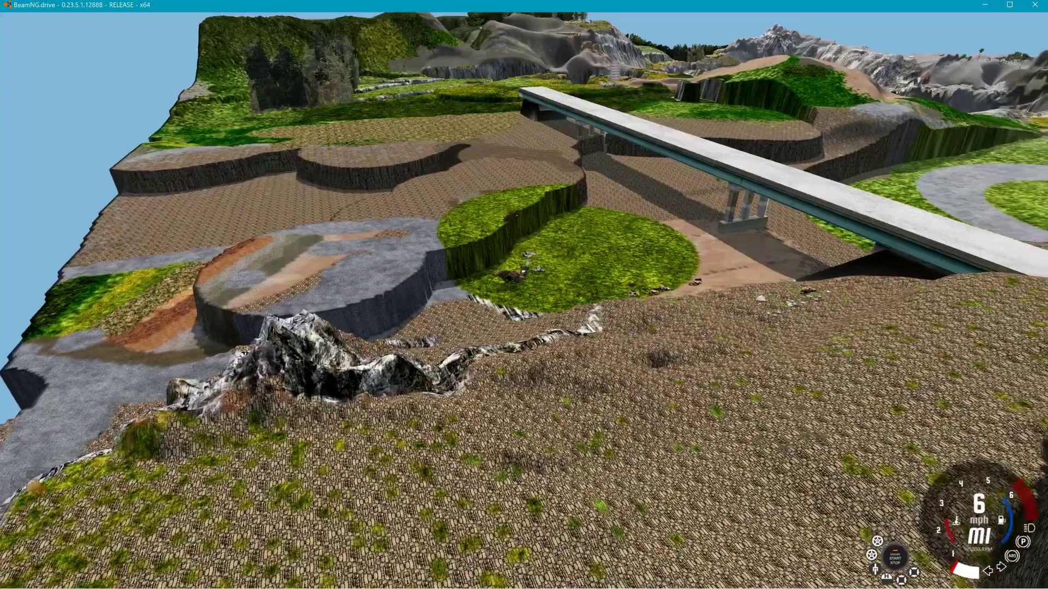
pyautogui.press('a')
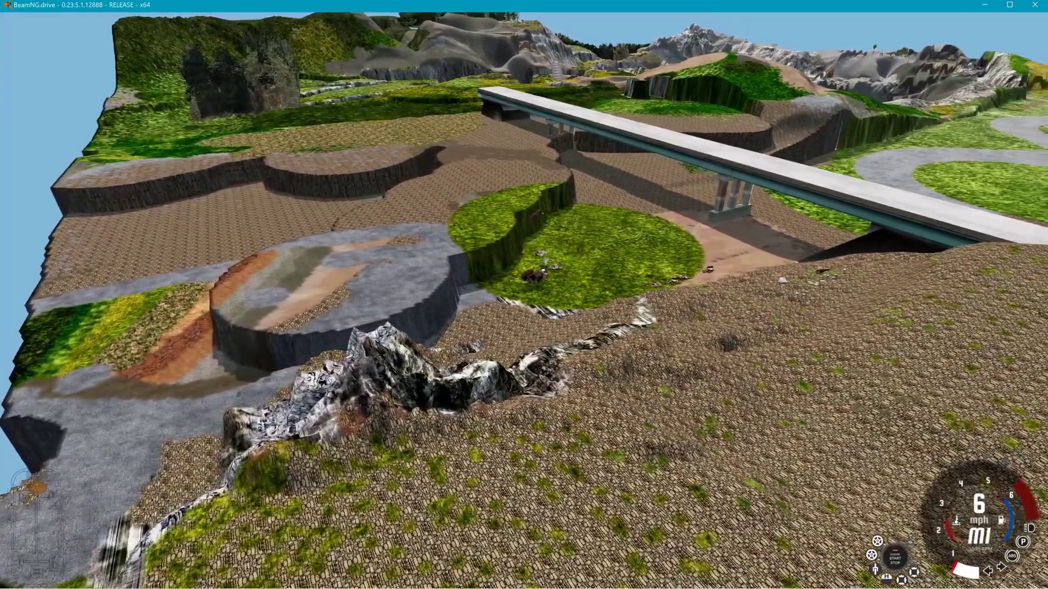
pyautogui.press('a')
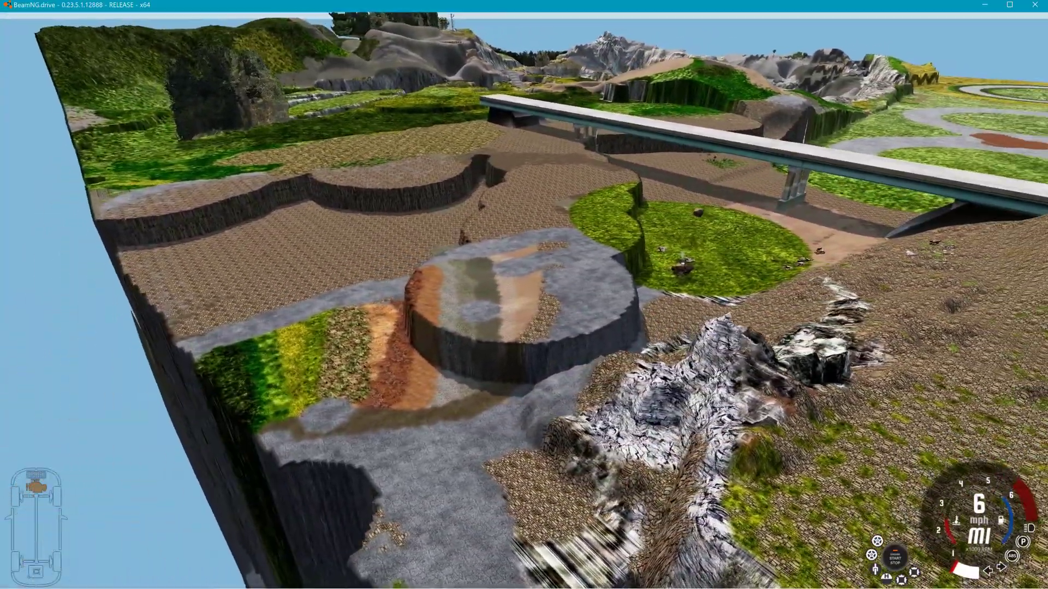
pyautogui.moveTo(523, 382); pyautogui.dragTo(648, 367, button='right')
pyautogui.press('a')
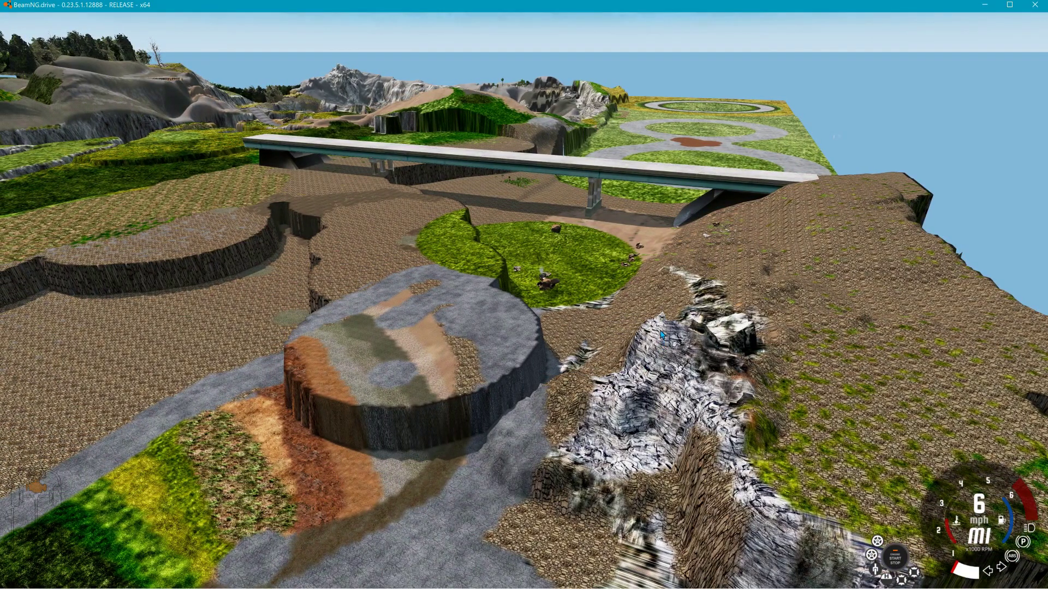
pyautogui.press('a')
pyautogui.moveTo(835, 137); pyautogui.dragTo(1025, 141, button='right')
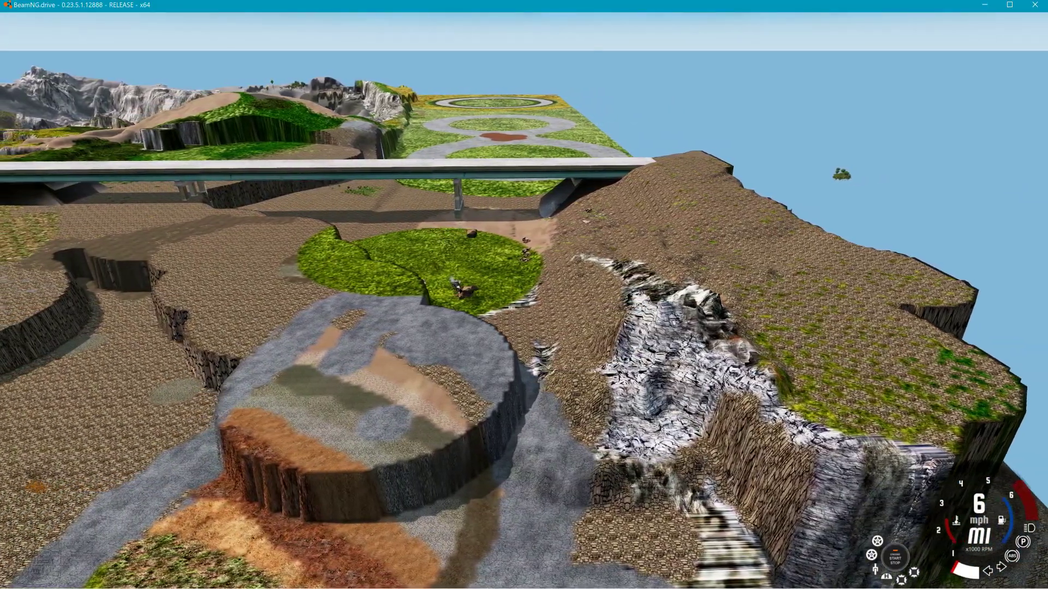
pyautogui.press('a')
pyautogui.moveTo(524, 295)
pyautogui.mouseDown(button='right')
pyautogui.moveTo(570, 287)
pyautogui.moveTo(534, 295)
pyautogui.moveTo(579, 314)
pyautogui.moveTo(527, 299)
pyautogui.moveTo(562, 284)
pyautogui.moveTo(532, 301)
pyautogui.moveTo(549, 290)
pyautogui.moveTo(524, 291)
pyautogui.moveTo(526, 269)
pyautogui.moveTo(525, 304)
pyautogui.mouseUp(button='right')
pyautogui.press('a')
pyautogui.press('a')
pyautogui.press('a')
pyautogui.press('a')
pyautogui.press('a')
pyautogui.press('w')
pyautogui.press('w')
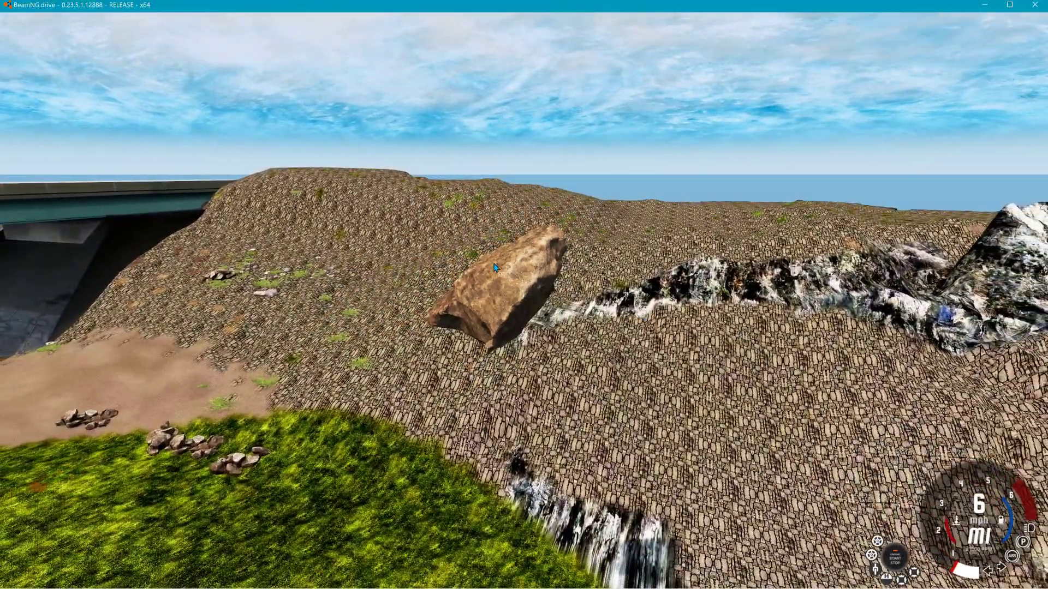
# Step: Open the floating rock in the Shape Editor and force its preview to detail level 2
pyautogui.press('F11')
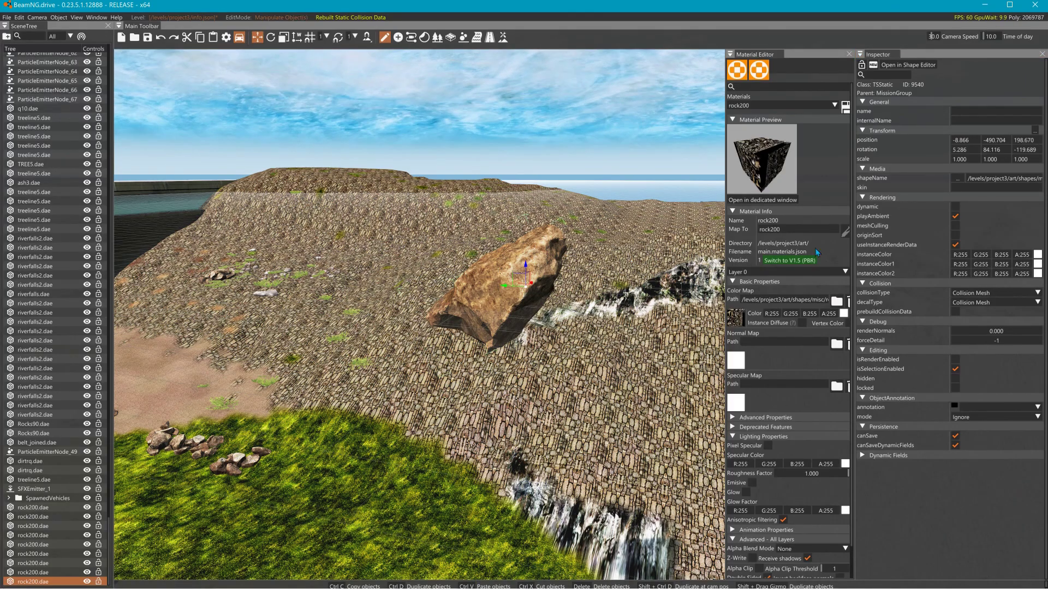
pyautogui.click(928, 65)
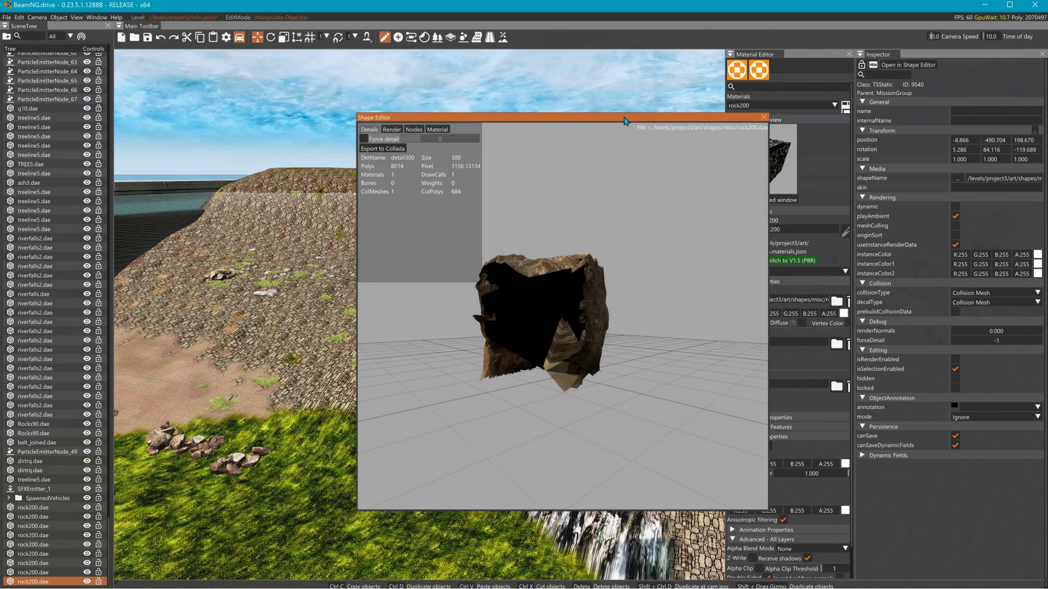
pyautogui.moveTo(625, 121); pyautogui.dragTo(585, 121)
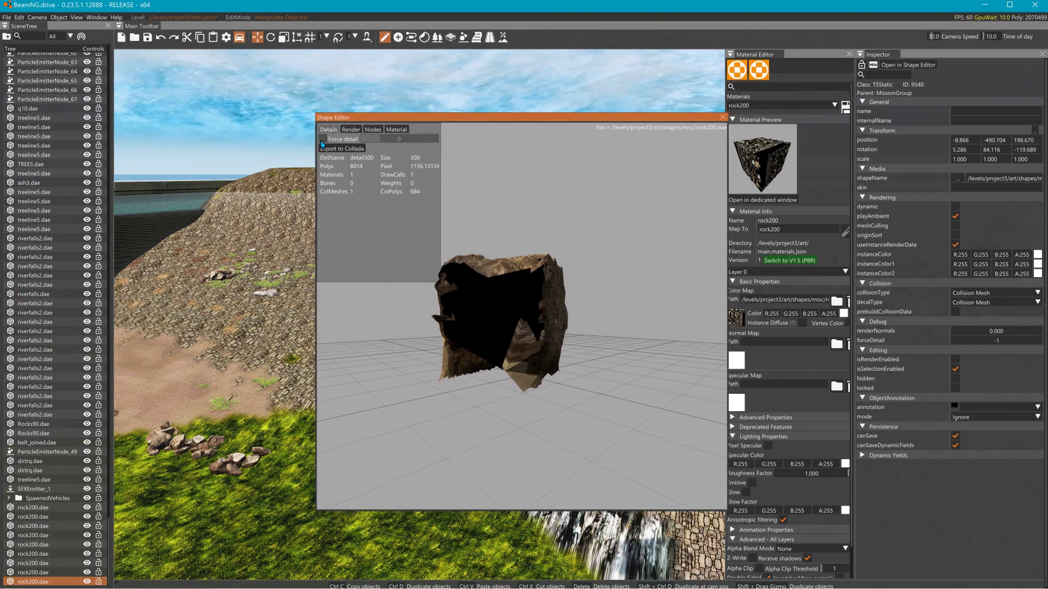
pyautogui.moveTo(358, 145); pyautogui.dragTo(413, 150)
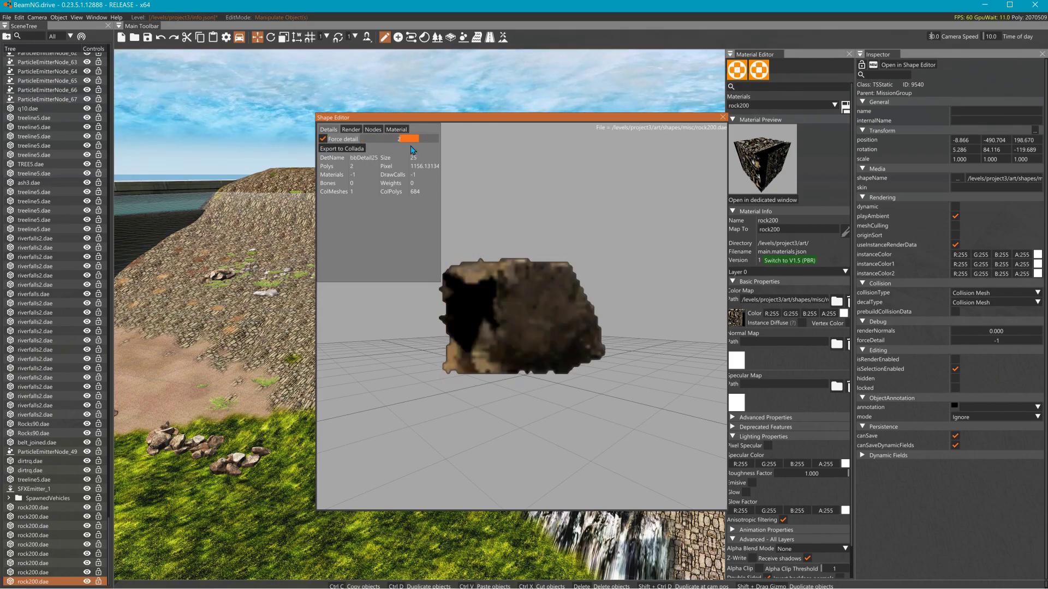
pyautogui.moveTo(516, 335); pyautogui.dragTo(542, 343)
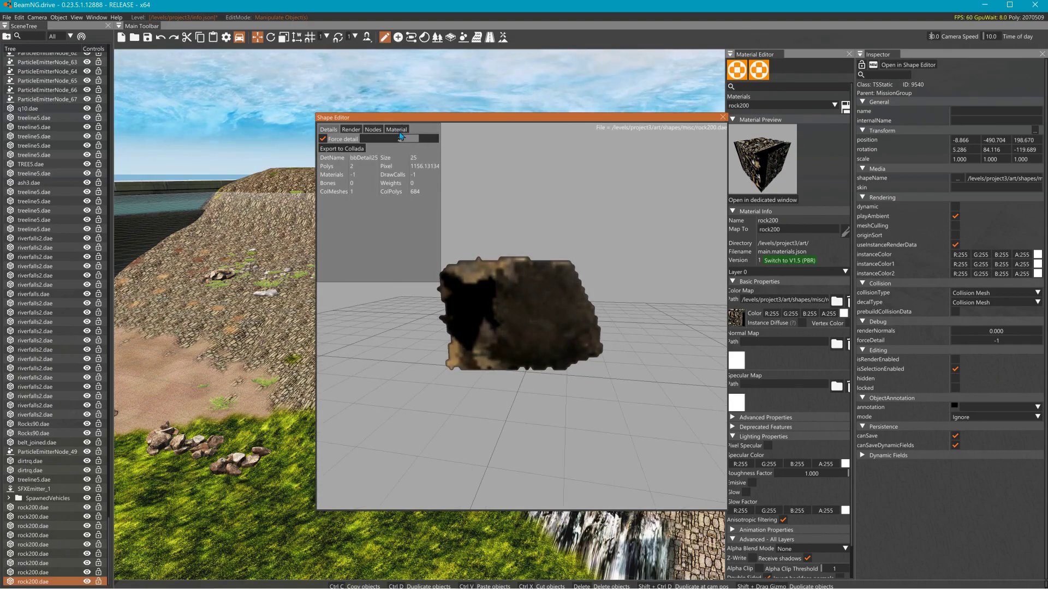
# Step: Inspect the rock at forced detail level 1 from several angles, and return the preview to level 2
pyautogui.moveTo(409, 143); pyautogui.dragTo(396, 147)
pyautogui.moveTo(573, 337); pyautogui.dragTo(587, 417)
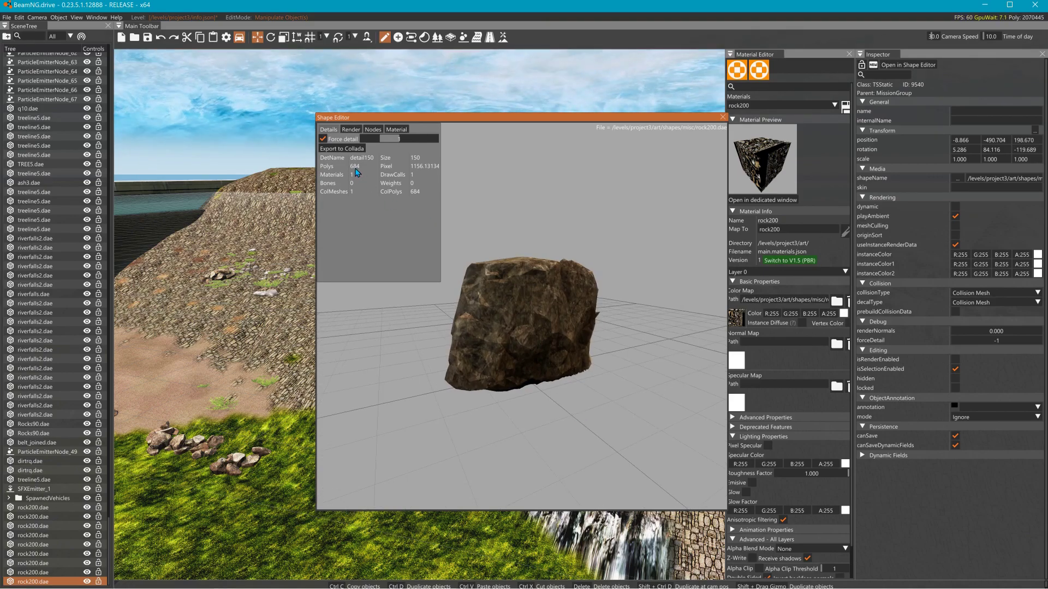
pyautogui.moveTo(496, 339); pyautogui.dragTo(519, 339)
pyautogui.moveTo(377, 144); pyautogui.dragTo(420, 141)
pyautogui.moveTo(487, 304)
pyautogui.mouseDown()
pyautogui.moveTo(575, 299)
pyautogui.moveTo(469, 305)
pyautogui.mouseUp()
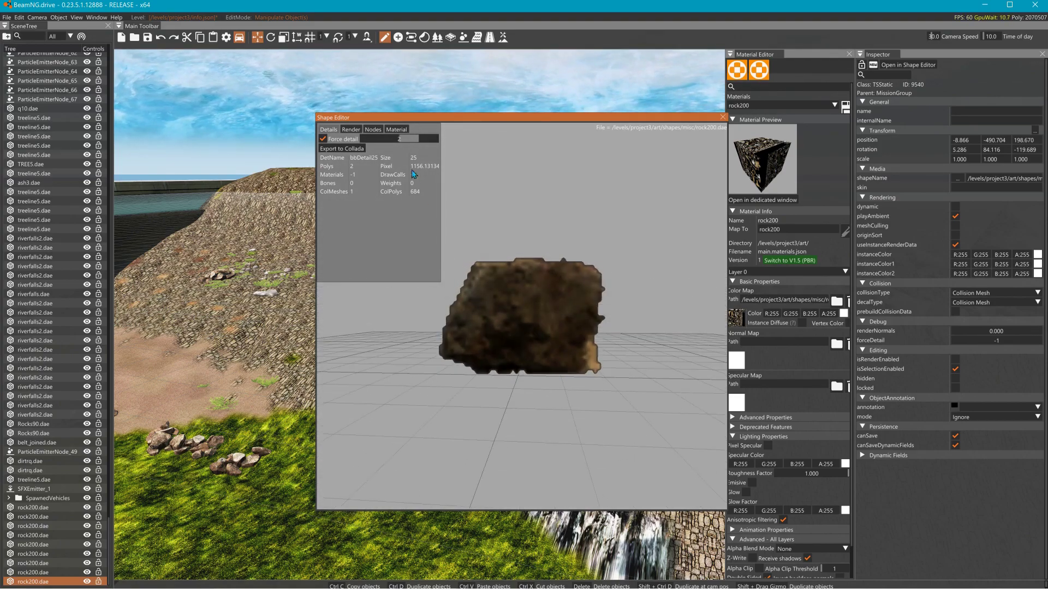
# Step: Force the rock preview to detail level 0 and check the shape's nodes
pyautogui.moveTo(406, 142); pyautogui.dragTo(378, 144)
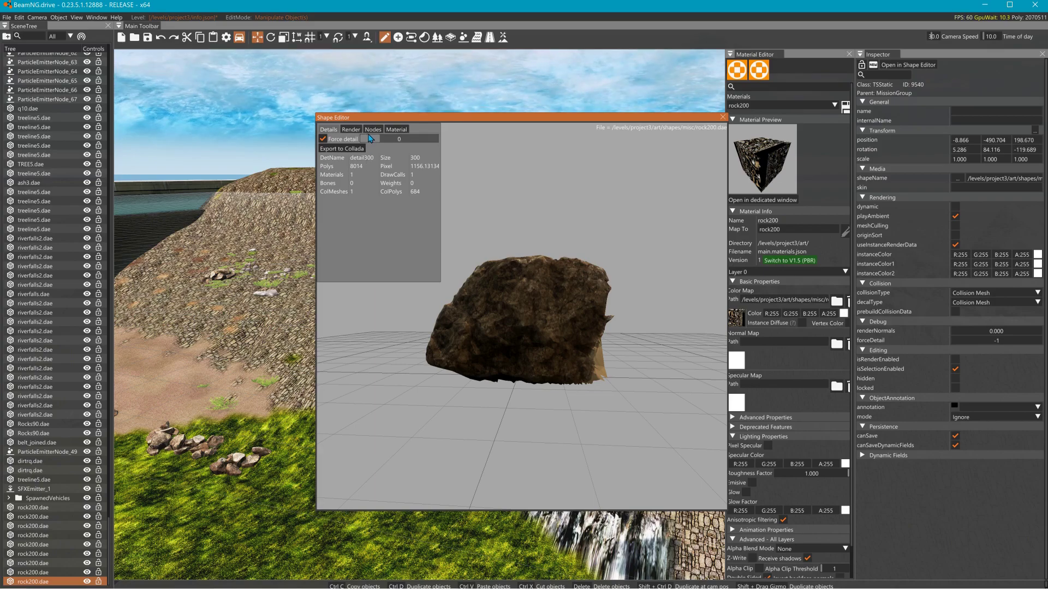
pyautogui.click(373, 130)
pyautogui.click(328, 130)
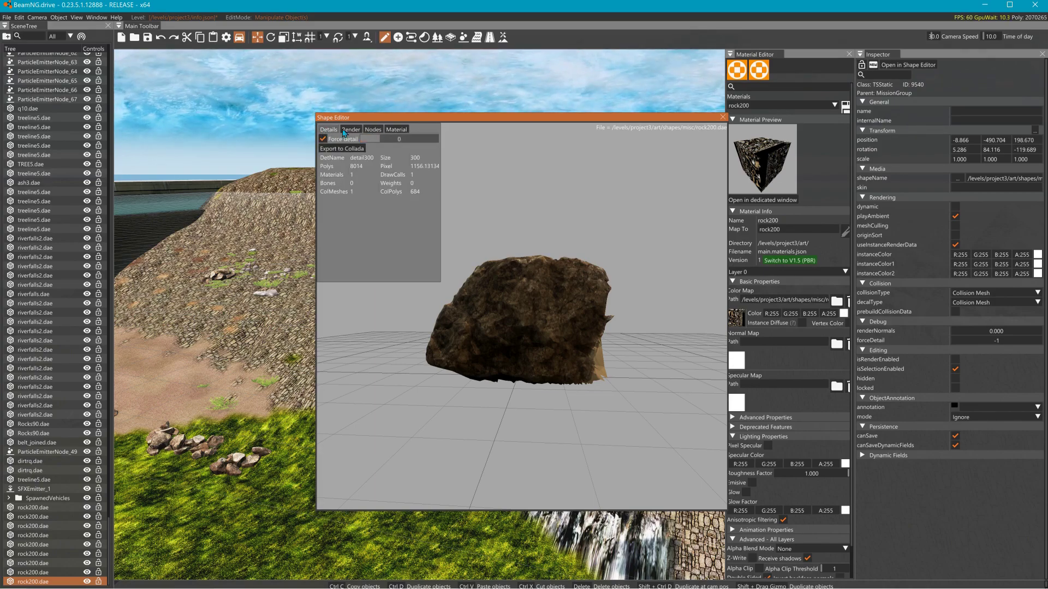
# Step: Compare the rock's forced detail levels 1, 2 and 3, ending on level 0
pyautogui.moveTo(376, 143); pyautogui.dragTo(386, 143)
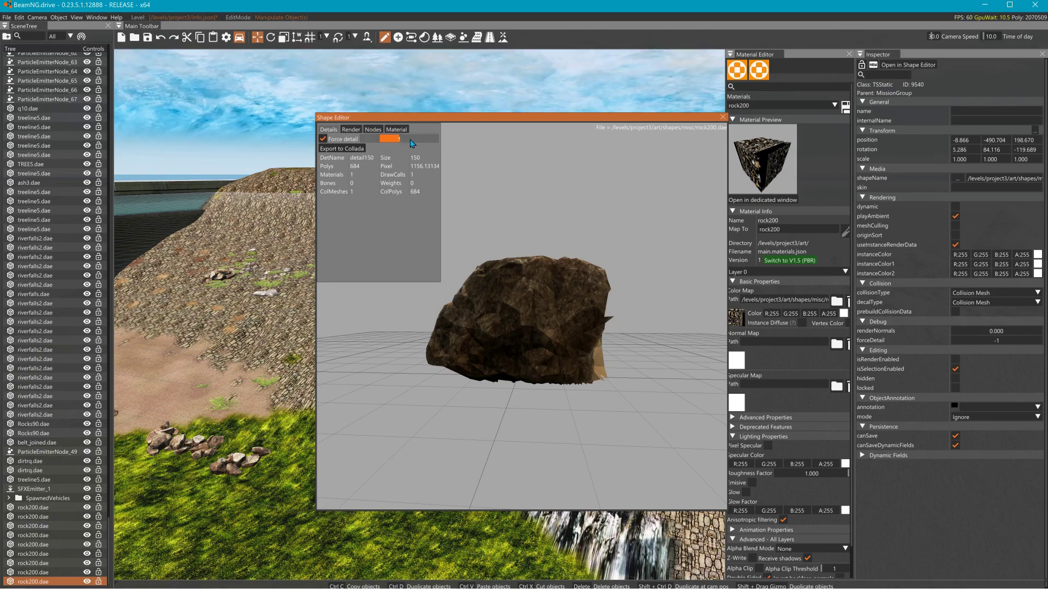
pyautogui.moveTo(428, 143); pyautogui.dragTo(401, 143)
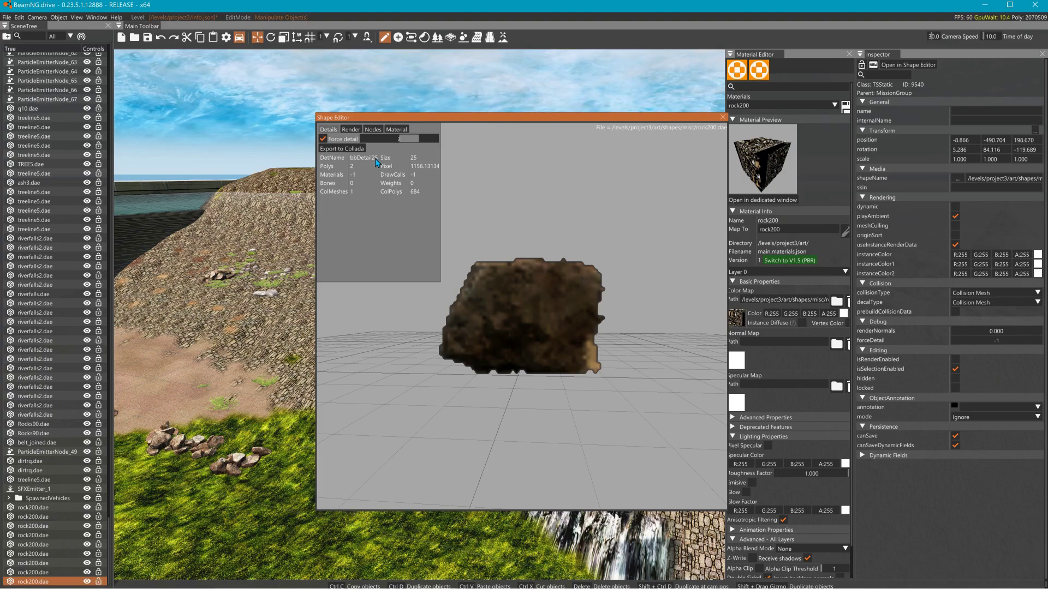
pyautogui.moveTo(412, 138); pyautogui.dragTo(431, 139)
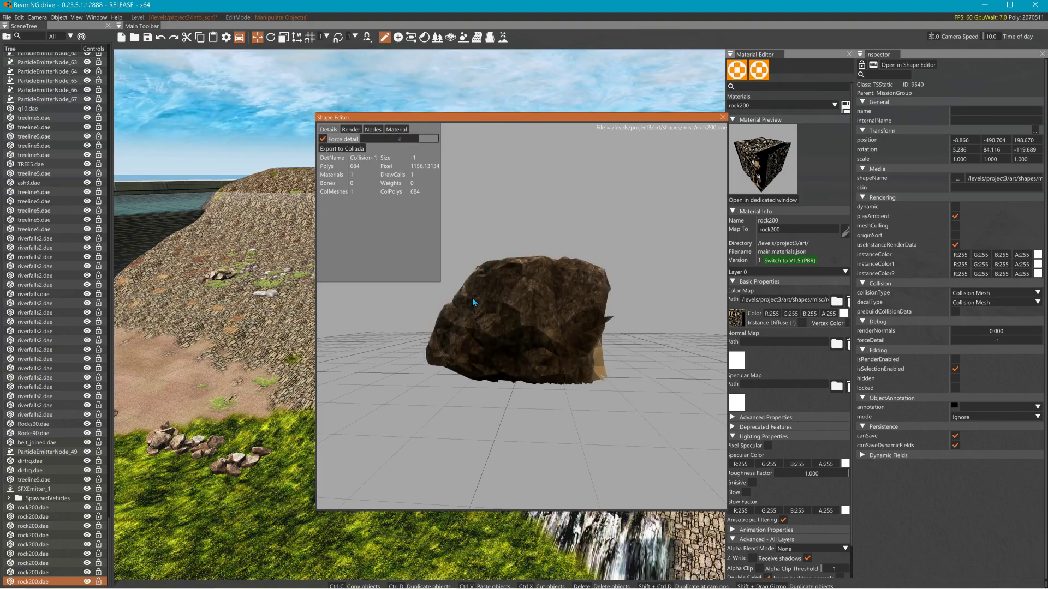
pyautogui.moveTo(429, 138); pyautogui.dragTo(371, 147)
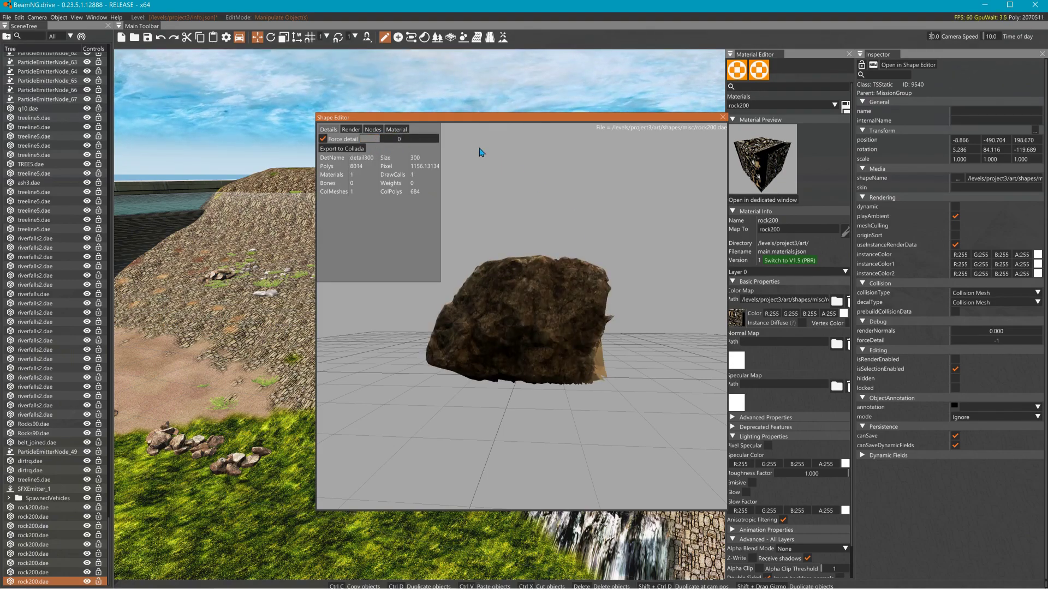
# Step: Inspect the rock shape's rock200 material and close the Shape Editor
pyautogui.click(401, 131)
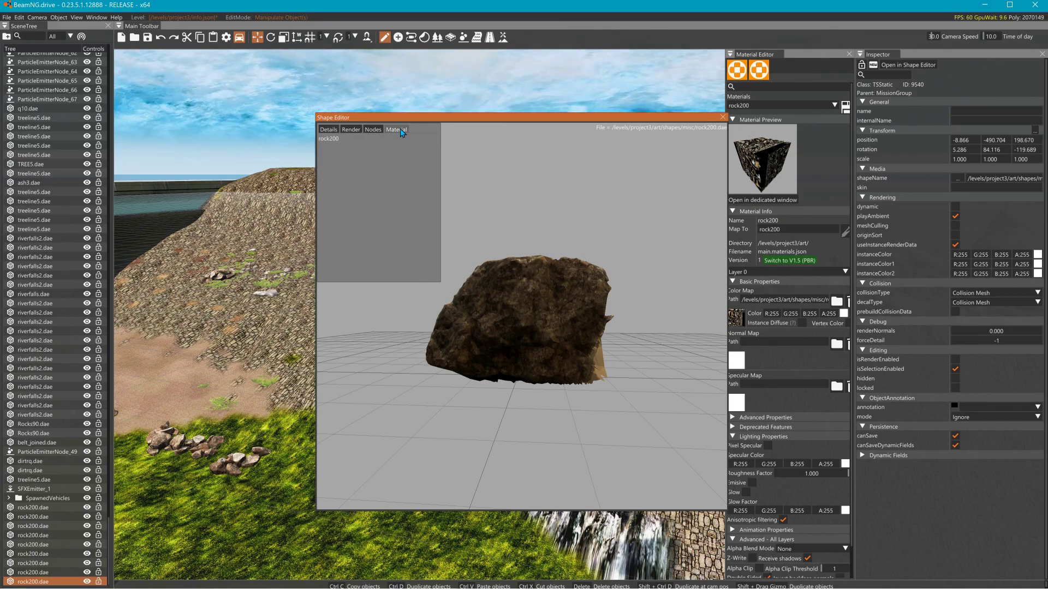
pyautogui.click(335, 139)
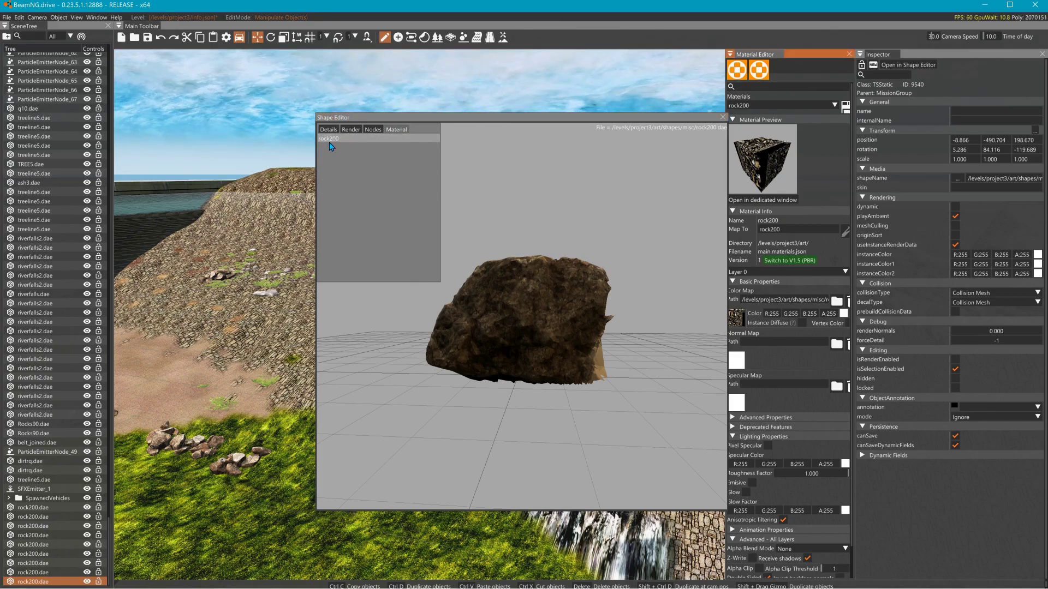
pyautogui.moveTo(547, 128); pyautogui.dragTo(441, 150)
pyautogui.click(617, 138)
# Step: Select the grey rock pile beside the overturned vehicle and widen the Material Editor to reveal its full texture paths
pyautogui.moveTo(555, 297); pyautogui.dragTo(527, 283, button='right')
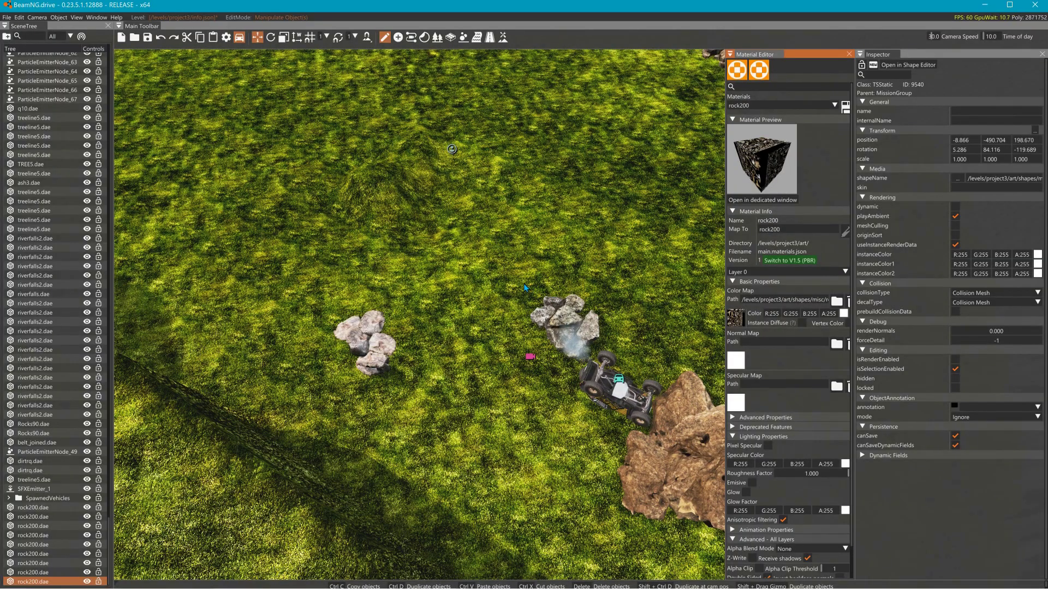
pyautogui.moveTo(527, 284); pyautogui.dragTo(513, 292, button='right')
pyautogui.press('w')
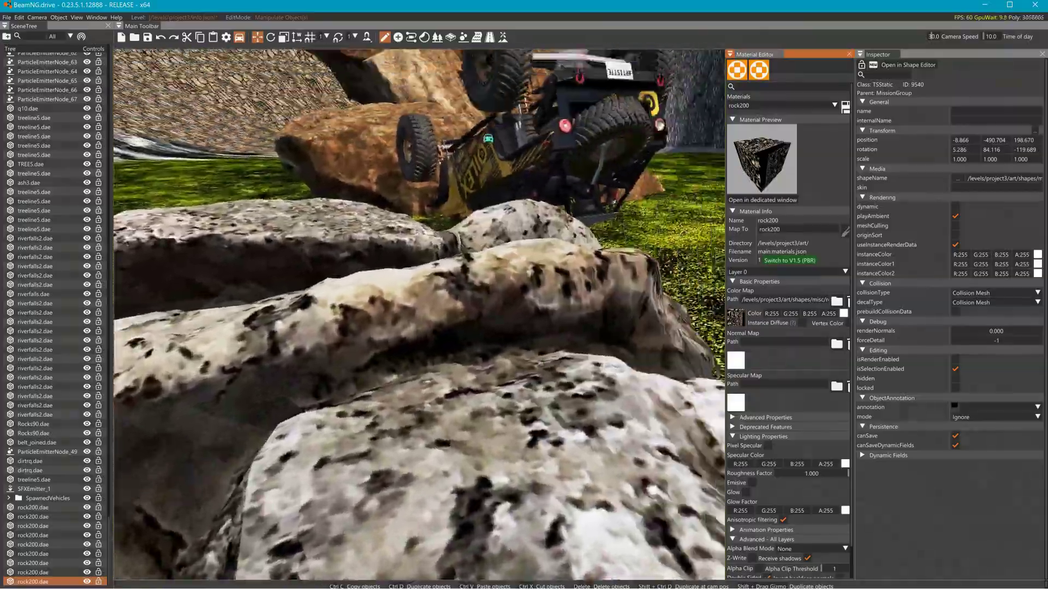
pyautogui.press('s')
pyautogui.click(476, 353)
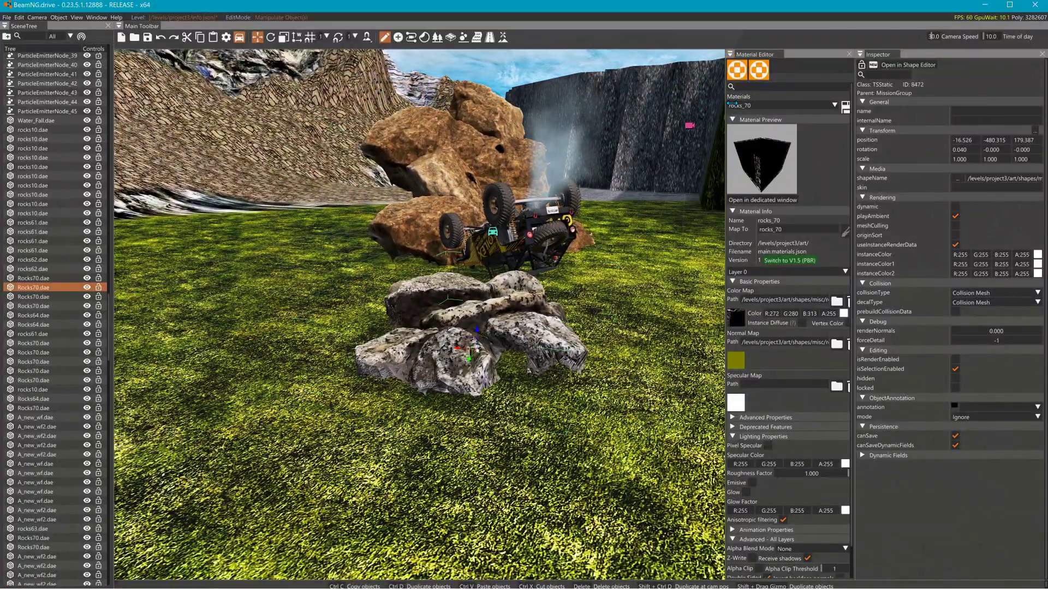
pyautogui.moveTo(726, 104); pyautogui.dragTo(678, 104)
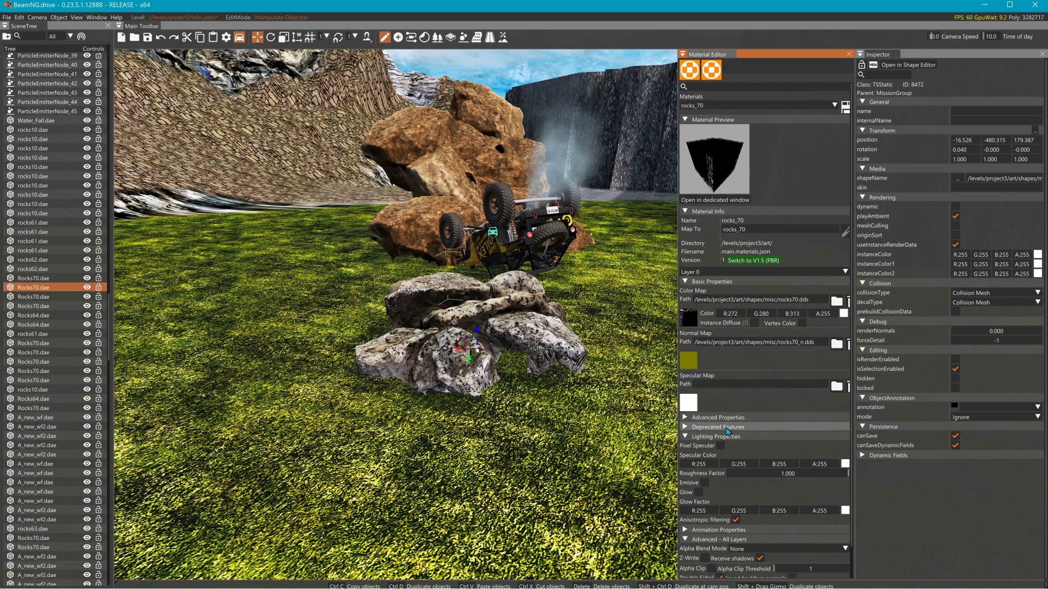
# Step: Select the tall brown boulder behind the overturned vehicle and check the texture maps of its rock200 material
pyautogui.click(480, 99)
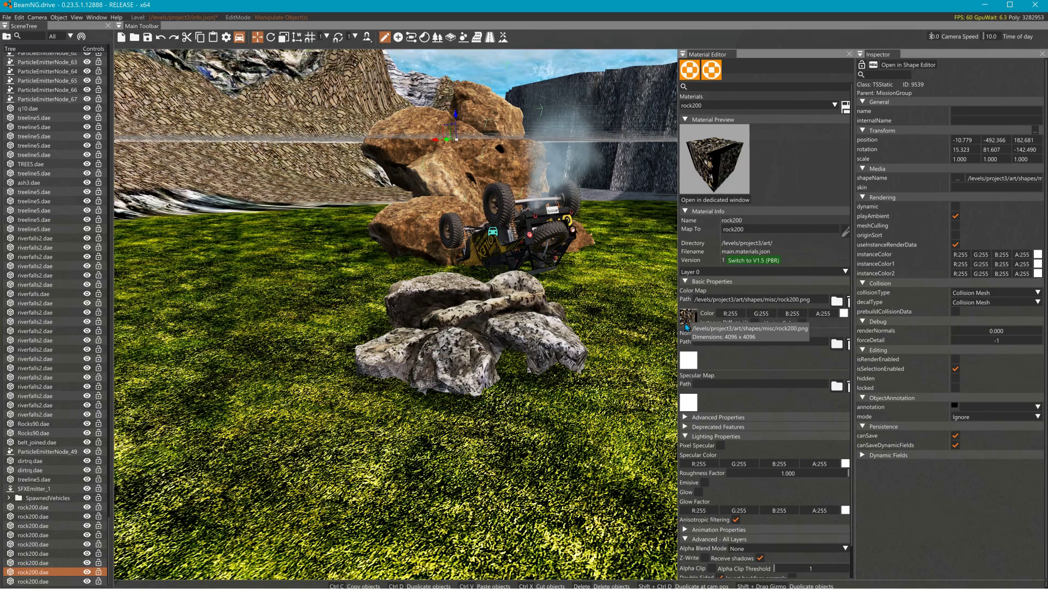
pyautogui.click(695, 367)
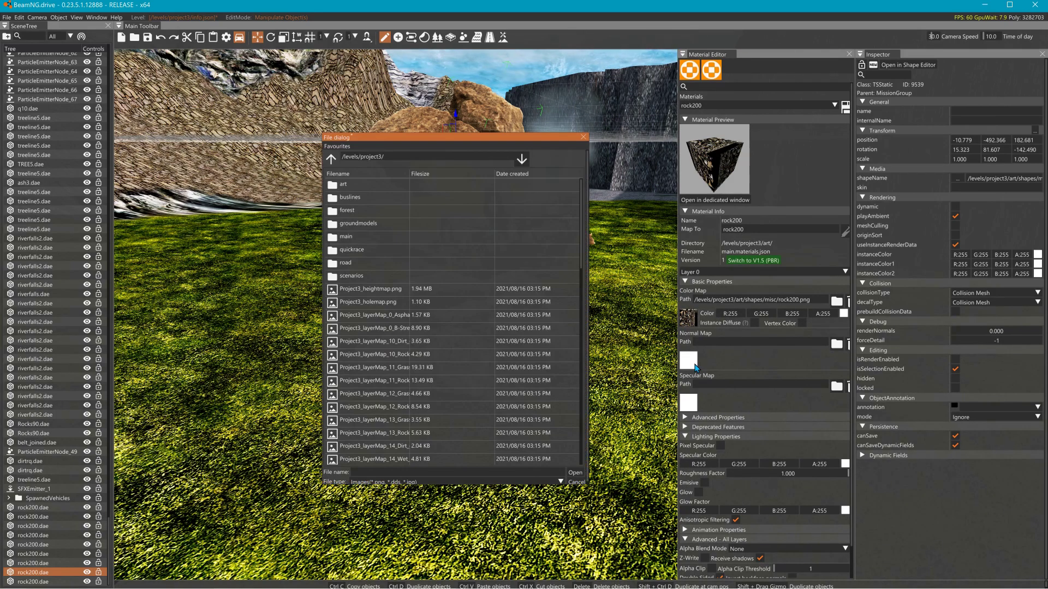
pyautogui.click(584, 139)
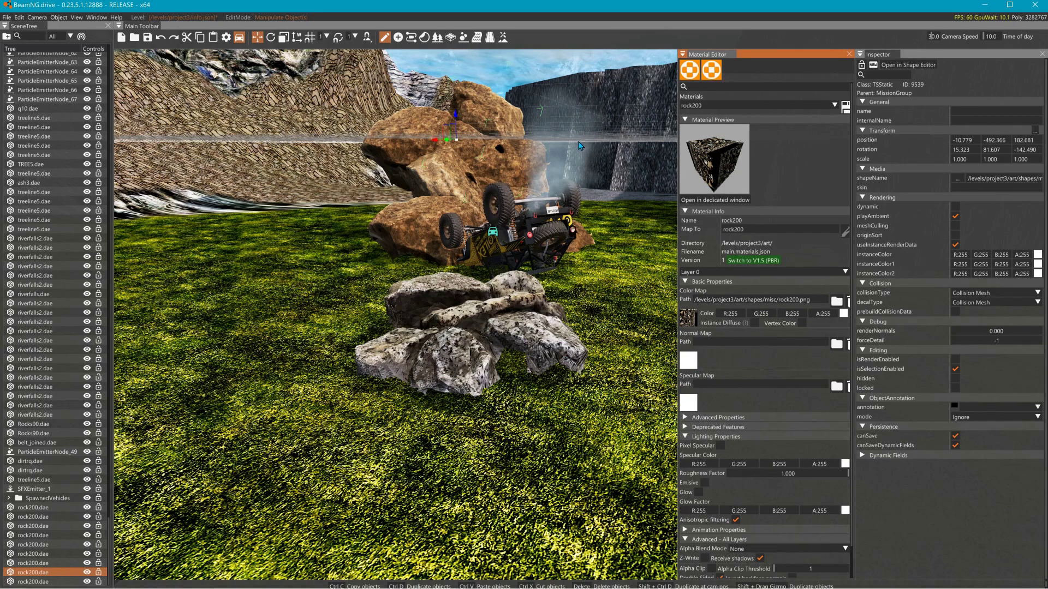
# Step: Switch to GIMP and bring up the dialog for opening an image
pyautogui.click(983, 5)
pyautogui.doubleClick(981, 12)
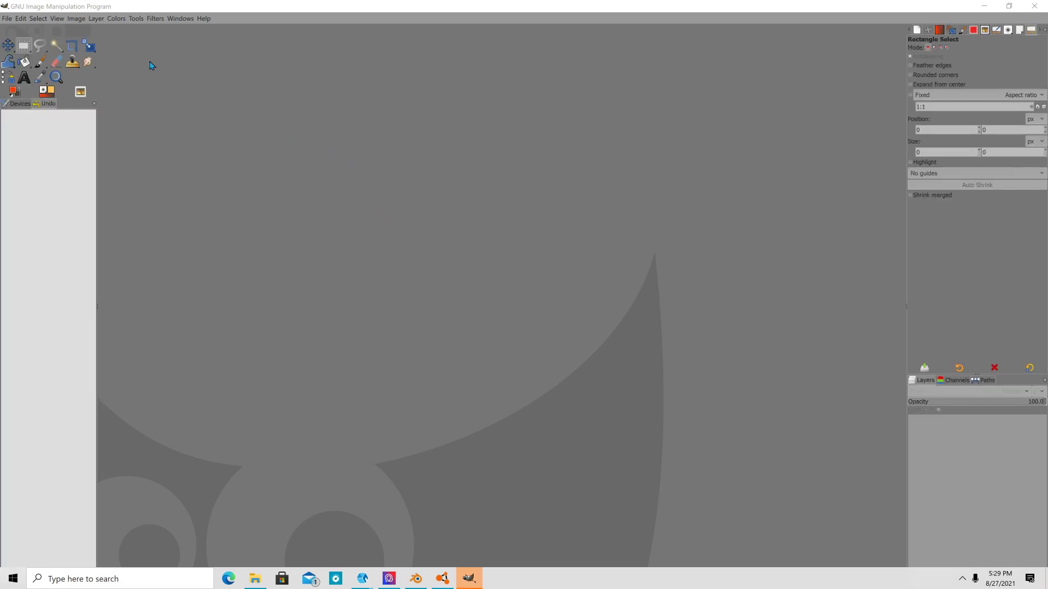
pyautogui.click(5, 22)
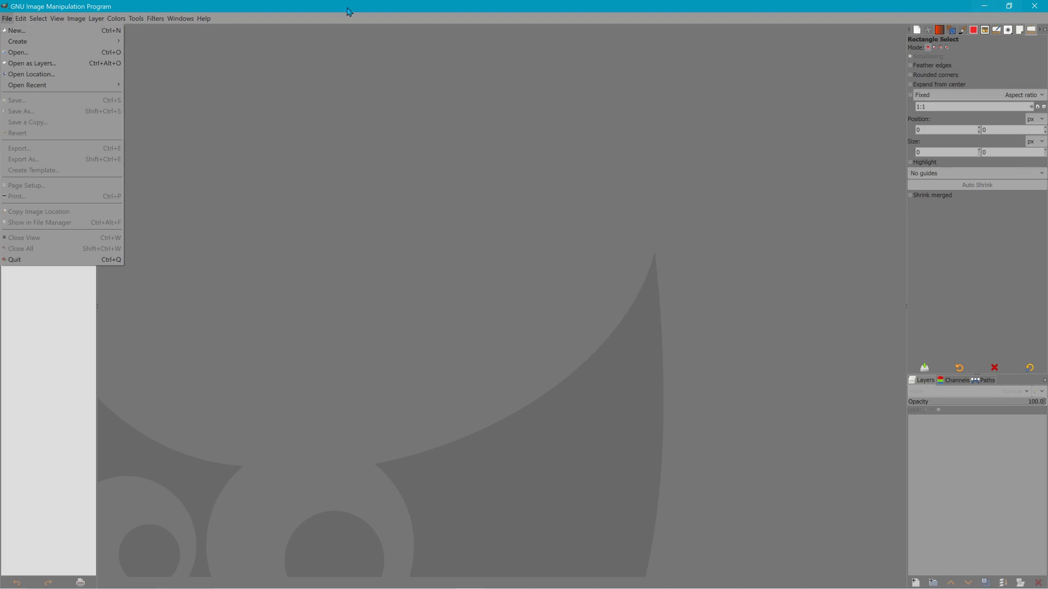
pyautogui.click(19, 53)
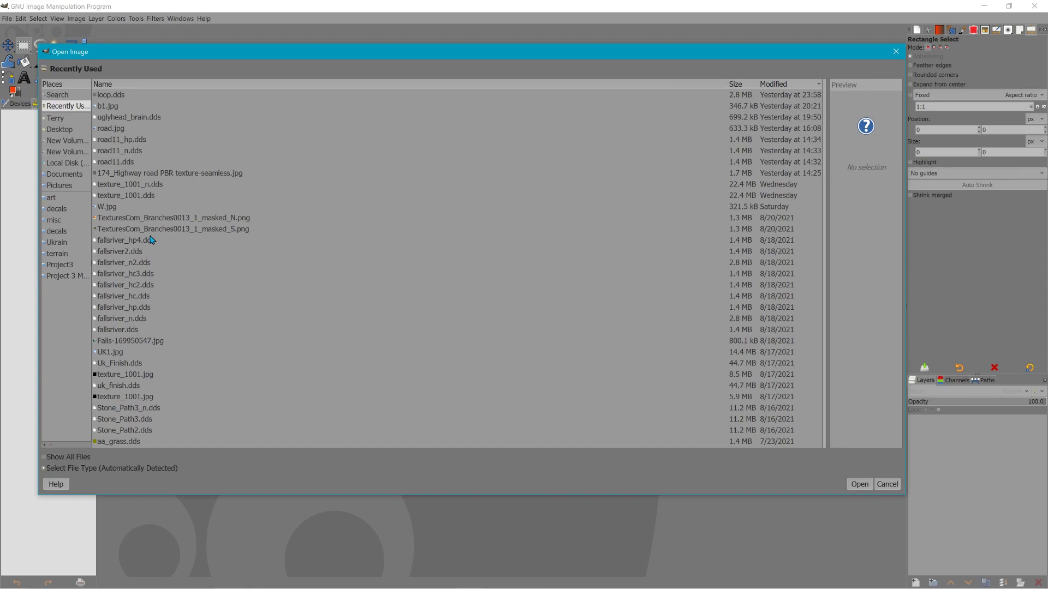
pyautogui.moveTo(334, 583)
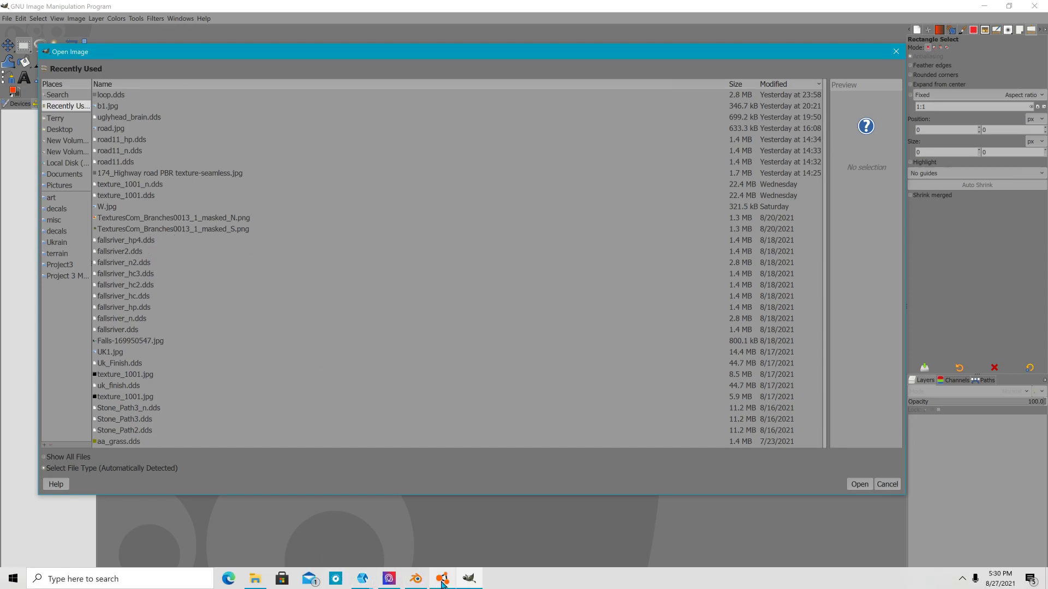
pyautogui.moveTo(444, 585)
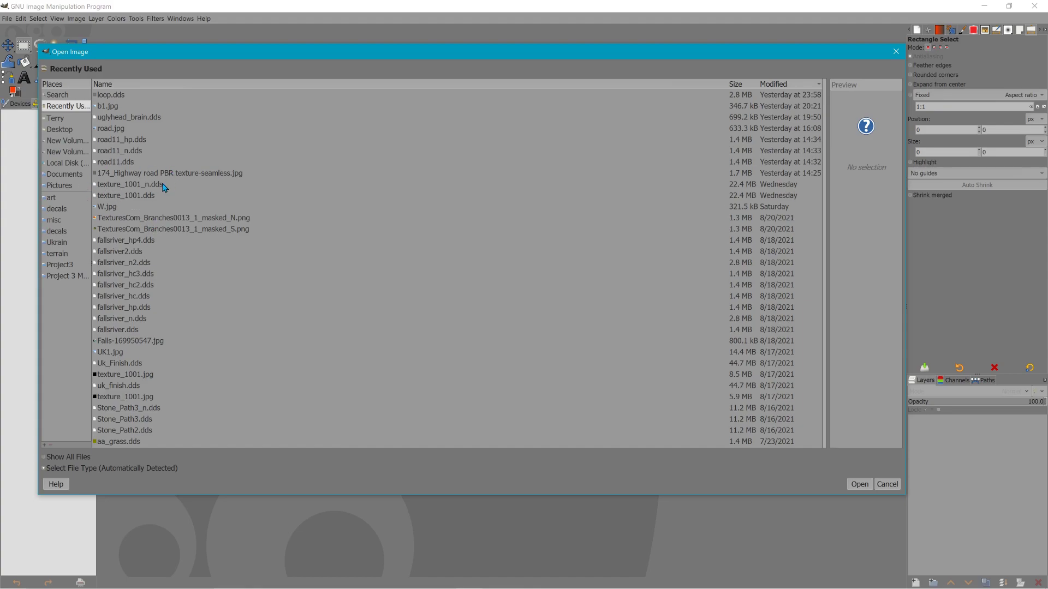
# Step: Open rock200.png from the Project3 level's art/shapes/misc folder
pyautogui.click(76, 277)
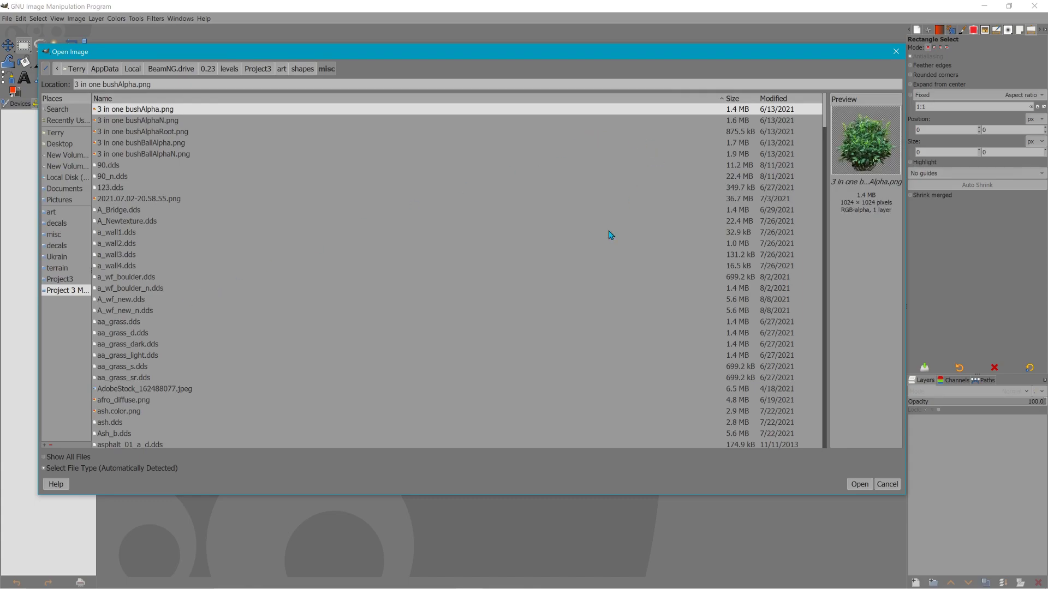
pyautogui.scroll(-10, 188, 349)
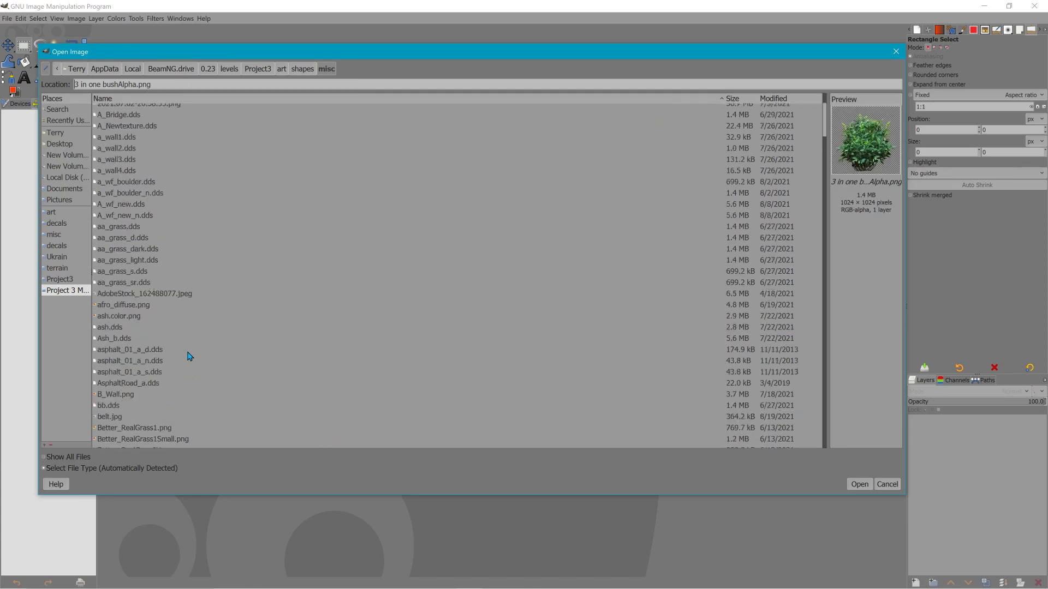
pyautogui.scroll(-15, 195, 357)
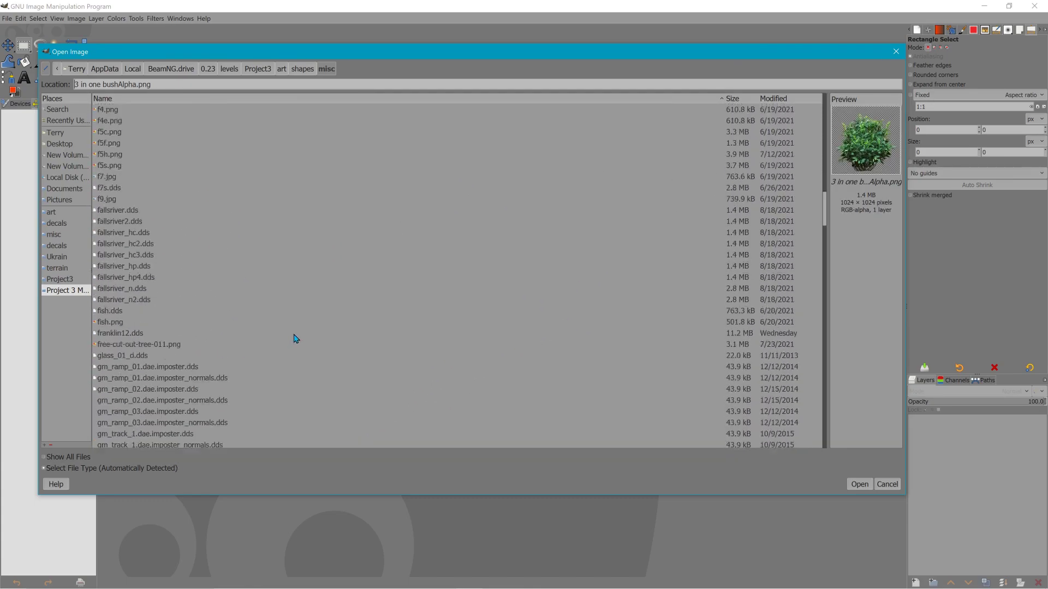
pyautogui.scroll(-15, 259, 349)
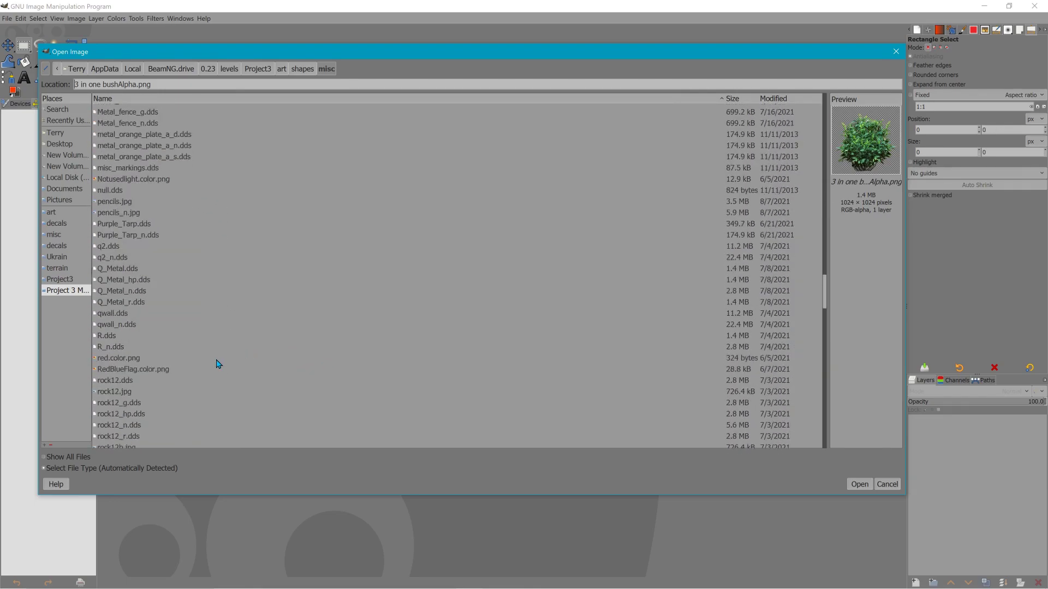
pyautogui.scroll(-5, 213, 394)
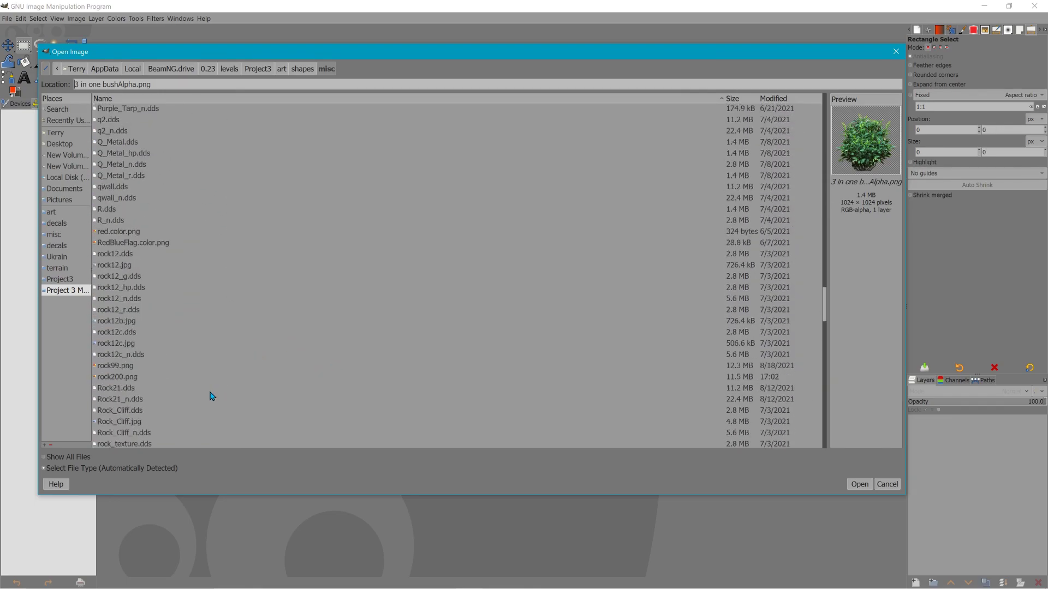
pyautogui.click(129, 379)
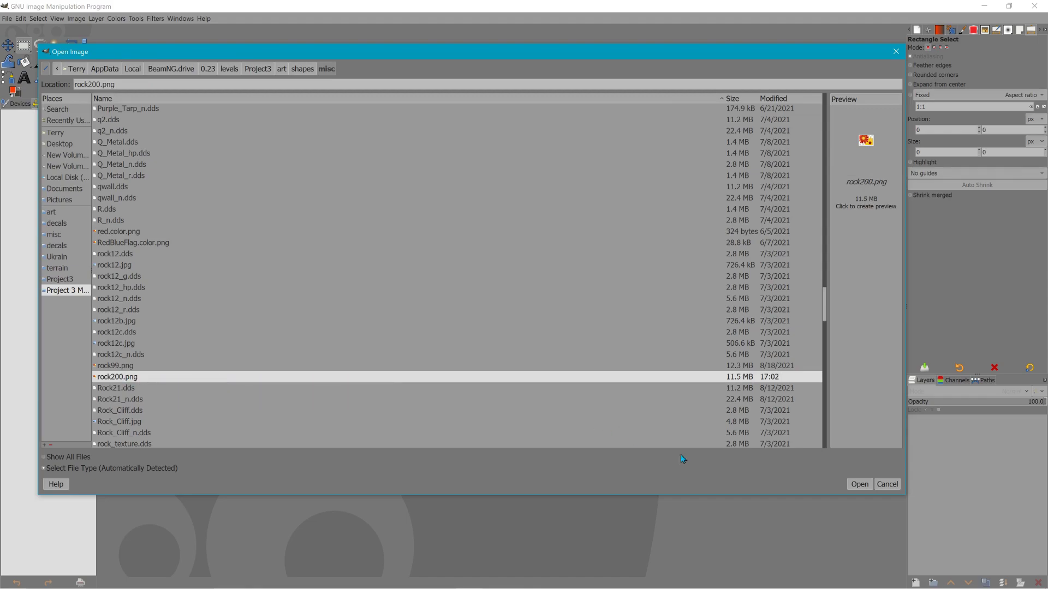
pyautogui.click(867, 487)
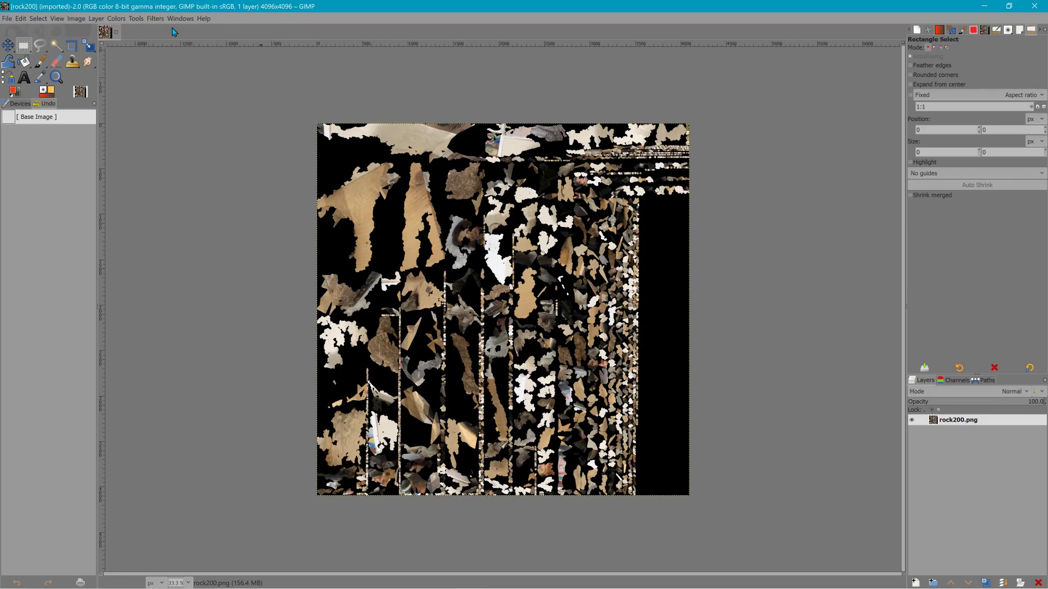
# Step: Export the texture to the misc folder as rock200.dds with BC1 / DXT1 compression and generated mipmaps
pyautogui.click(8, 19)
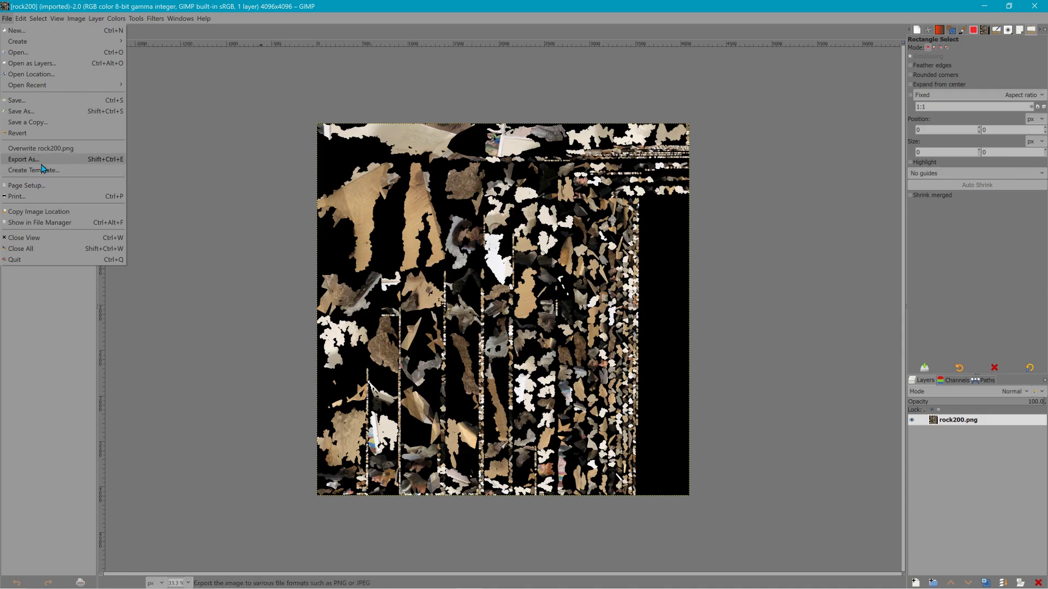
pyautogui.click(25, 159)
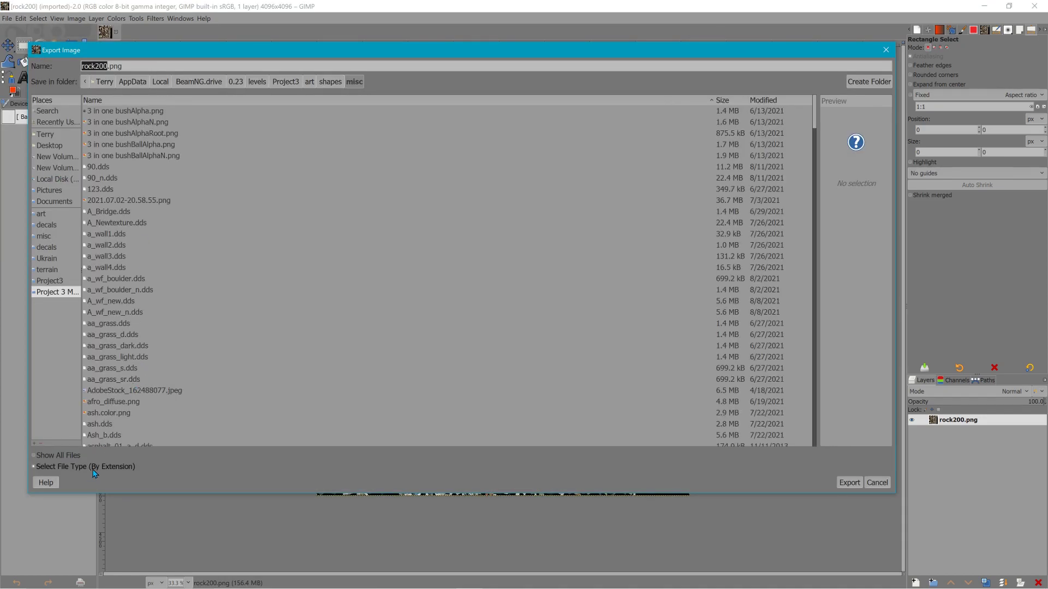
pyautogui.scroll(-3, 94, 470)
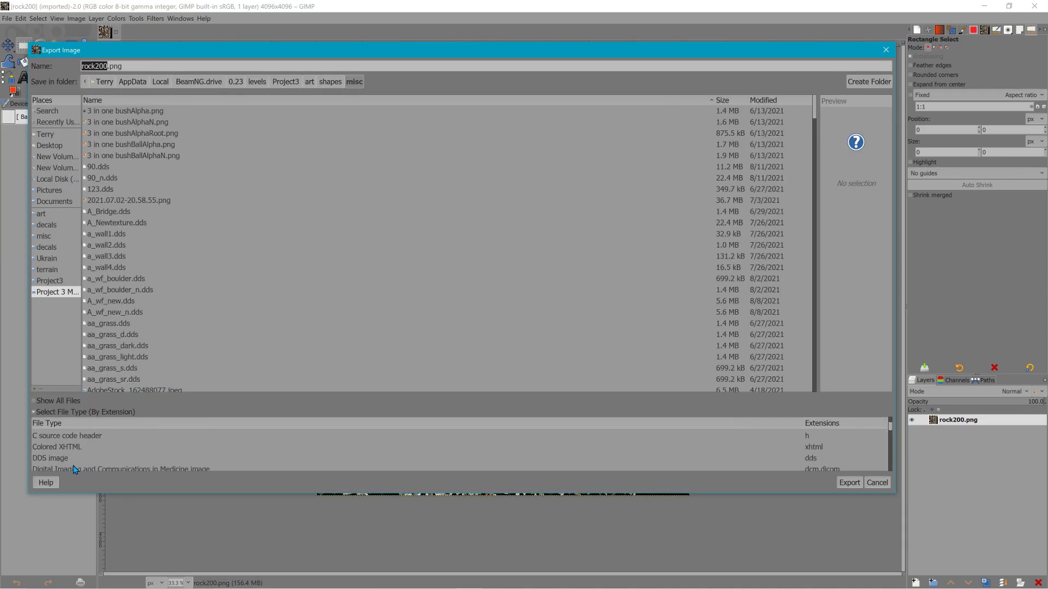
pyautogui.click(66, 459)
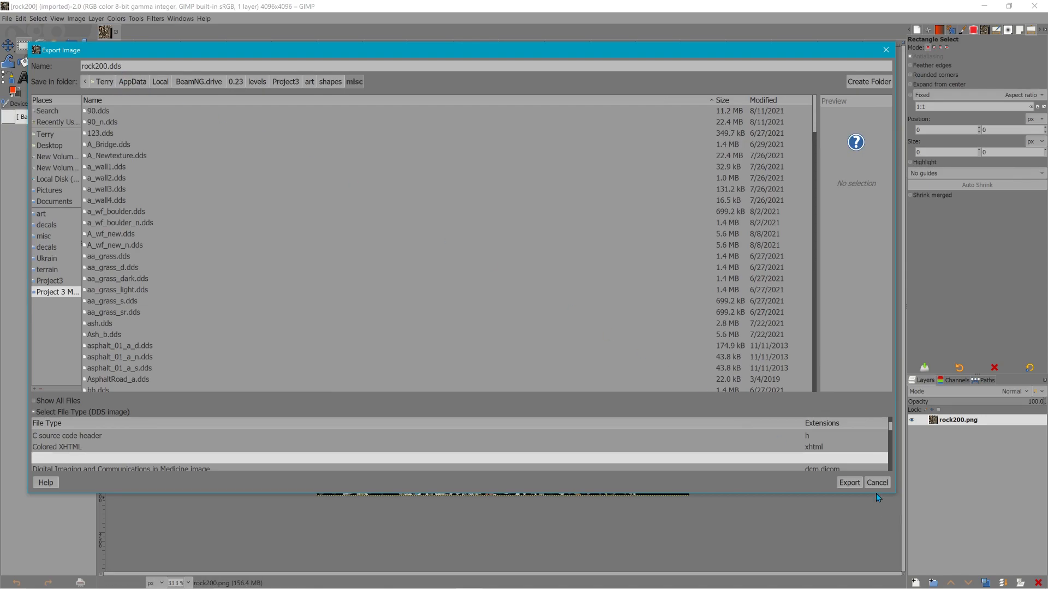
pyautogui.click(849, 484)
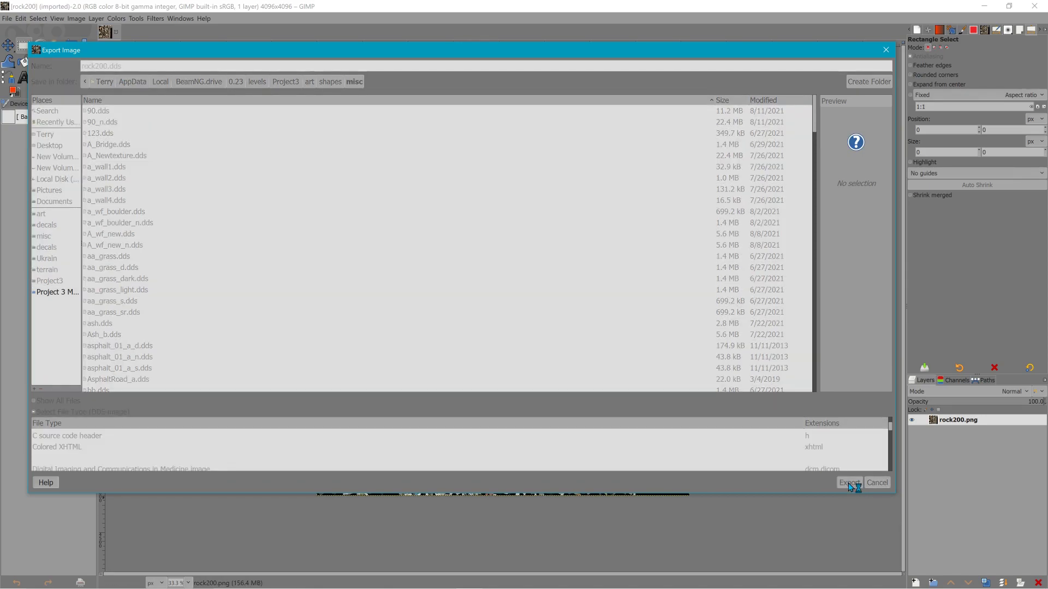
pyautogui.click(241, 116)
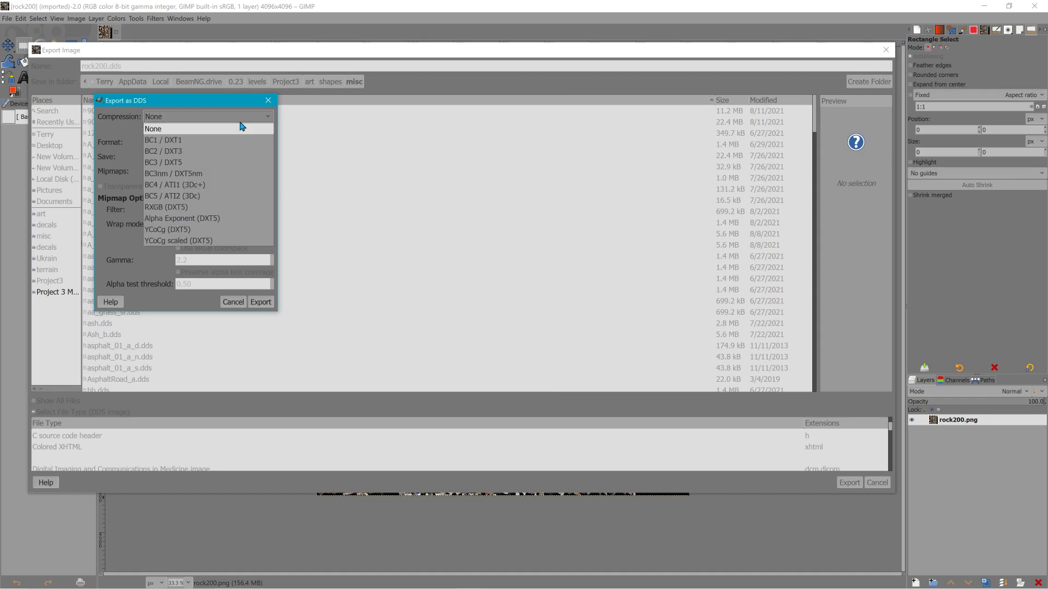
pyautogui.click(192, 140)
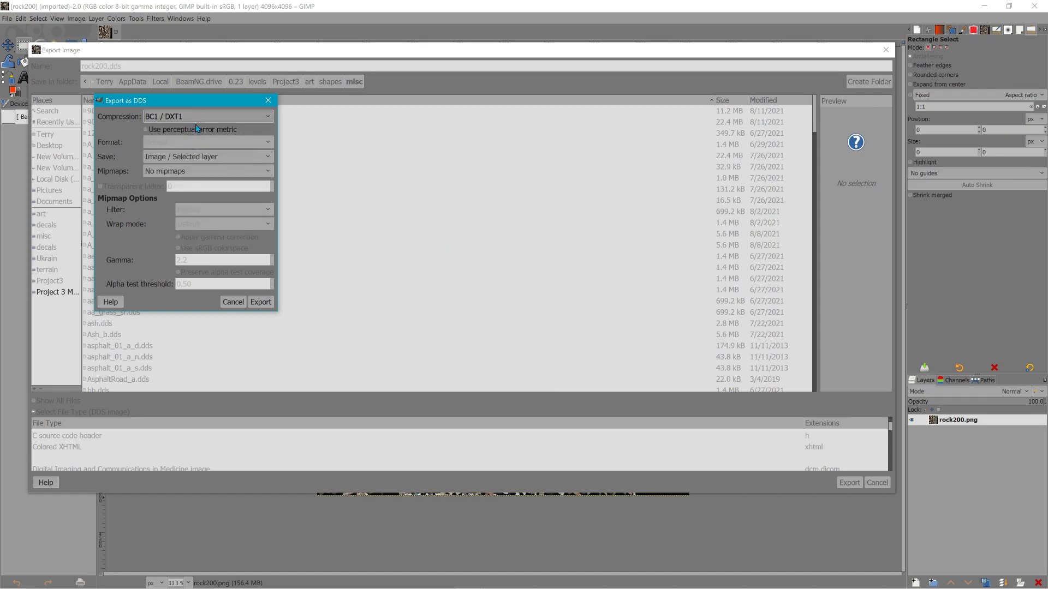
pyautogui.click(196, 171)
pyautogui.click(188, 194)
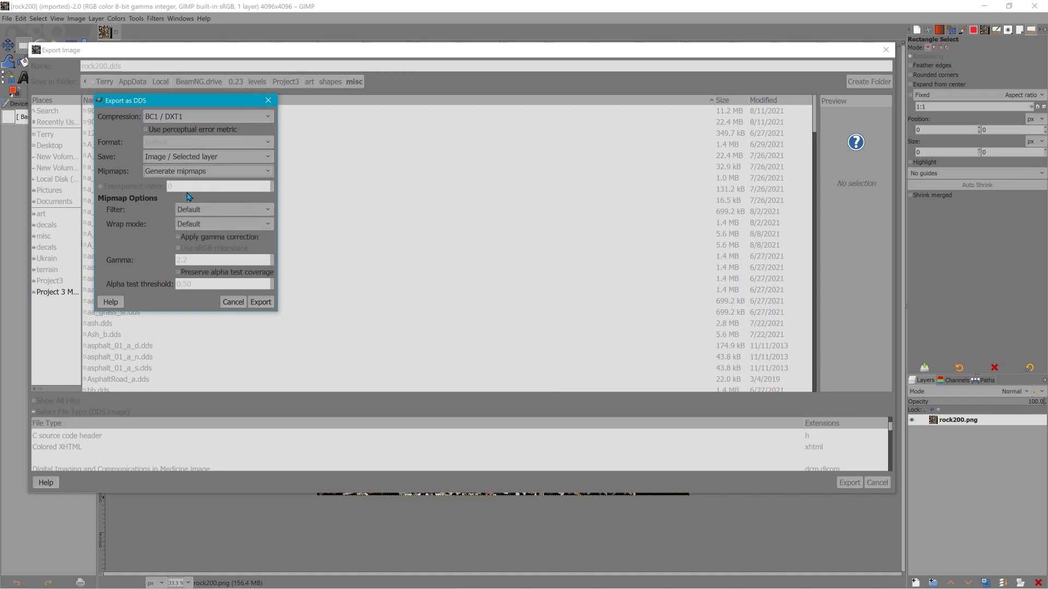
pyautogui.click(269, 306)
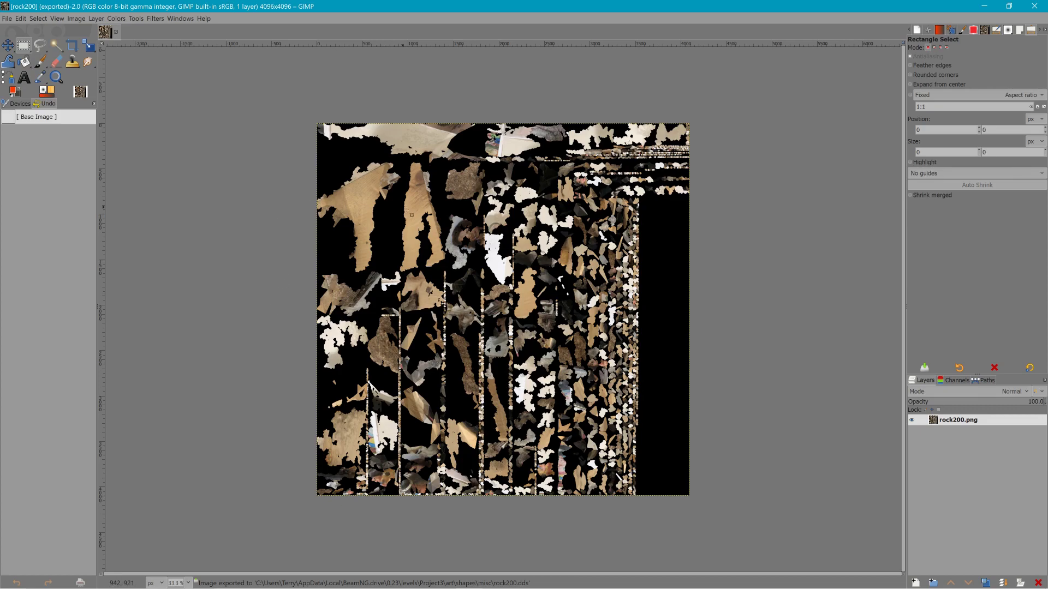
# Step: Apply the Normal Map filter with its default settings to the rock200 texture
pyautogui.click(148, 20)
pyautogui.moveTo(183, 113)
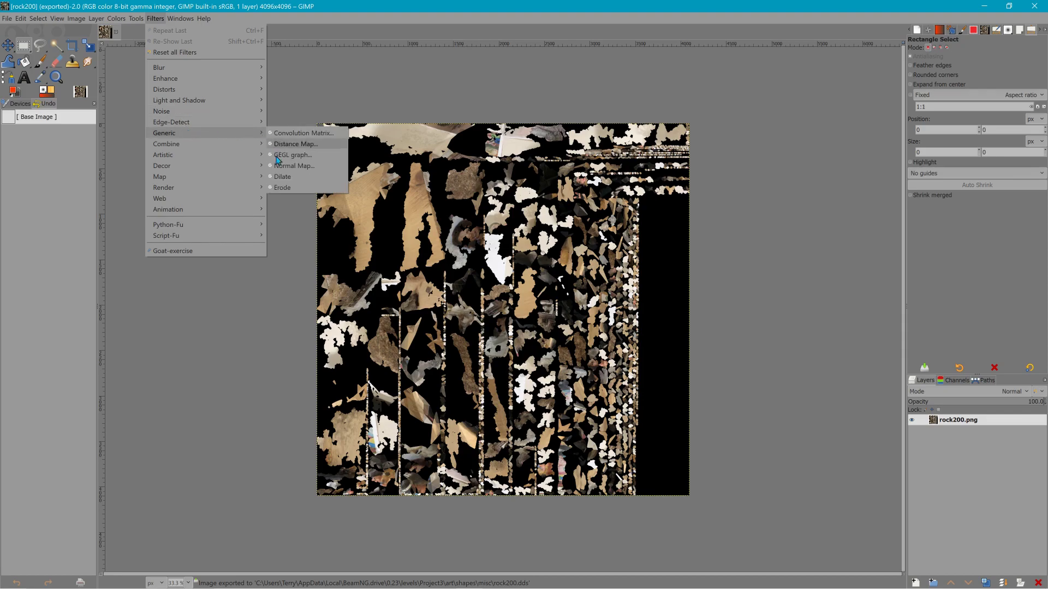
pyautogui.click(284, 165)
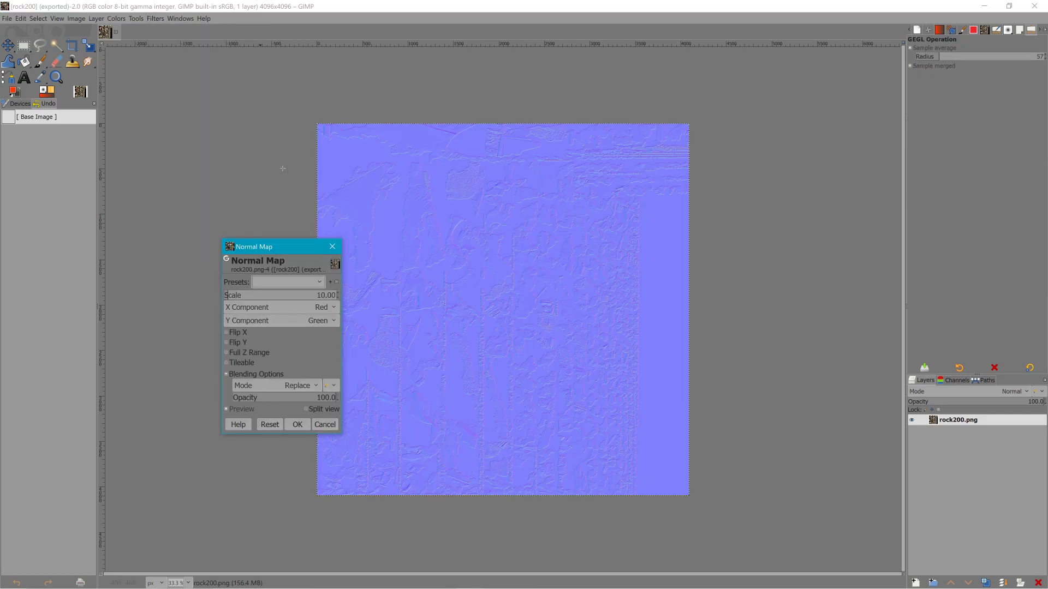
pyautogui.click(298, 426)
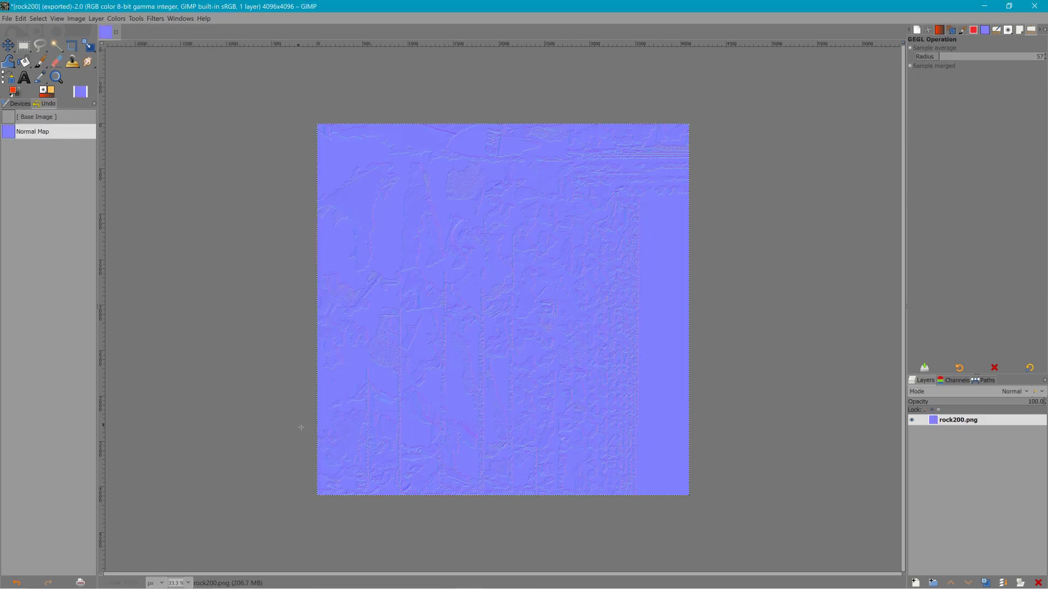
# Step: Export the normal map to the misc folder as rock200_n.dds with BC5 / ATI2 (3Dc) compression
pyautogui.click(7, 19)
pyautogui.click(49, 159)
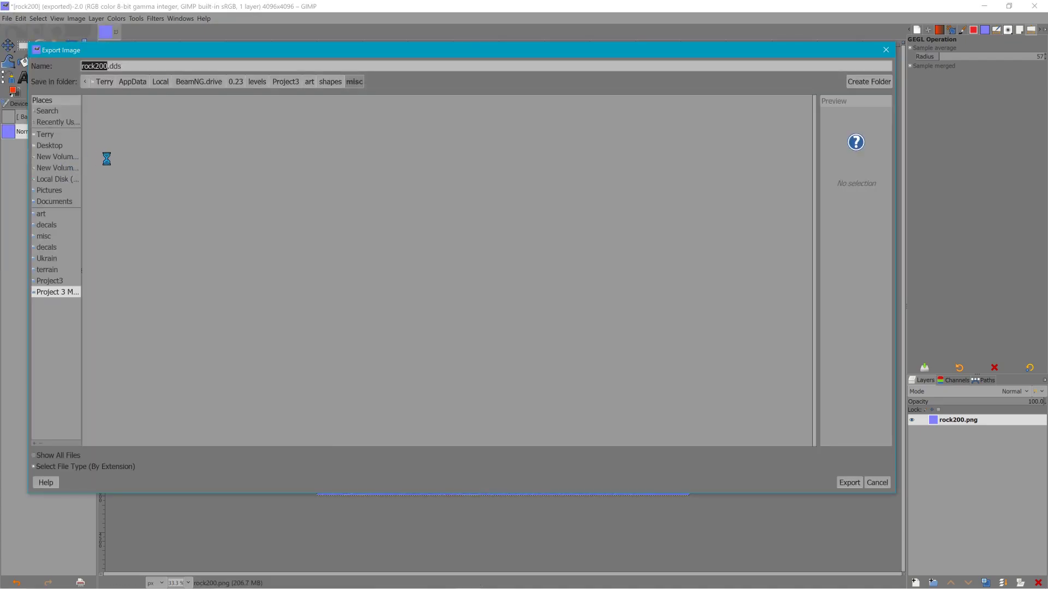
pyautogui.press('Right')
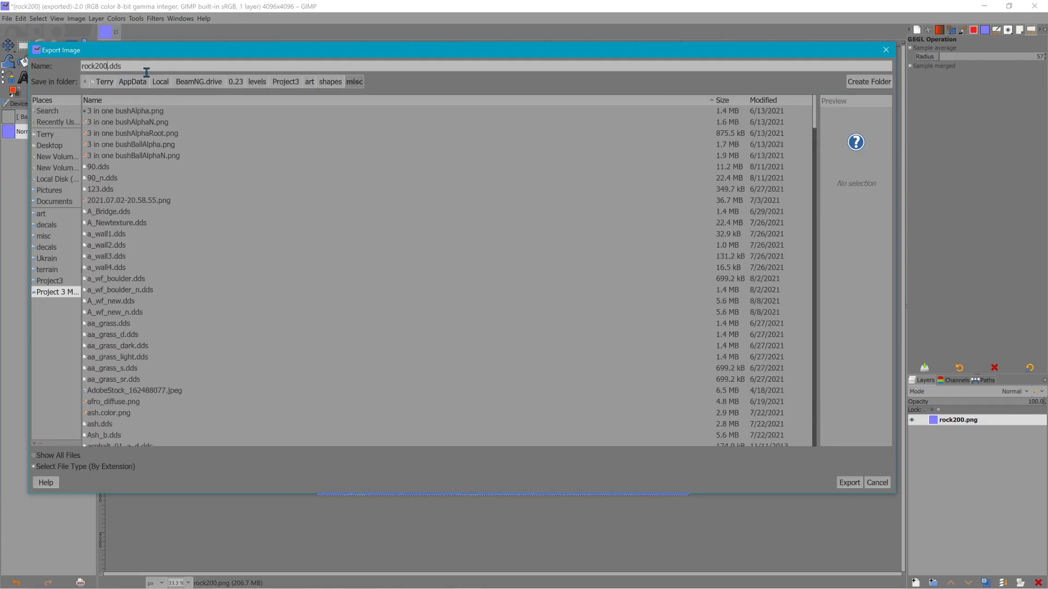
pyautogui.write('_n')
pyautogui.click(840, 485)
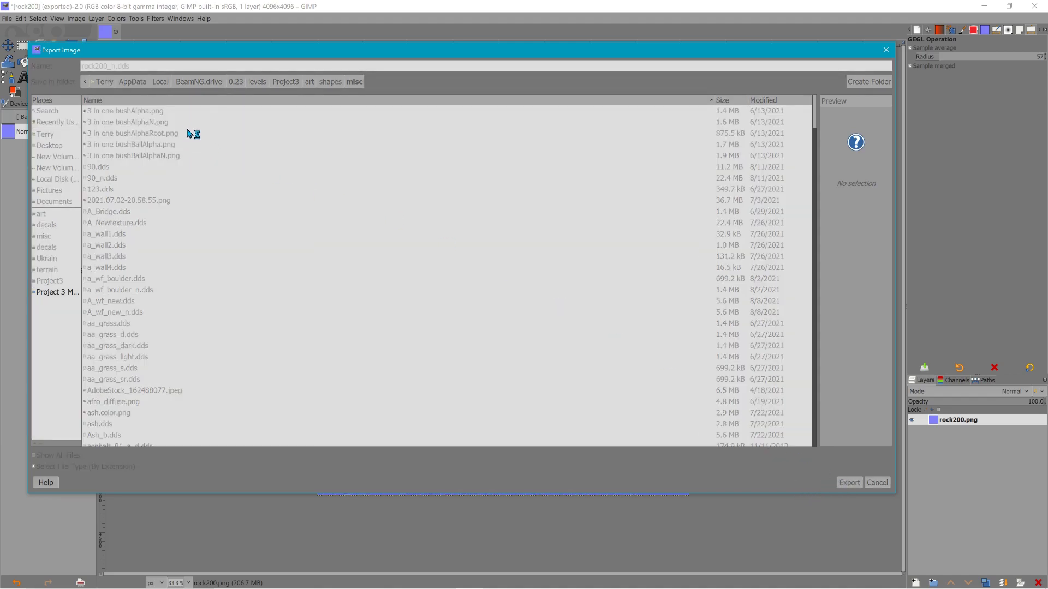
pyautogui.click(251, 157)
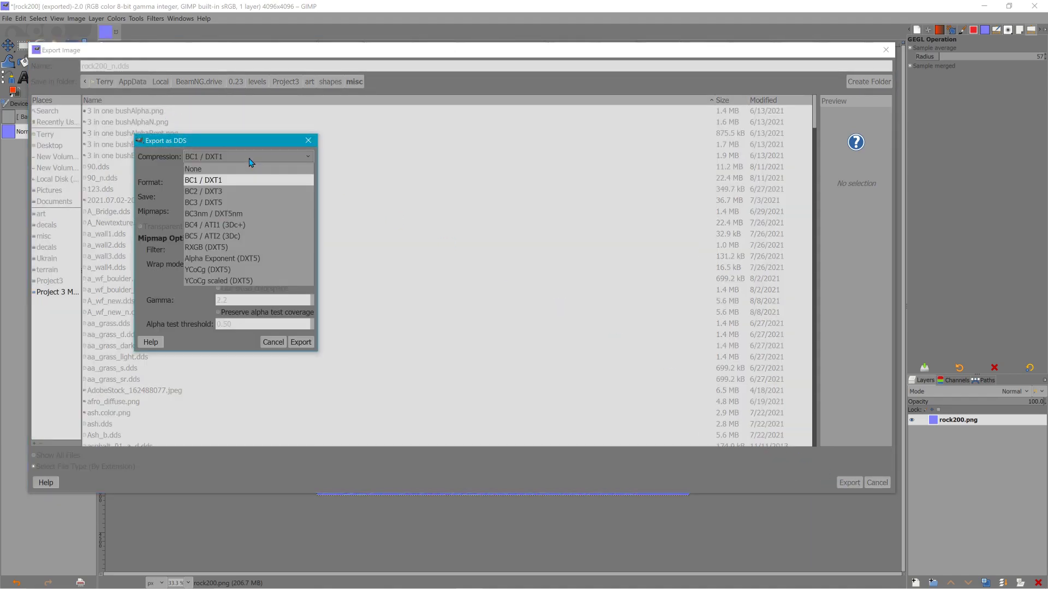
pyautogui.click(229, 237)
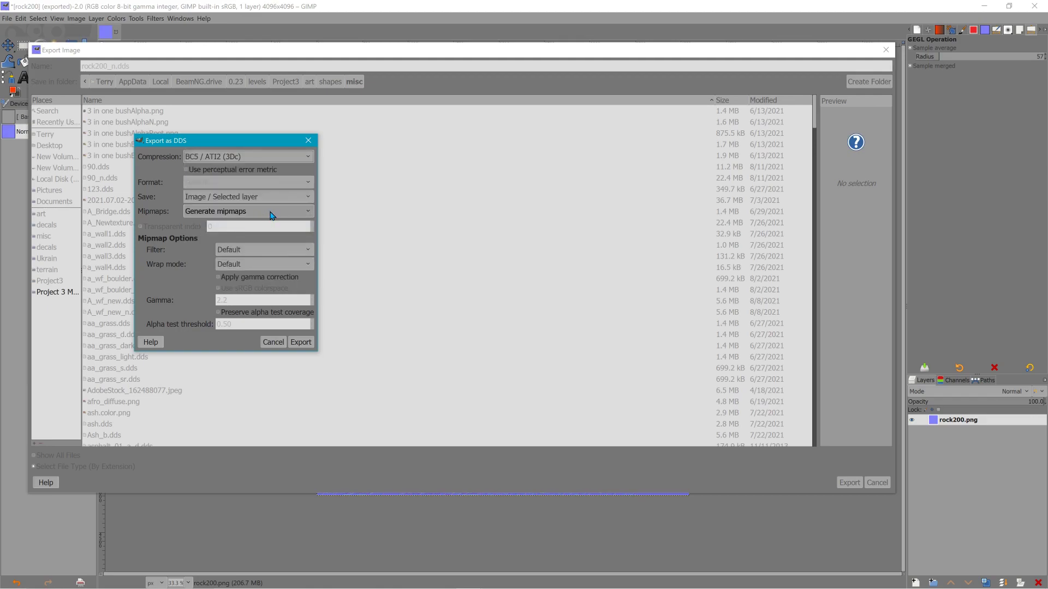
pyautogui.click(196, 157)
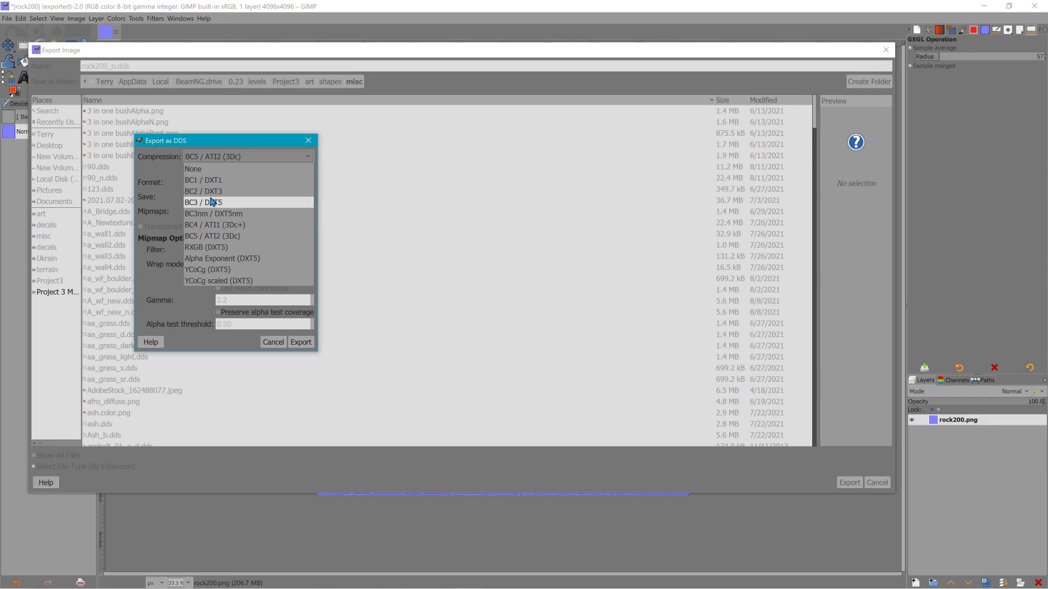
pyautogui.click(210, 236)
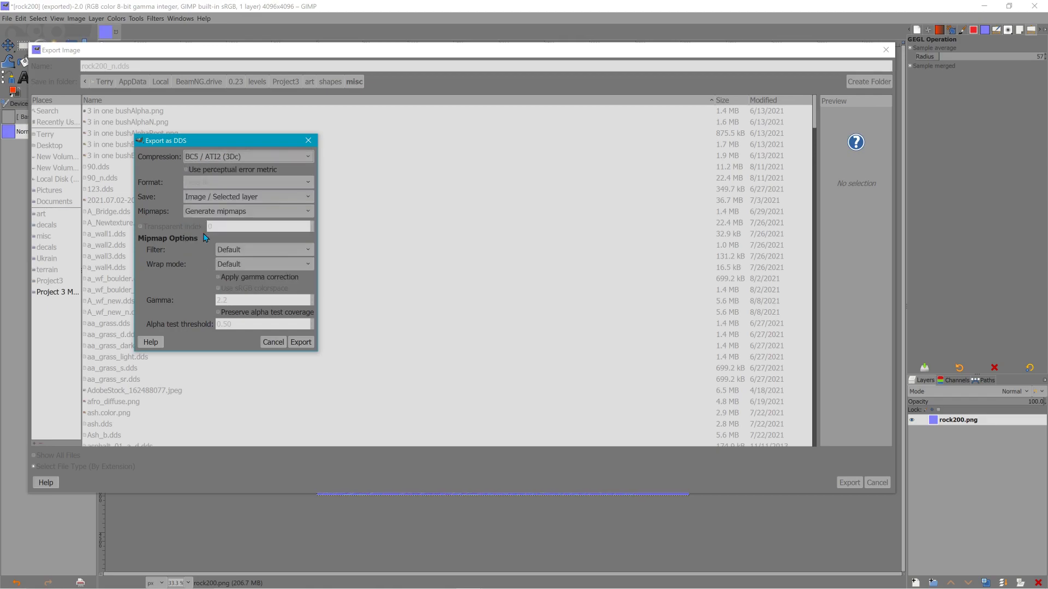
pyautogui.click(301, 343)
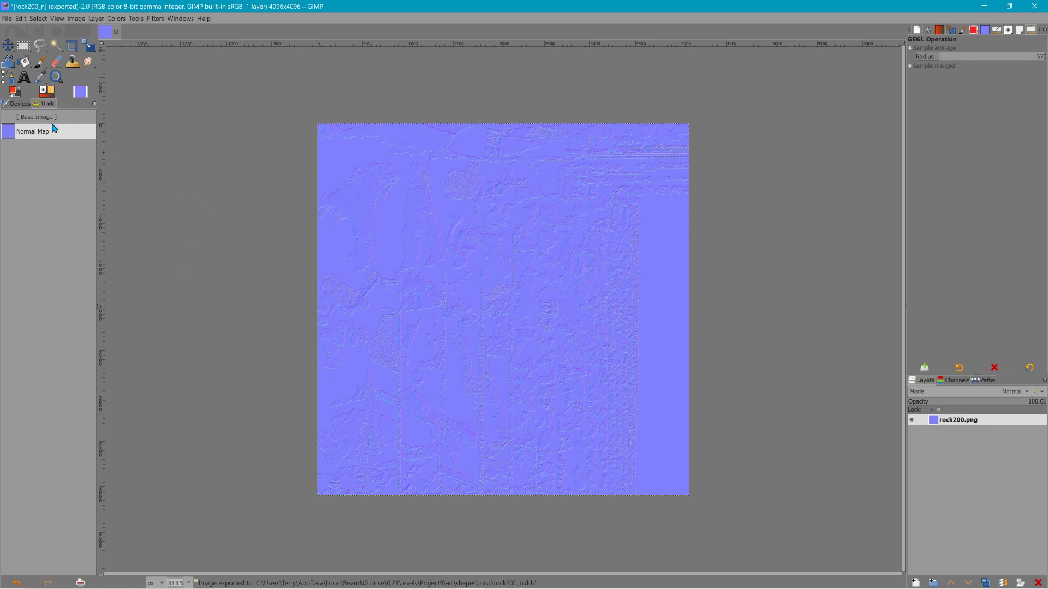
# Step: Undo the normal map and apply the High Pass filter with Std. Dev. 4.0 and Contrast 1.000 to the rock200 texture
pyautogui.hotkey('ctrl', 'z')
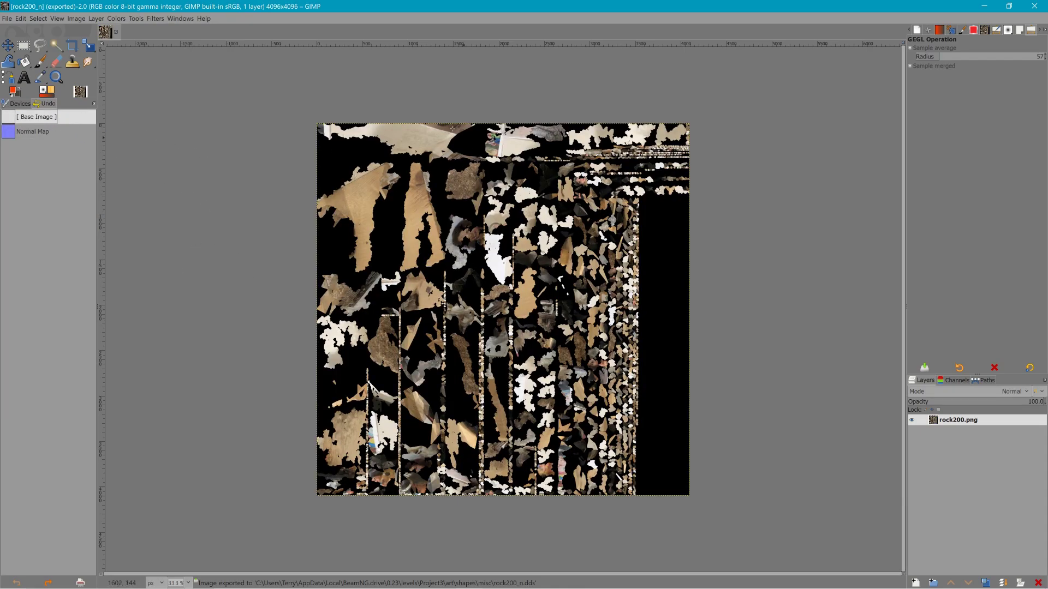
pyautogui.click(136, 18)
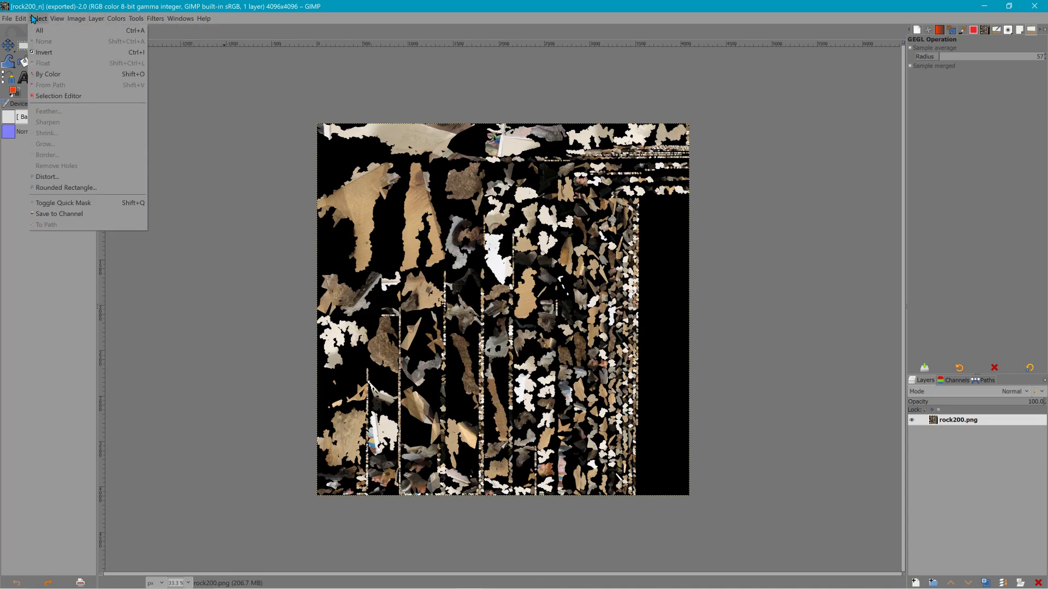
pyautogui.moveTo(150, 21)
pyautogui.moveTo(176, 90)
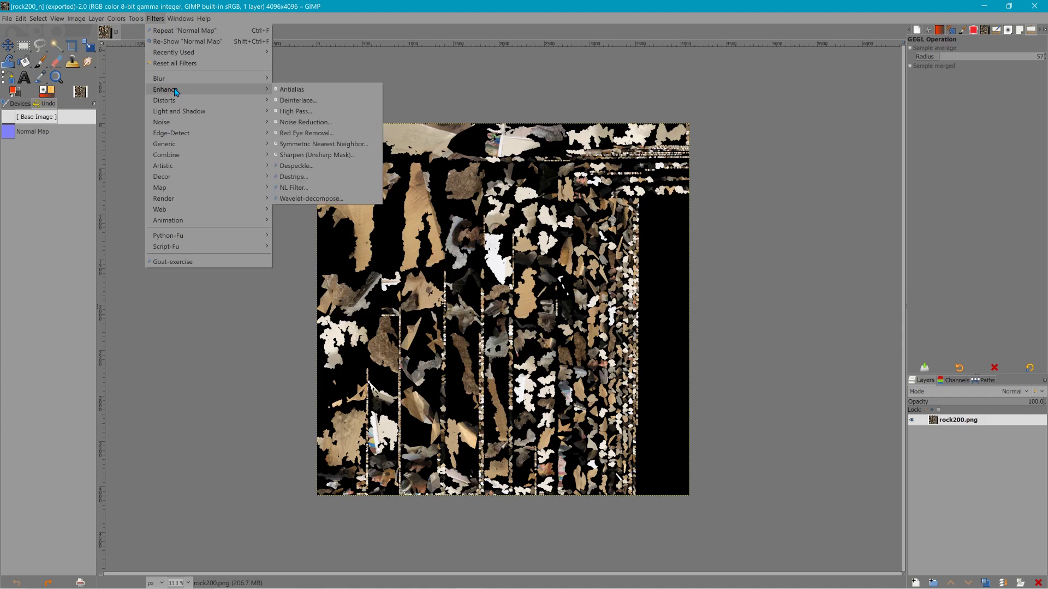
pyautogui.click(295, 112)
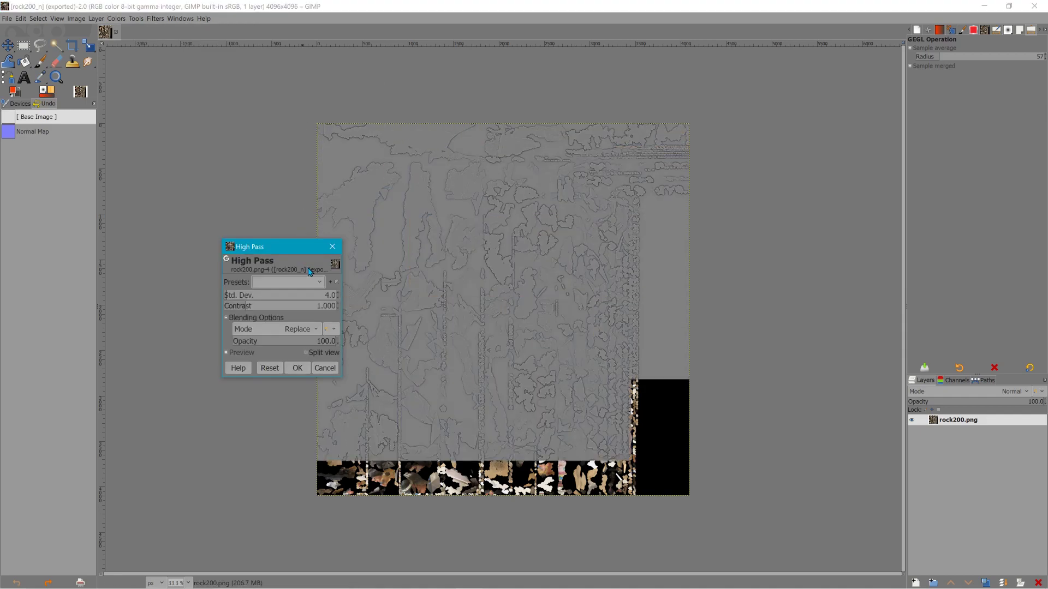
pyautogui.click(297, 368)
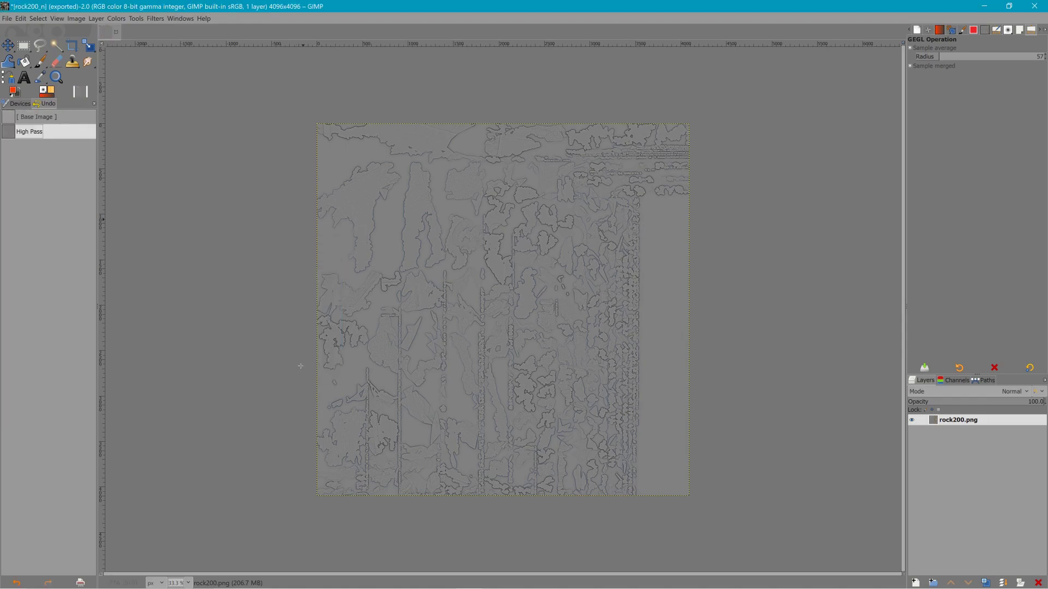
# Step: Export the high-pass image to the misc folder as rock200_hp.dds with BC1 / DXT1 compression and generated mipmaps
pyautogui.click(7, 18)
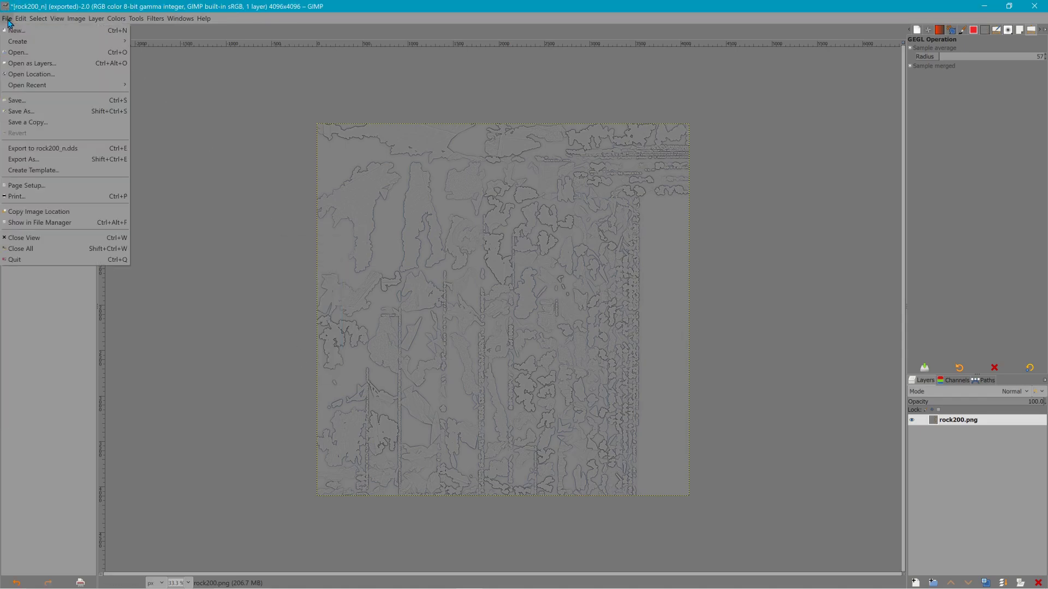
pyautogui.click(57, 163)
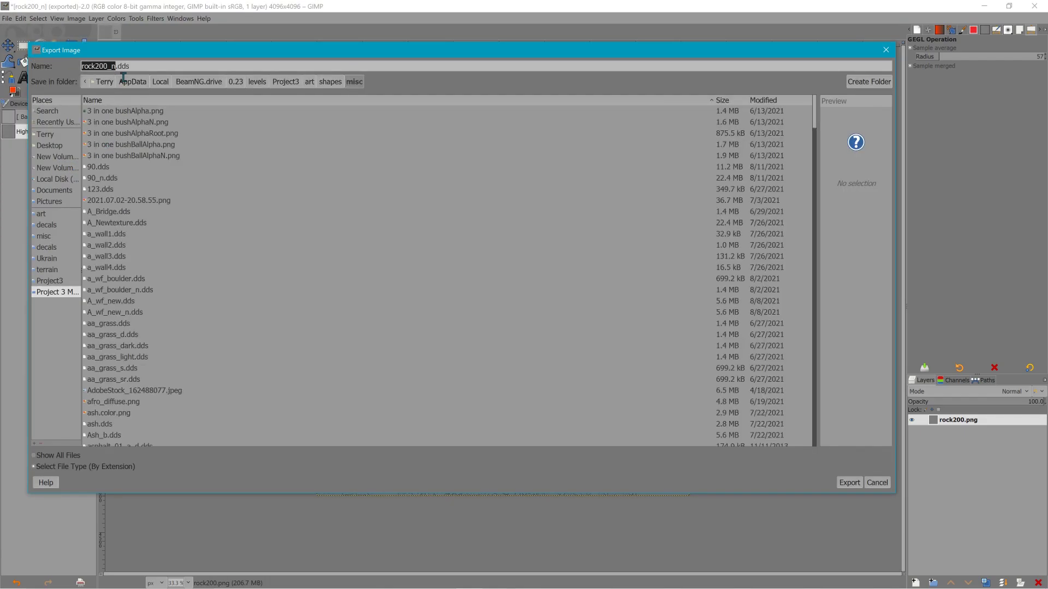
pyautogui.press('Right')
pyautogui.write('h')
pyautogui.click(851, 486)
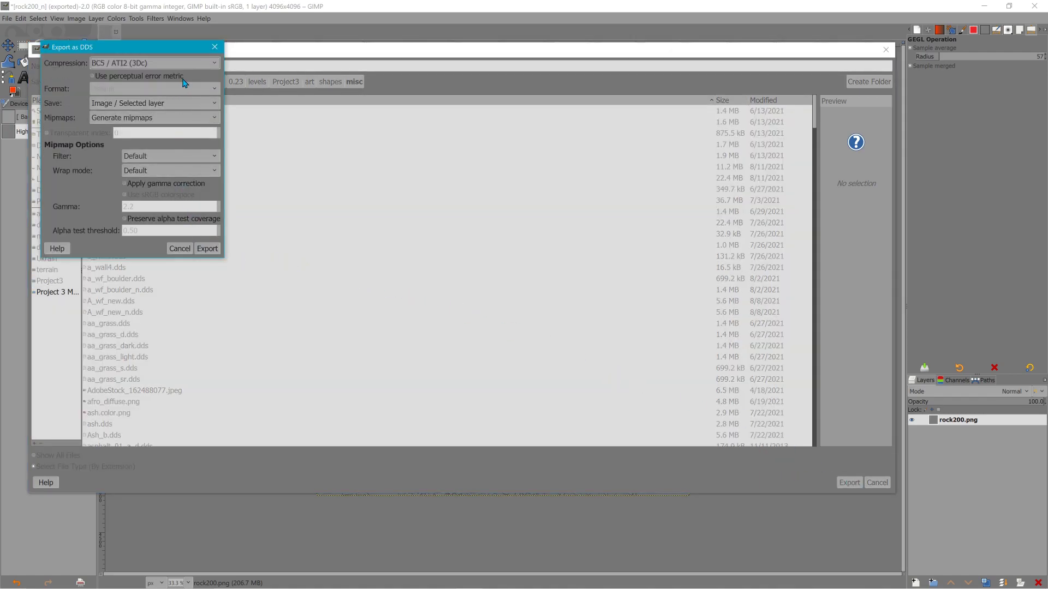
pyautogui.click(144, 64)
pyautogui.click(147, 86)
pyautogui.click(207, 248)
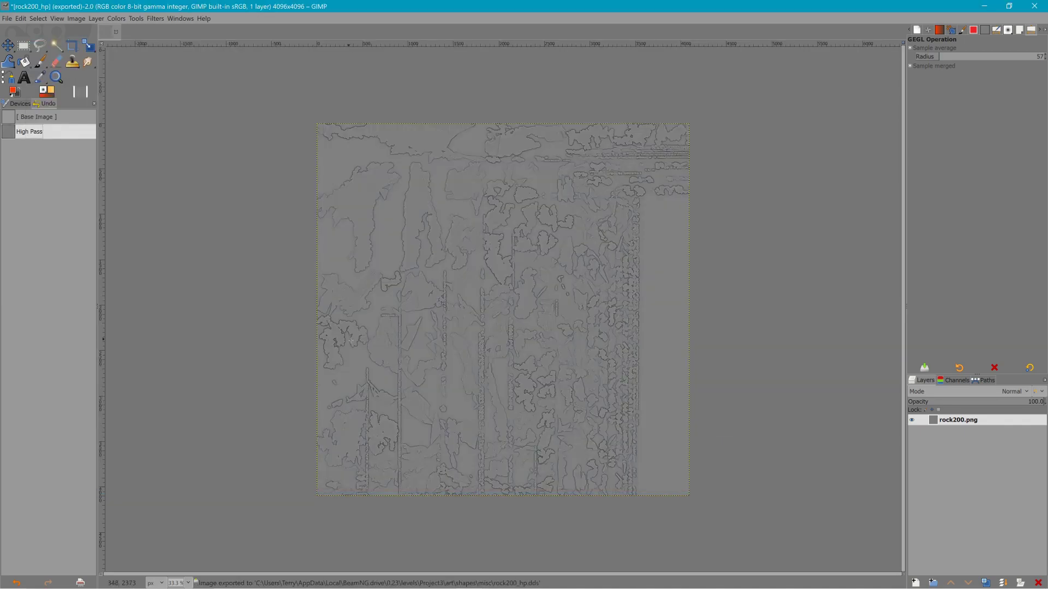
# Step: Revert to the base image and adjust its color levels to an input range of 91 to 118
pyautogui.click(39, 122)
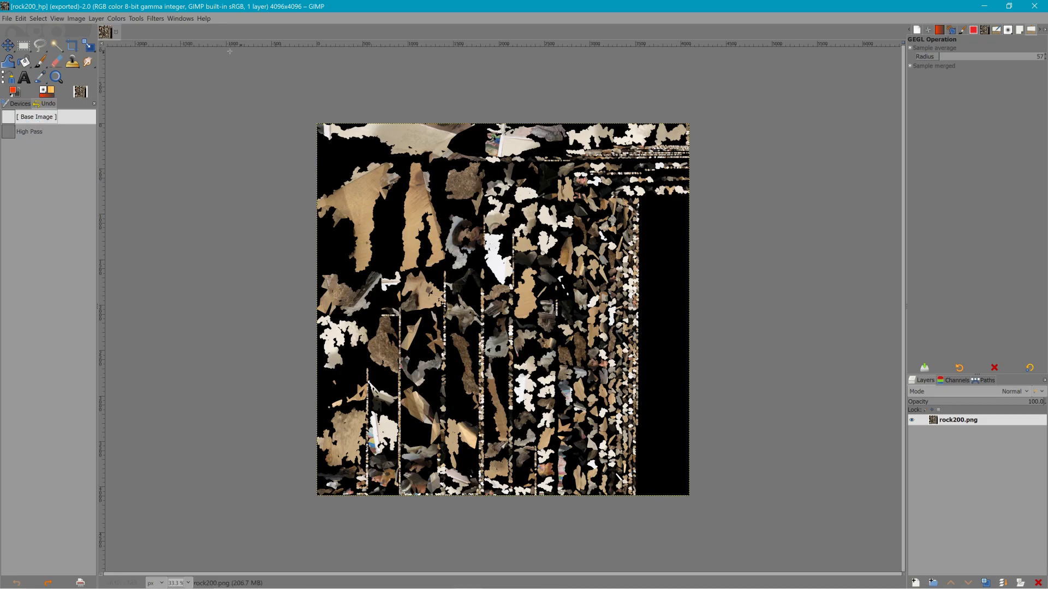
pyautogui.click(136, 20)
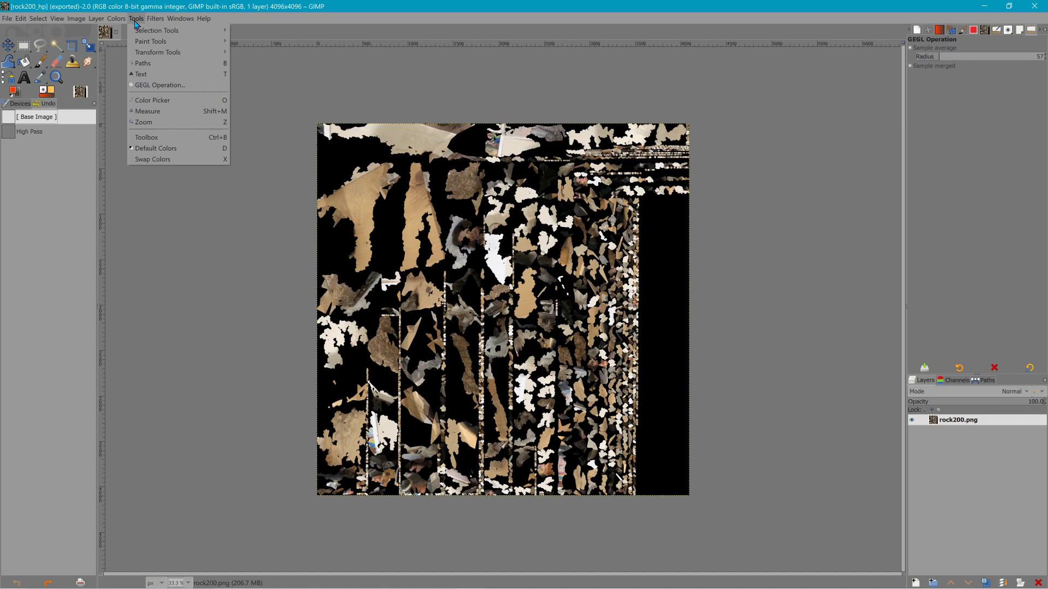
pyautogui.click(155, 19)
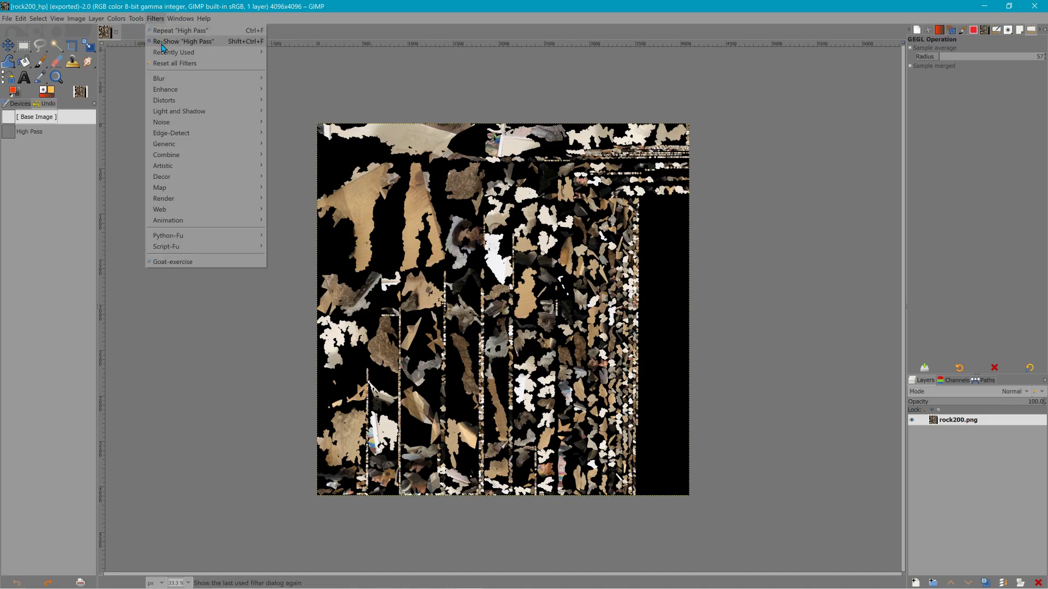
pyautogui.moveTo(108, 15)
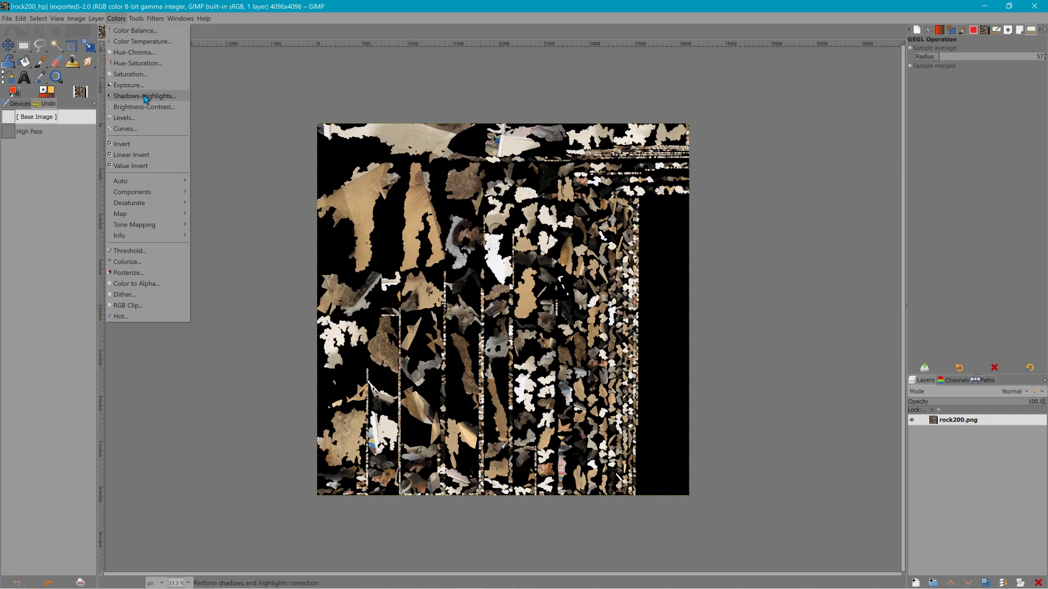
pyautogui.click(143, 118)
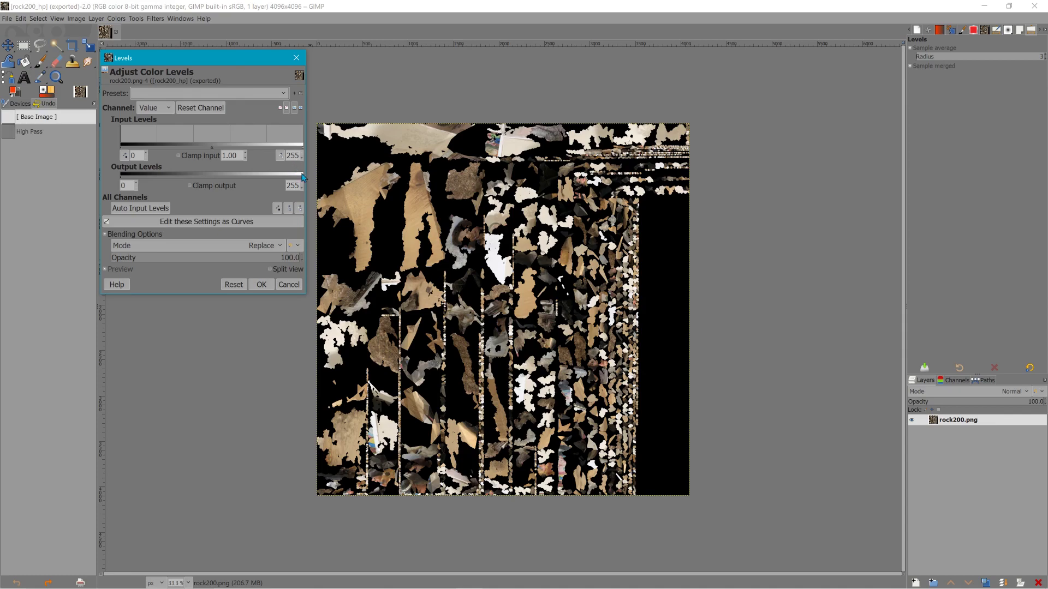
pyautogui.moveTo(303, 147); pyautogui.dragTo(205, 153)
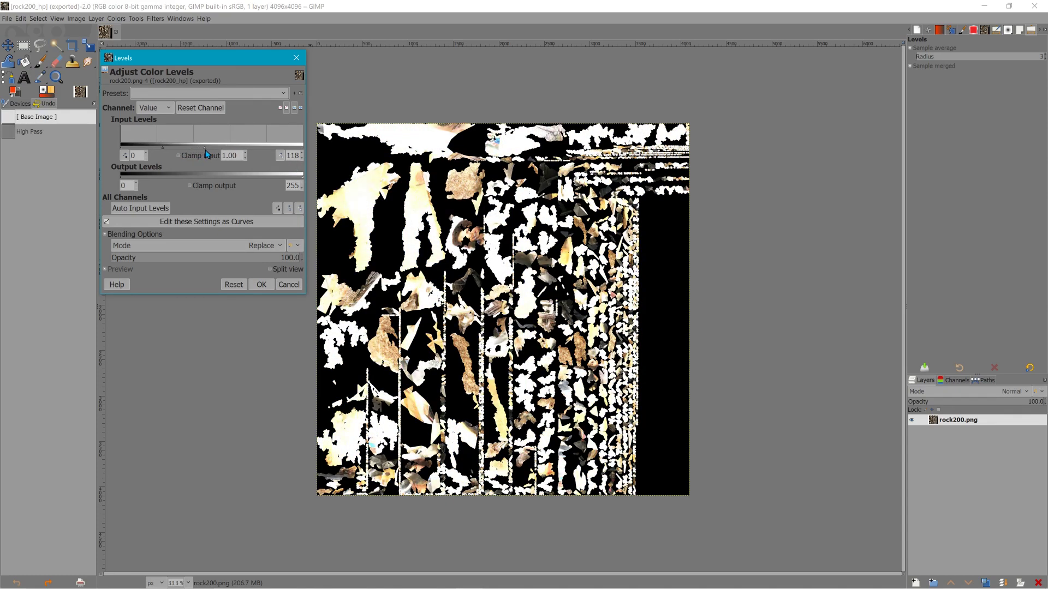
pyautogui.moveTo(123, 148); pyautogui.dragTo(187, 149)
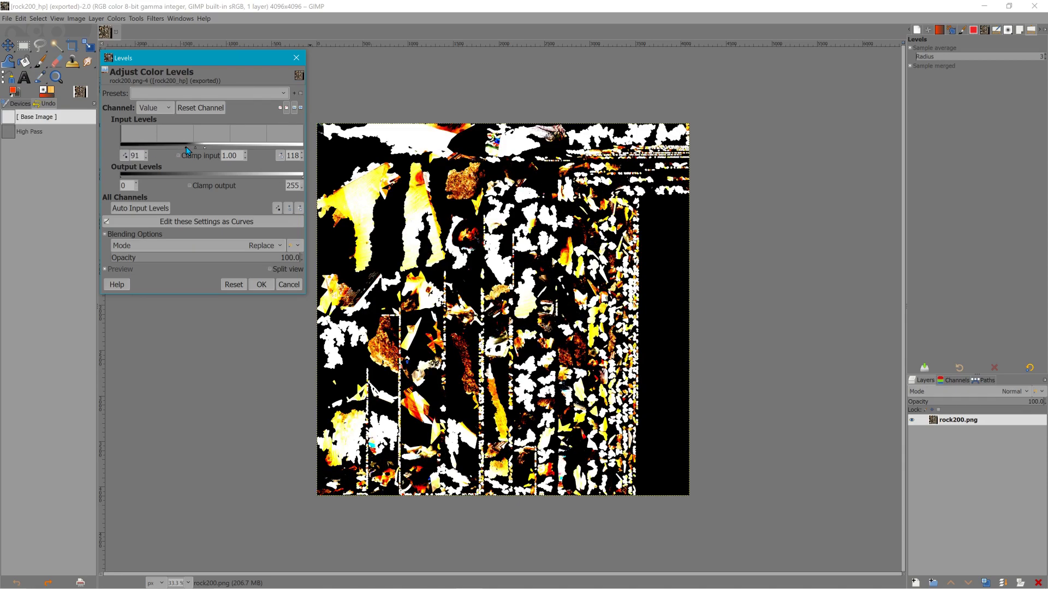
pyautogui.click(263, 279)
# Step: Convert the levels-adjusted rock200 image to grayscale mode
pyautogui.click(77, 18)
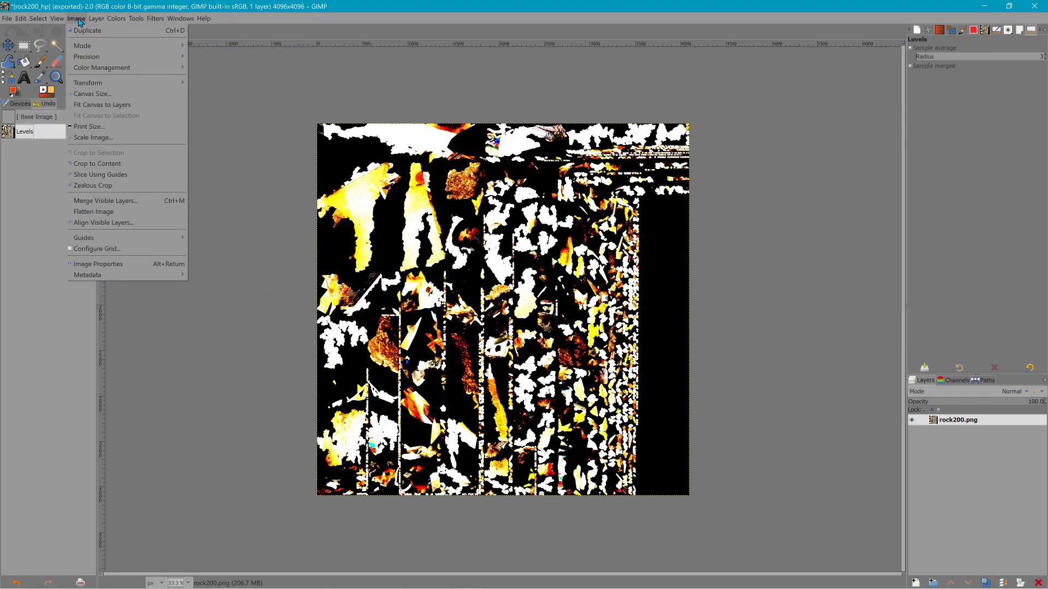
pyautogui.moveTo(64, 21)
pyautogui.moveTo(127, 48)
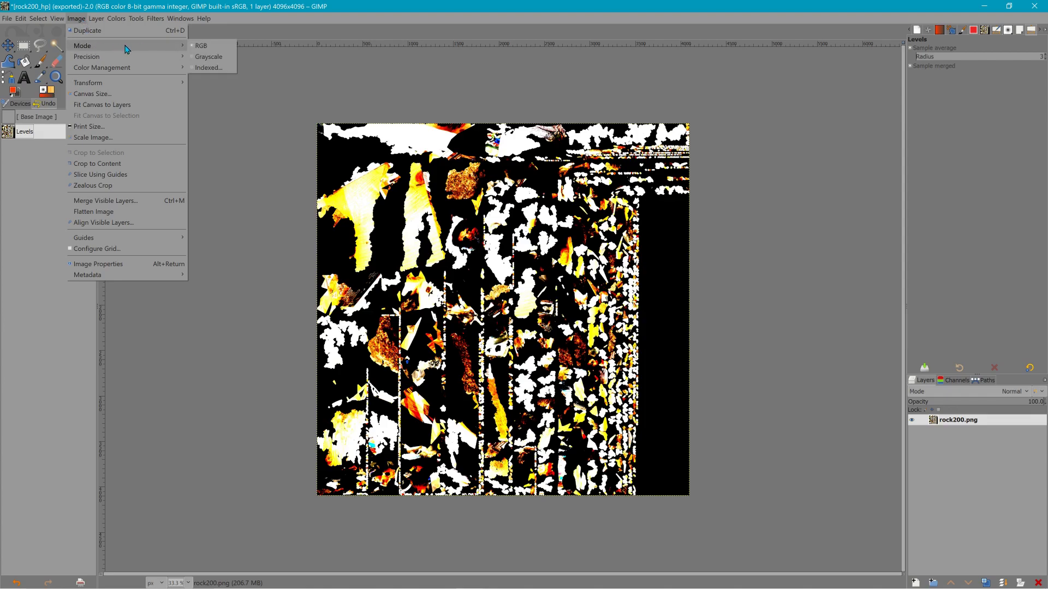
pyautogui.click(196, 57)
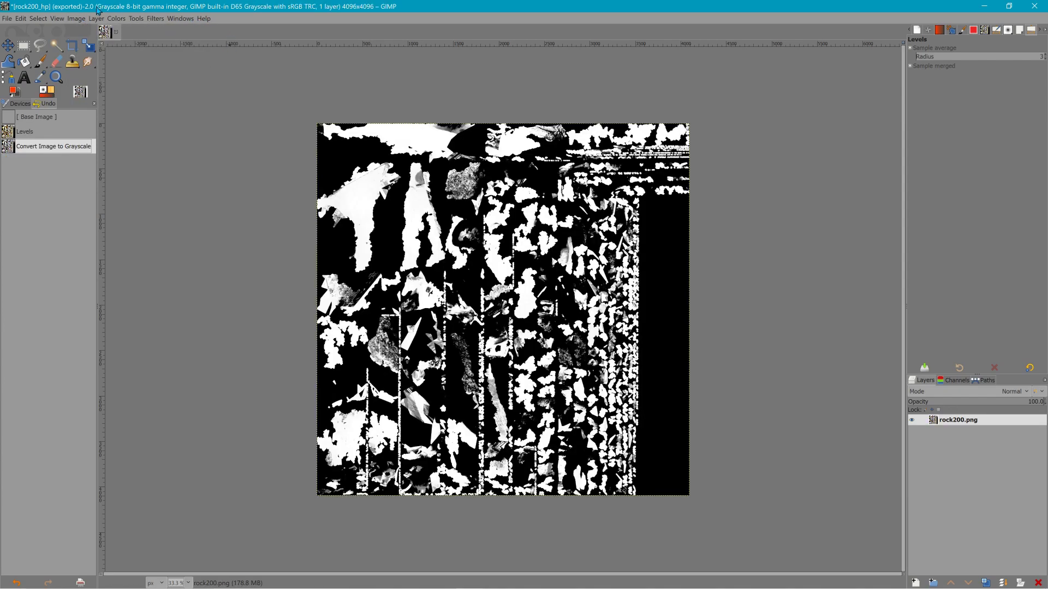
# Step: Export the grayscale image to the misc folder as rock200_r.dds with BC1 / DXT1 compression and generated mipmaps
pyautogui.click(7, 18)
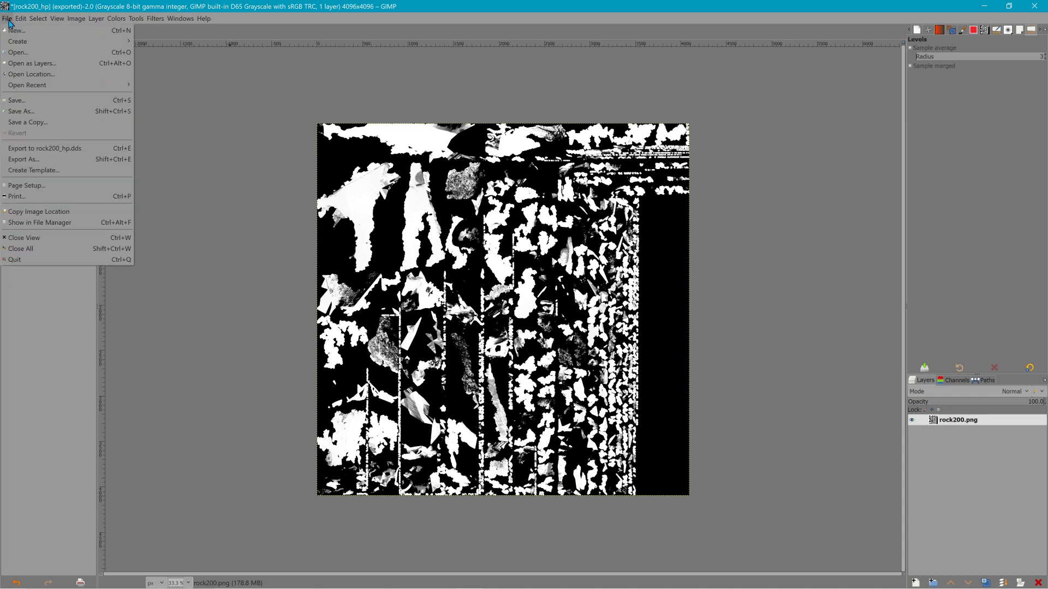
pyautogui.click(51, 159)
pyautogui.click(120, 67)
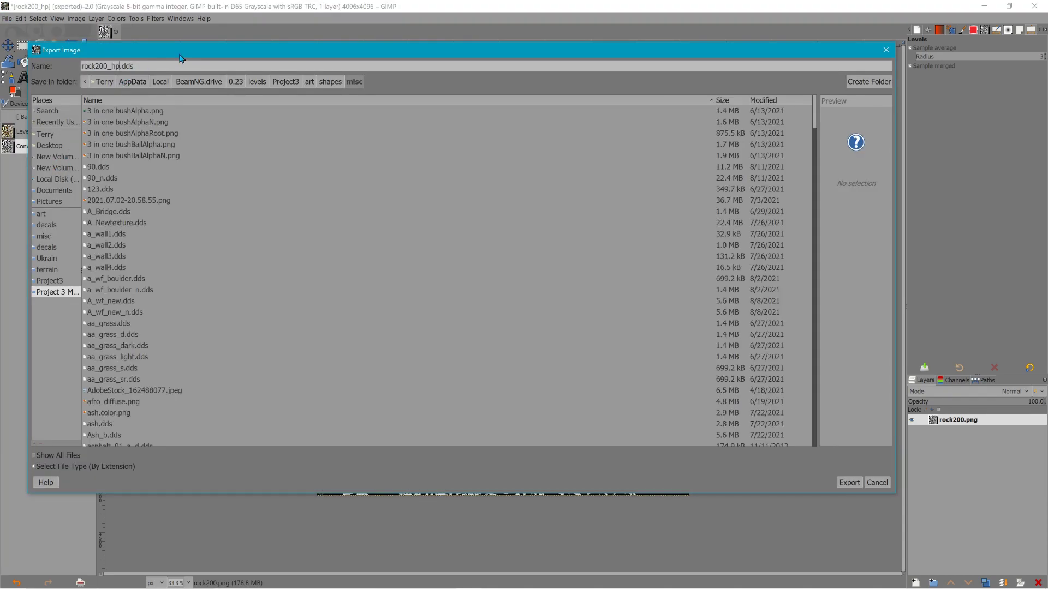
pyautogui.press('BackSpace')
pyautogui.write('n')
pyautogui.click(849, 483)
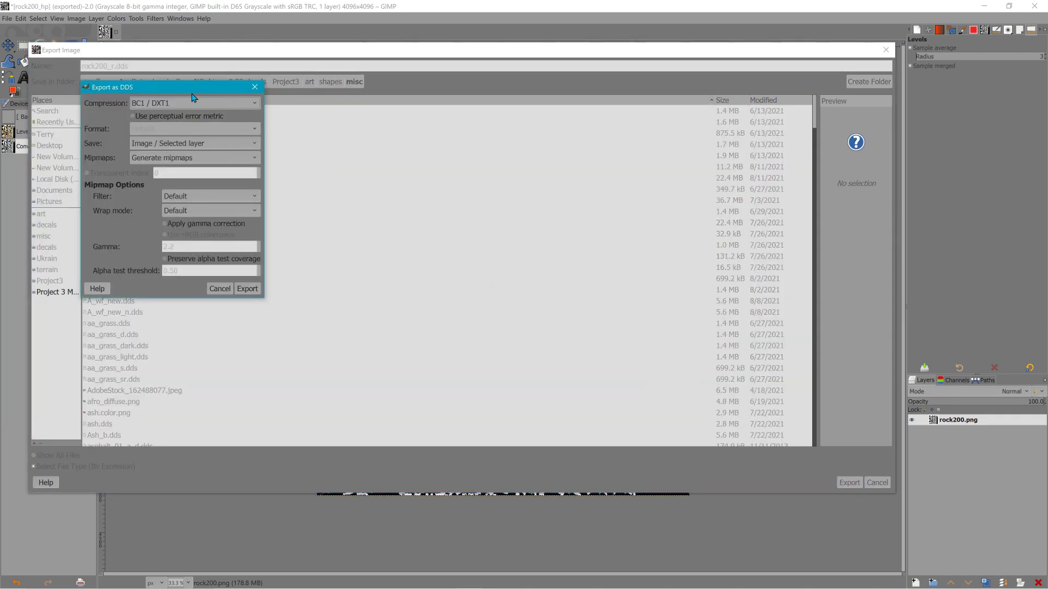
pyautogui.click(248, 288)
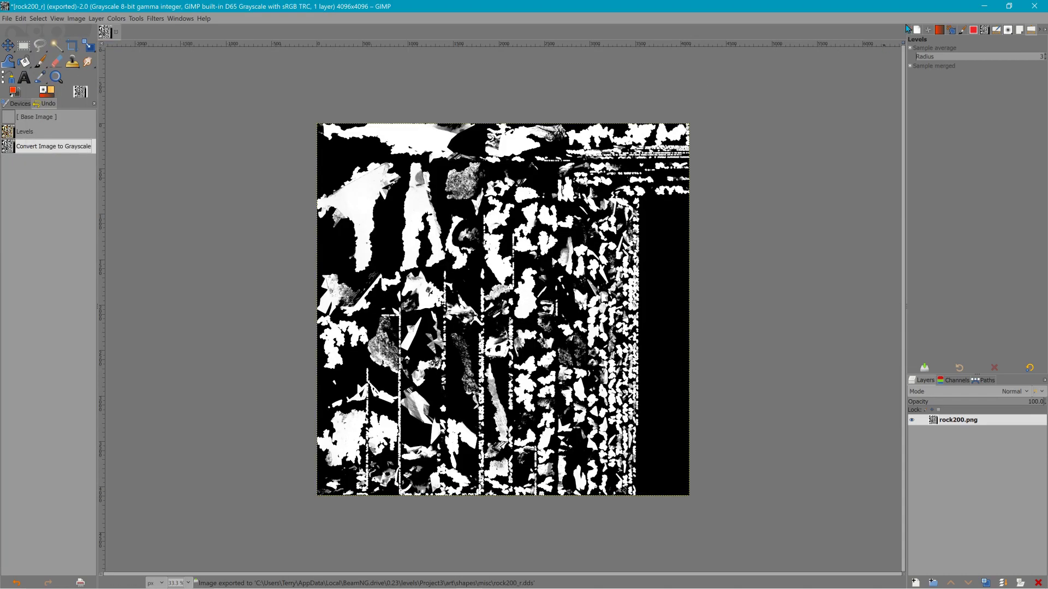
# Step: Minimize GIMP, switch to BeamNG.drive and change the rock200 material to version 1.5 (PBR)
pyautogui.click(984, 6)
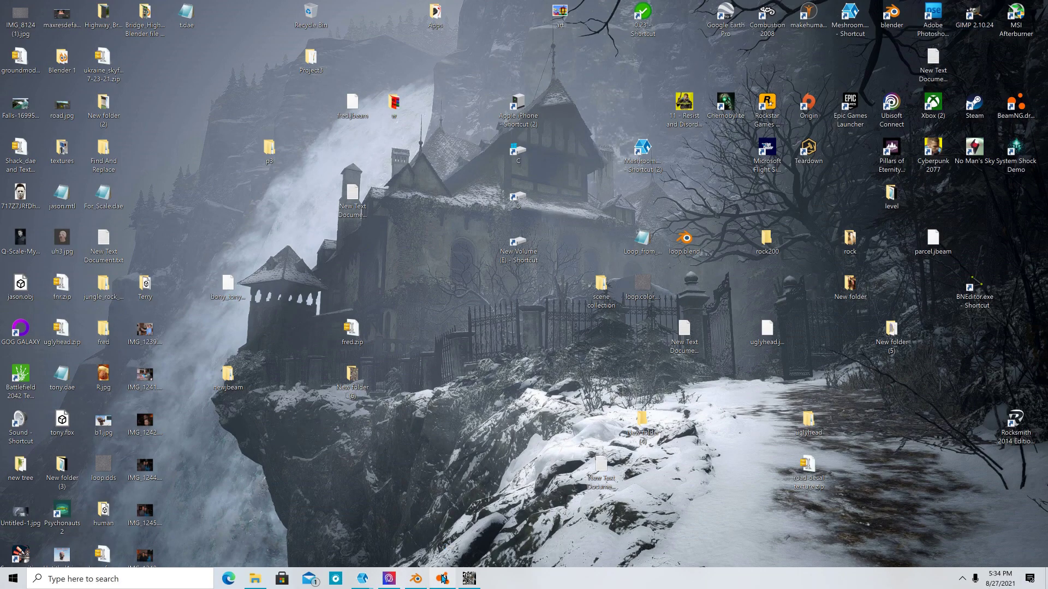
pyautogui.click(442, 578)
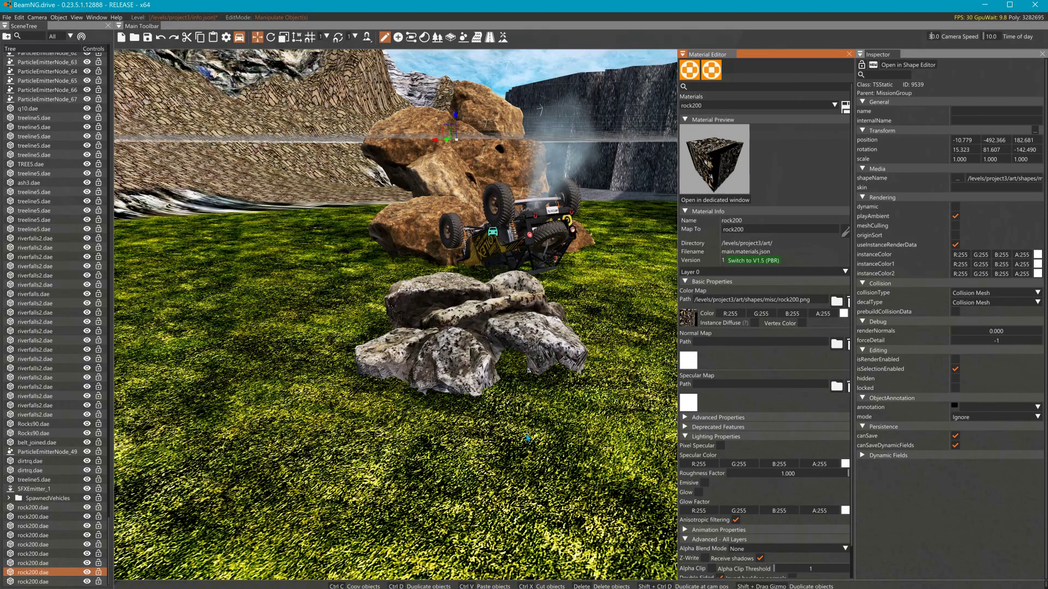
pyautogui.click(758, 262)
# Step: Examine the brown rock200 boulder pile and its surroundings from several camera positions
pyautogui.press('w')
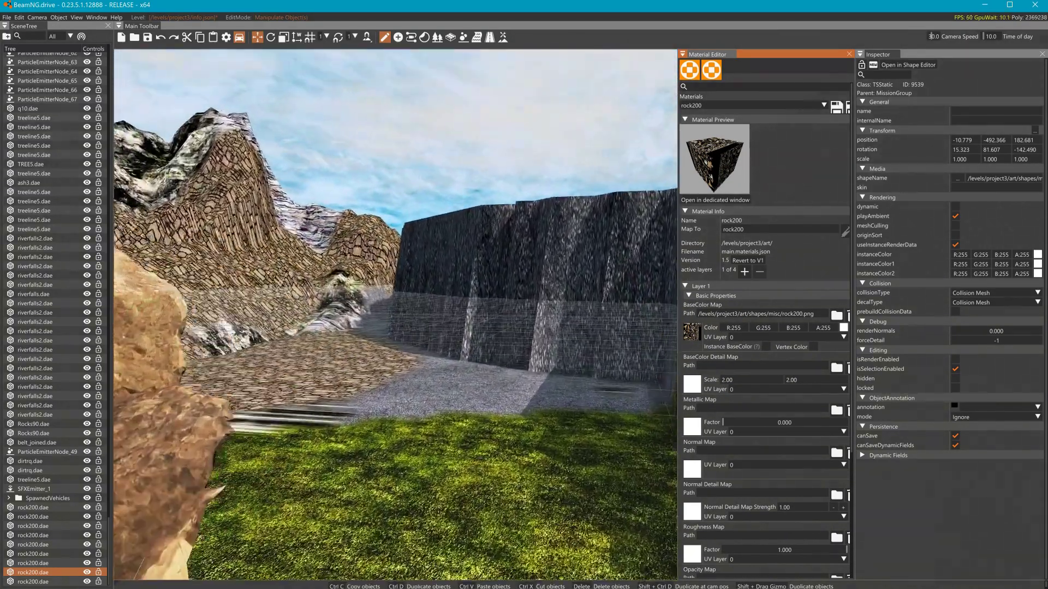
pyautogui.press('s')
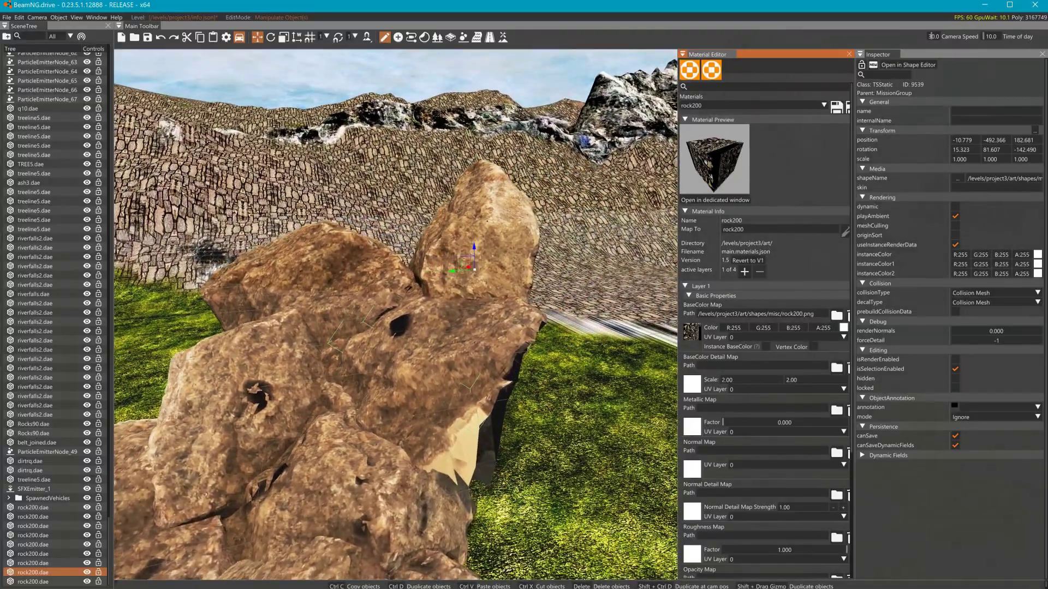
pyautogui.press('s')
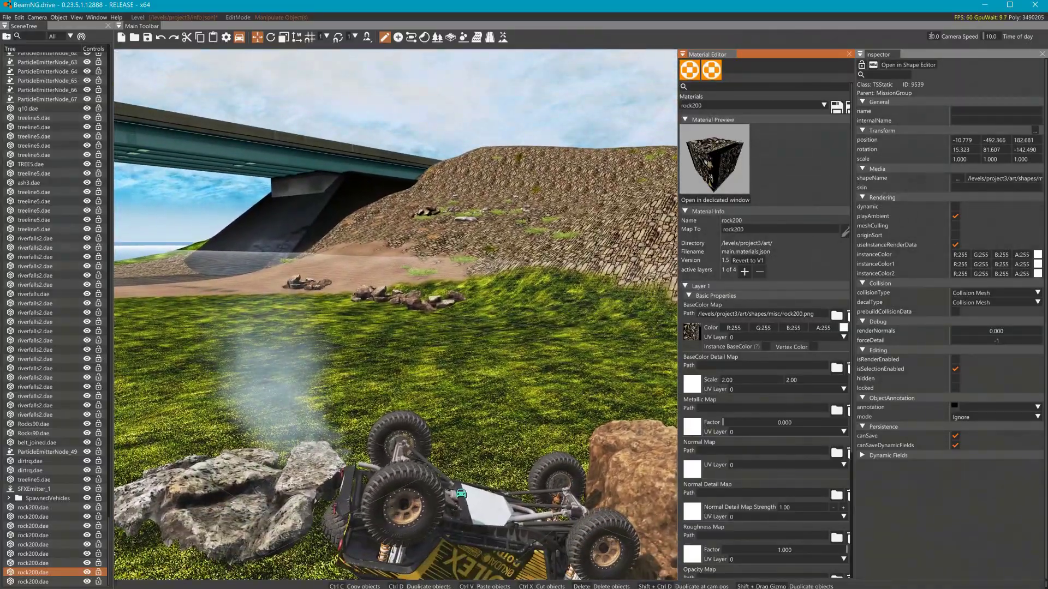
pyautogui.press('r')
pyautogui.press('s')
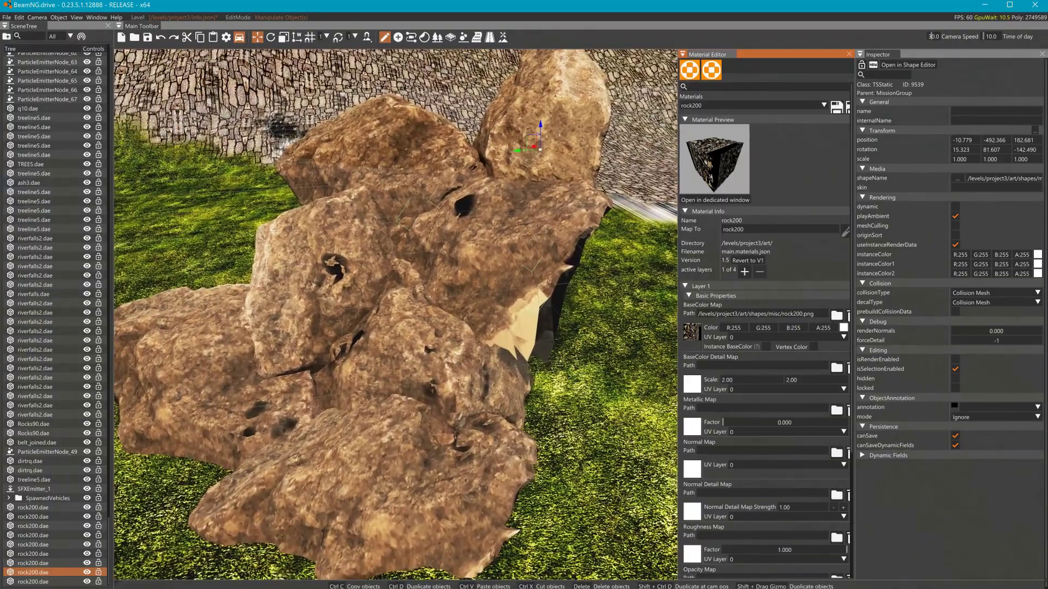
pyautogui.press('a')
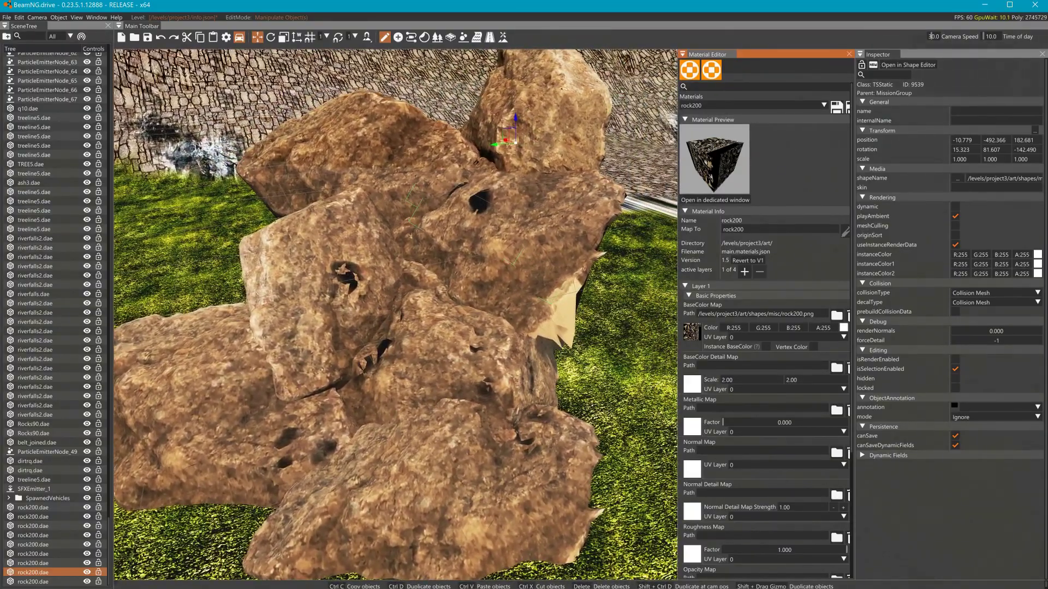
pyautogui.press('a')
pyautogui.press('s')
pyautogui.moveTo(595, 248); pyautogui.dragTo(664, 229, button='right')
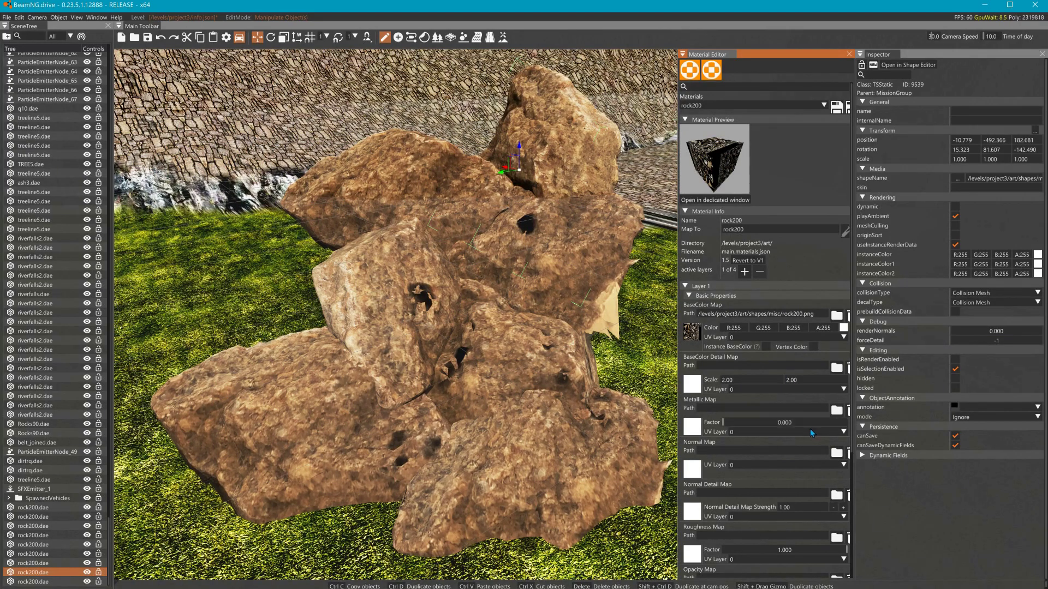
# Step: Assign rock200_n.dds from the level's art/shapes/misc folder as the rock200 material's normal map
pyautogui.click(693, 470)
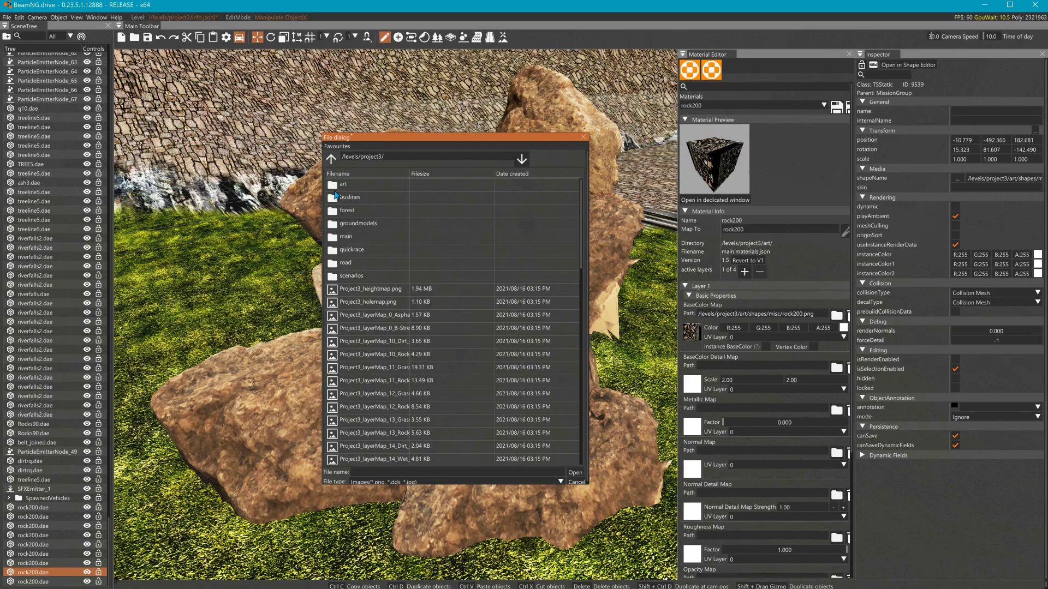
pyautogui.doubleClick(349, 184)
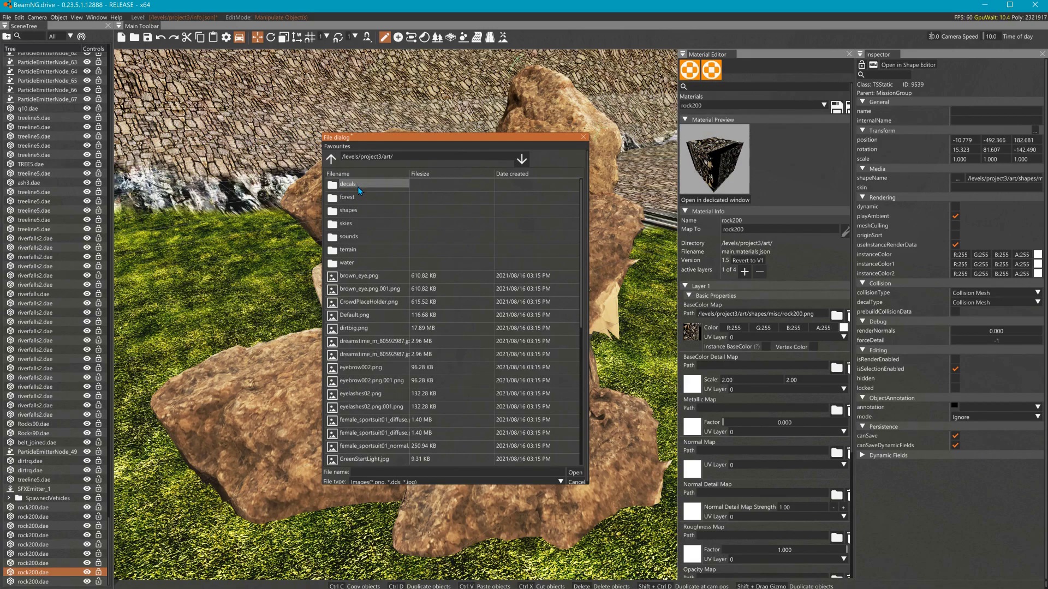
pyautogui.doubleClick(355, 213)
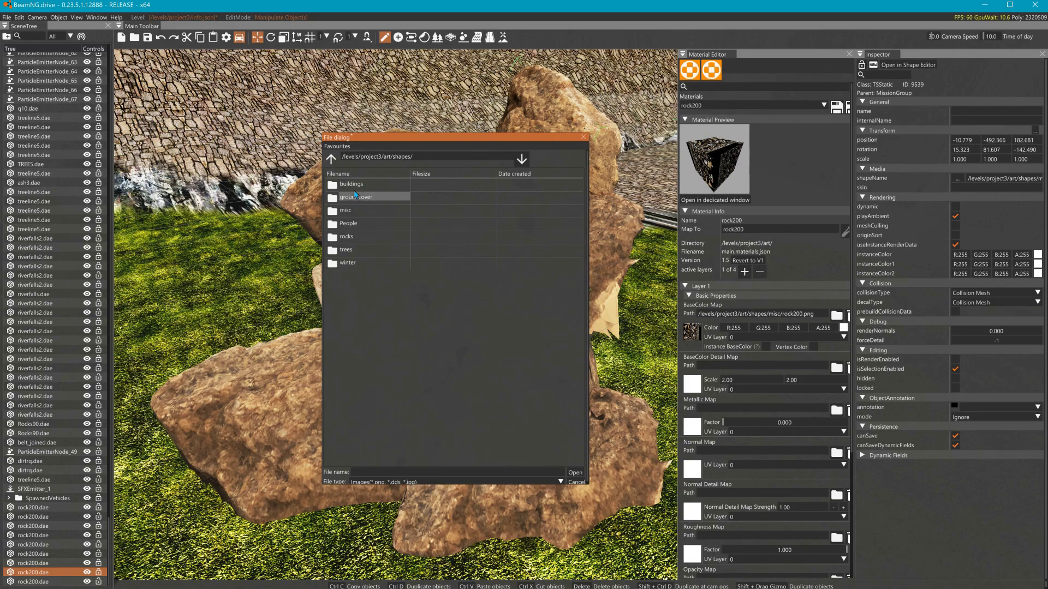
pyautogui.doubleClick(354, 211)
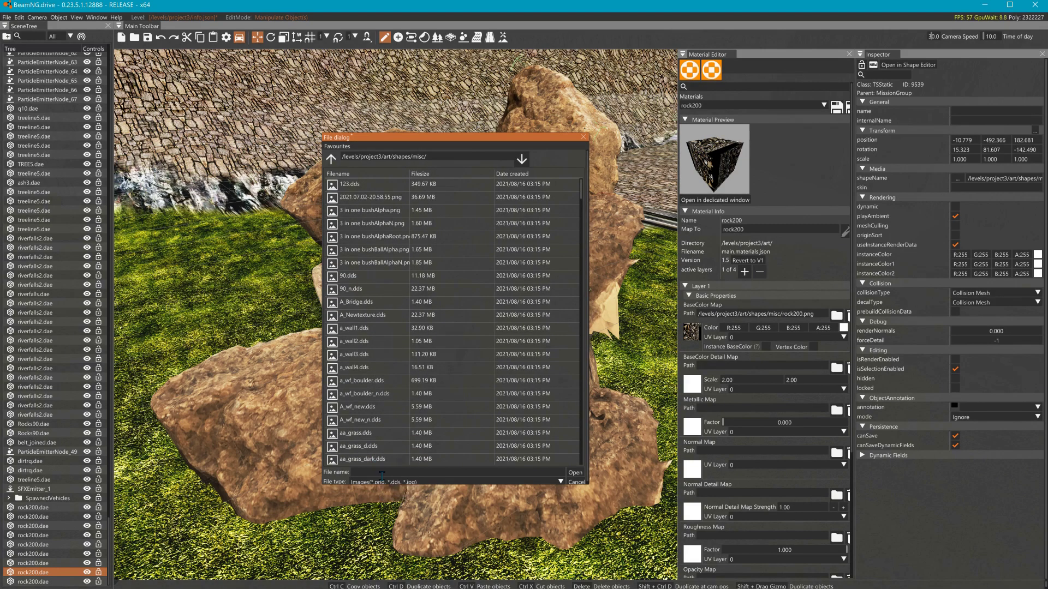
pyautogui.write('n')
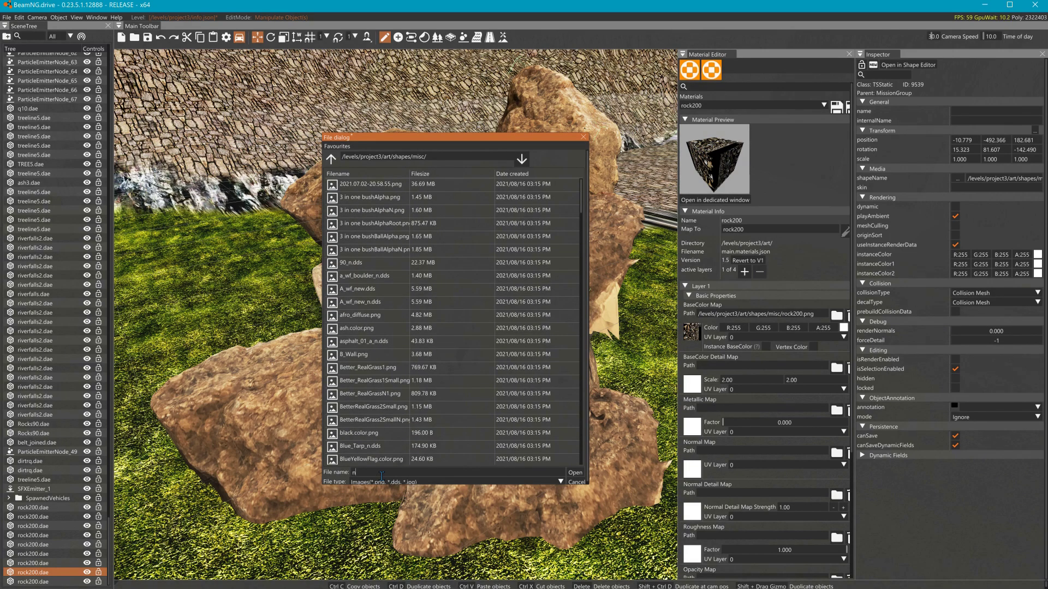
pyautogui.write('200')
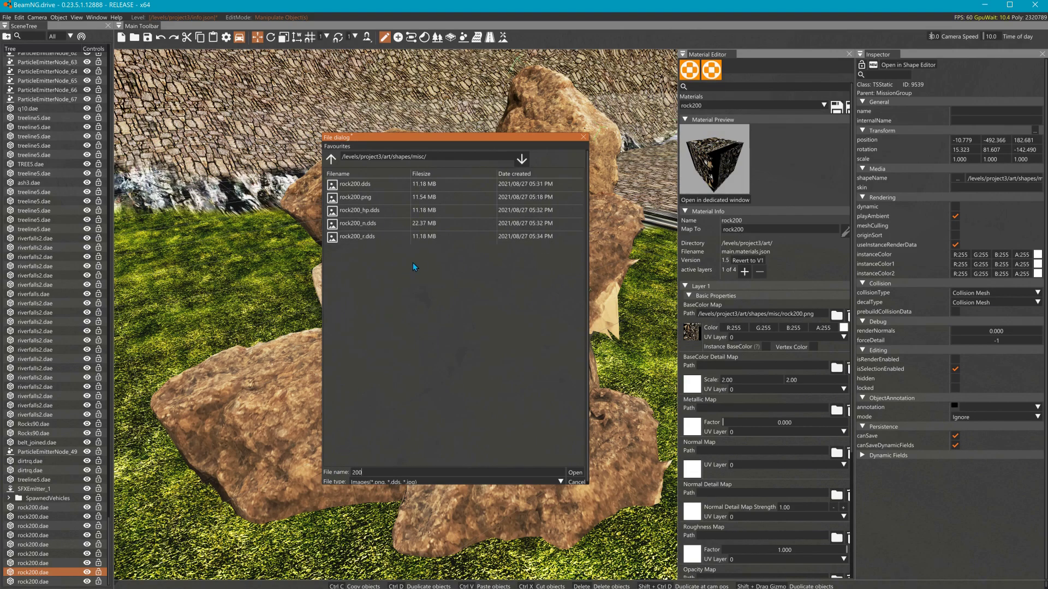
pyautogui.click(360, 223)
pyautogui.click(575, 472)
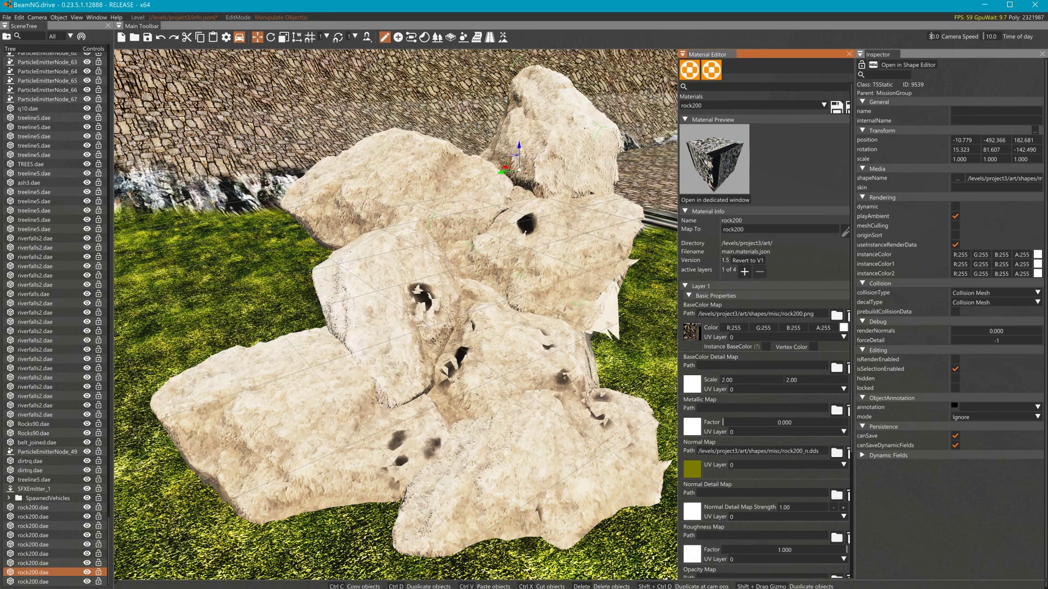
# Step: Assign rock200.dds from the misc folder as the material's ambient occlusion map
pyautogui.scroll(-4, 698, 486)
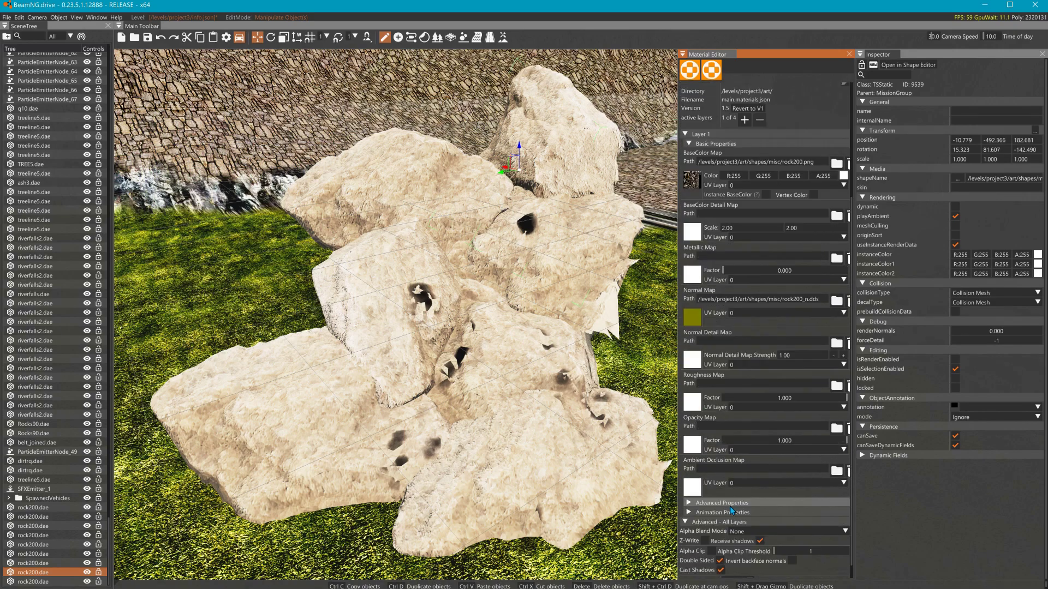
pyautogui.click(698, 485)
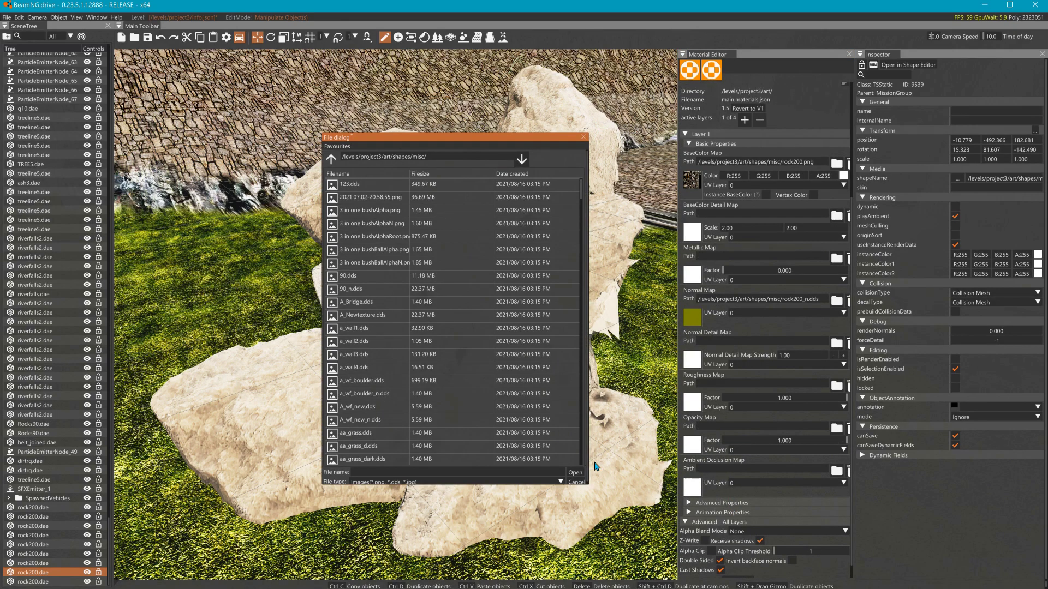
pyautogui.click(401, 473)
pyautogui.write('200')
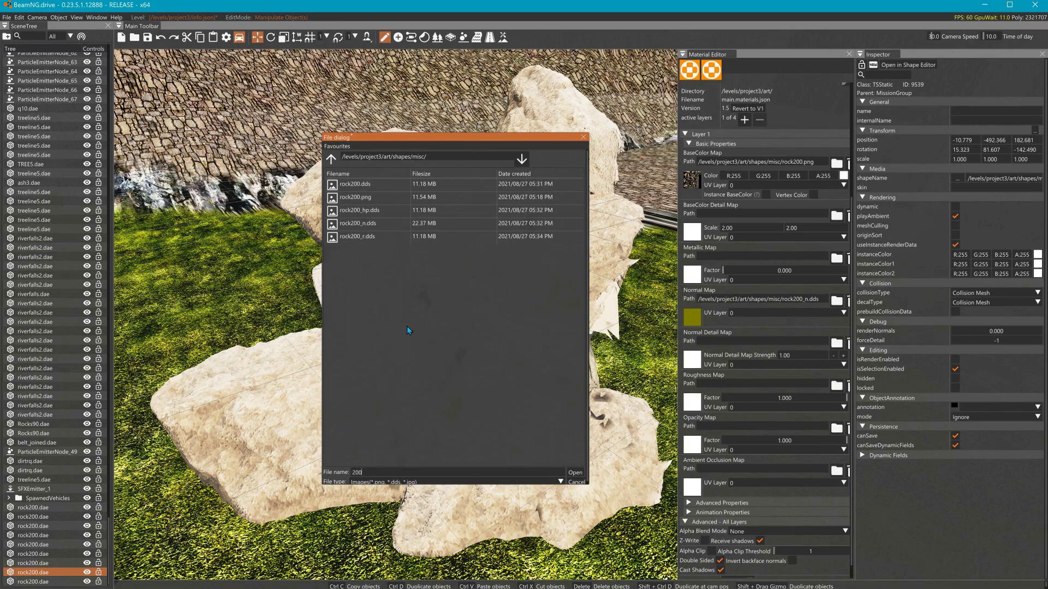
pyautogui.click(362, 184)
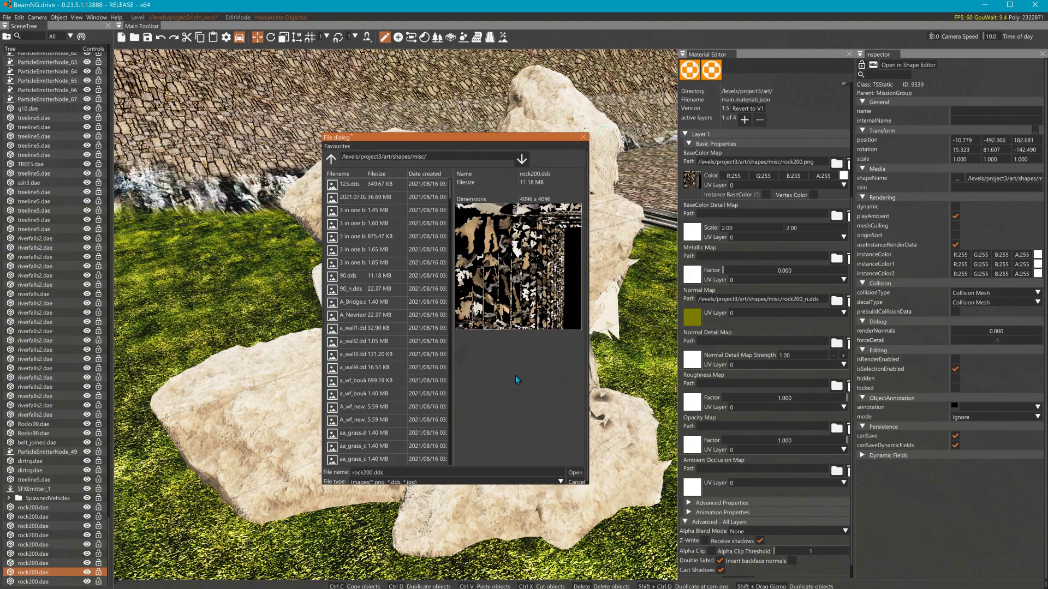
pyautogui.click(574, 472)
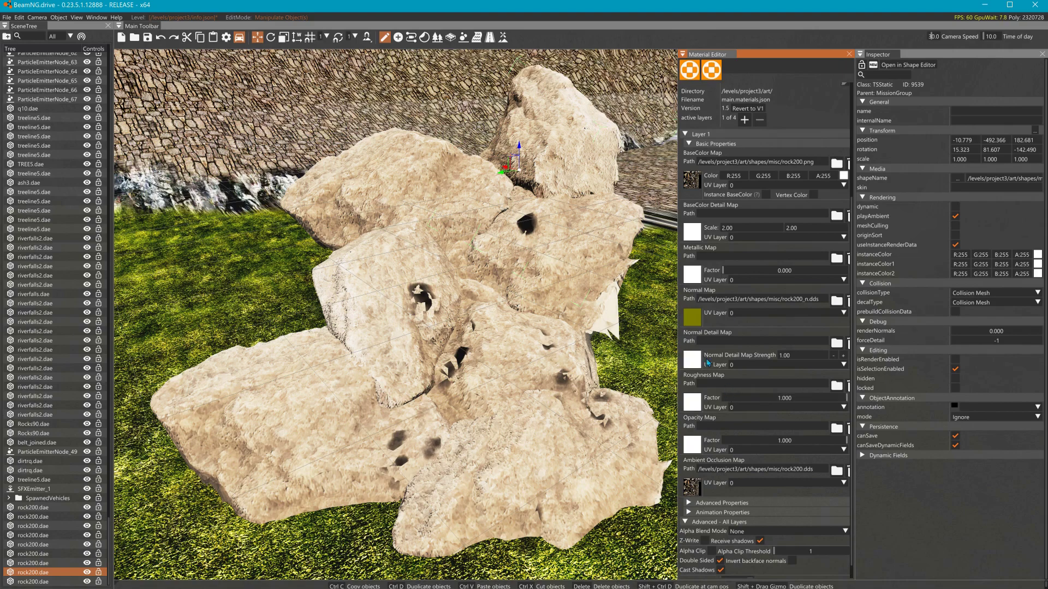
# Step: Expand the layer's advanced properties and assign rock200.dds as the base color palette map
pyautogui.scroll(-1, 725, 483)
pyautogui.click(725, 484)
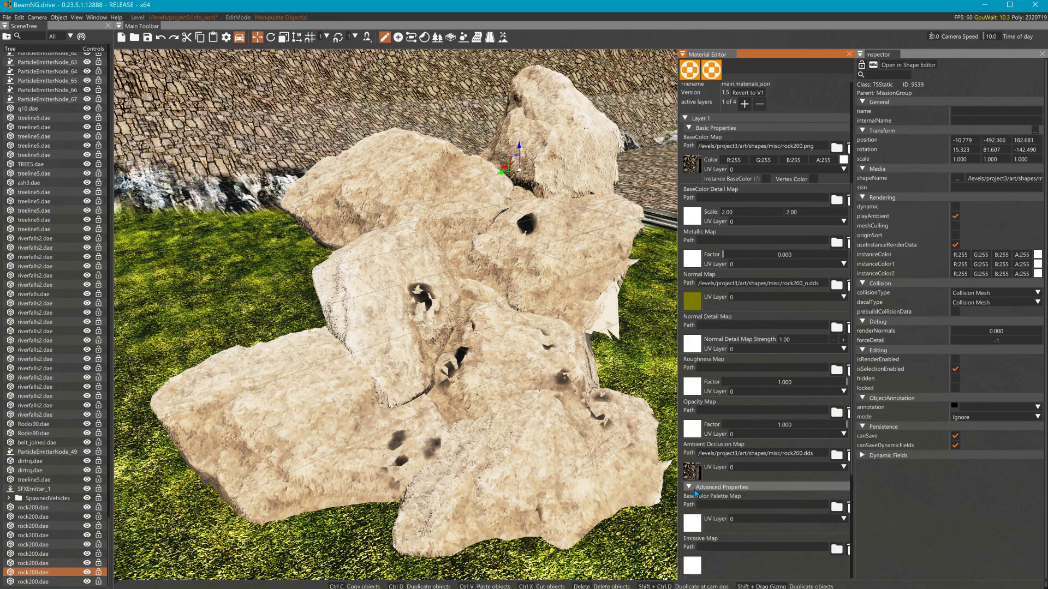
pyautogui.scroll(-3, 726, 483)
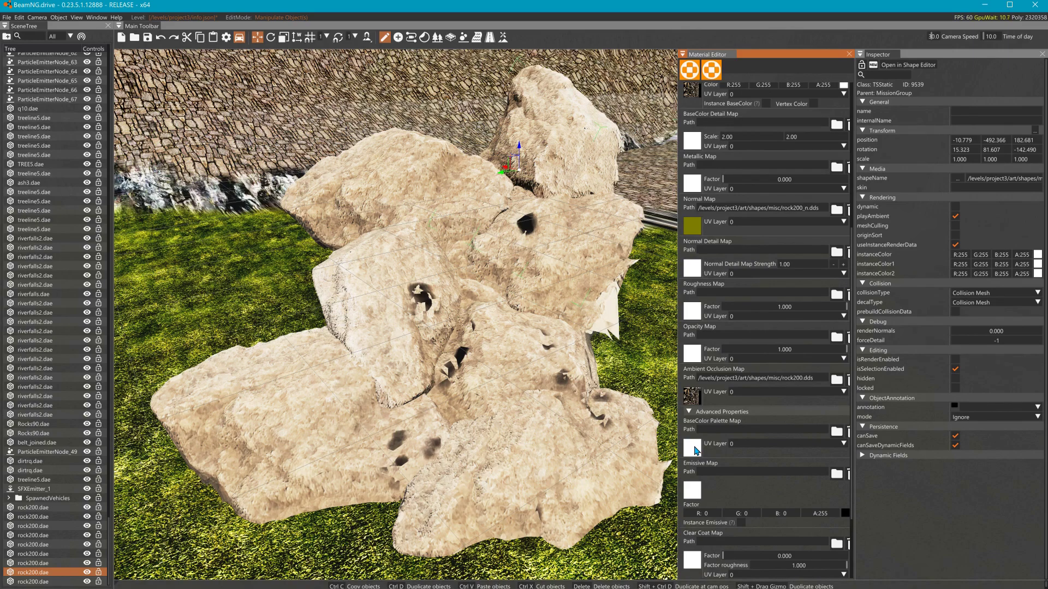
pyautogui.click(693, 447)
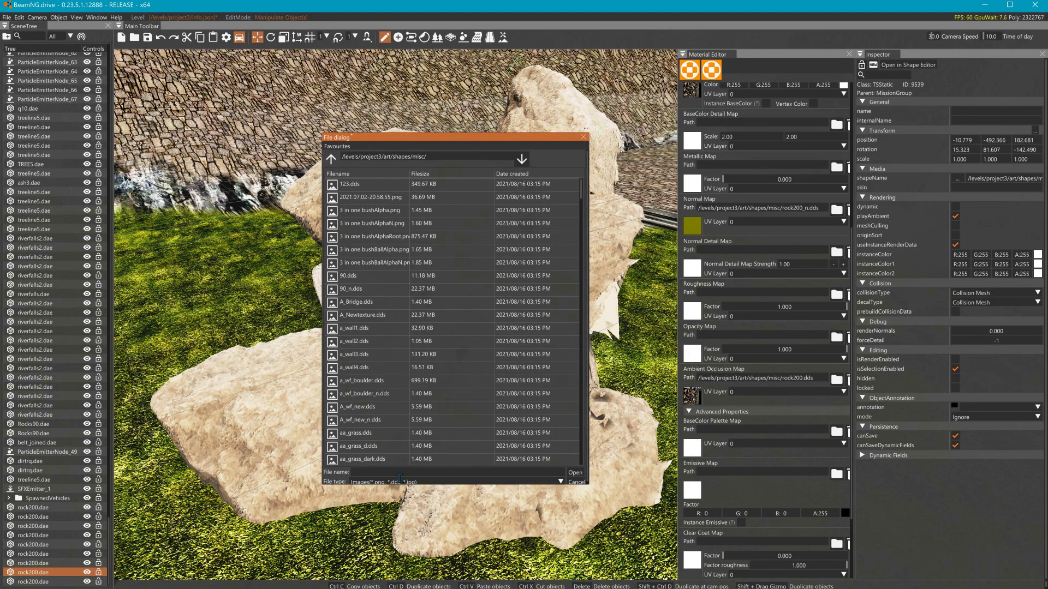
pyautogui.write('200')
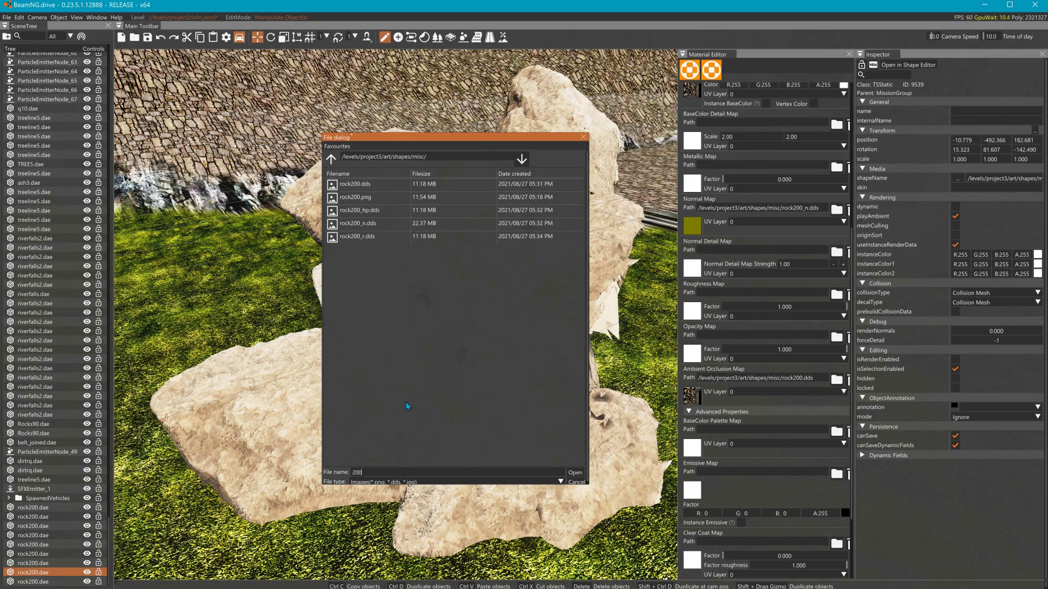
pyautogui.click(357, 183)
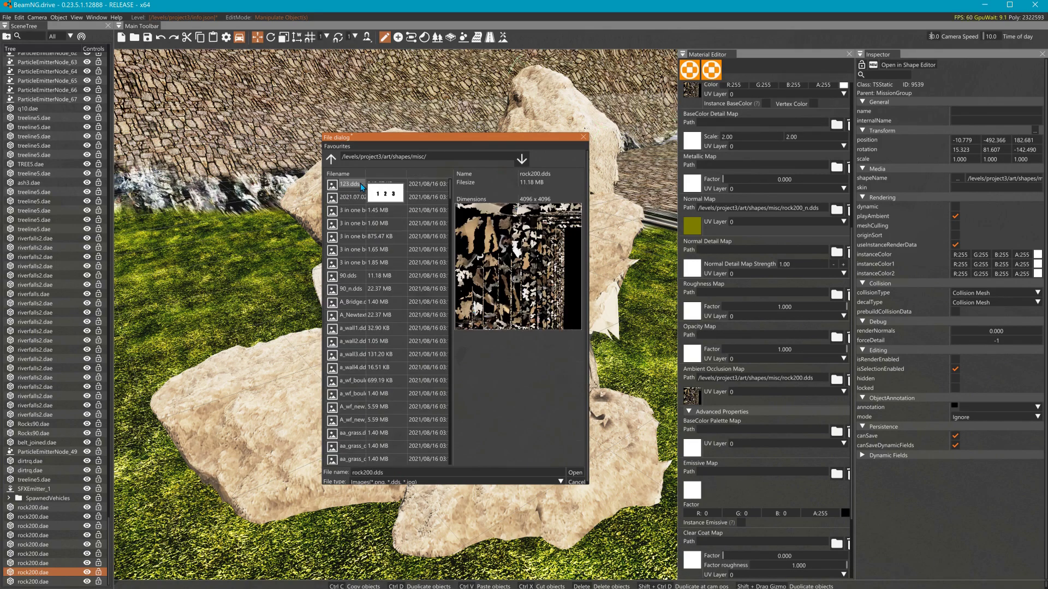
pyautogui.click(574, 473)
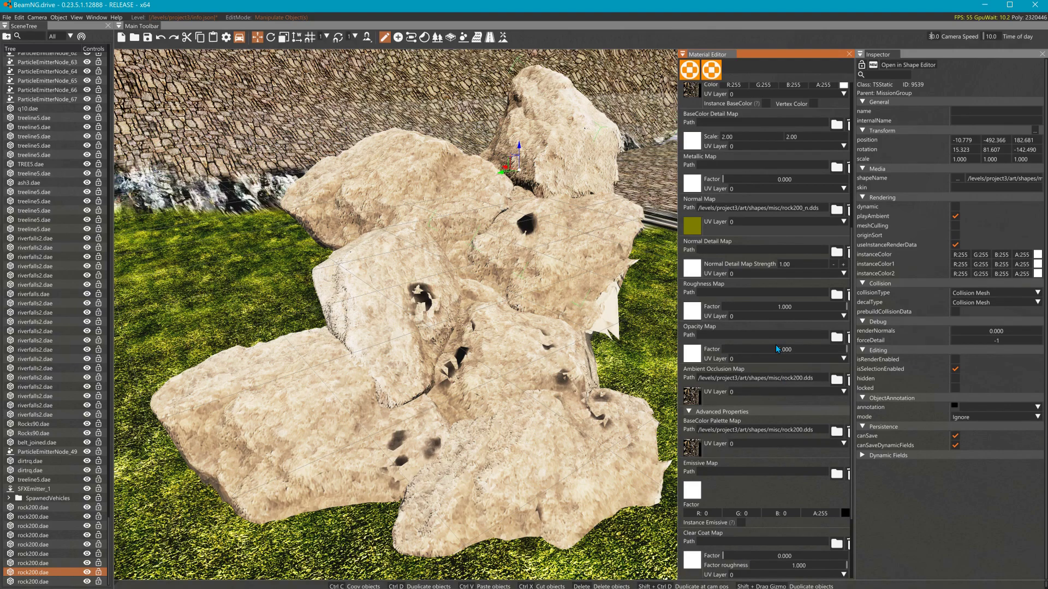
# Step: Assign the high-pass texture rock200_hp.dds as the base color detail map
pyautogui.scroll(5, 777, 348)
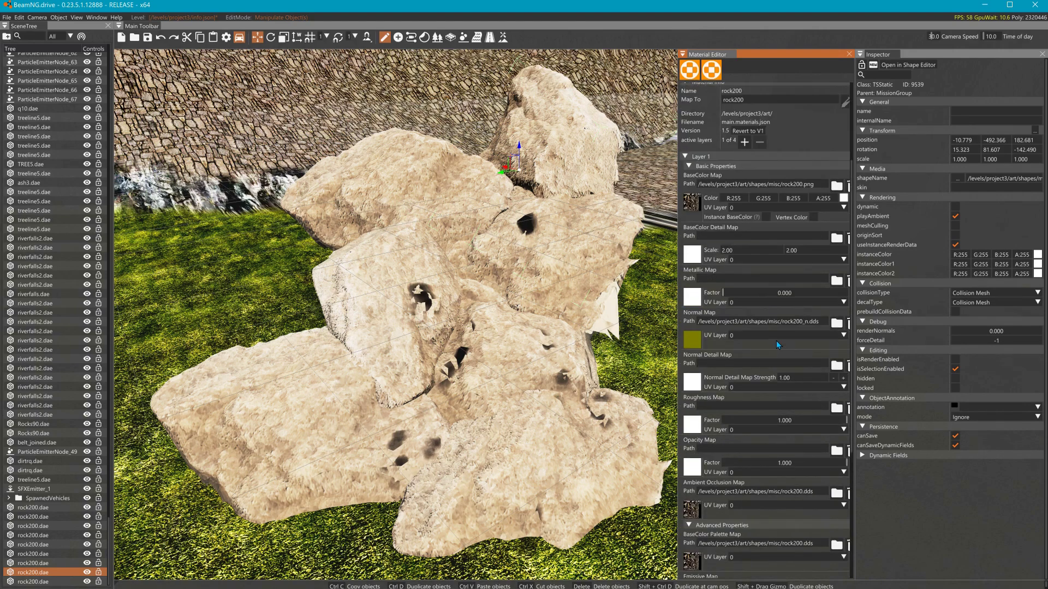
pyautogui.click(694, 255)
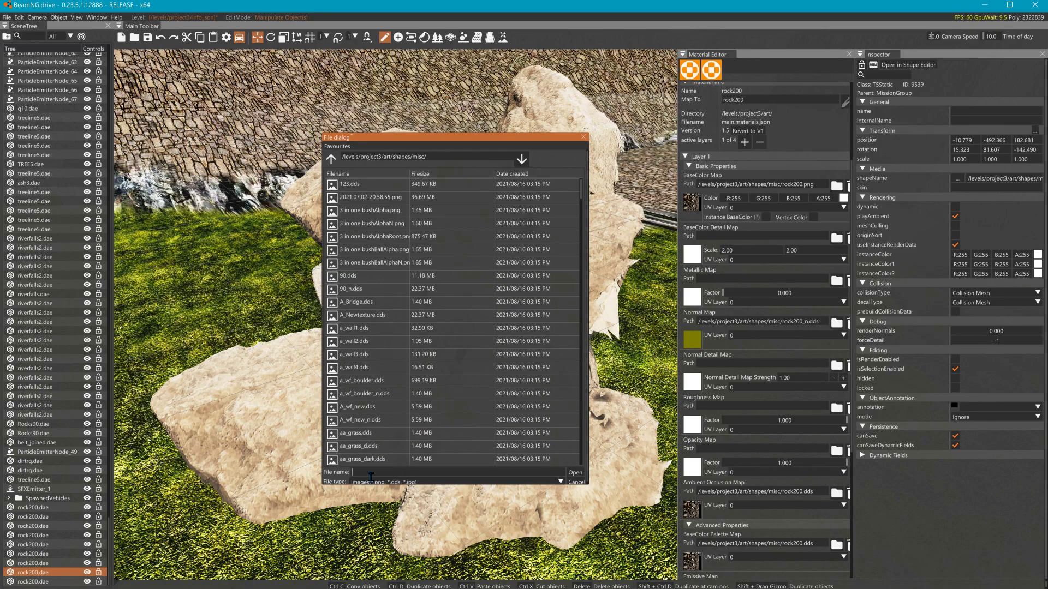
pyautogui.write('200')
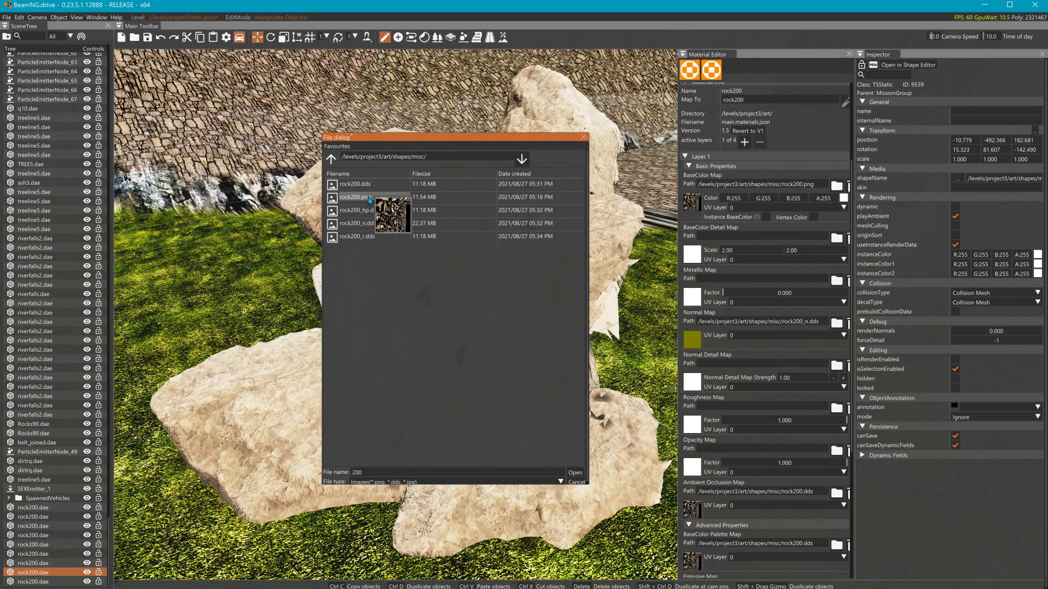
pyautogui.click(365, 210)
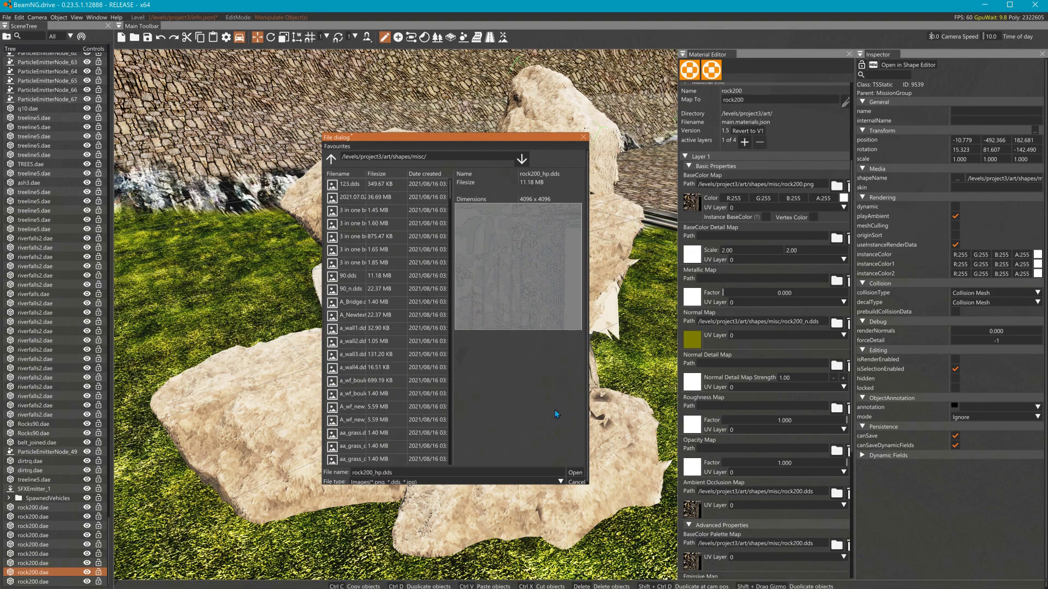
pyautogui.click(575, 472)
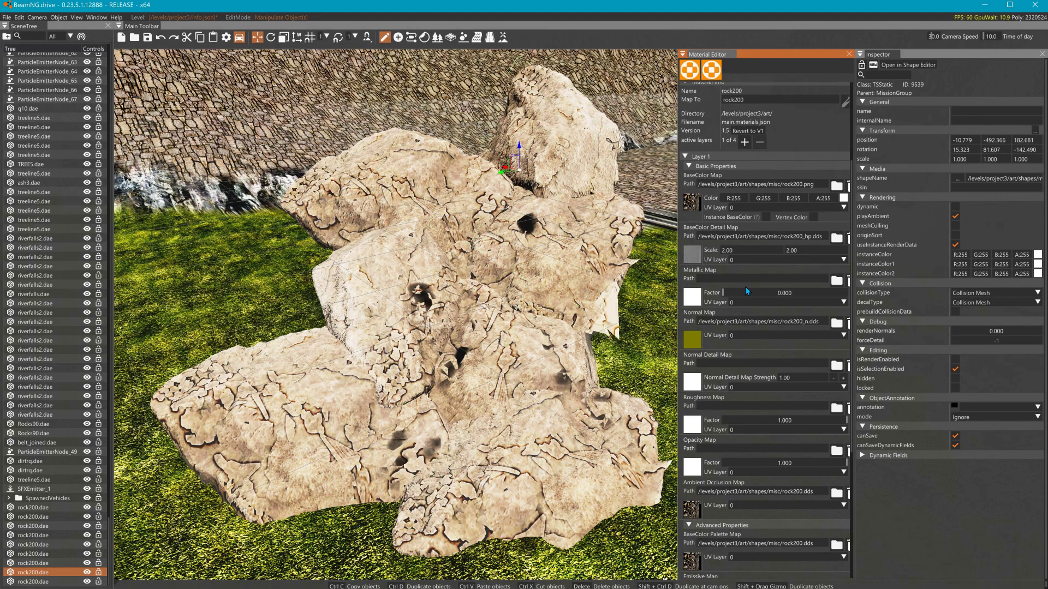
# Step: Set the base color detail map's scale to 1 in both directions
pyautogui.doubleClick(763, 255)
pyautogui.write('1')
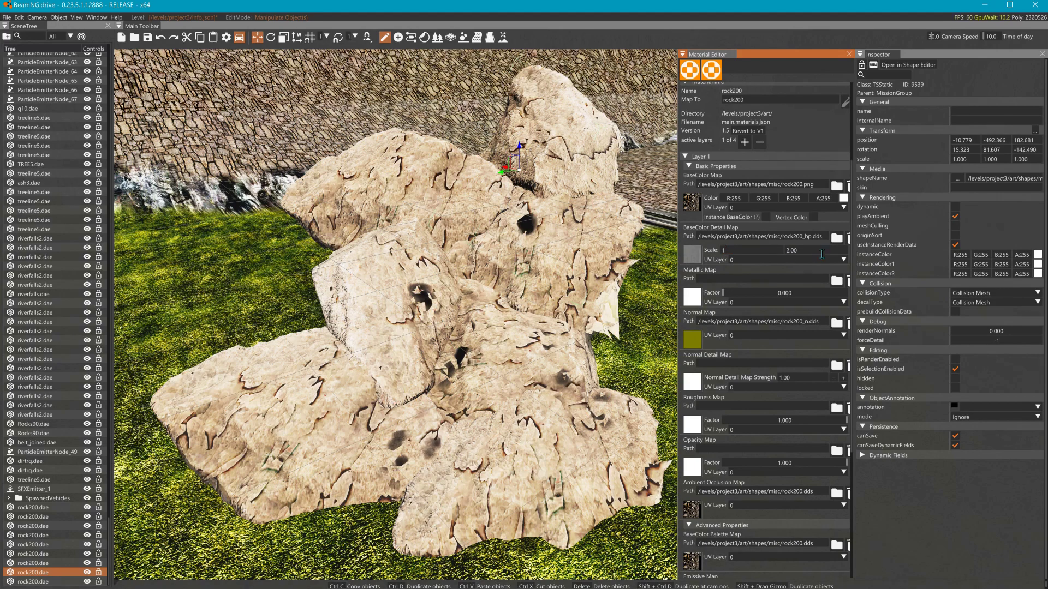
pyautogui.doubleClick(817, 255)
pyautogui.write('1')
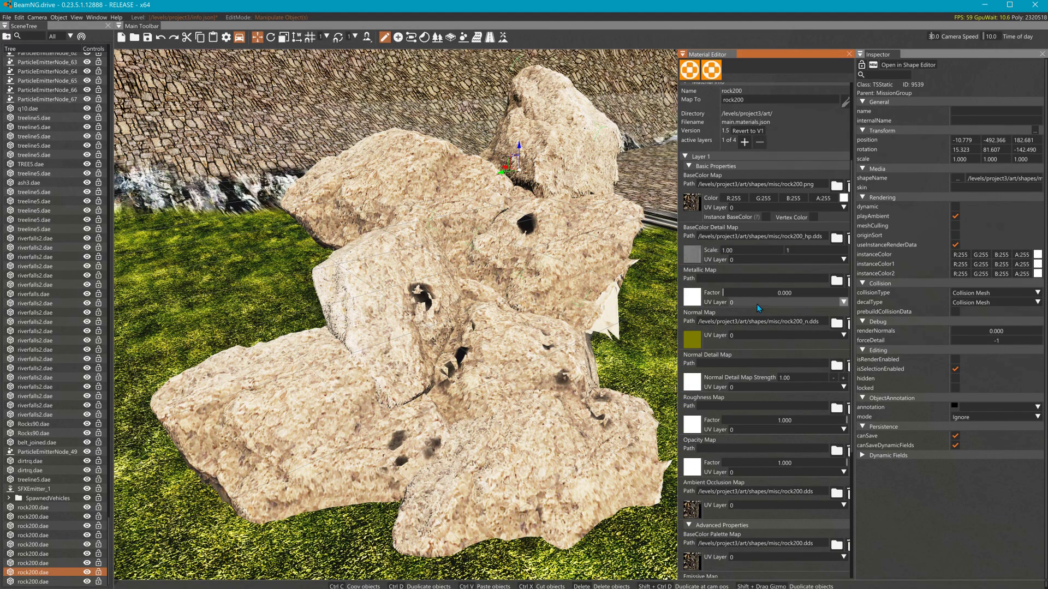
# Step: Assign rock200_n.dds from the misc folder as the normal detail map
pyautogui.click(697, 389)
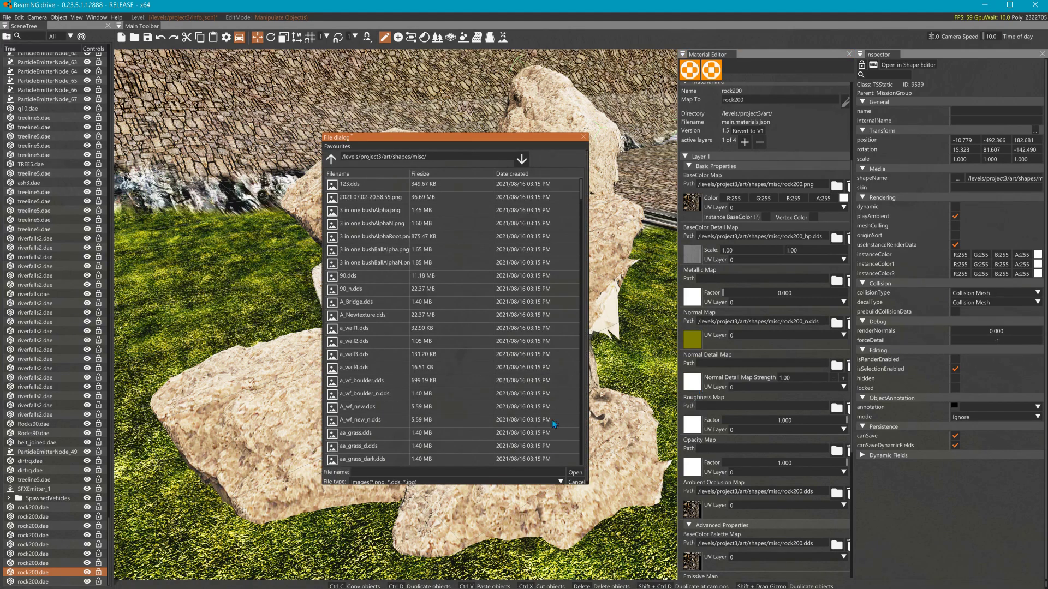
pyautogui.write('200')
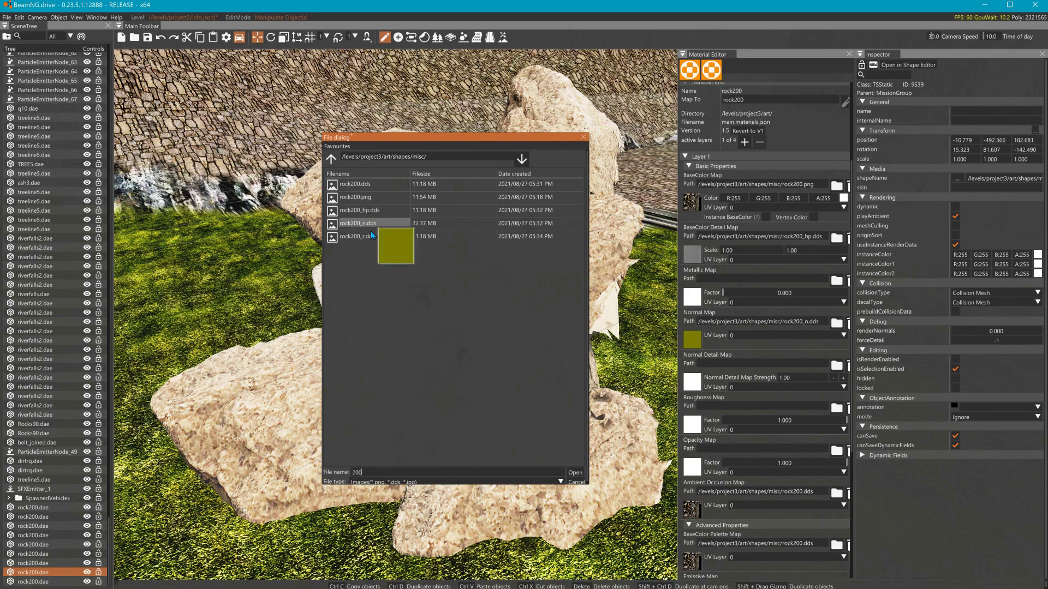
pyautogui.click(370, 225)
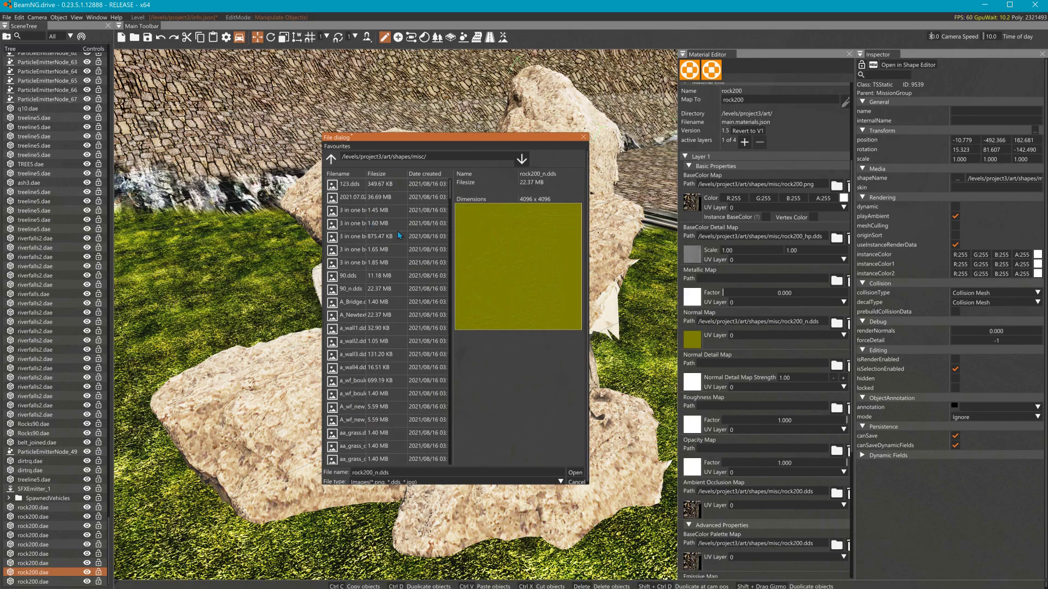
pyautogui.click(576, 473)
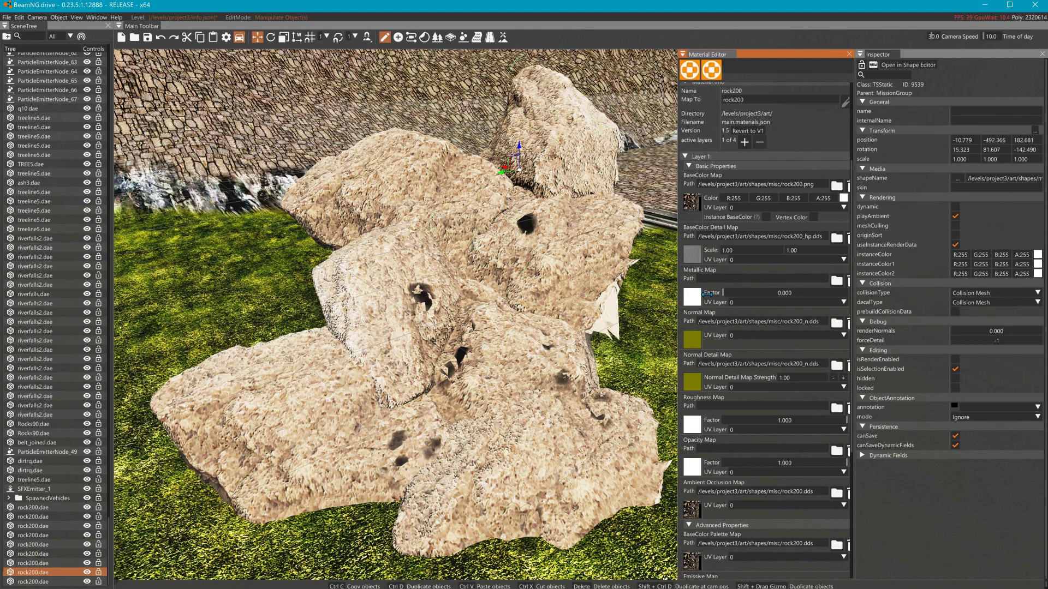
# Step: Set the material's reflection mode to Cubemap and choose BlueSkyCubemap as its cubemap
pyautogui.scroll(-5, 751, 447)
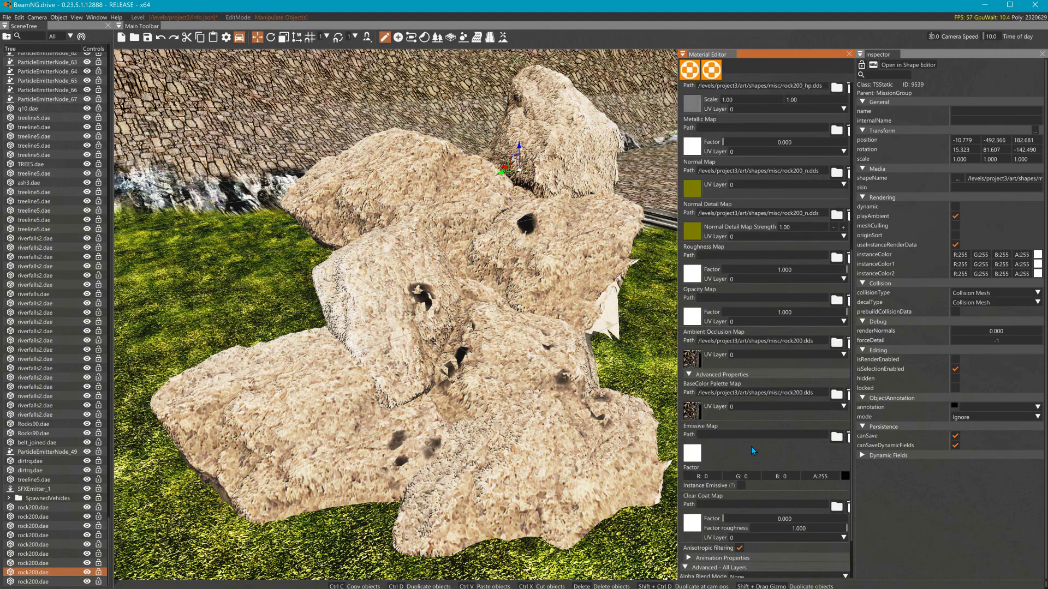
pyautogui.scroll(-2, 751, 447)
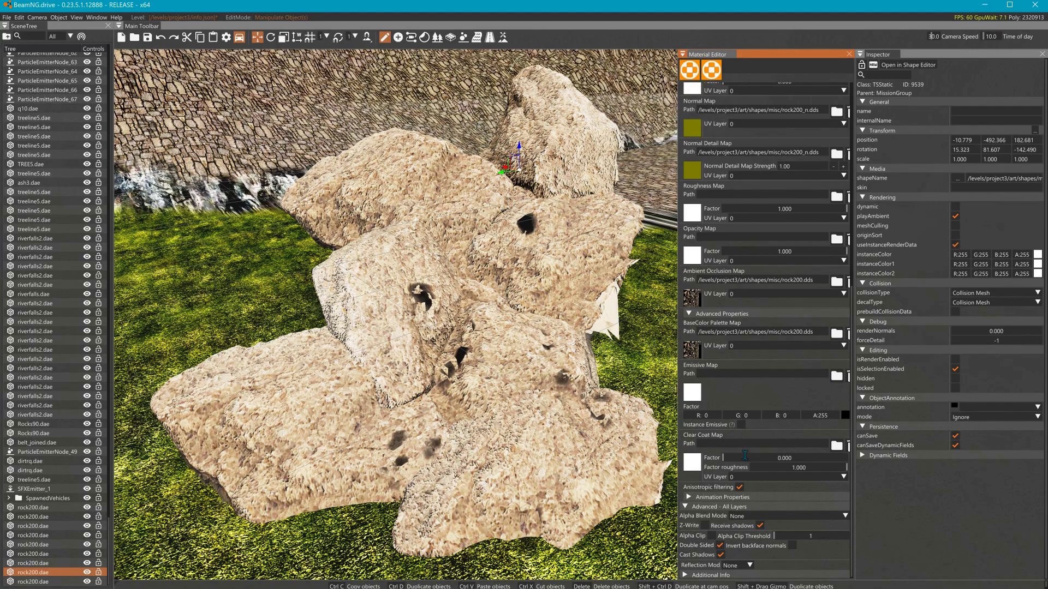
pyautogui.click(746, 565)
pyautogui.click(743, 555)
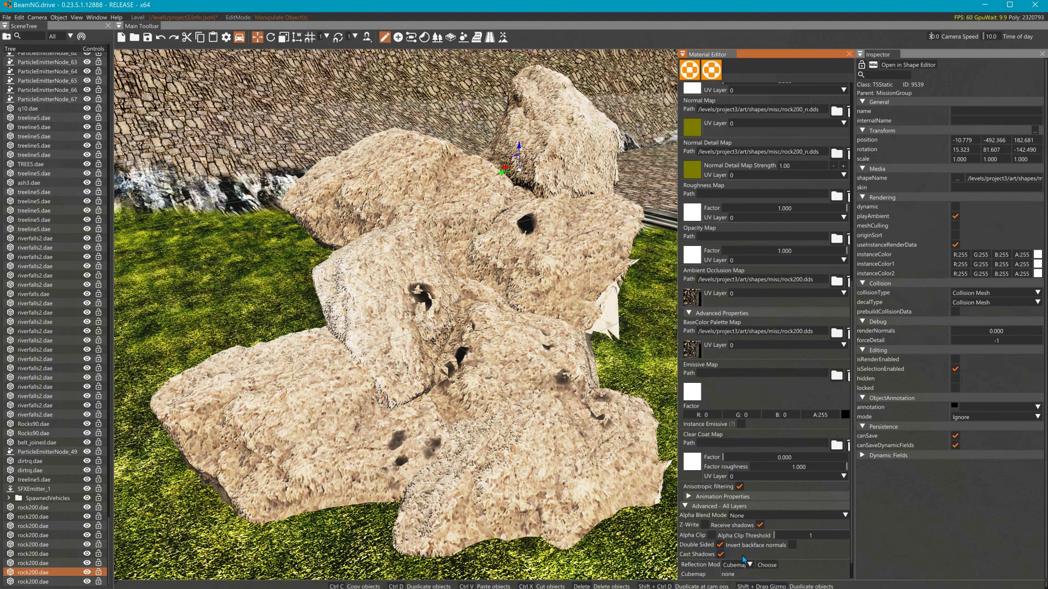
pyautogui.scroll(-1, 761, 557)
pyautogui.click(765, 540)
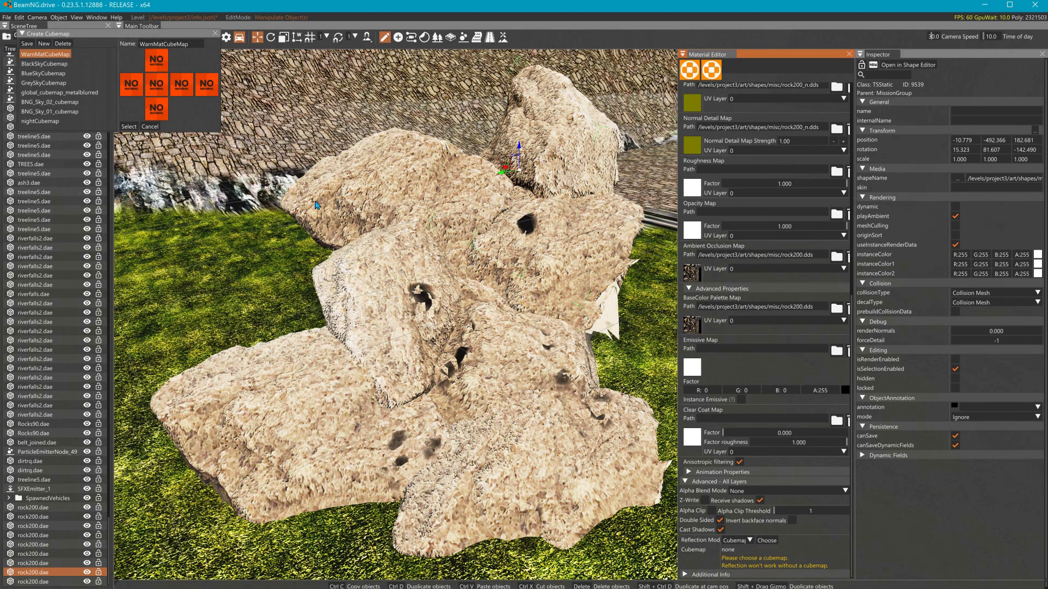
pyautogui.click(49, 72)
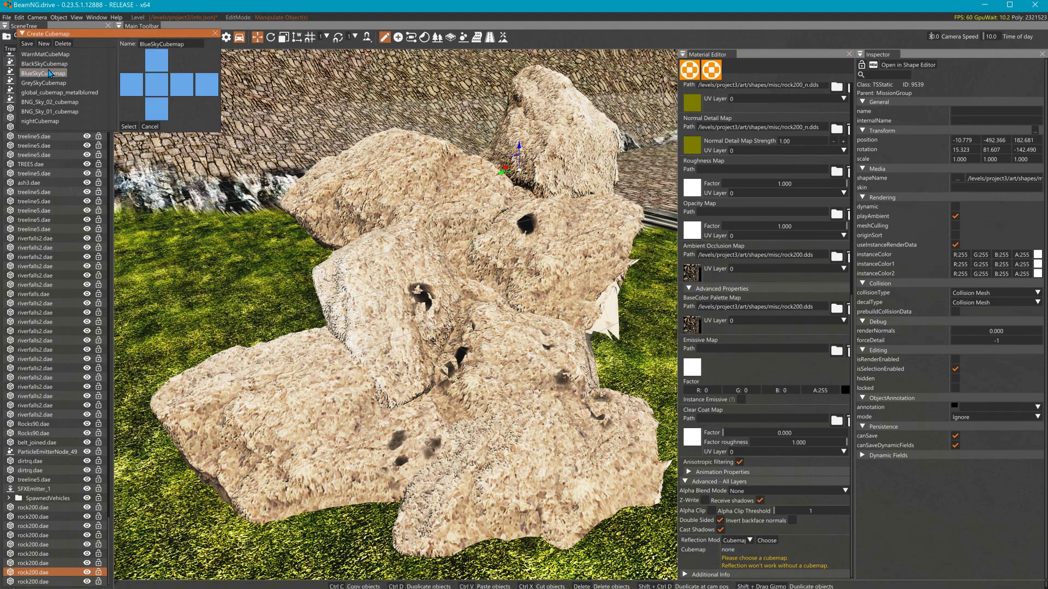
pyautogui.click(130, 127)
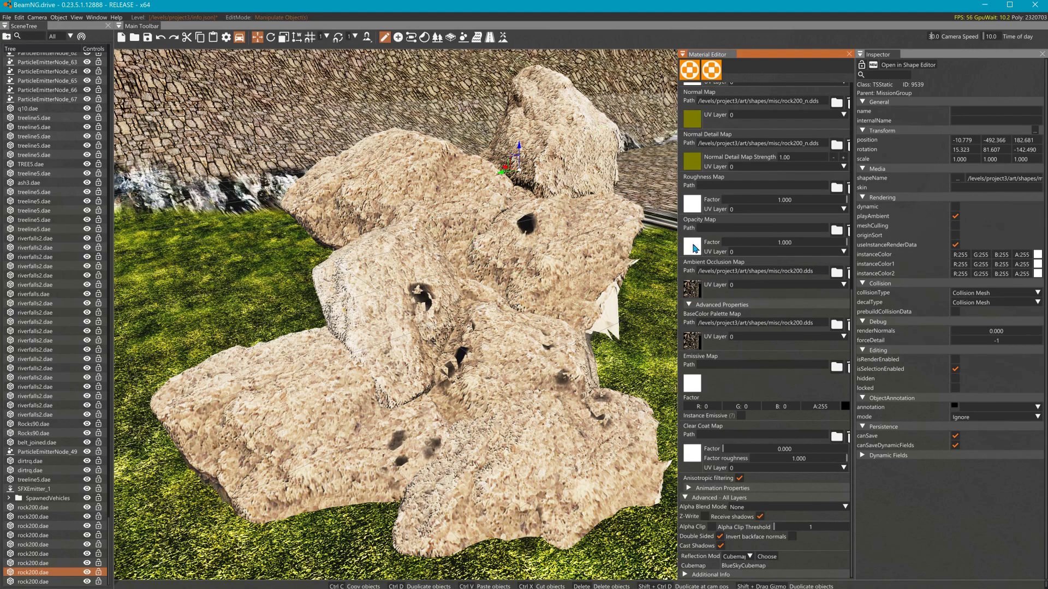
# Step: Assign rock200_r.dds from the misc folder as the roughness map
pyautogui.scroll(6, 733, 240)
pyautogui.click(696, 231)
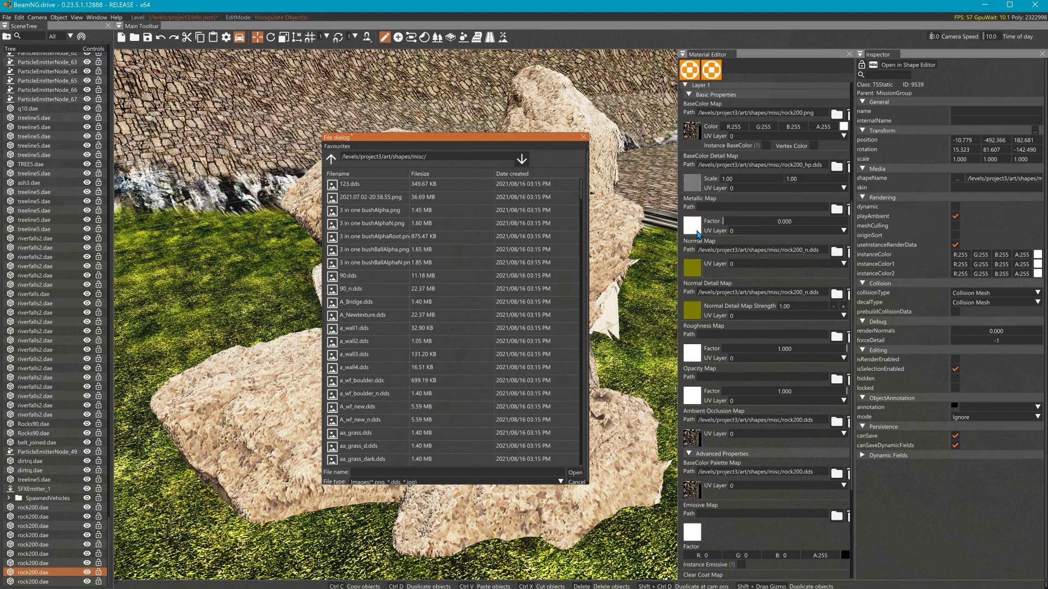
pyautogui.click(582, 136)
pyautogui.click(692, 352)
pyautogui.click(389, 478)
pyautogui.write('200')
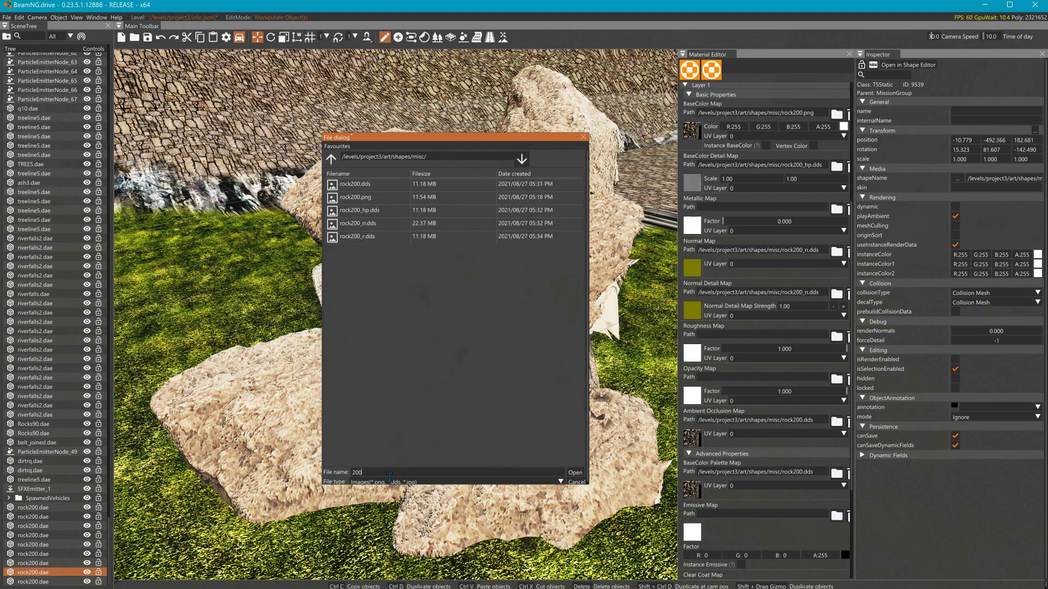
pyautogui.click(365, 237)
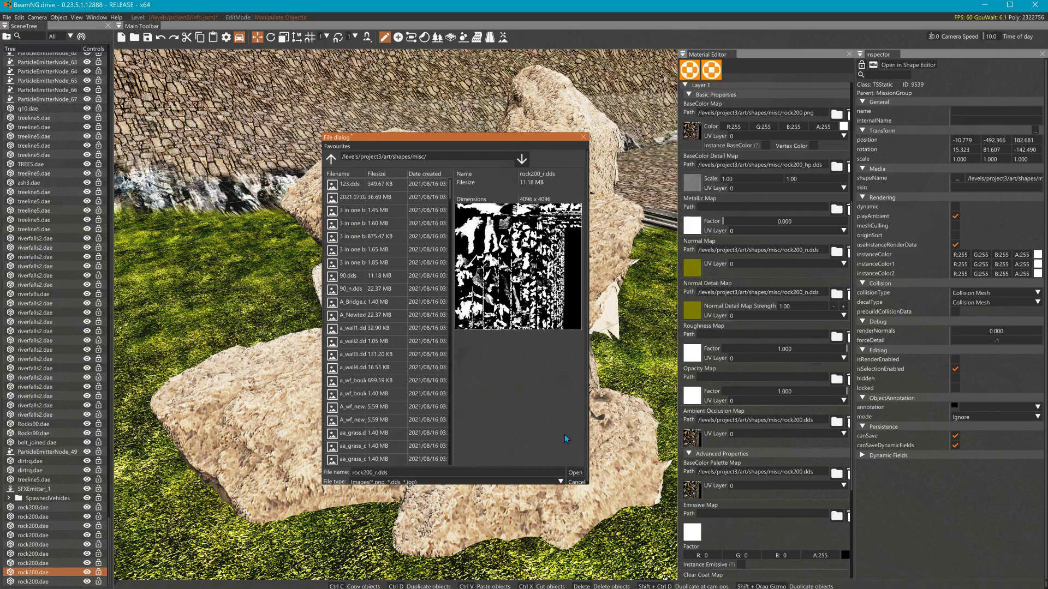
pyautogui.click(574, 475)
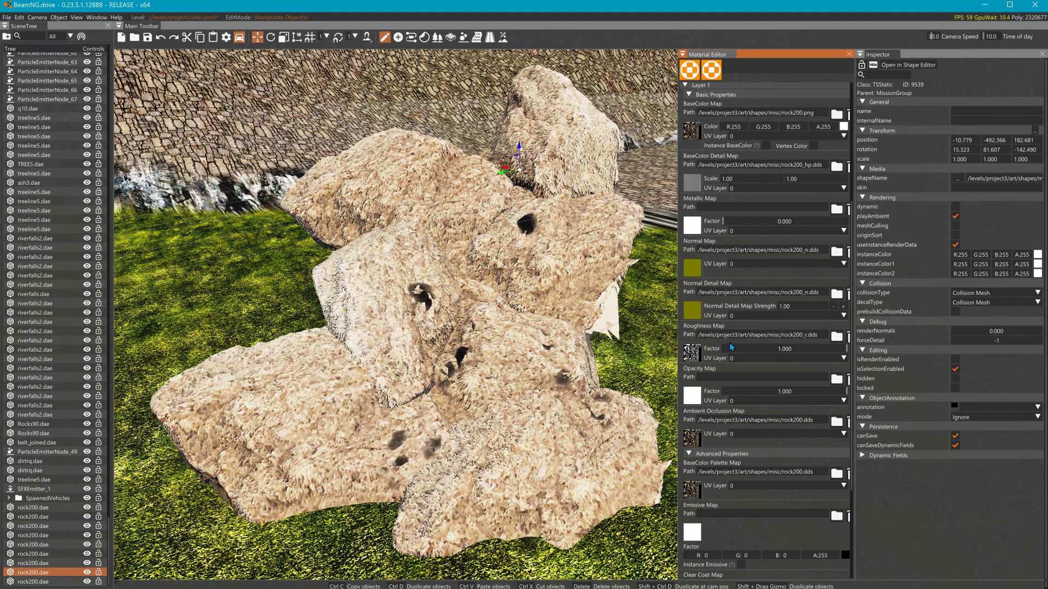
# Step: Set the roughness map's factor to about 0.579 and its UV layer to 1
pyautogui.click(728, 348)
pyautogui.moveTo(728, 348); pyautogui.dragTo(794, 348)
pyautogui.click(786, 358)
pyautogui.click(742, 375)
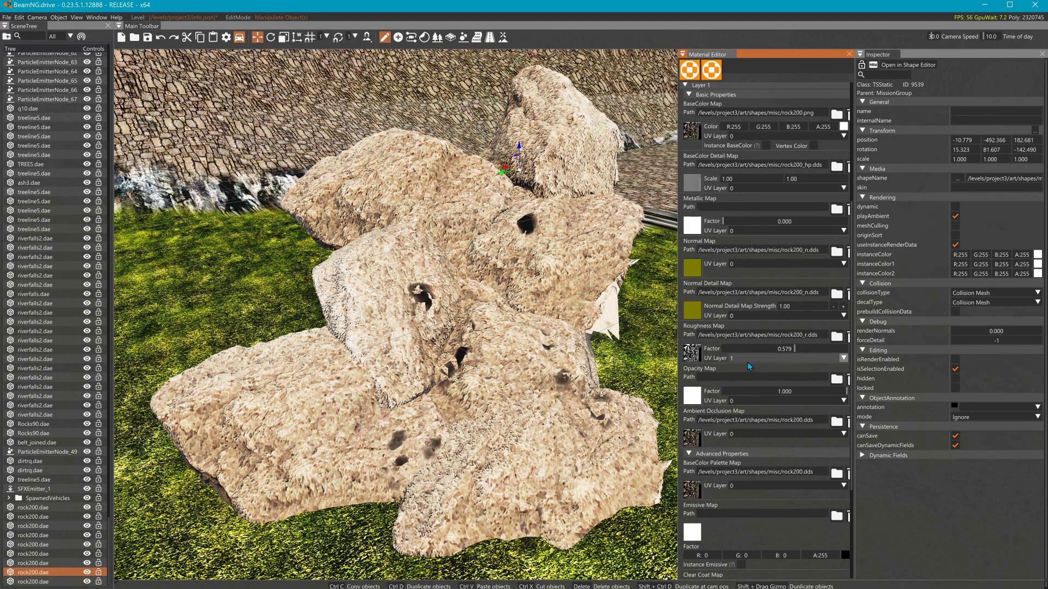
# Step: Assign rock200_r.dds from the misc folder as the metallic map
pyautogui.click(696, 225)
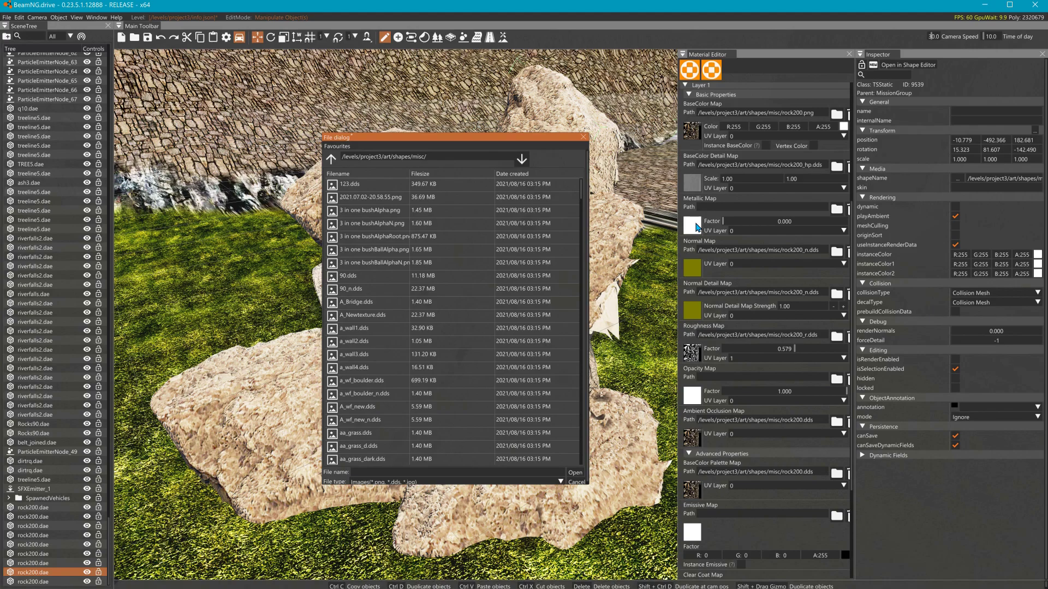
pyautogui.write('ro')
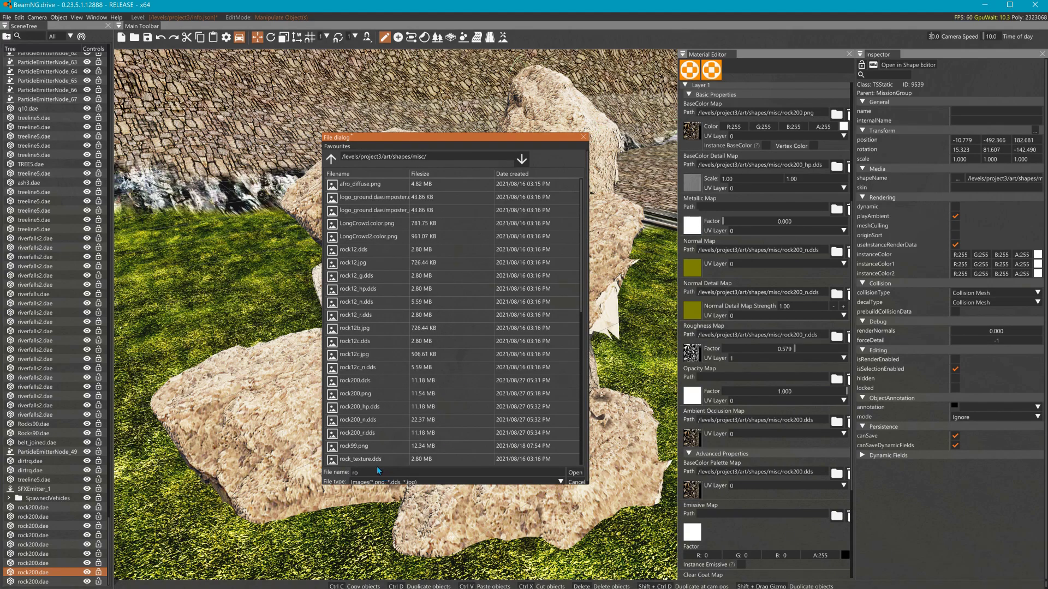
pyautogui.moveTo(360, 410)
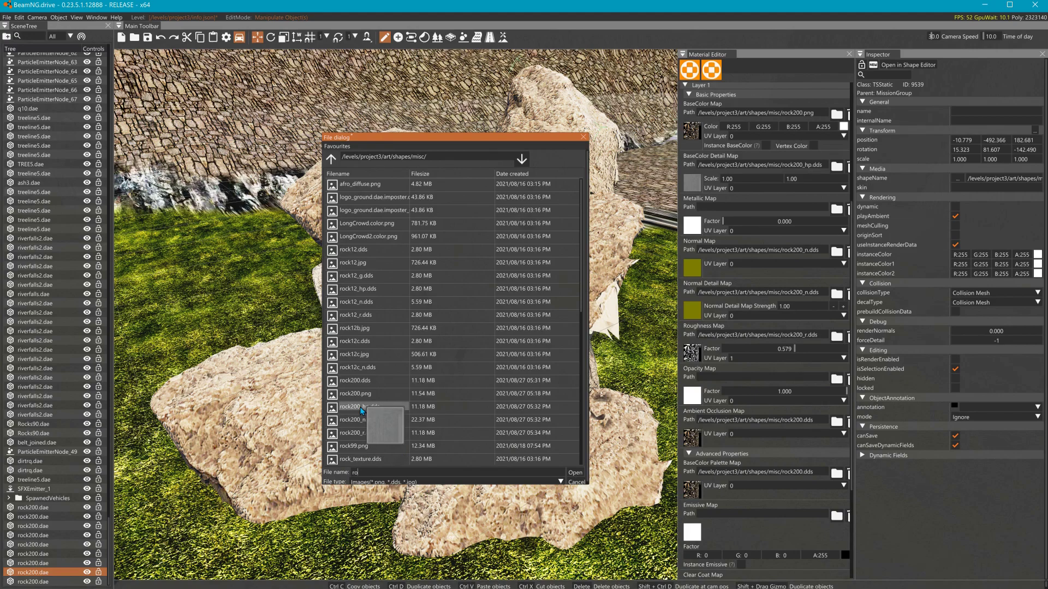
pyautogui.click(355, 431)
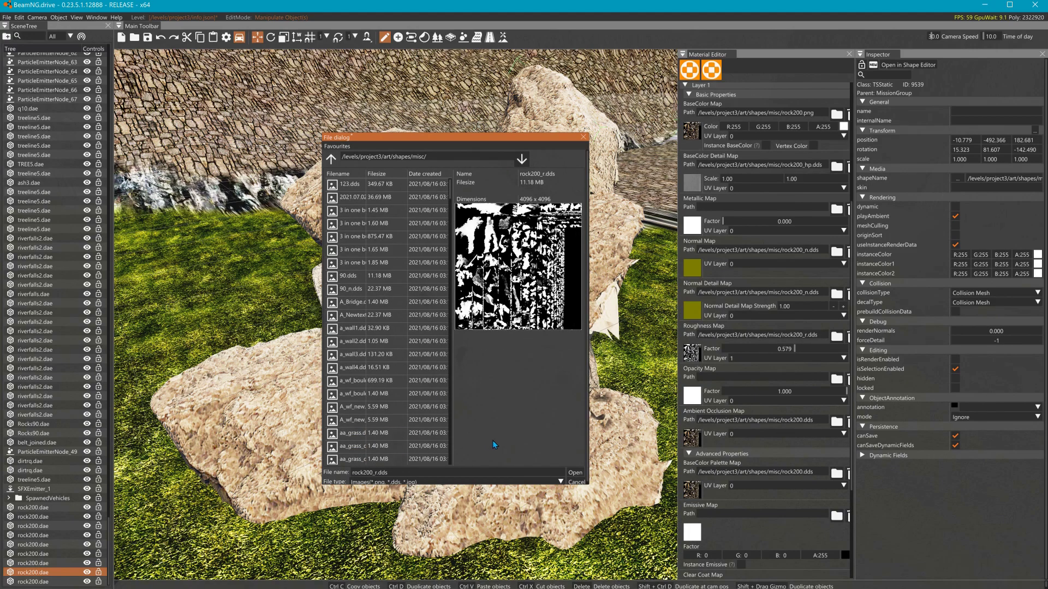
pyautogui.click(575, 472)
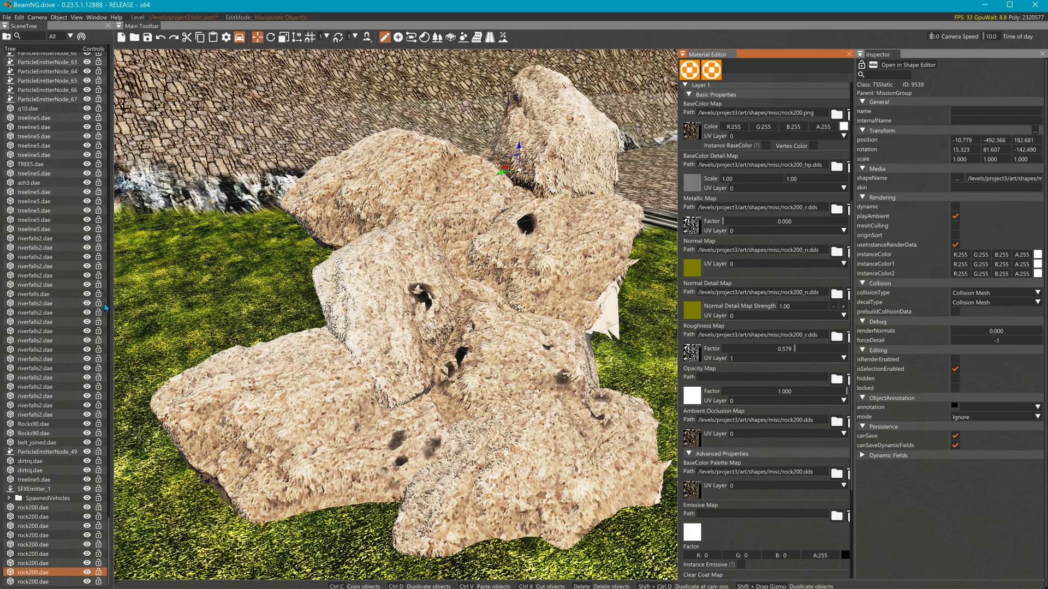
# Step: Set the metallic map's factor to about 0.681 and the roughness map's factor to about 0.441
pyautogui.moveTo(744, 224); pyautogui.dragTo(821, 232)
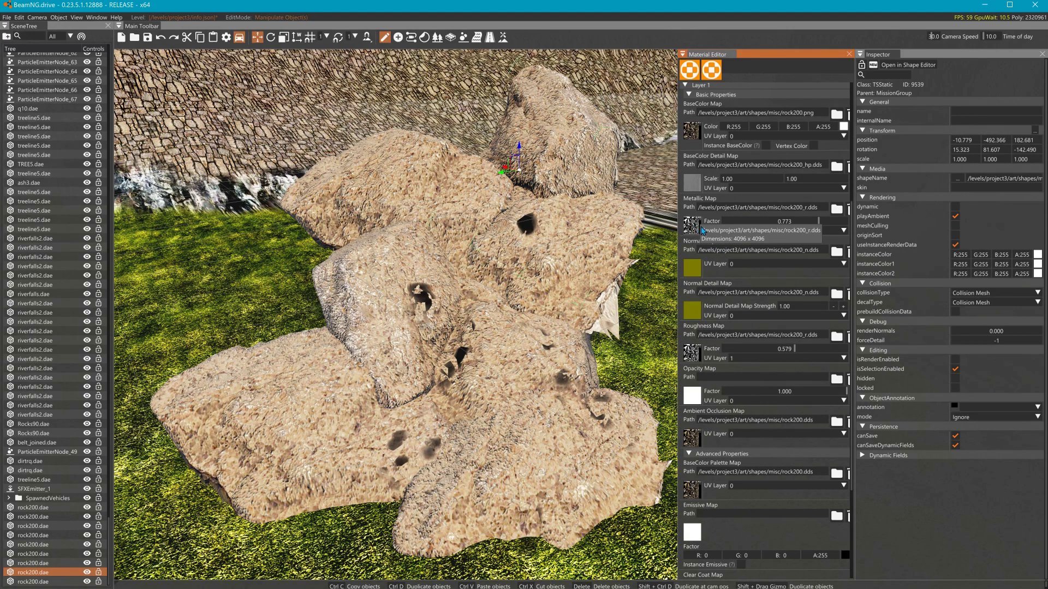
pyautogui.moveTo(771, 217); pyautogui.dragTo(809, 232)
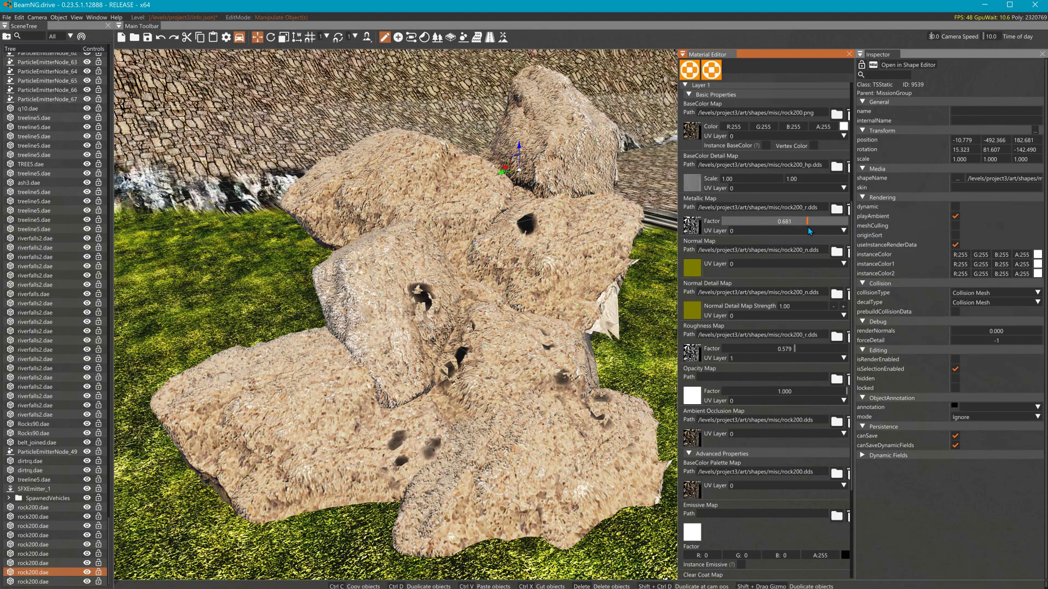
pyautogui.moveTo(794, 348)
pyautogui.mouseDown()
pyautogui.moveTo(739, 348)
pyautogui.moveTo(852, 342)
pyautogui.moveTo(703, 352)
pyautogui.moveTo(779, 349)
pyautogui.mouseUp()
pyautogui.scroll(-3, 748, 427)
pyautogui.scroll(-1, 748, 434)
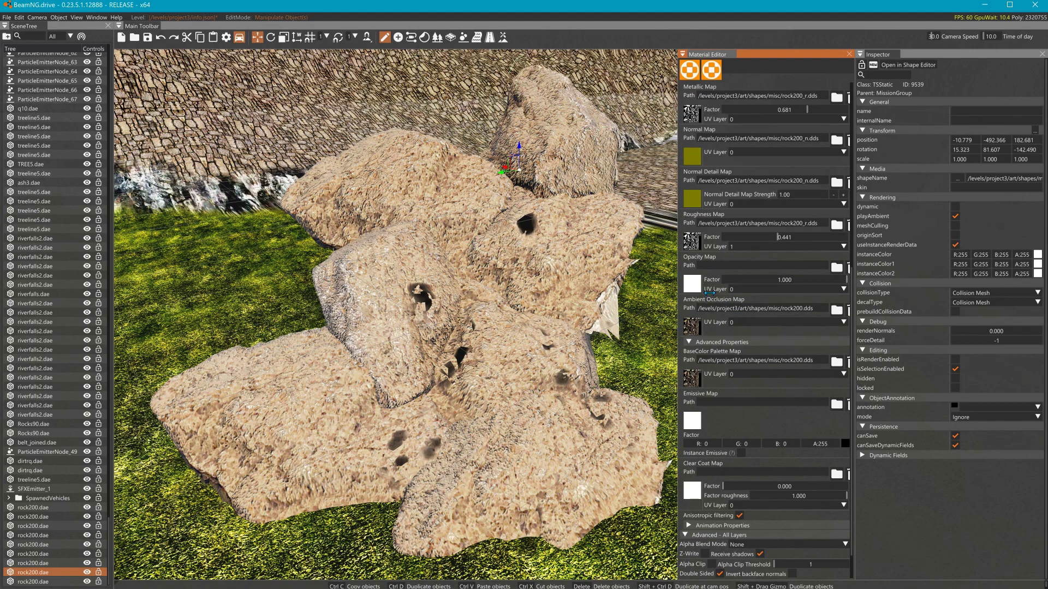
# Step: Set the base color map's color to R 200, G 200 and B 200
pyautogui.scroll(2, 709, 284)
pyautogui.scroll(2, 720, 275)
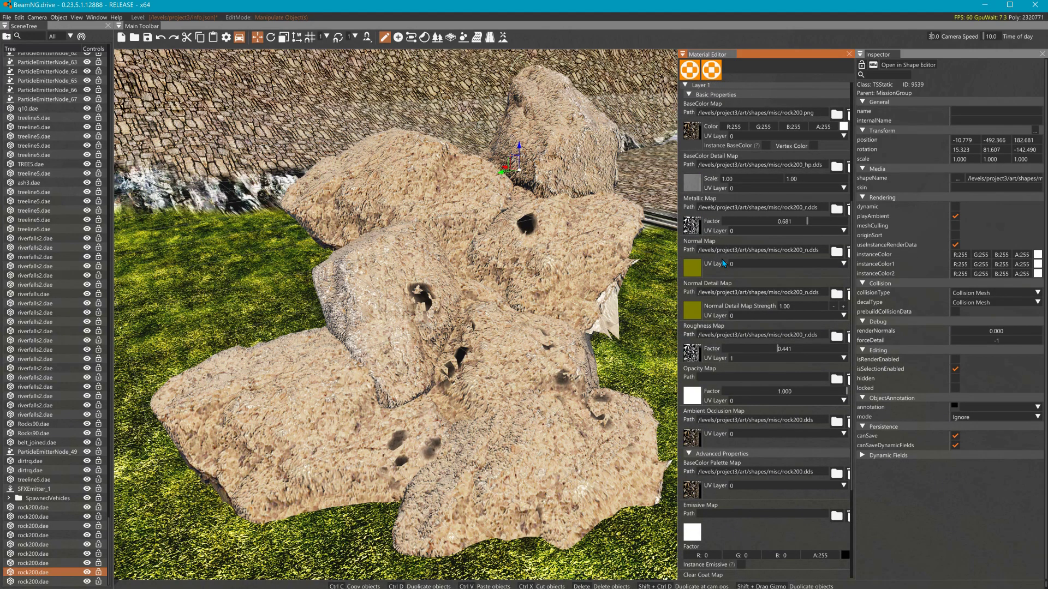
pyautogui.scroll(2, 726, 246)
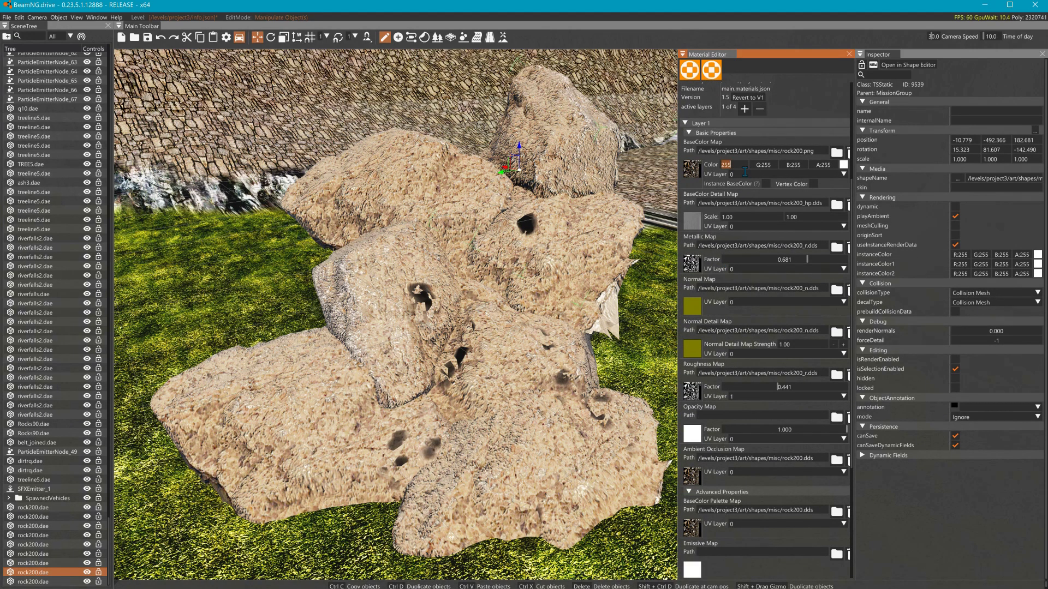
pyautogui.write('200')
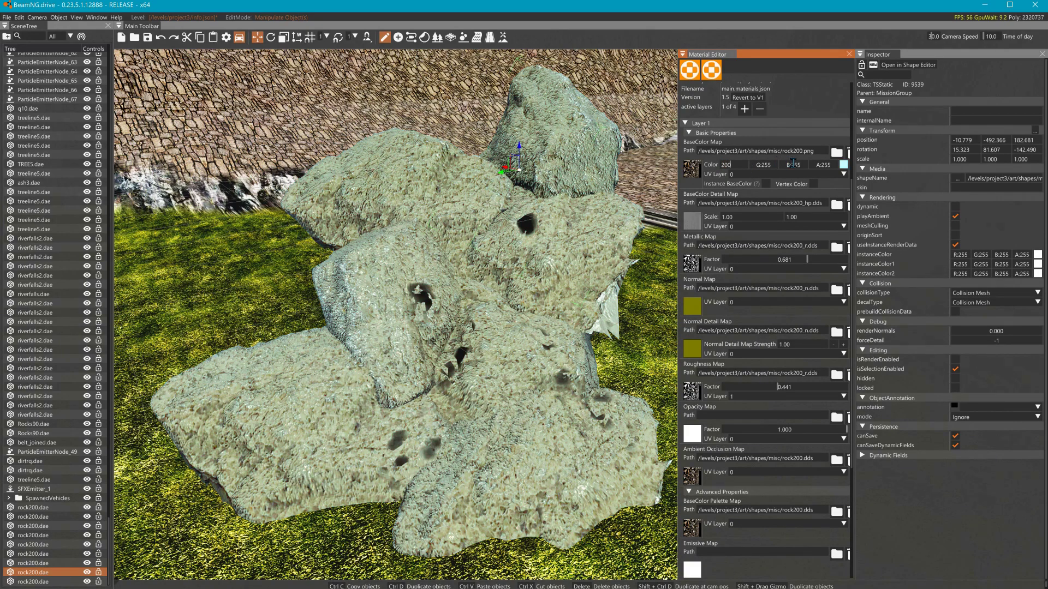
pyautogui.press('Tab')
pyautogui.write('200')
pyautogui.press('Tab')
pyautogui.write('200')
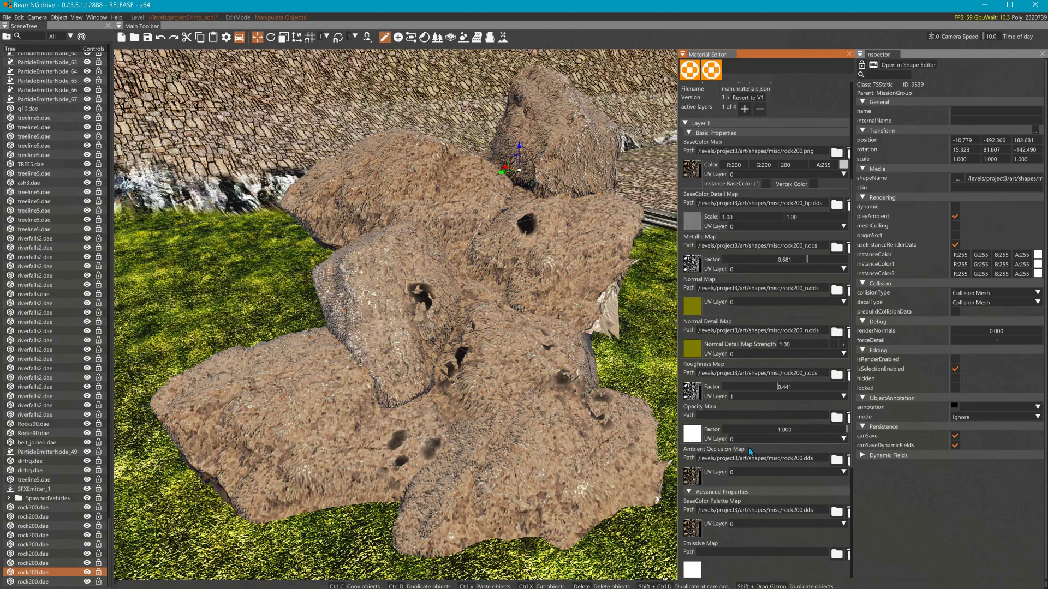
# Step: Assign rock200_hp.dds as the ambient occlusion map and set its UV layer to 0
pyautogui.click(745, 468)
pyautogui.click(736, 490)
pyautogui.click(689, 482)
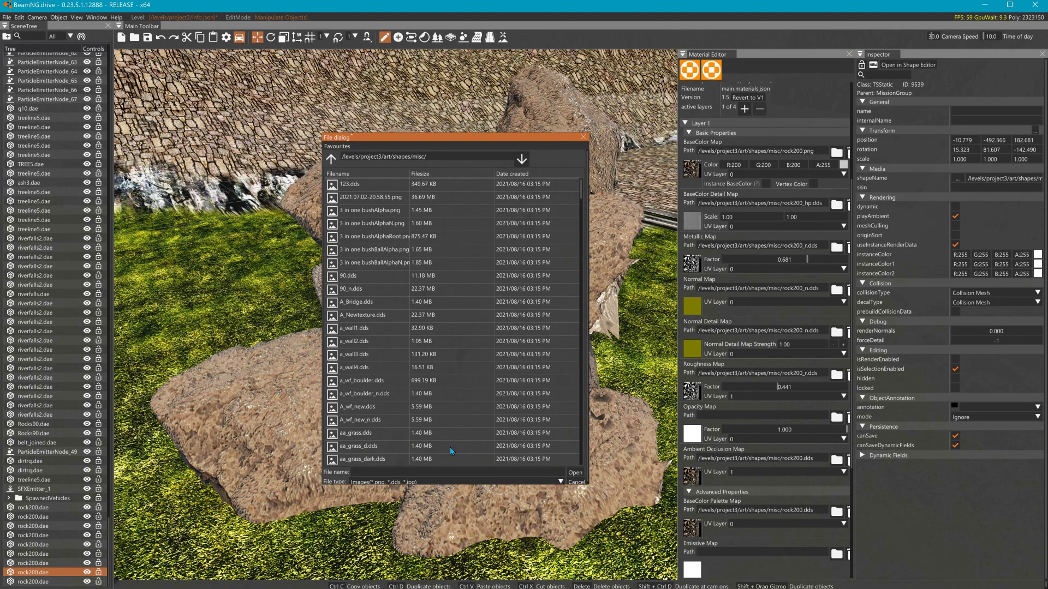
pyautogui.scroll(-2, 415, 458)
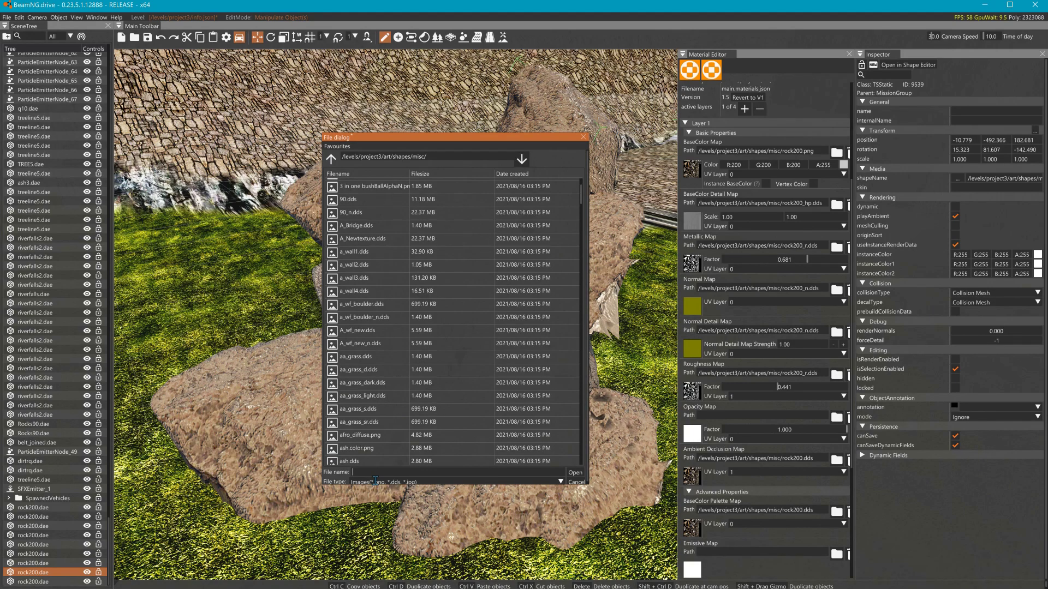
pyautogui.write('hp')
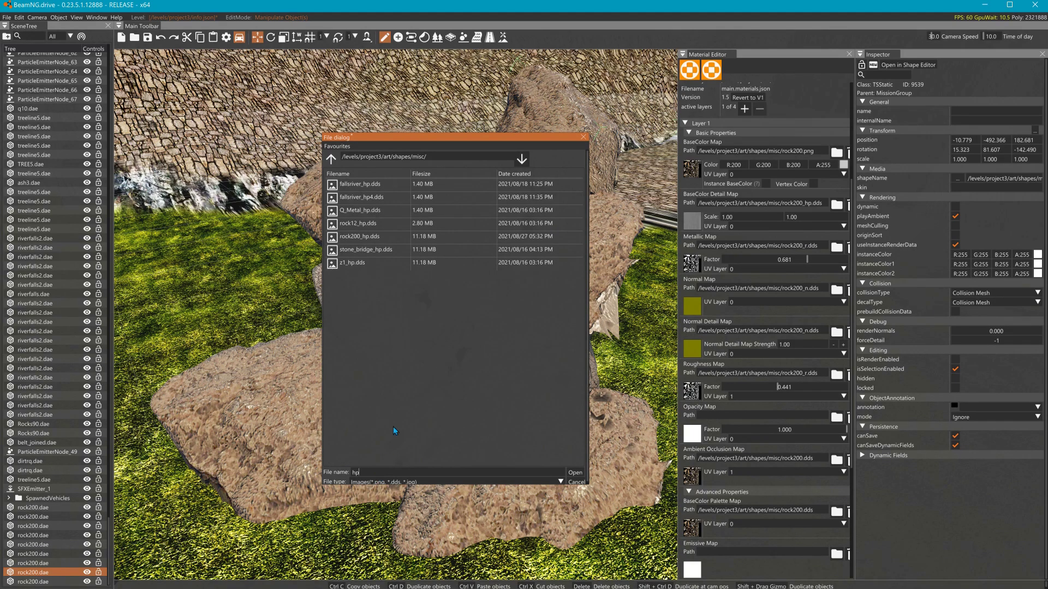
pyautogui.click(374, 236)
pyautogui.click(575, 472)
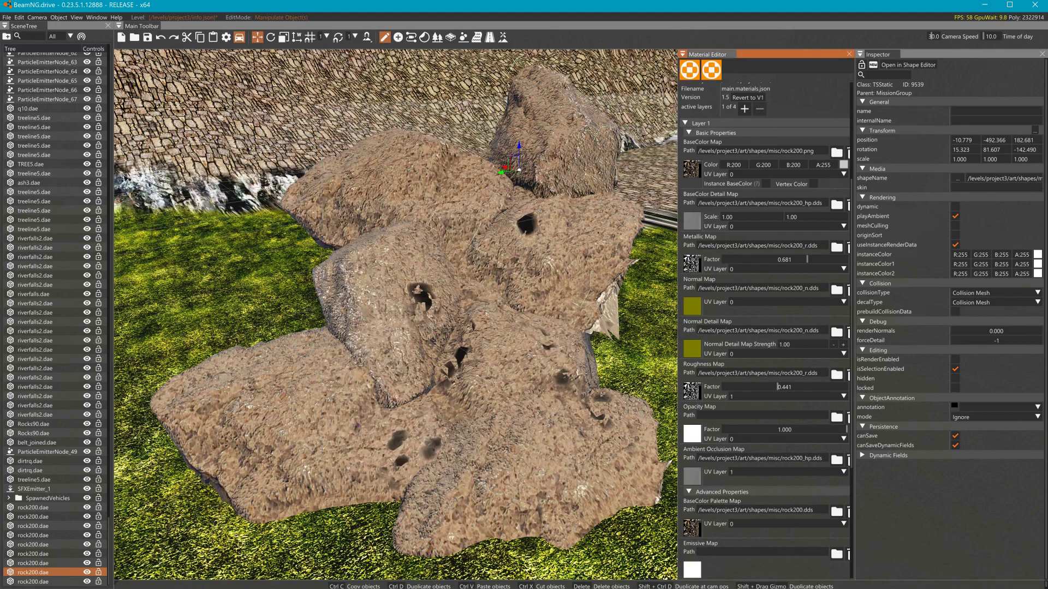
pyautogui.click(768, 473)
pyautogui.click(741, 484)
# Step: Set the roughness factor to about 0.319 and the base color detail map's UV layer to 1
pyautogui.moveTo(777, 387); pyautogui.dragTo(836, 388)
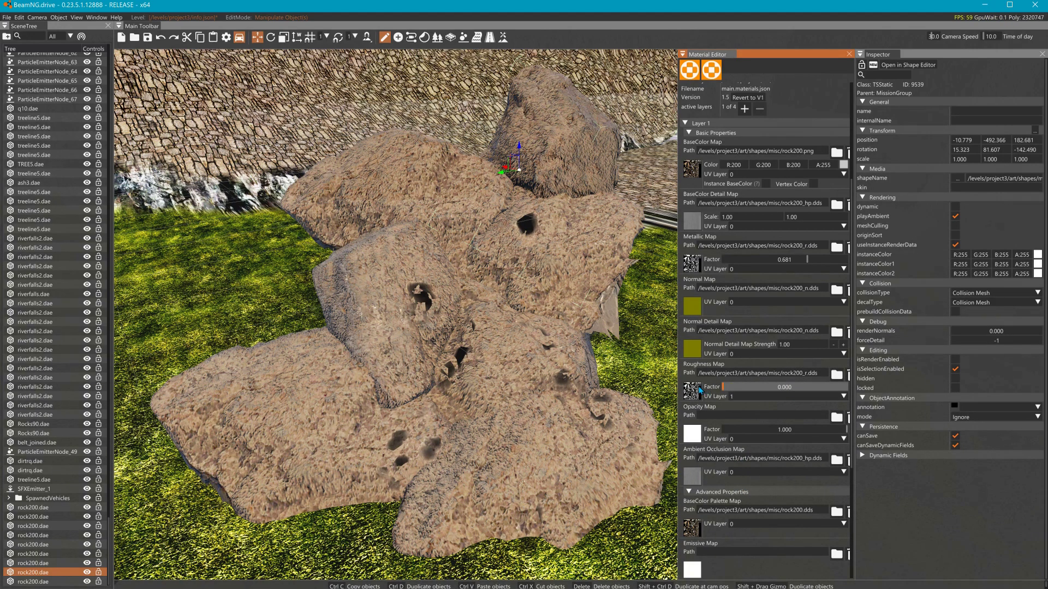
pyautogui.click(763, 387)
pyautogui.click(768, 226)
pyautogui.click(745, 245)
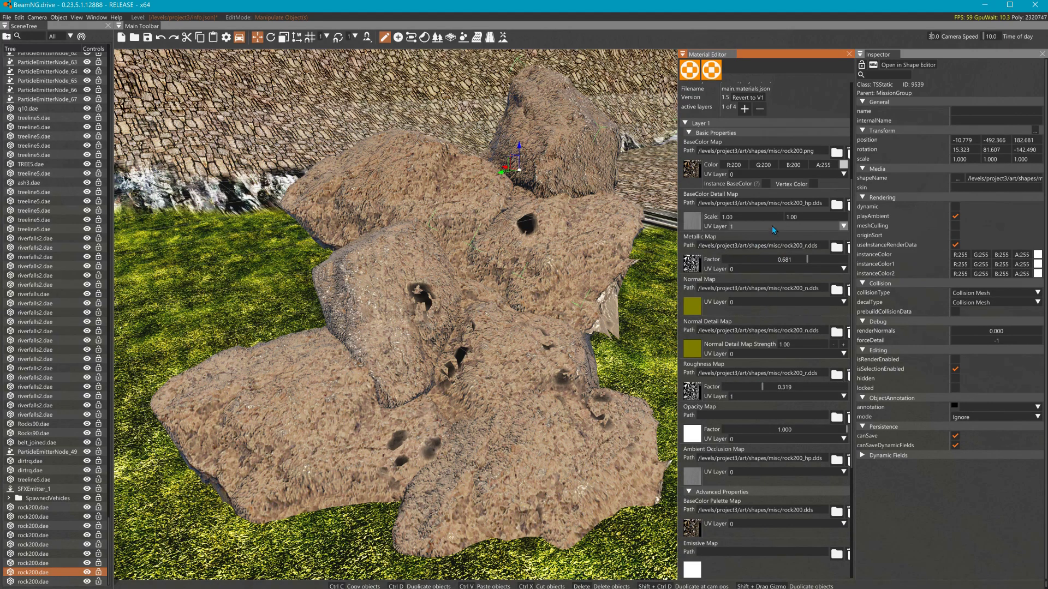
# Step: Replace the base color map rock200.png with rock200.dds from the misc folder
pyautogui.click(848, 153)
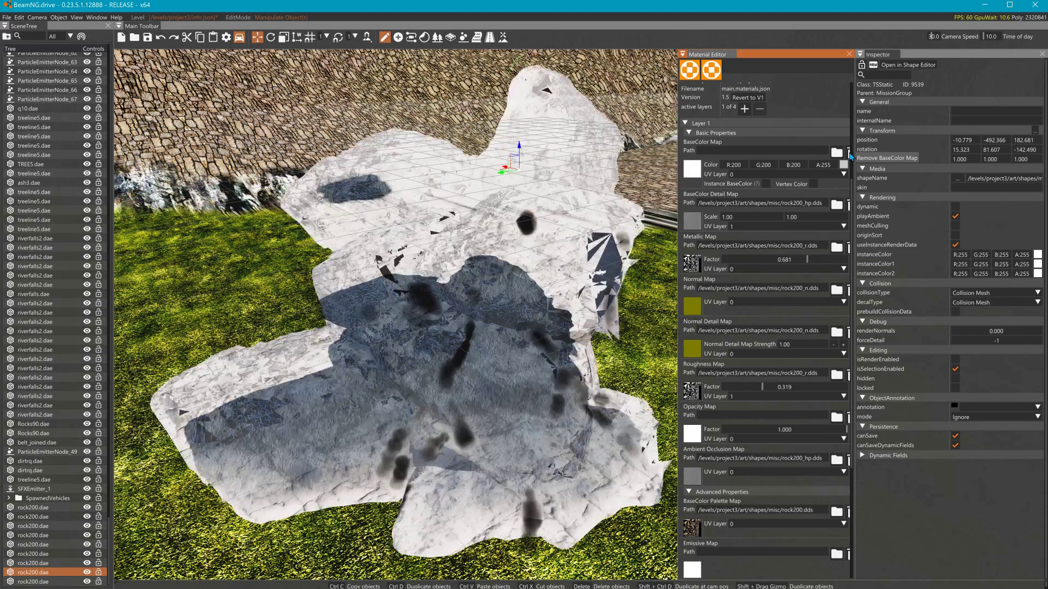
pyautogui.click(836, 152)
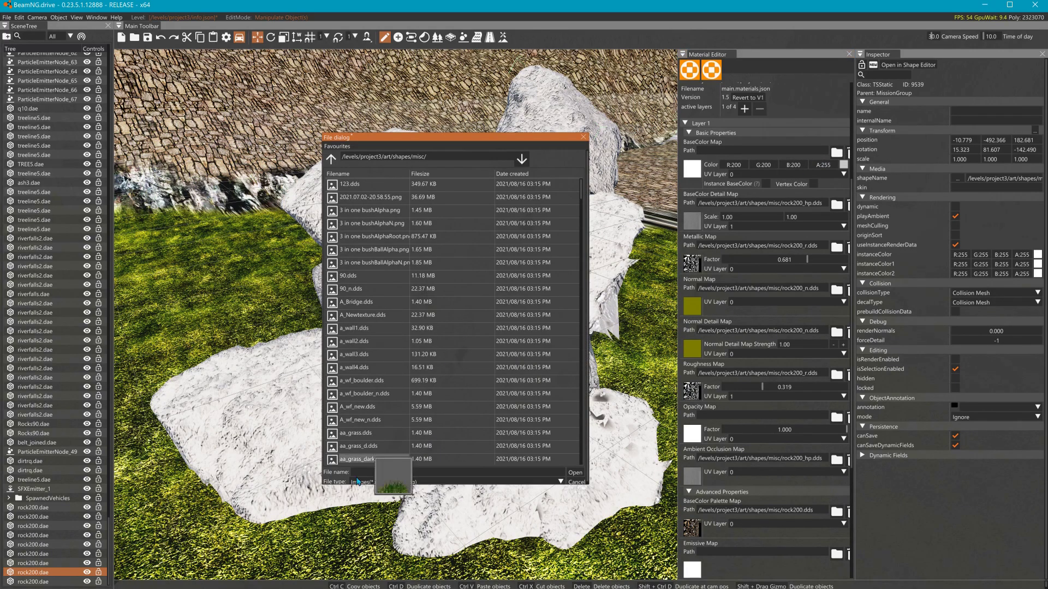
pyautogui.write('200')
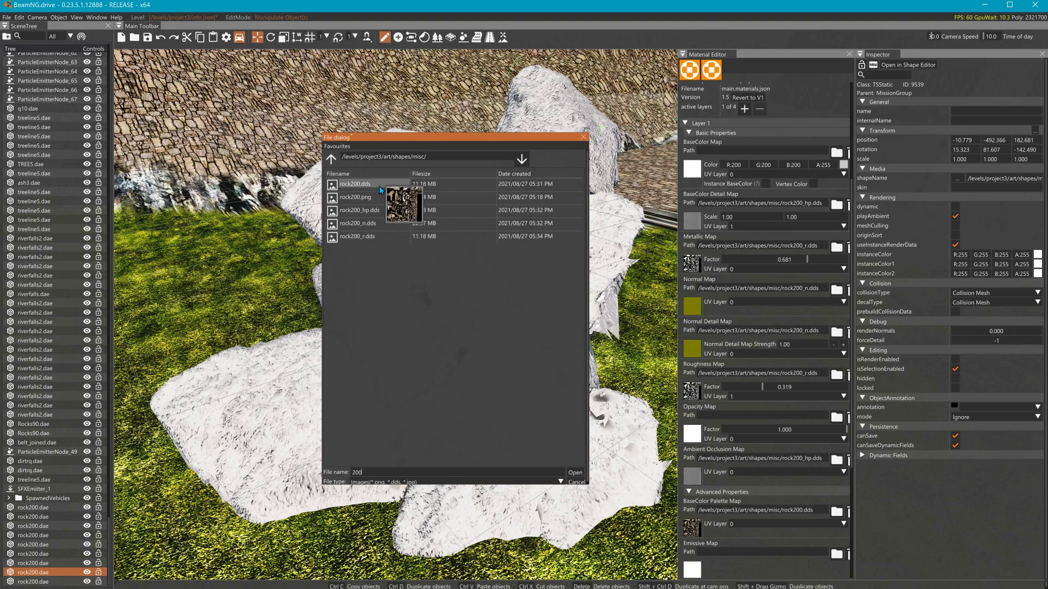
pyautogui.click(377, 185)
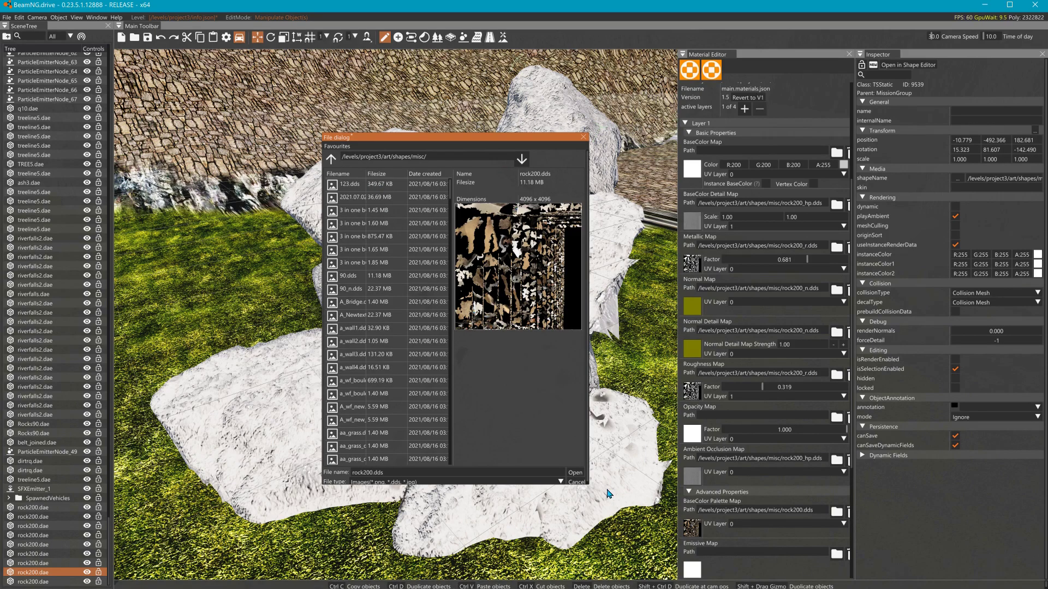
pyautogui.click(577, 474)
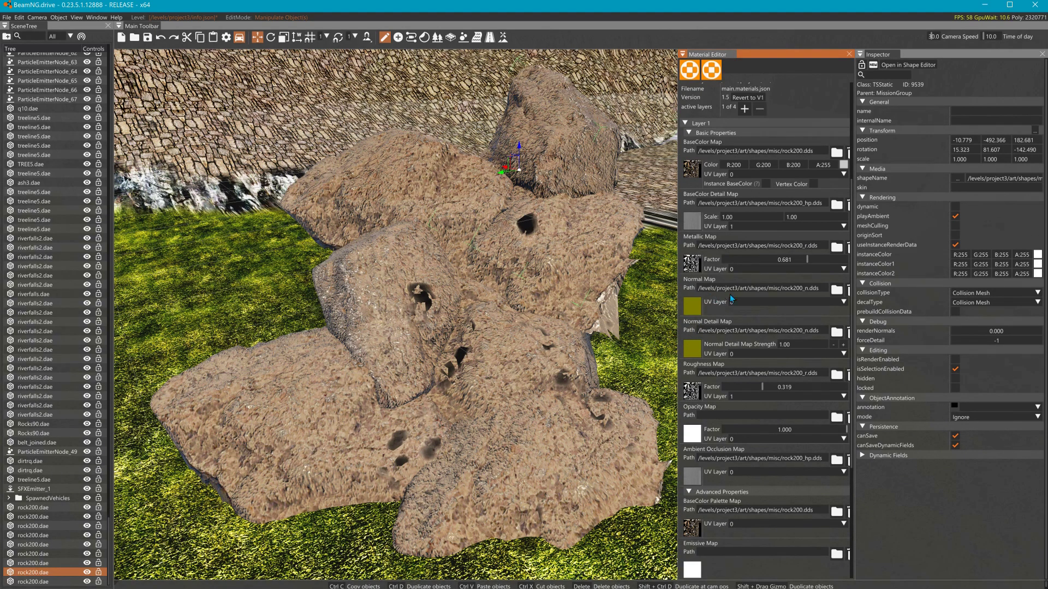
# Step: Set the base color map's color to R 150, G 150 and B 150 and its UV layer to 1
pyautogui.doubleClick(744, 165)
pyautogui.write('150')
pyautogui.press('Tab')
pyautogui.write('150')
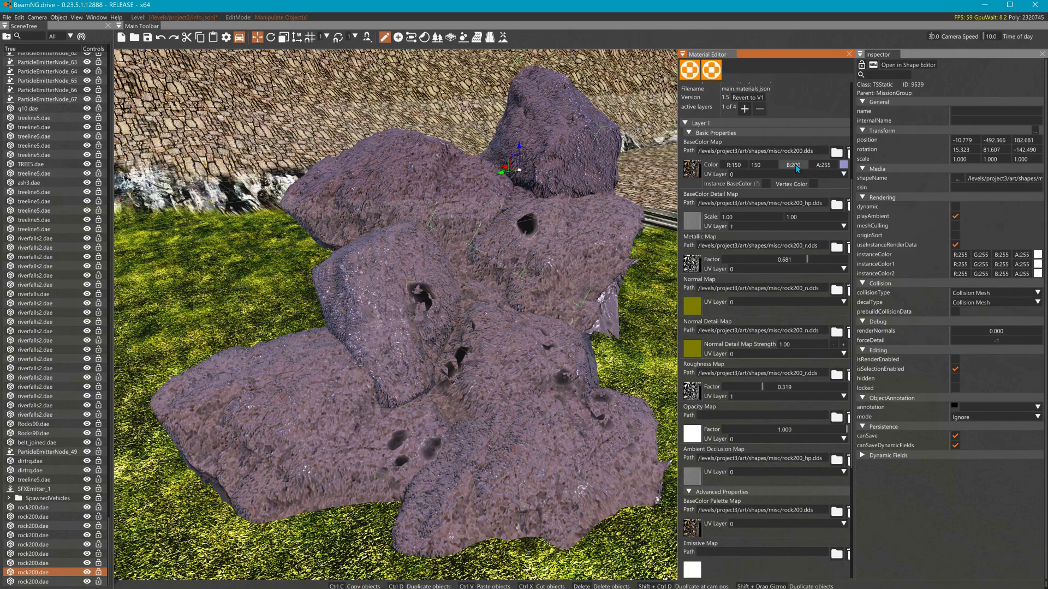
pyautogui.press('Tab')
pyautogui.write('15')
pyautogui.click(746, 174)
pyautogui.click(744, 188)
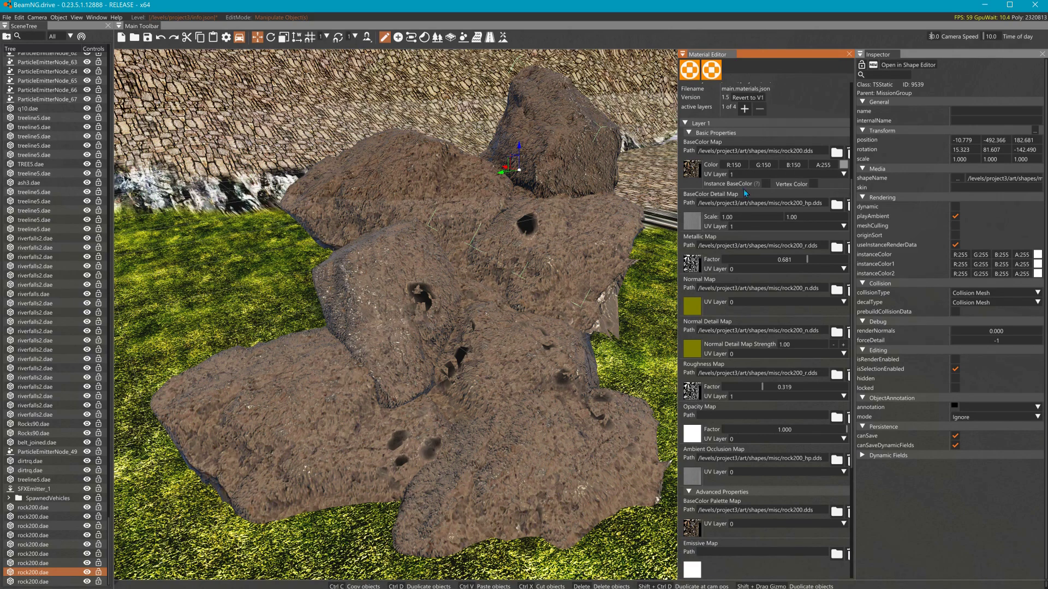
# Step: Revert the rock200 material to version 1 and remove its color map and normal map
pyautogui.press('2')
pyautogui.doubleClick(741, 165)
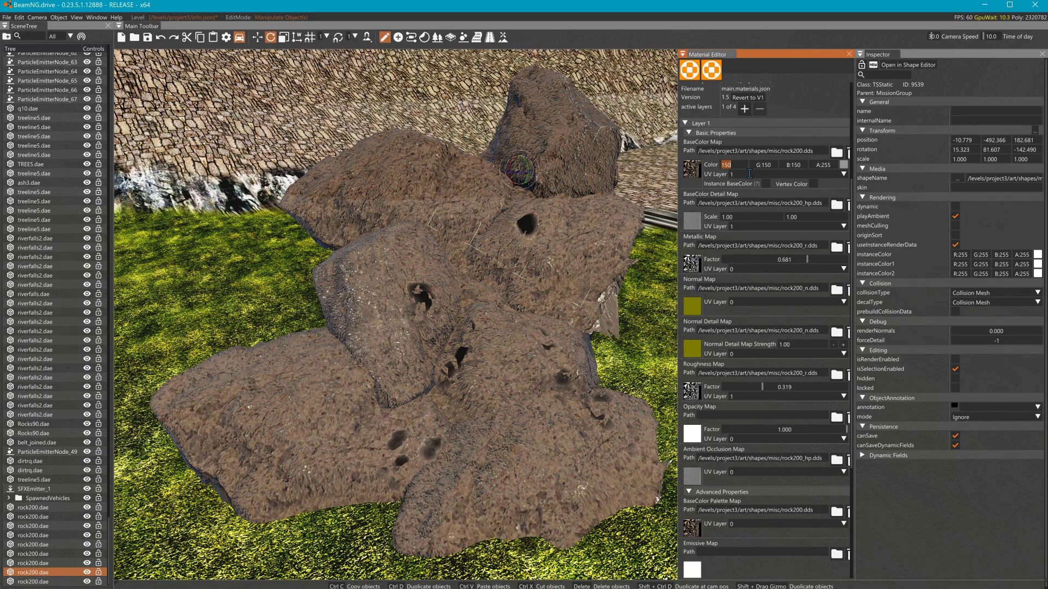
pyautogui.click(749, 97)
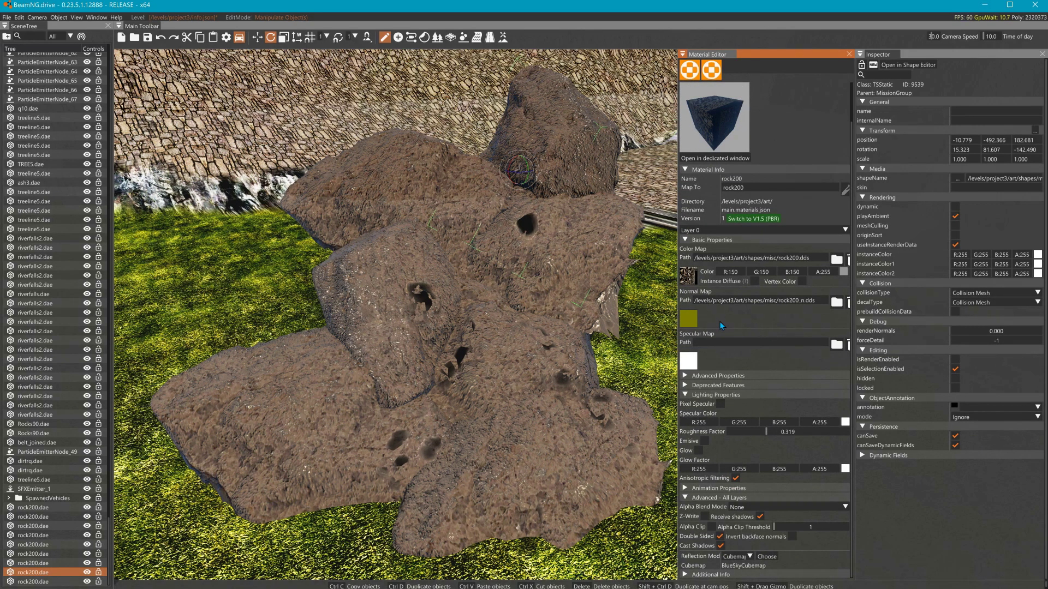
pyautogui.click(849, 260)
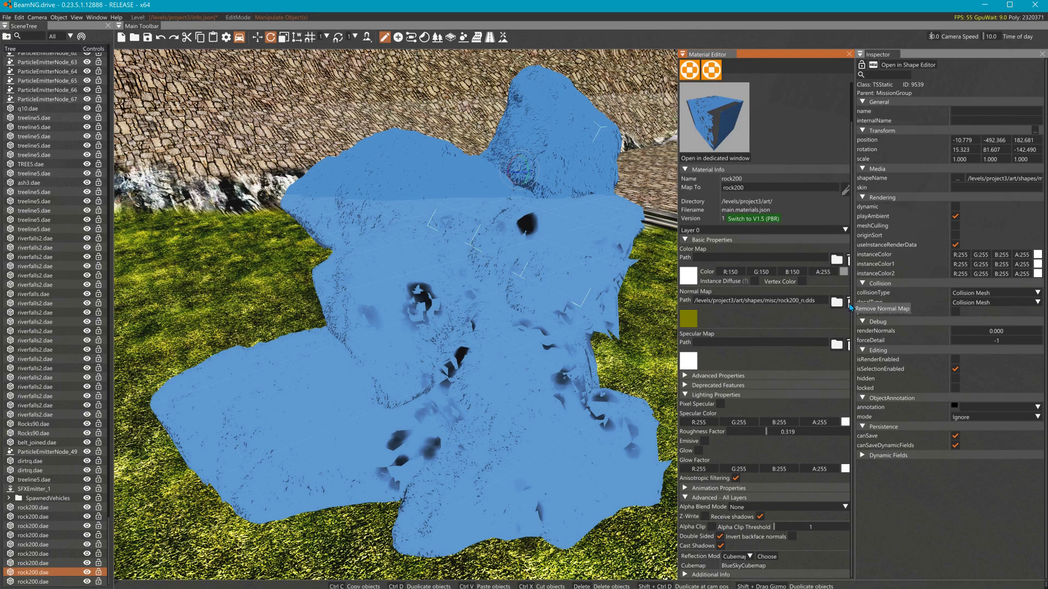
pyautogui.click(848, 302)
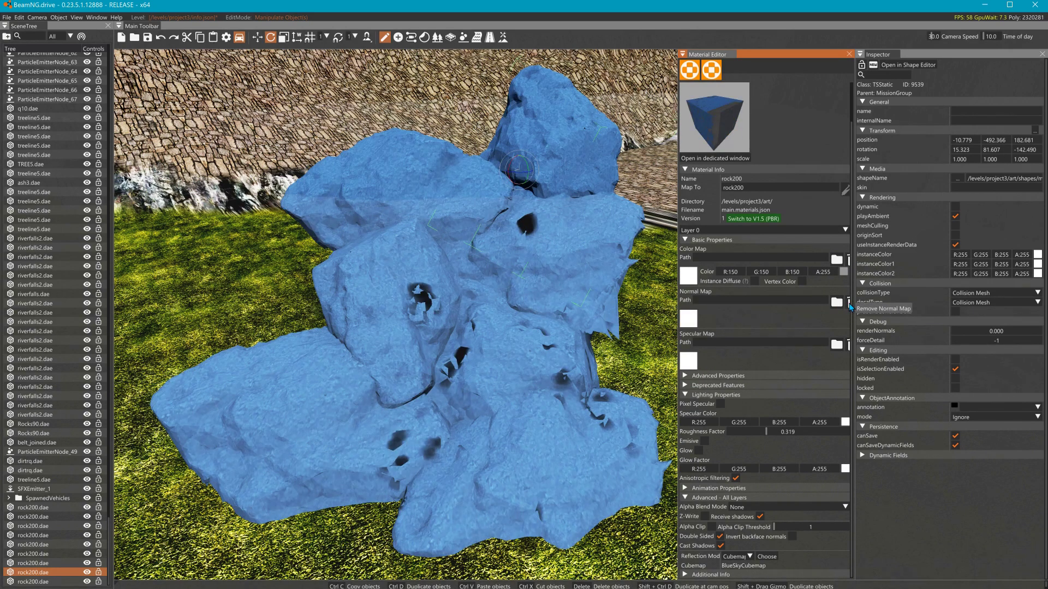
# Step: Set the rock200 material's reflection mode to None and remove its color palette map
pyautogui.click(718, 376)
pyautogui.scroll(-5, 742, 450)
pyautogui.scroll(-3, 744, 459)
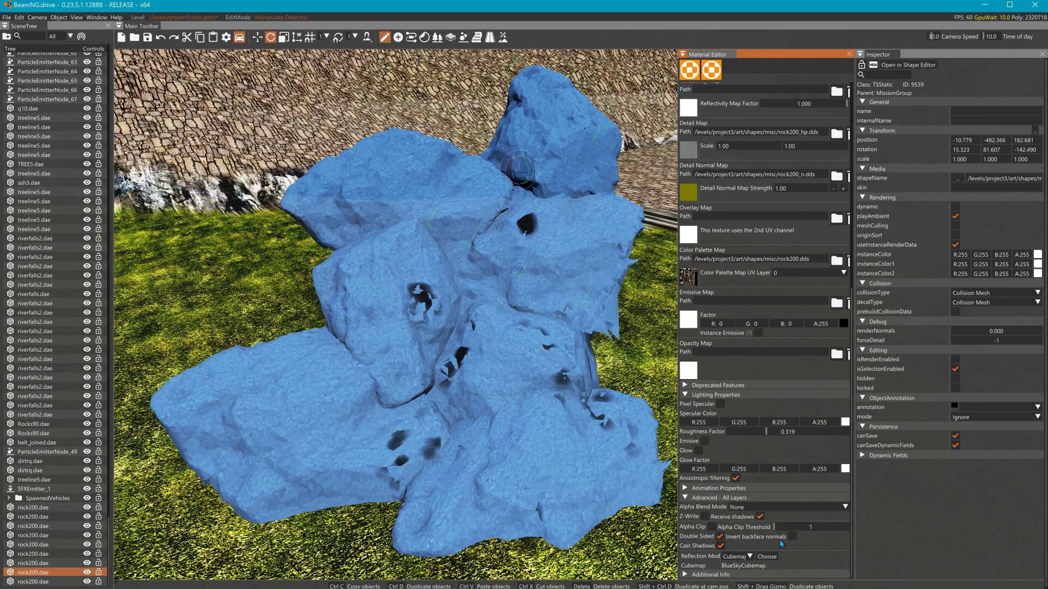
pyautogui.click(749, 556)
pyautogui.click(746, 565)
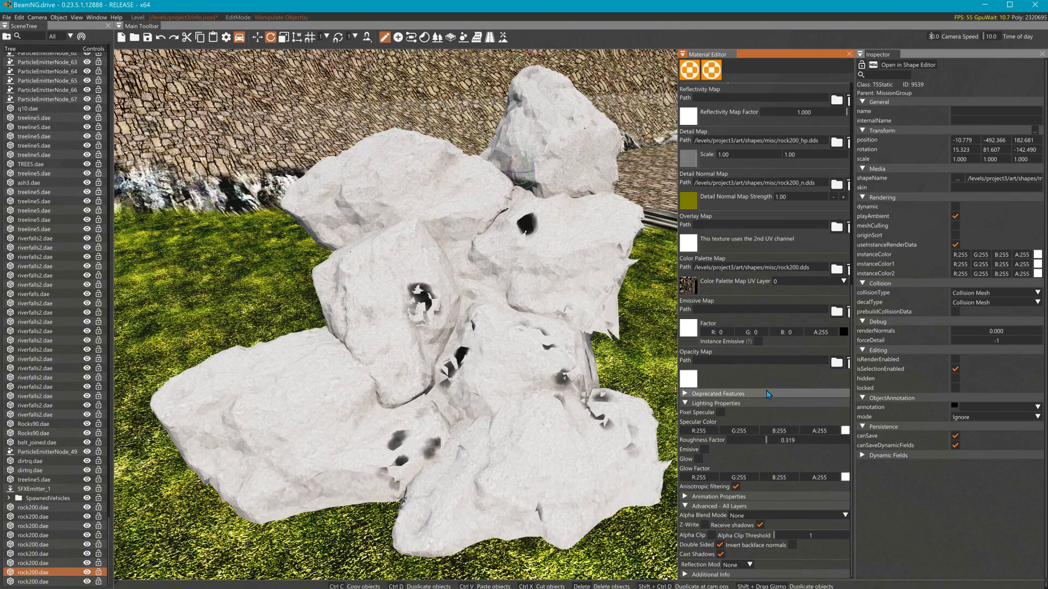
pyautogui.scroll(1, 766, 391)
pyautogui.moveTo(692, 329)
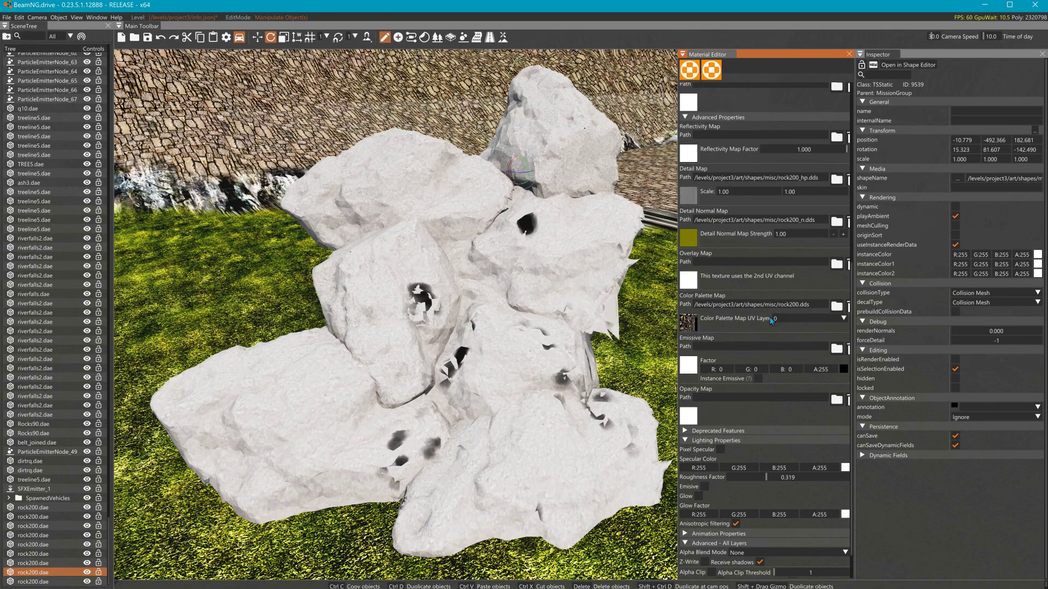
pyautogui.click(849, 307)
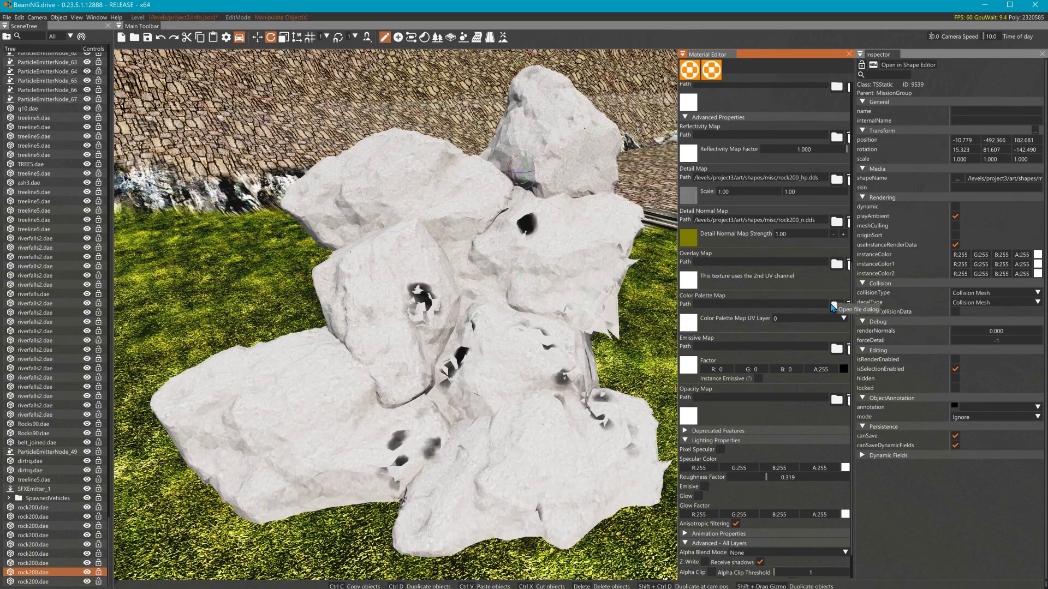
# Step: Assign rock200.dds from the misc folder as the material's color map
pyautogui.scroll(1, 829, 308)
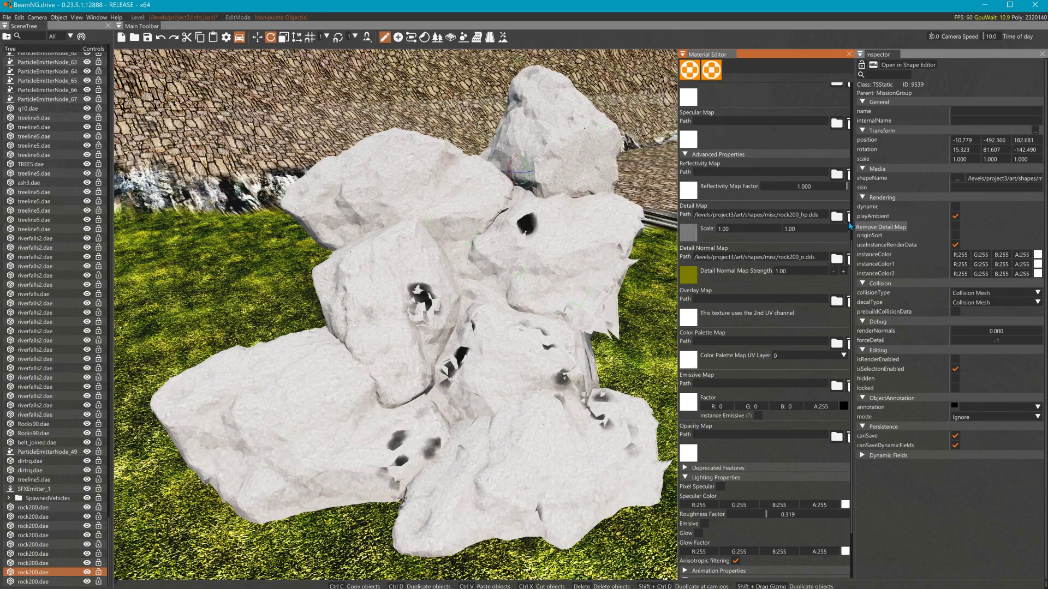
pyautogui.scroll(2, 748, 266)
pyautogui.scroll(2, 749, 266)
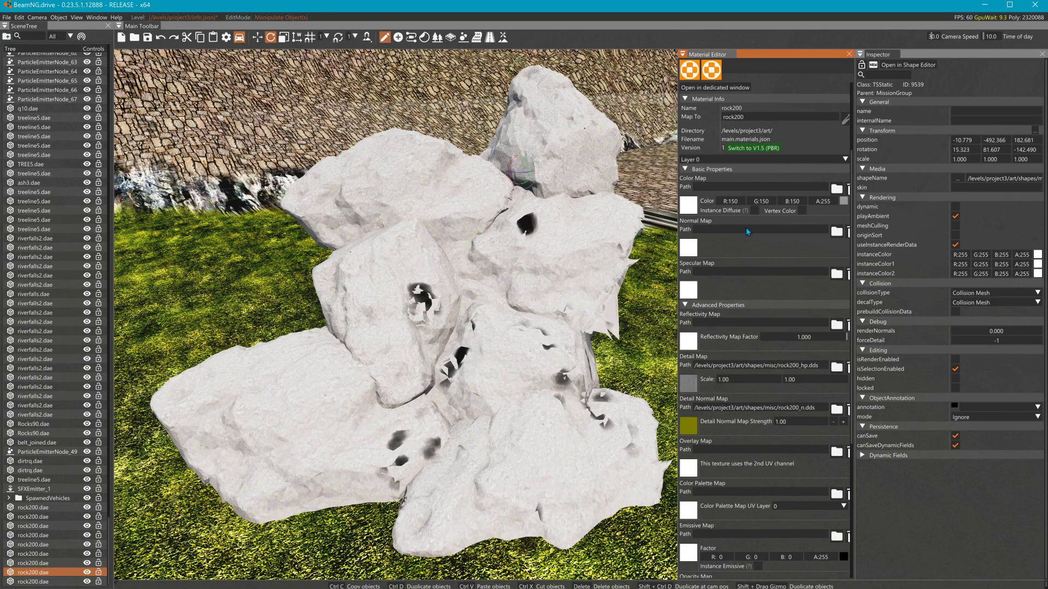
pyautogui.click(688, 206)
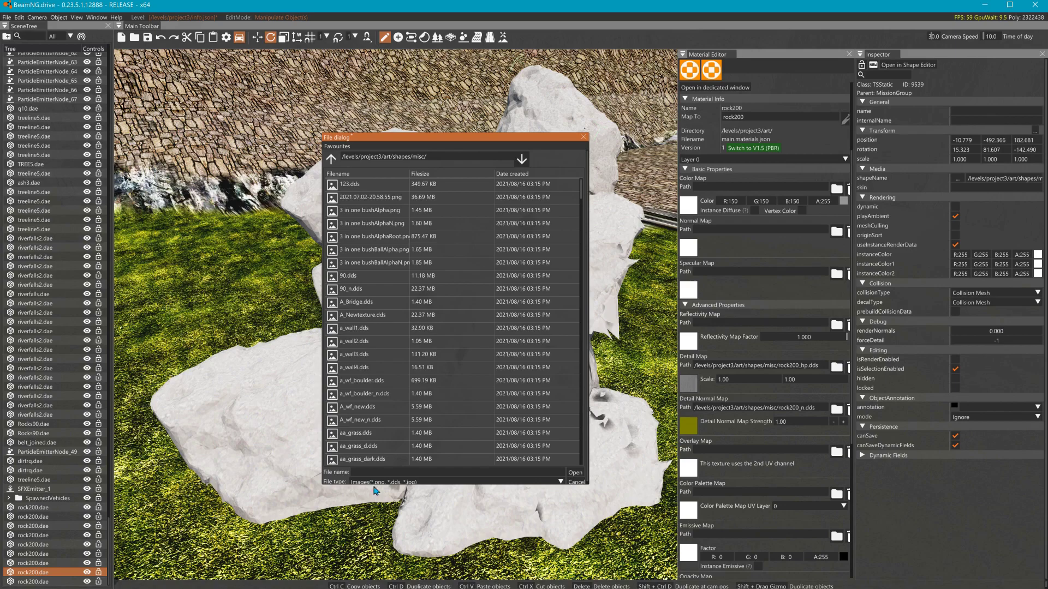
pyautogui.write('200')
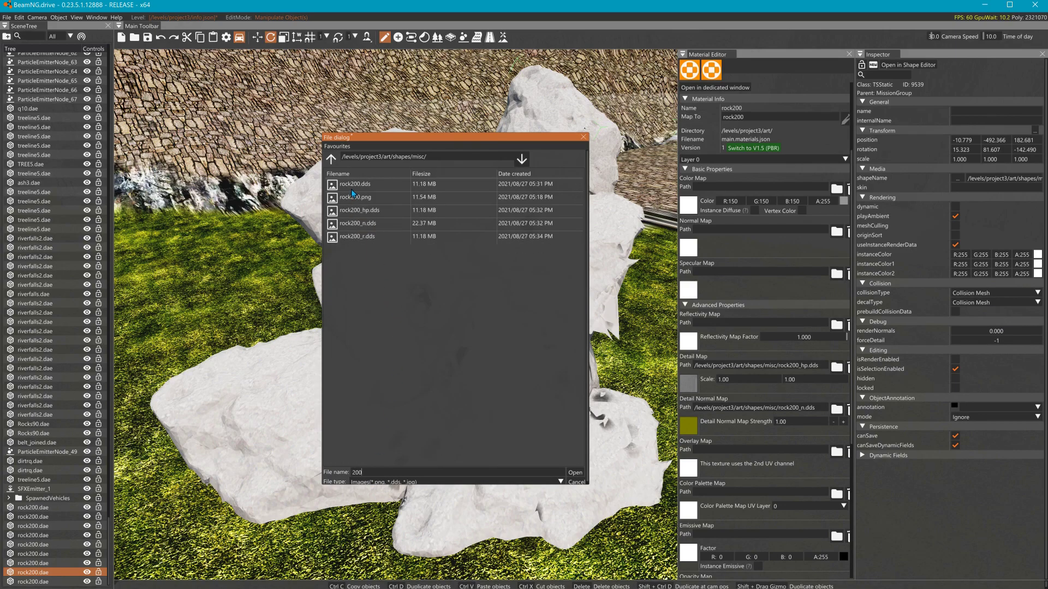
pyautogui.click(353, 185)
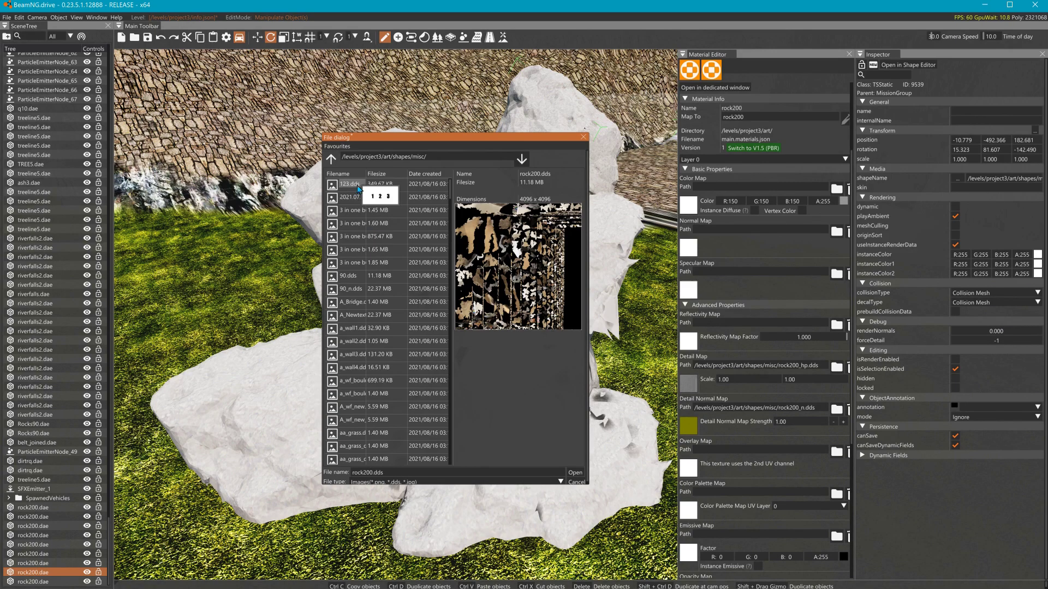
pyautogui.click(575, 473)
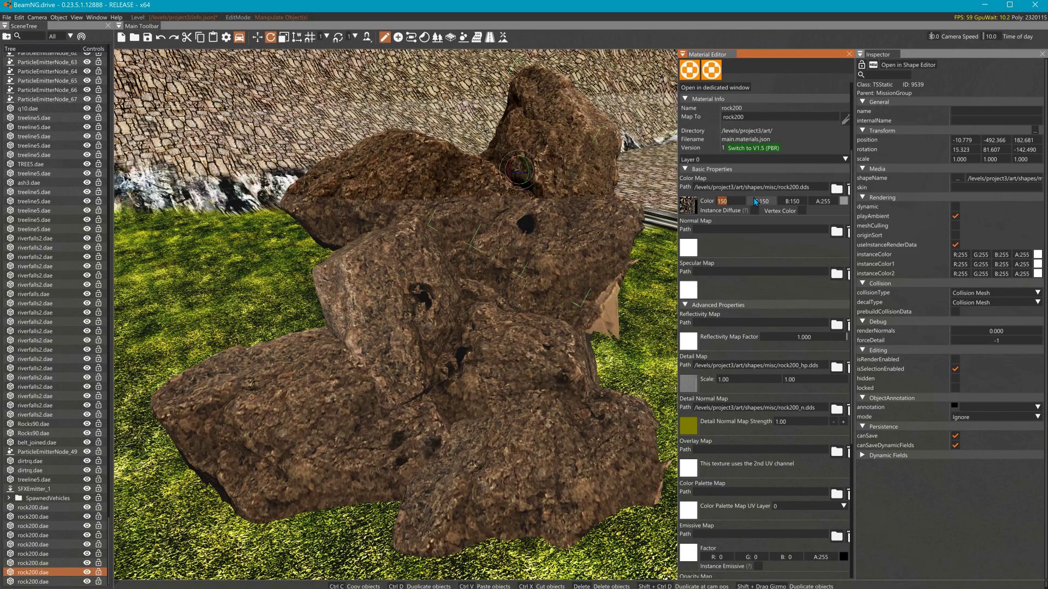
# Step: Set the color map's color to R 255, G 255 and B 255
pyautogui.write('2555')
pyautogui.press('Tab')
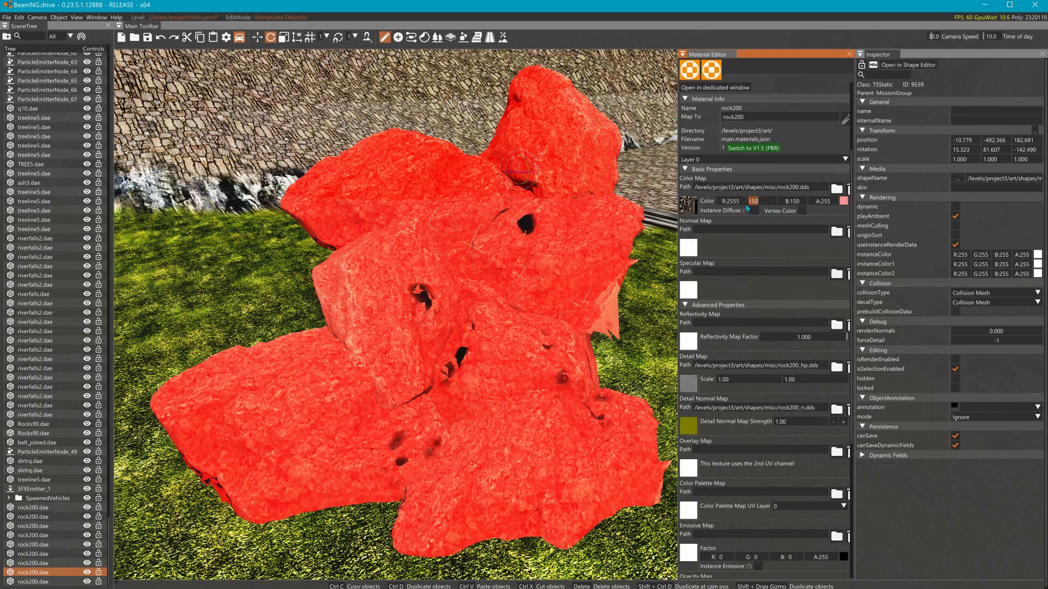
pyautogui.write('255')
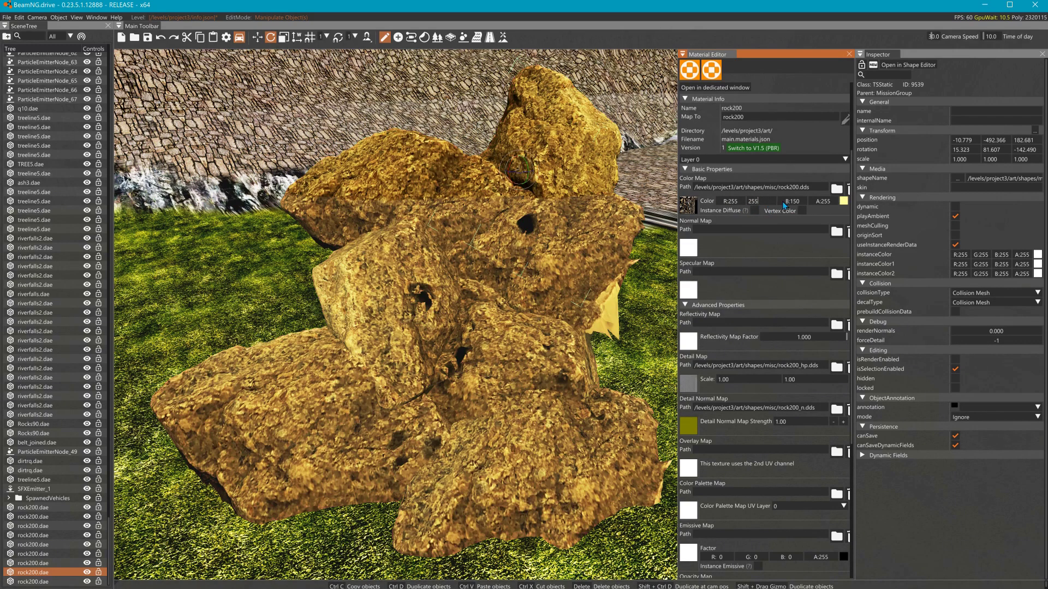
pyautogui.press('Tab')
pyautogui.write('255')
# Step: Assign rock200_n.dds as the normal map and set the detail normal map strength to 2
pyautogui.click(696, 250)
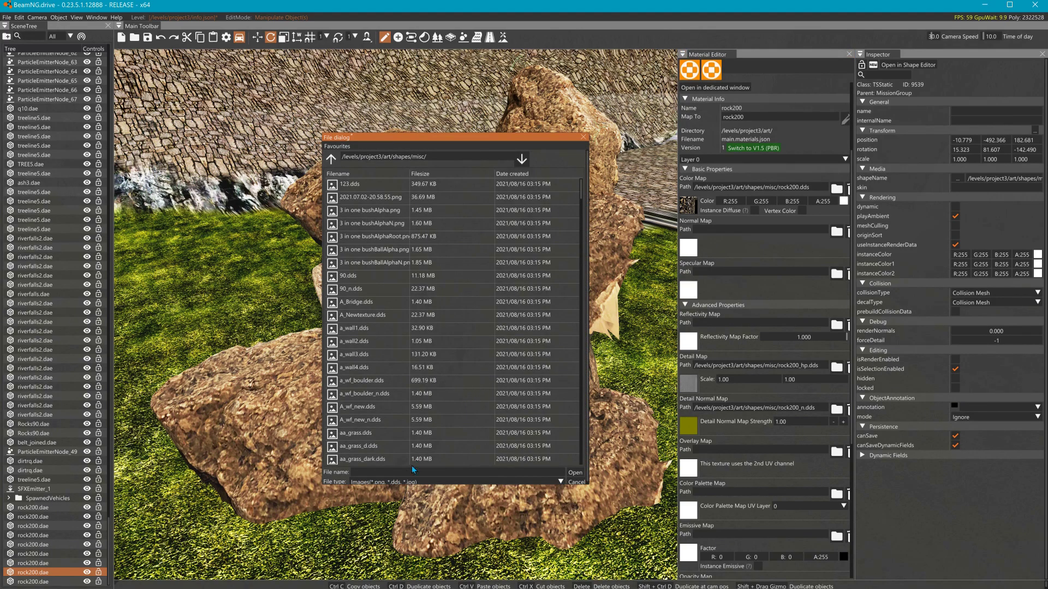
pyautogui.write('200')
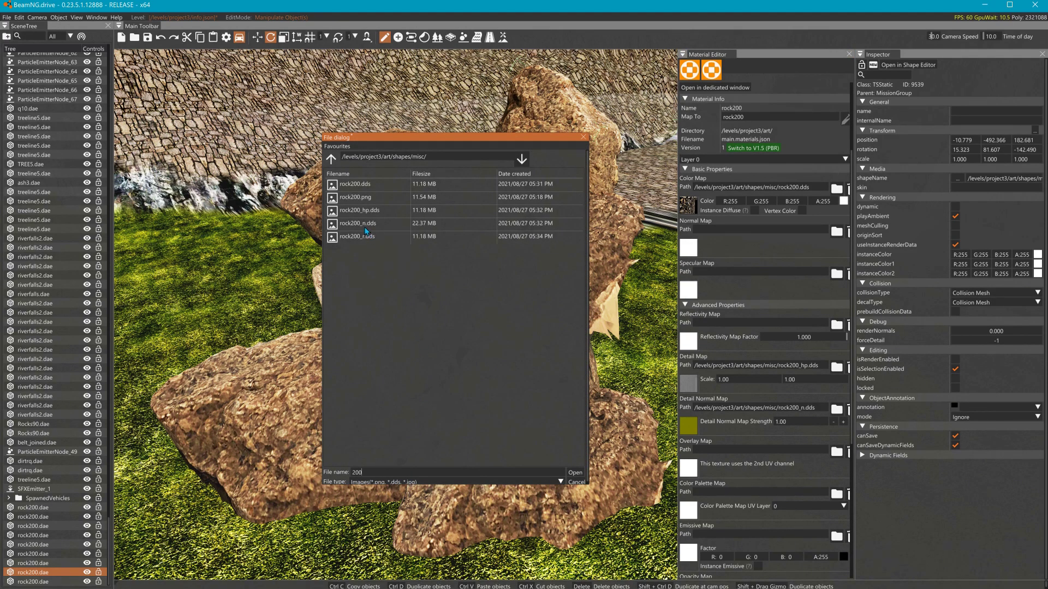
pyautogui.click(364, 225)
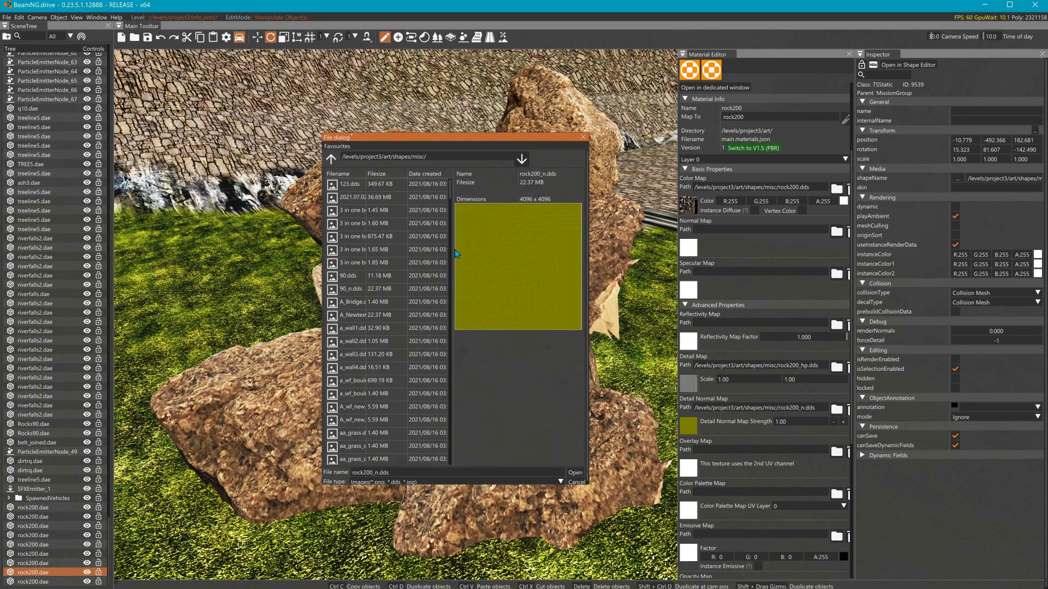
pyautogui.click(575, 472)
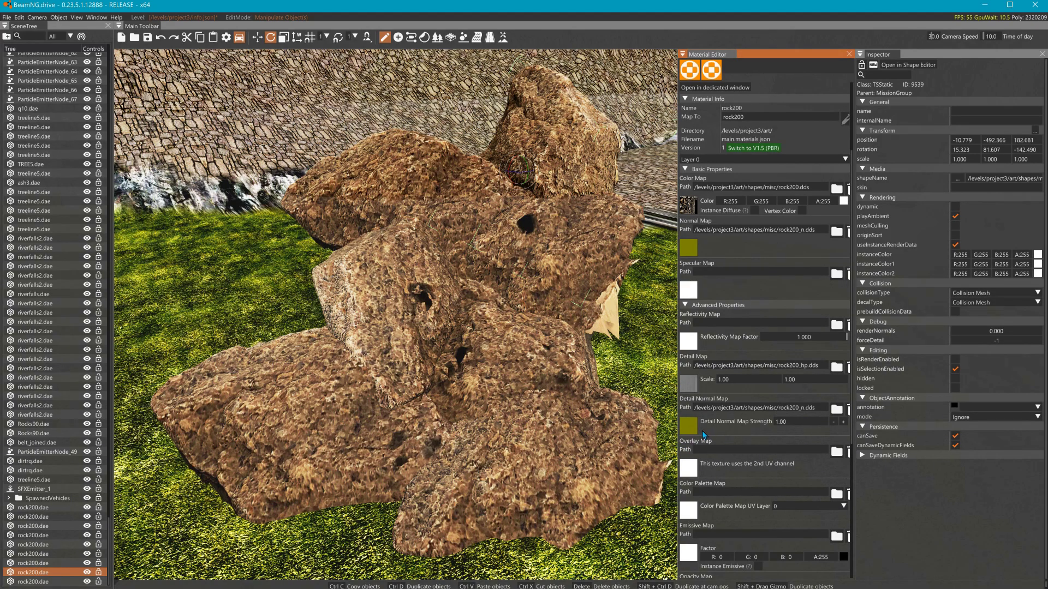
pyautogui.click(798, 430)
pyautogui.write('2')
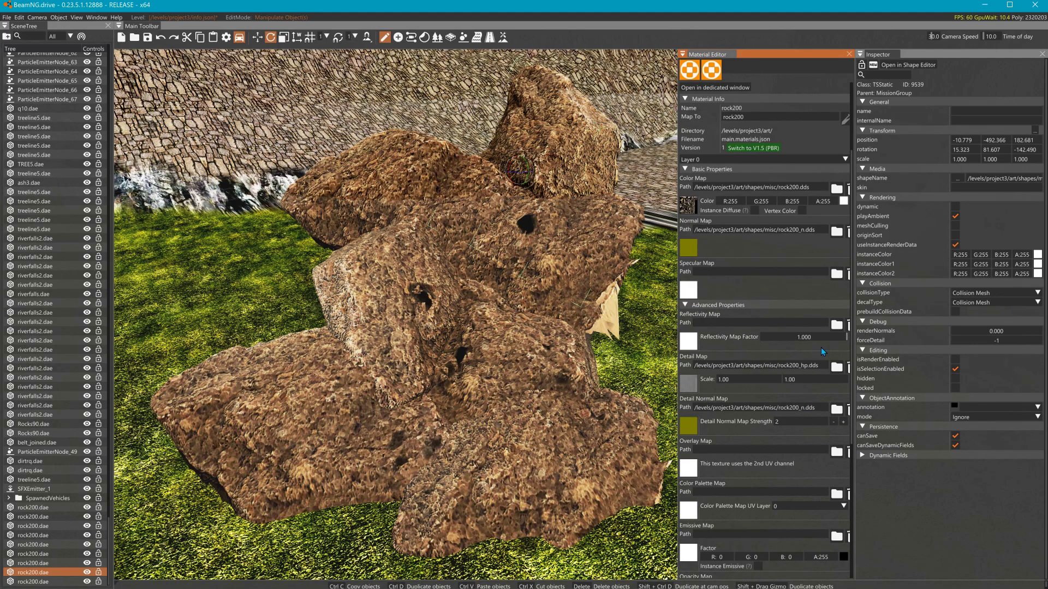
# Step: Set the reflectivity map factor to 0 and the roughness factor to about 0.176
pyautogui.moveTo(833, 339); pyautogui.dragTo(711, 352)
pyautogui.scroll(-8, 786, 473)
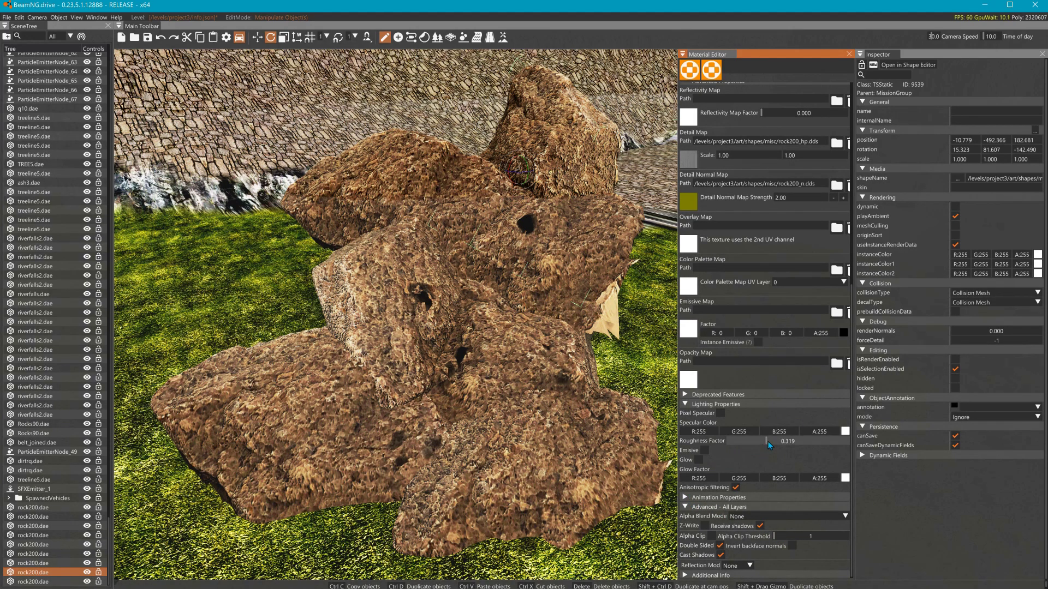
pyautogui.moveTo(766, 441)
pyautogui.mouseDown()
pyautogui.moveTo(795, 443)
pyautogui.moveTo(749, 443)
pyautogui.mouseUp()
# Step: Assign rock200_r.dds from the misc folder as the specular map
pyautogui.scroll(2, 759, 318)
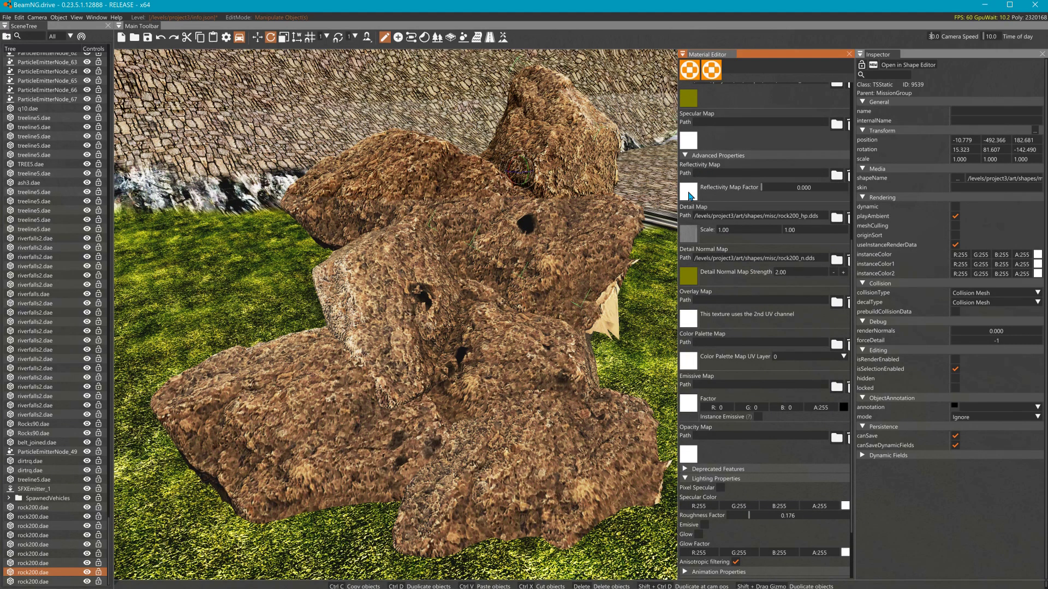
pyautogui.click(690, 146)
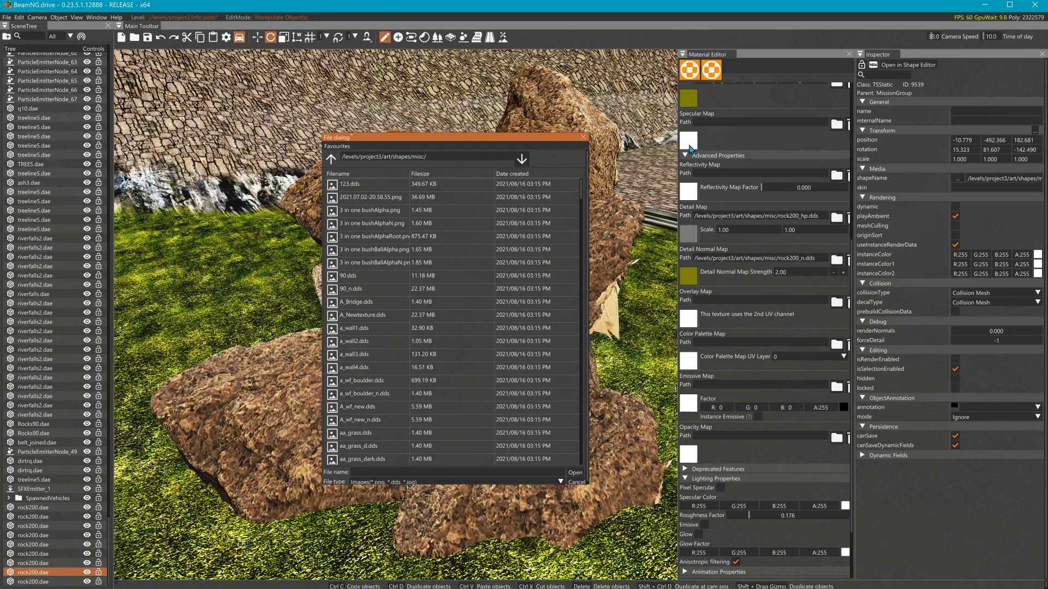
pyautogui.write('2')
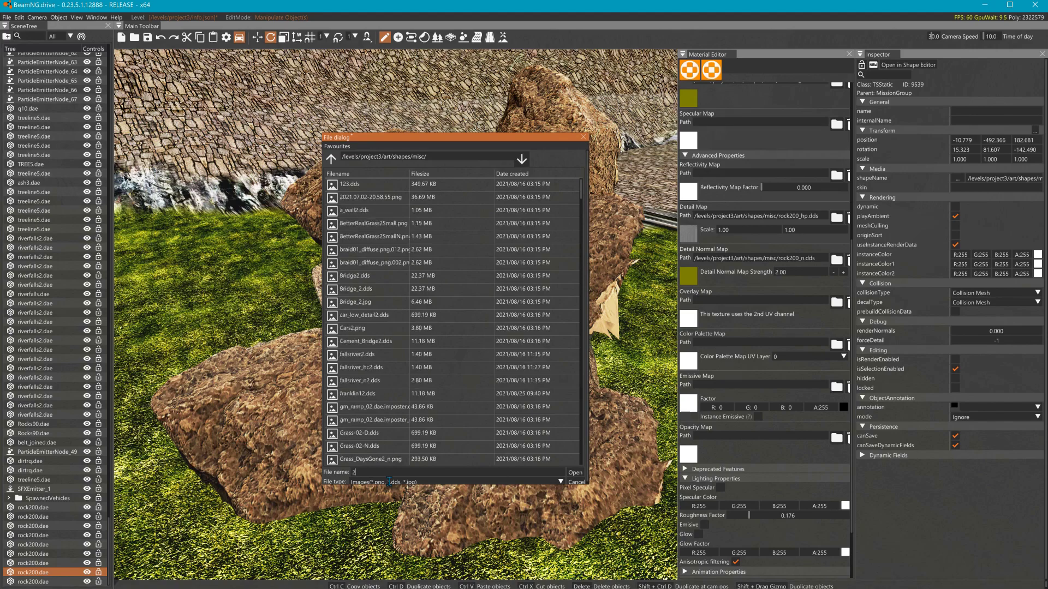
pyautogui.write('00')
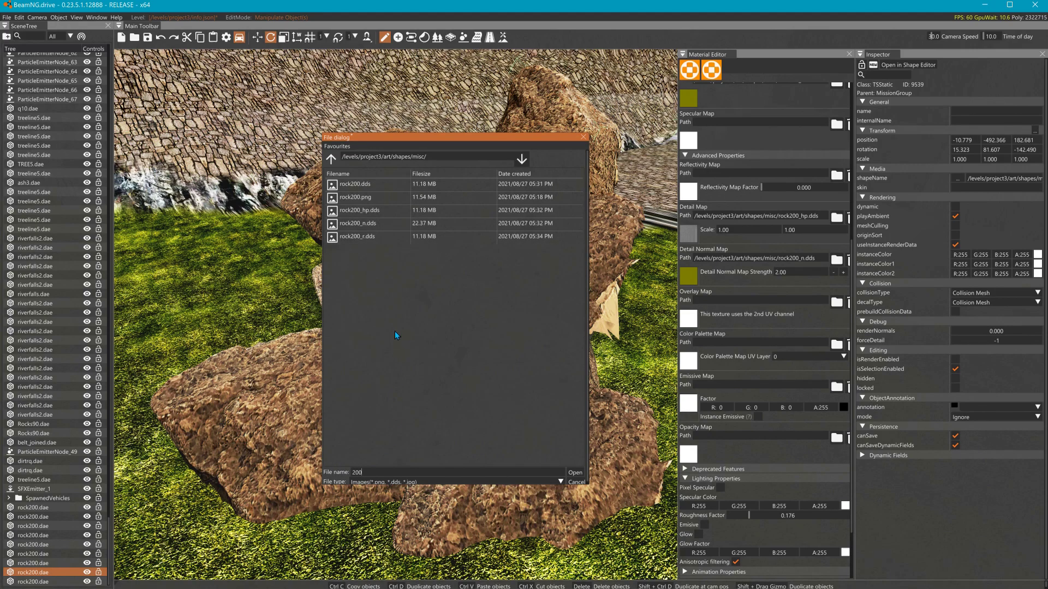
pyautogui.click(374, 233)
pyautogui.click(575, 472)
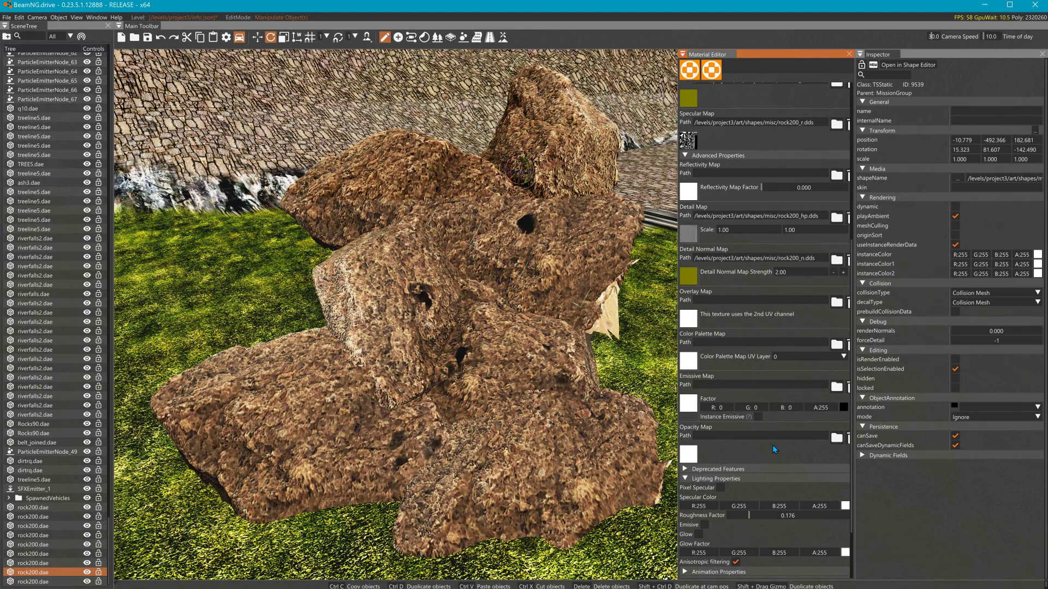
# Step: Try a roughness factor of about 0.369 on the rocks, and settle on about 0.253
pyautogui.scroll(-1, 771, 451)
pyautogui.moveTo(748, 478)
pyautogui.mouseDown()
pyautogui.moveTo(722, 480)
pyautogui.moveTo(892, 484)
pyautogui.moveTo(749, 487)
pyautogui.moveTo(844, 486)
pyautogui.moveTo(772, 486)
pyautogui.mouseUp()
pyautogui.moveTo(573, 393); pyautogui.dragTo(603, 387, button='right')
pyautogui.press('s')
pyautogui.press('w')
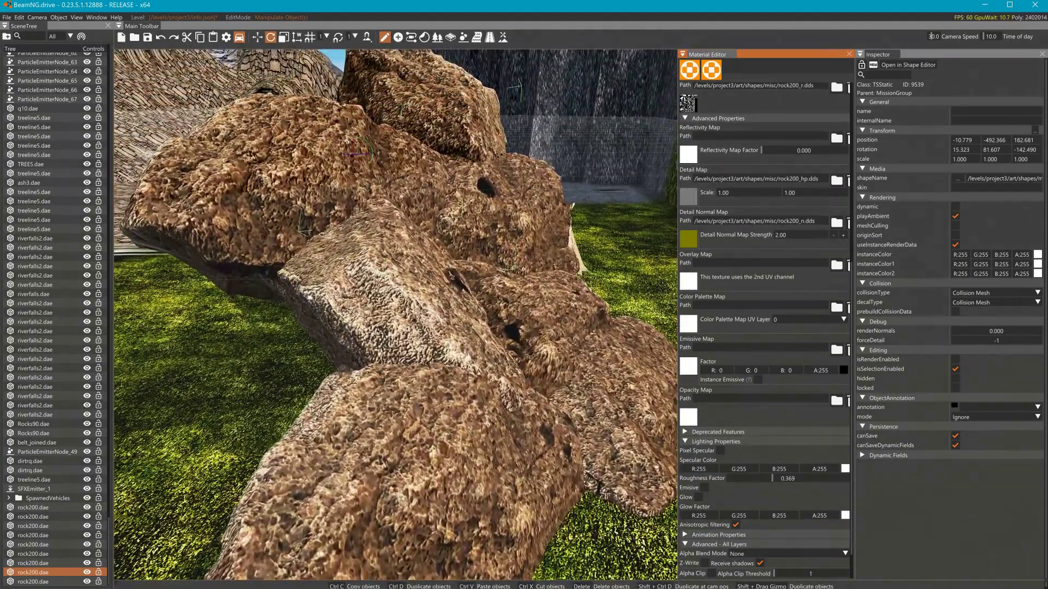
pyautogui.press('s')
pyautogui.moveTo(603, 388)
pyautogui.mouseDown(button='right')
pyautogui.moveTo(551, 420)
pyautogui.moveTo(587, 387)
pyautogui.mouseUp(button='right')
pyautogui.press('w')
pyautogui.press('s')
pyautogui.press('s')
pyautogui.moveTo(389, 374)
pyautogui.mouseDown(button='right')
pyautogui.moveTo(380, 374)
pyautogui.moveTo(389, 374)
pyautogui.mouseUp(button='right')
pyautogui.press('d')
pyautogui.moveTo(781, 475)
pyautogui.mouseDown()
pyautogui.moveTo(834, 475)
pyautogui.moveTo(731, 474)
pyautogui.moveTo(758, 476)
pyautogui.mouseUp()
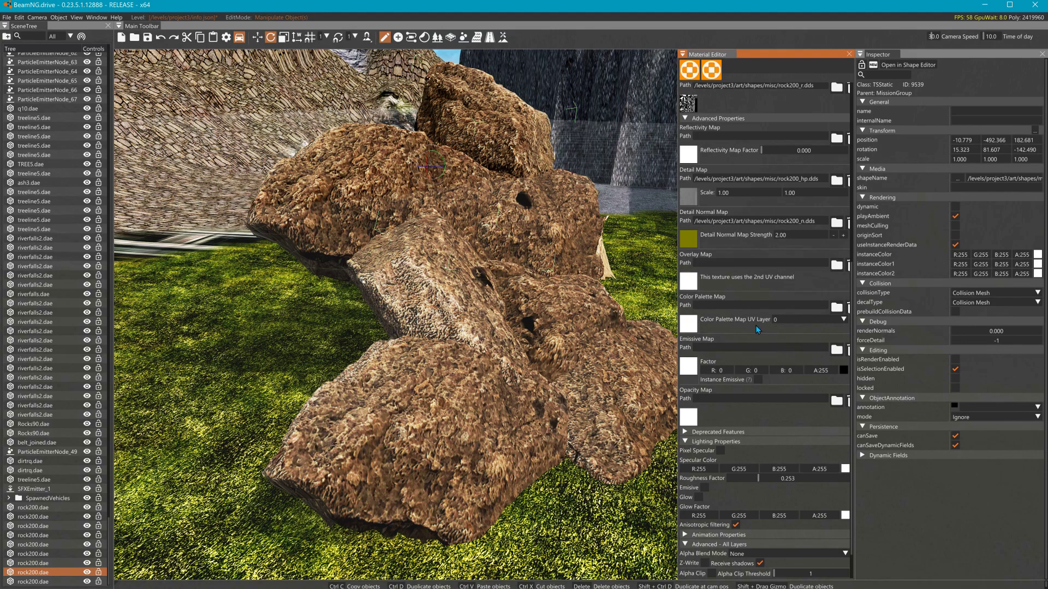
# Step: Assign rock200_r.dds from the misc folder as the reflectivity map
pyautogui.scroll(3, 755, 325)
pyautogui.click(686, 236)
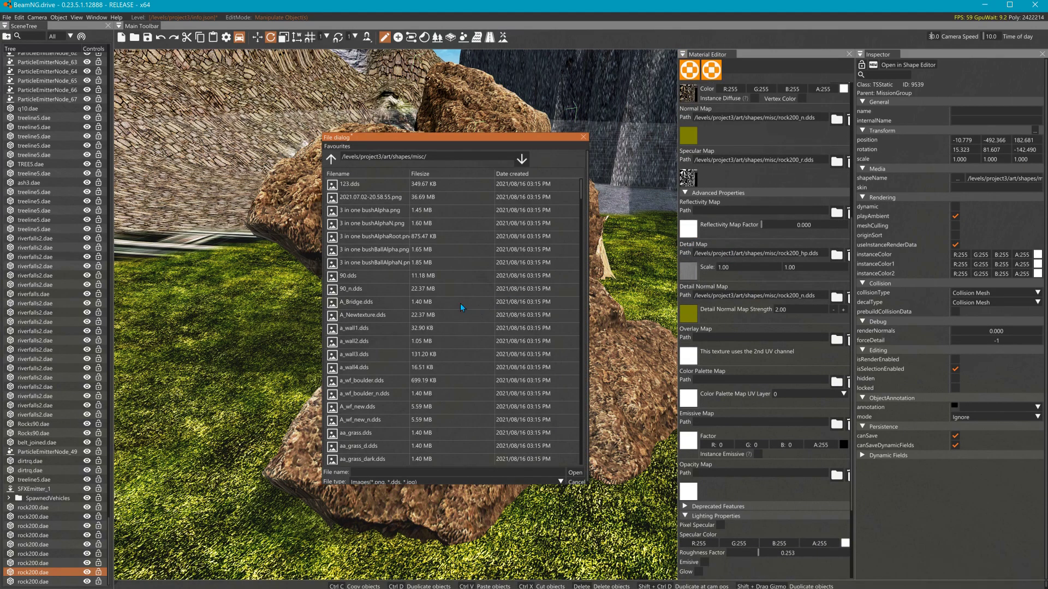
pyautogui.moveTo(385, 431)
pyautogui.write('200')
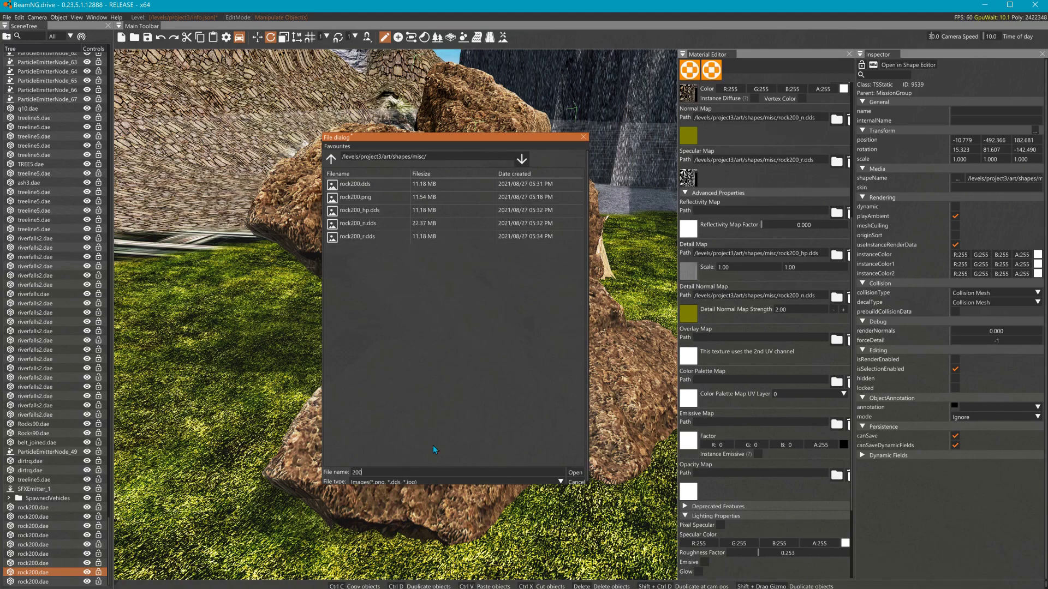
pyautogui.click(358, 237)
pyautogui.click(575, 473)
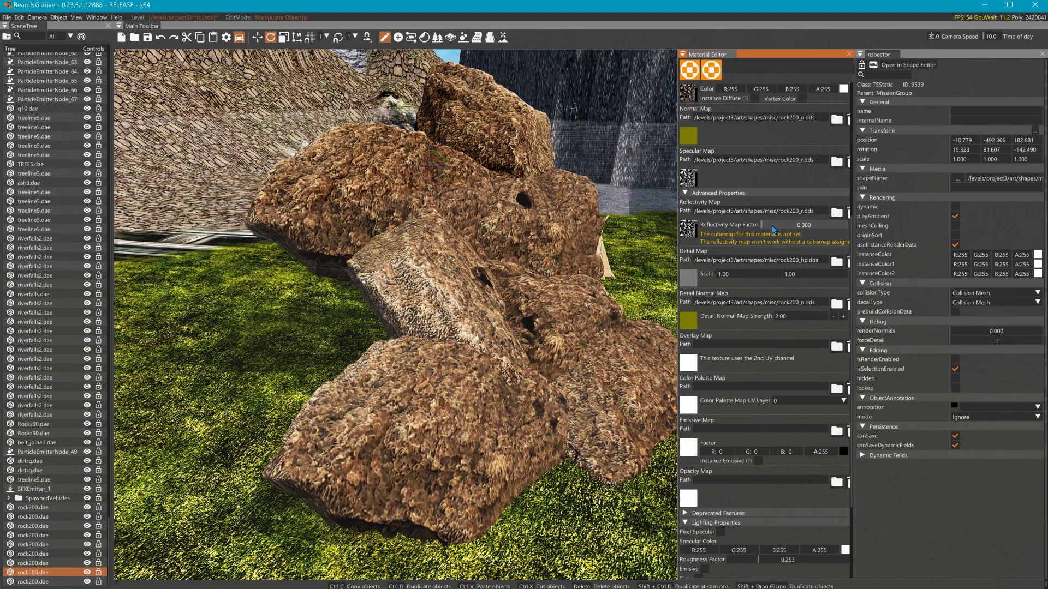
# Step: Remove the specular map and set the reflectivity map factor to about 0.76
pyautogui.moveTo(772, 225); pyautogui.dragTo(776, 226)
pyautogui.click(848, 162)
pyautogui.moveTo(781, 221); pyautogui.dragTo(825, 223)
# Step: Set the reflection mode to Cubemap and choose BNG_Sky_01_cubemap for the material
pyautogui.scroll(-3, 784, 504)
pyautogui.click(752, 564)
pyautogui.click(737, 555)
pyautogui.scroll(-1, 771, 556)
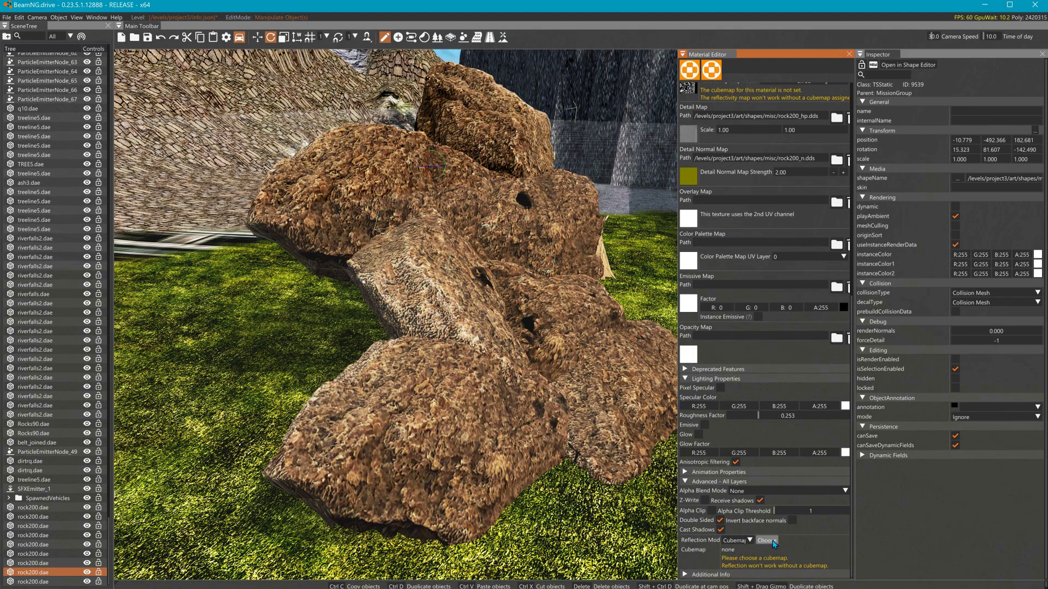
pyautogui.click(766, 540)
pyautogui.click(39, 103)
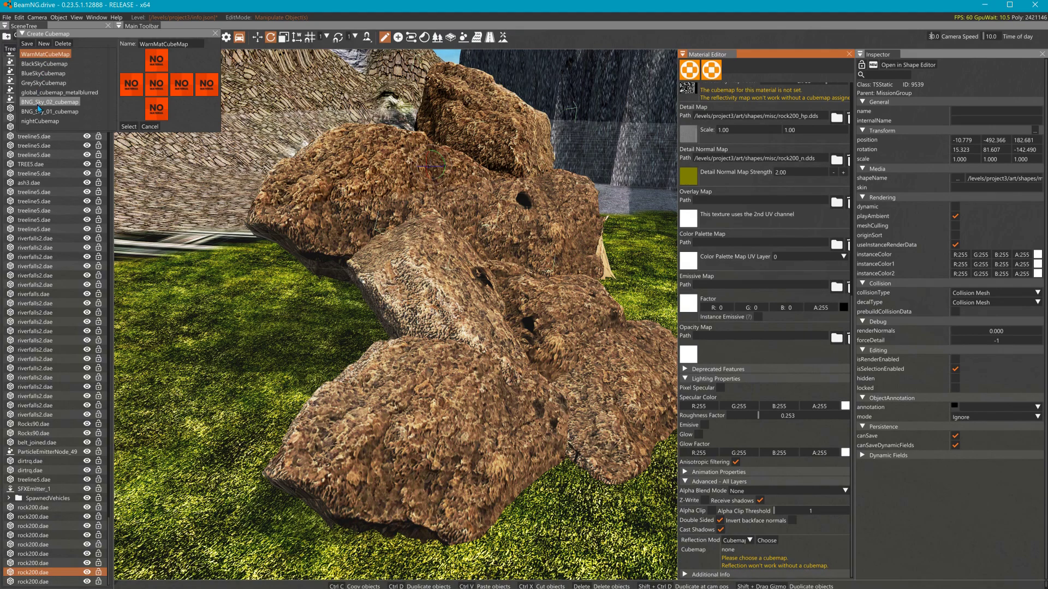
pyautogui.click(39, 112)
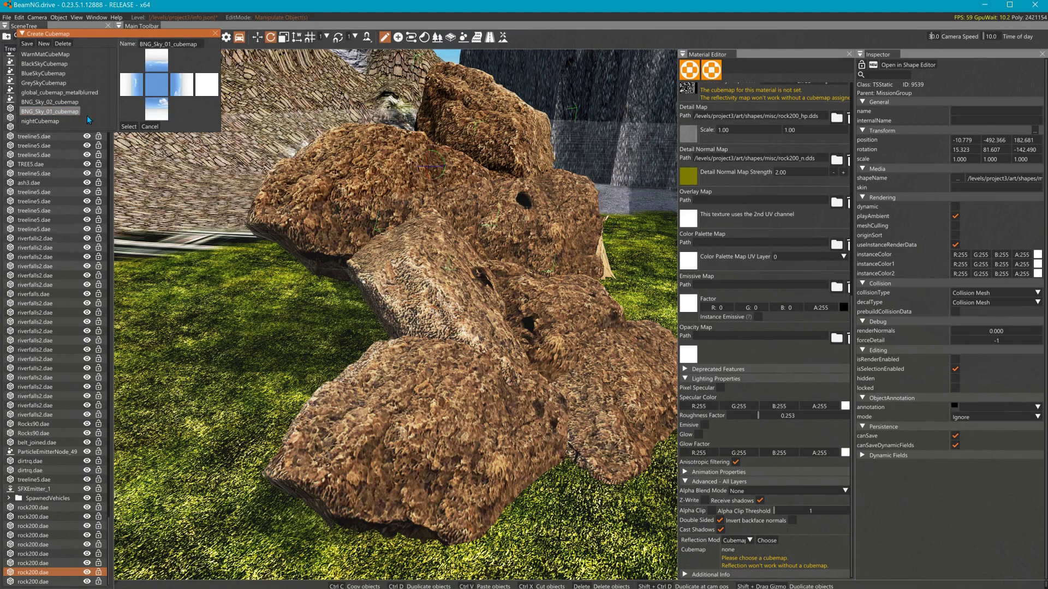
pyautogui.click(128, 127)
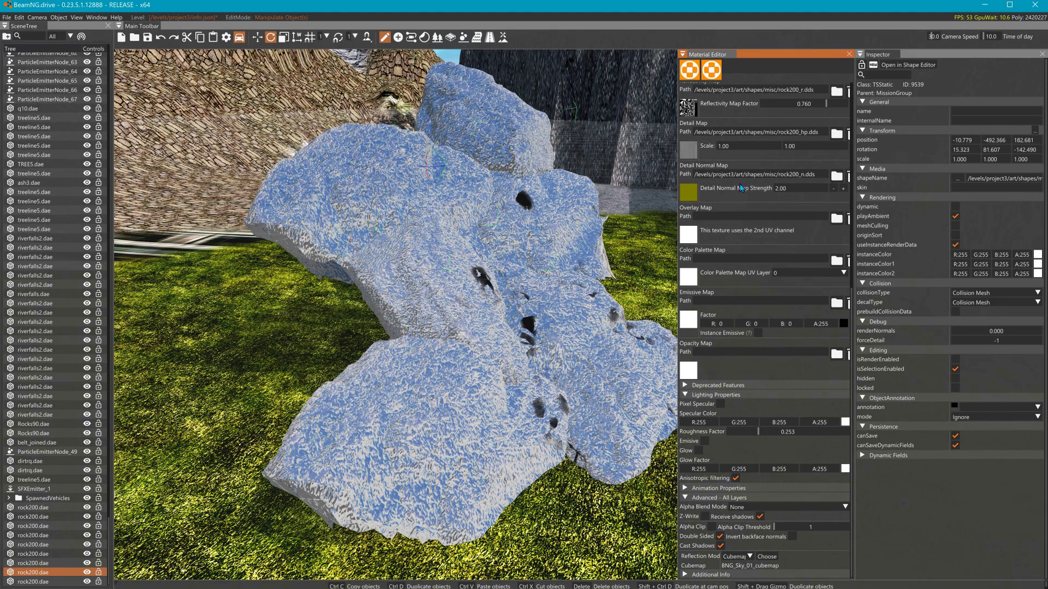
# Step: Set the reflectivity map factor to about 0.067 and the roughness factor to about 0.464
pyautogui.scroll(4, 816, 179)
pyautogui.moveTo(822, 214); pyautogui.dragTo(768, 230)
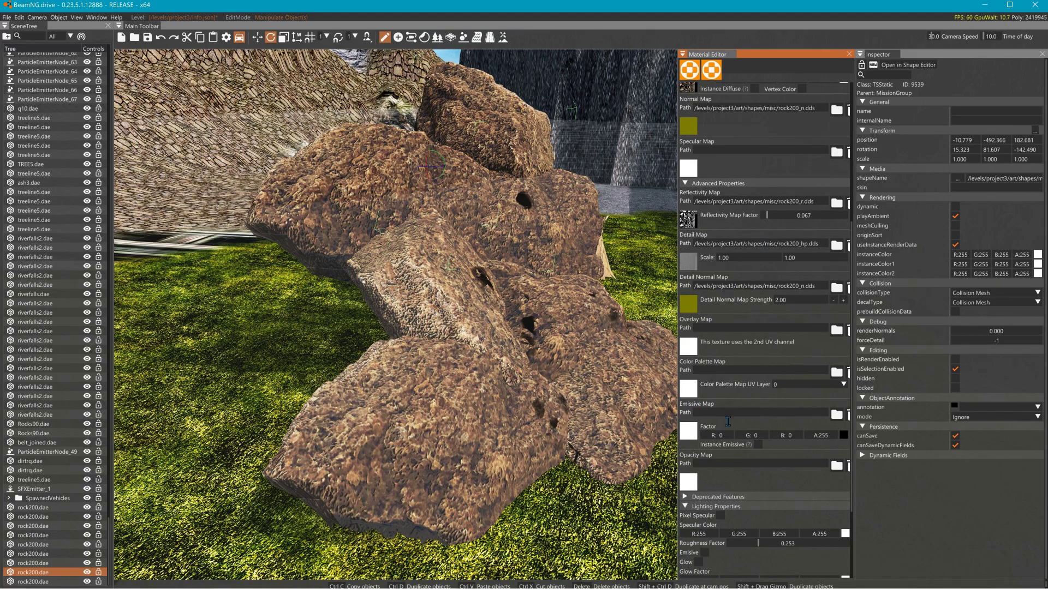
pyautogui.scroll(3, 766, 343)
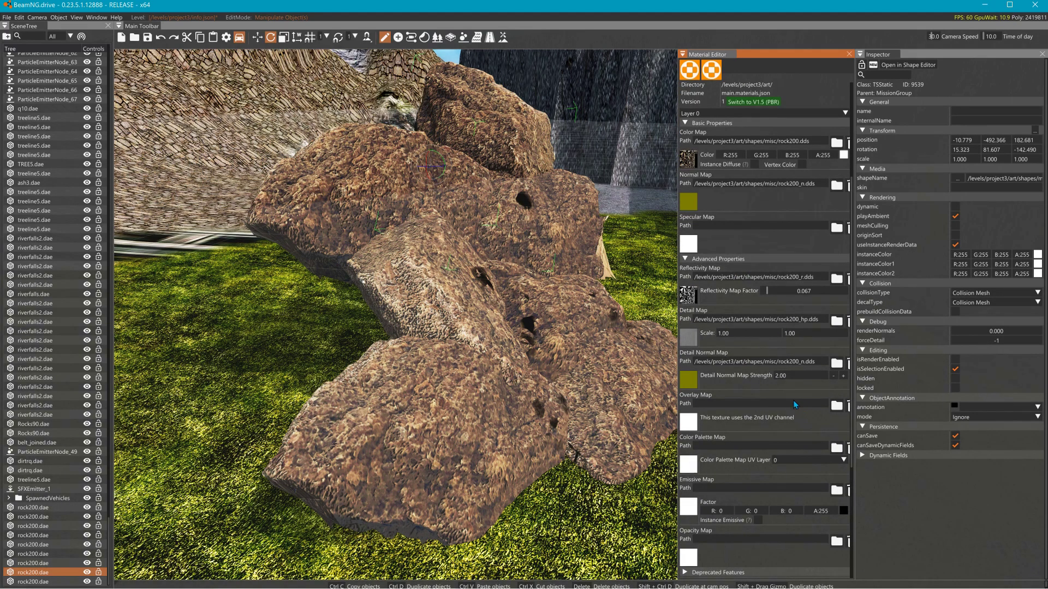
pyautogui.scroll(-4, 790, 444)
pyautogui.scroll(-1, 790, 445)
pyautogui.moveTo(777, 472)
pyautogui.mouseDown()
pyautogui.moveTo(808, 473)
pyautogui.moveTo(790, 480)
pyautogui.moveTo(796, 468)
pyautogui.moveTo(784, 469)
pyautogui.mouseUp()
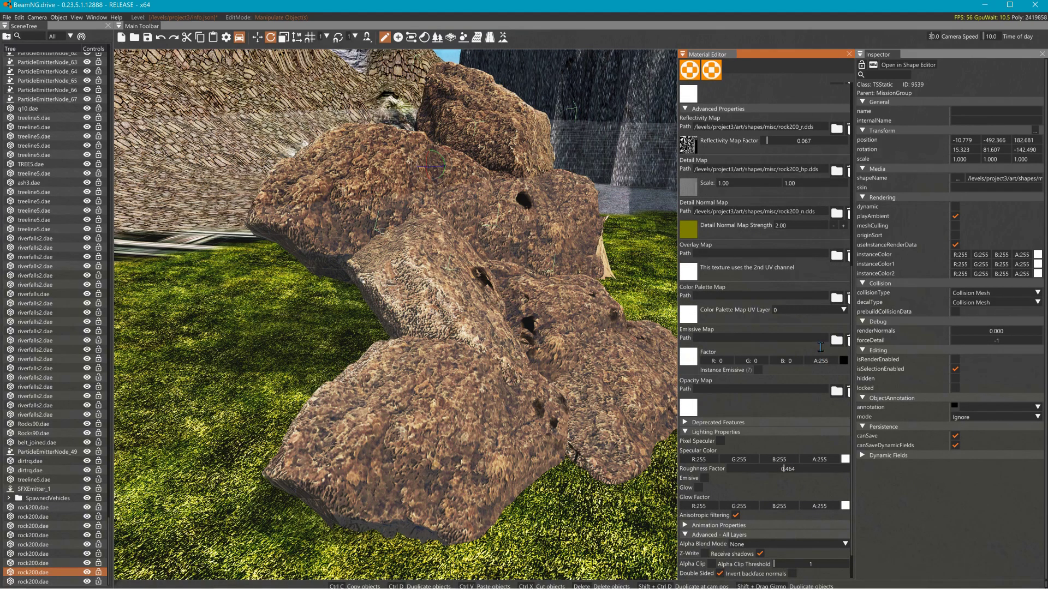
# Step: Assign rock200_hp.dds from the misc folder as the material's specular map
pyautogui.scroll(1, 823, 339)
pyautogui.scroll(1, 740, 189)
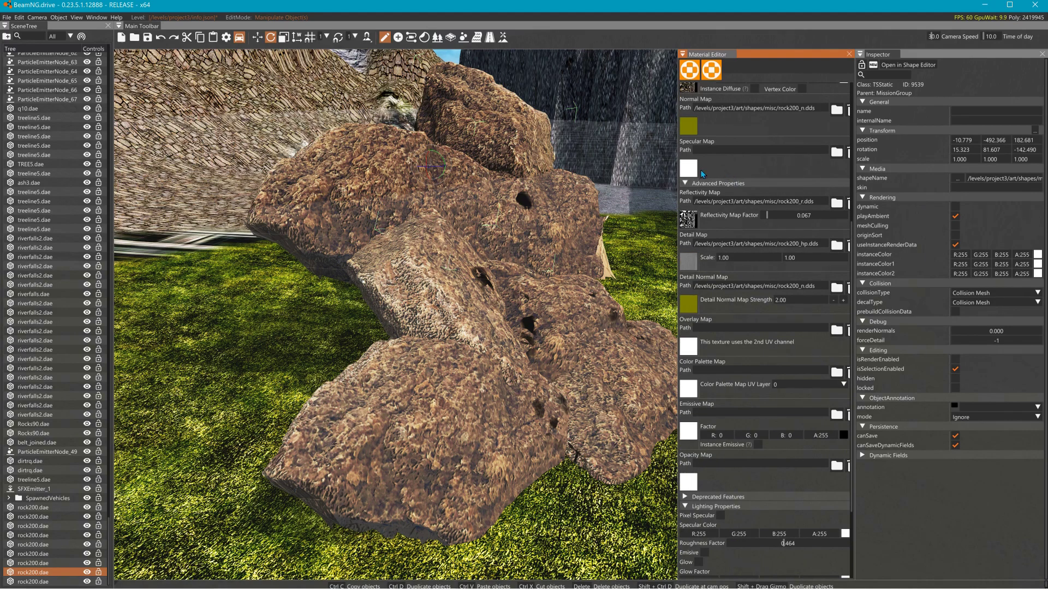
pyautogui.click(686, 174)
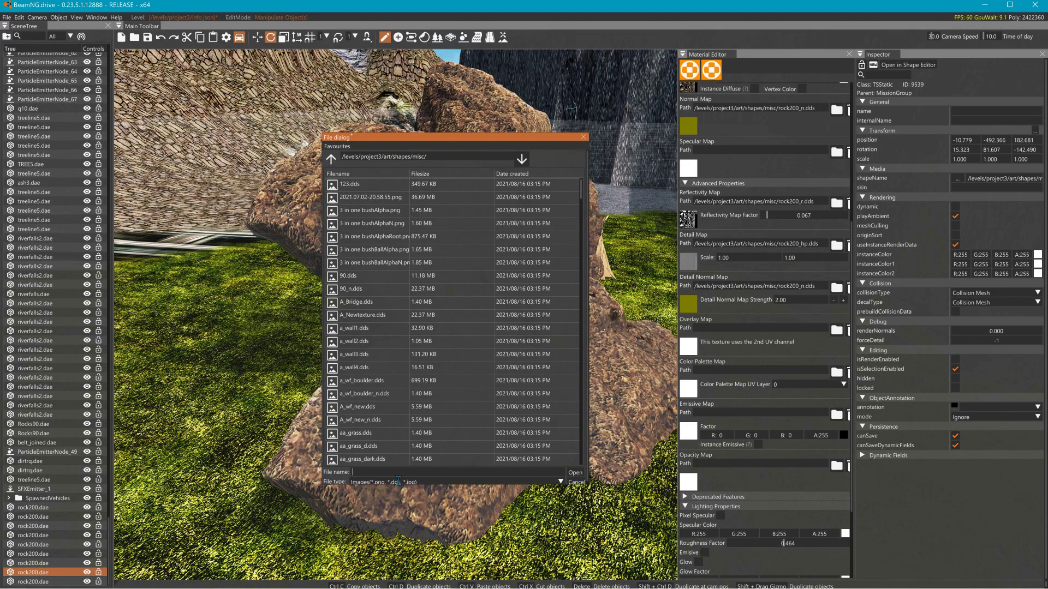
pyautogui.write('hpo')
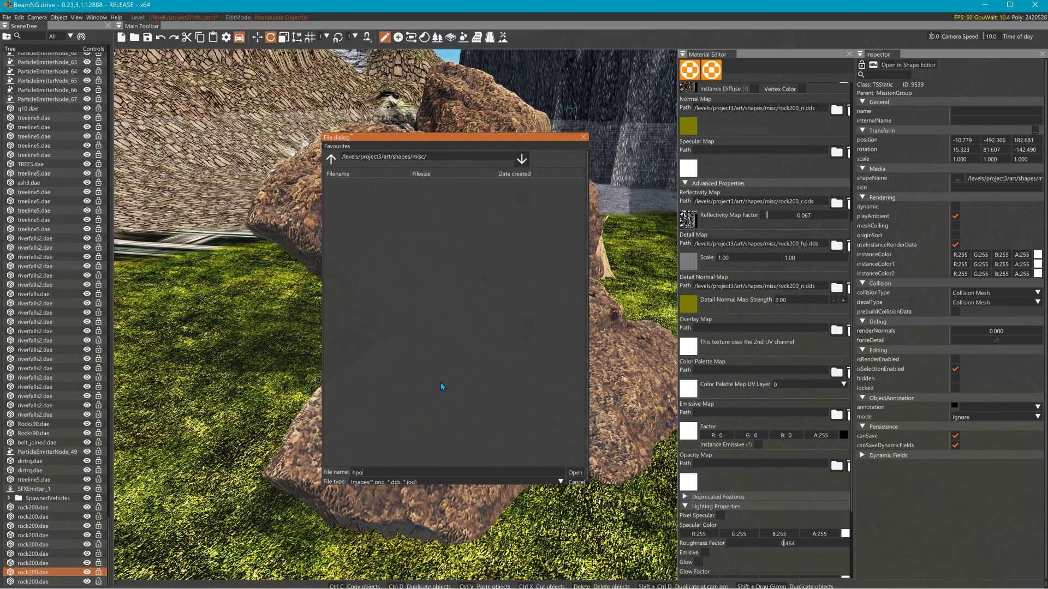
pyautogui.write('hp')
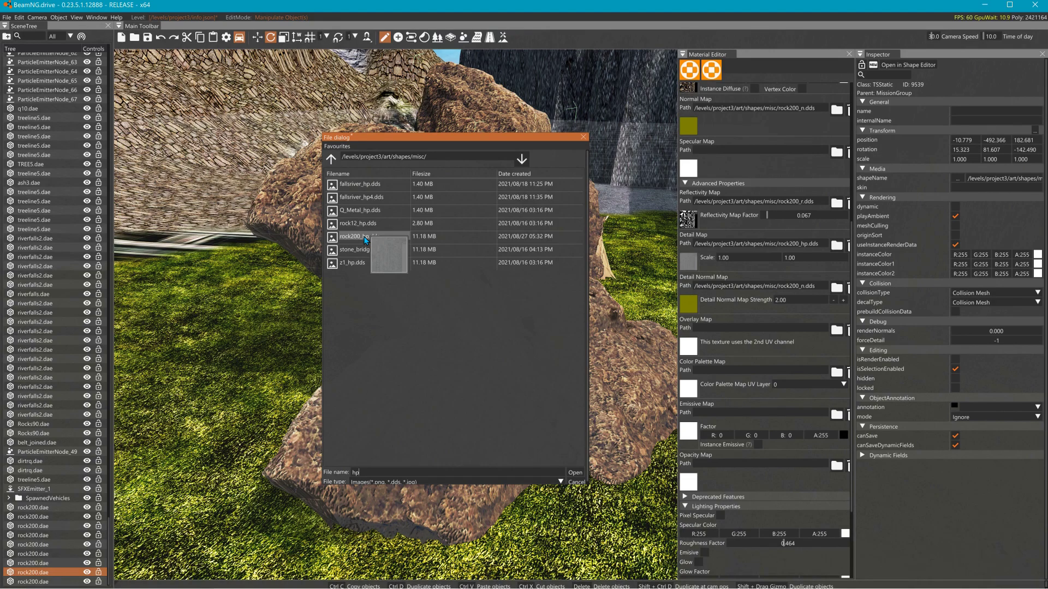
pyautogui.click(366, 239)
pyautogui.click(575, 472)
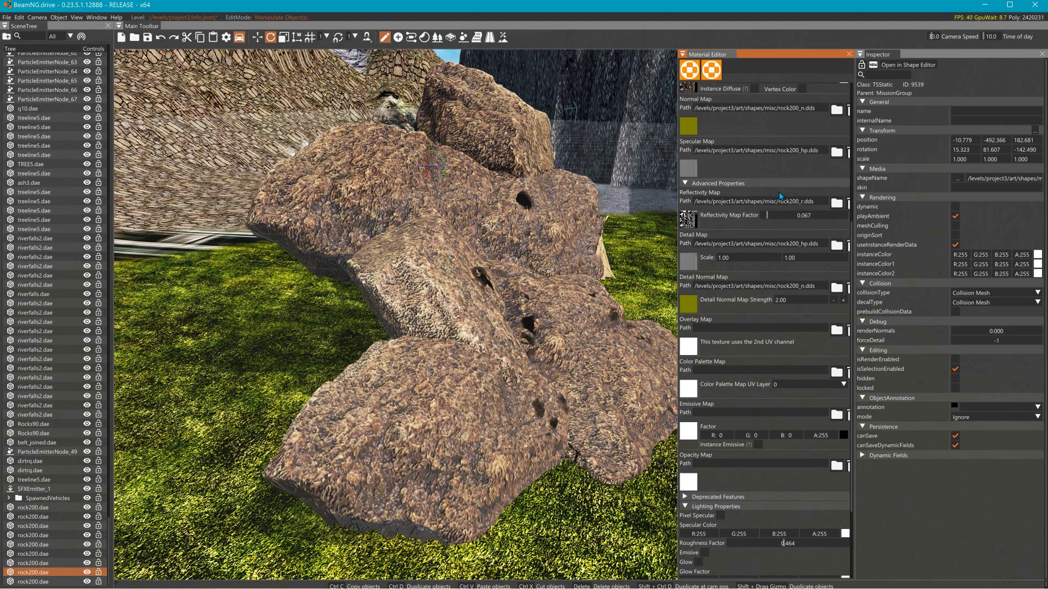
# Step: Set the reflectivity map factor to about 0.022 and the roughness factor to about 0.335, and check the rocks from farther away
pyautogui.moveTo(793, 215)
pyautogui.mouseDown()
pyautogui.moveTo(829, 216)
pyautogui.moveTo(752, 225)
pyautogui.moveTo(764, 228)
pyautogui.mouseUp()
pyautogui.moveTo(803, 546)
pyautogui.mouseDown()
pyautogui.moveTo(892, 543)
pyautogui.moveTo(748, 543)
pyautogui.moveTo(842, 543)
pyautogui.moveTo(755, 544)
pyautogui.moveTo(823, 544)
pyautogui.moveTo(756, 546)
pyautogui.moveTo(785, 544)
pyautogui.moveTo(771, 545)
pyautogui.mouseUp()
pyautogui.moveTo(585, 300); pyautogui.dragTo(571, 334, button='right')
pyautogui.press('w')
pyautogui.press('s')
pyautogui.press('w')
pyautogui.press('s')
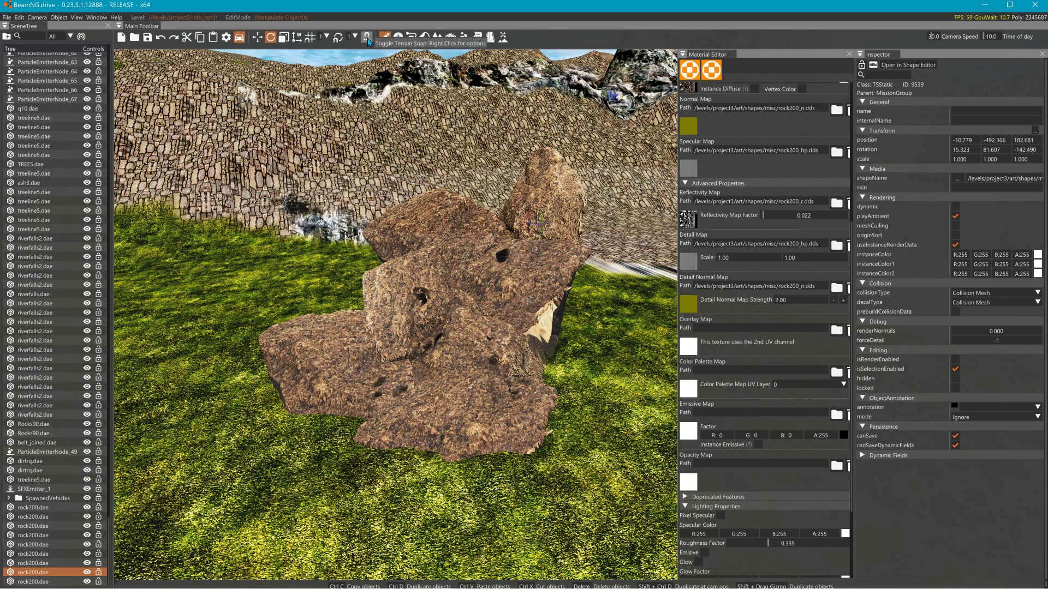
# Step: Duplicate the rock on top of the pile beside it at Y about -484.8 and rotate the copy to about 56, 79, -44
pyautogui.press('1')
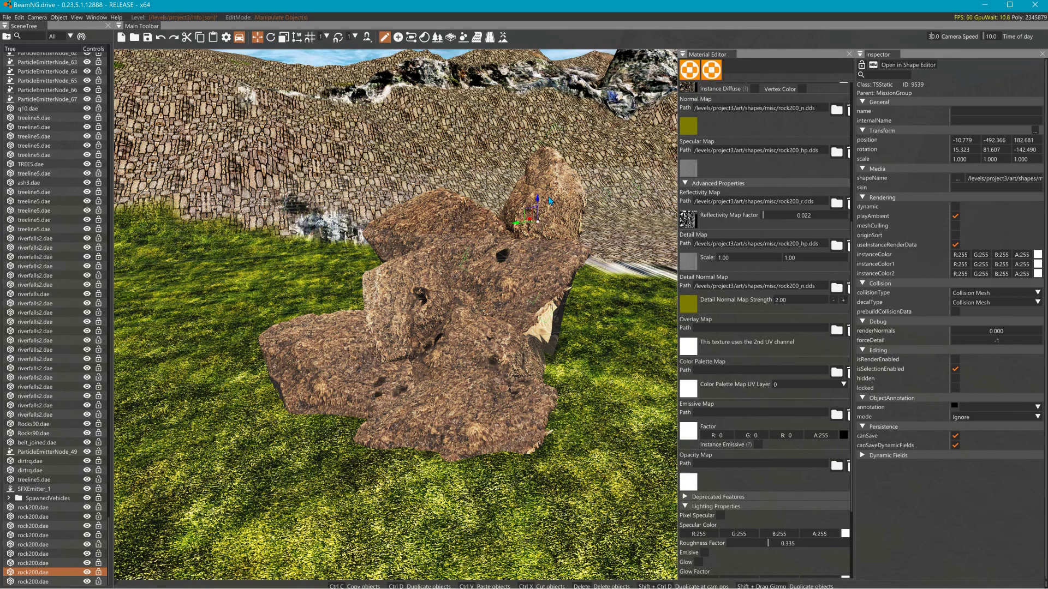
pyautogui.keyDown('shift'); pyautogui.moveTo(520, 229); pyautogui.dragTo(226, 236); pyautogui.keyUp('shift')
pyautogui.press('2')
pyautogui.moveTo(243, 239); pyautogui.dragTo(243, 239)
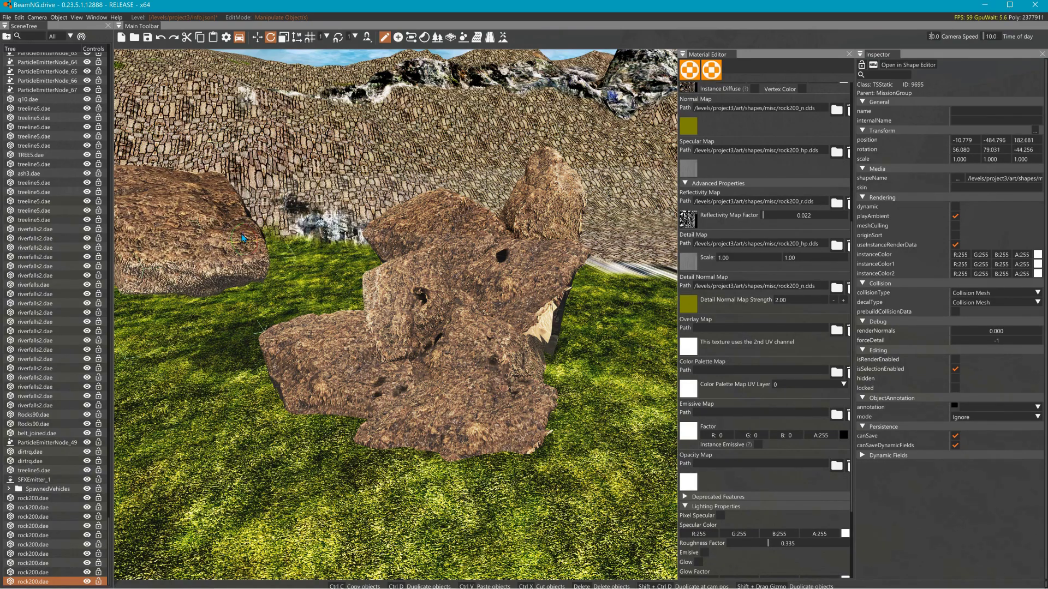
pyautogui.press('a')
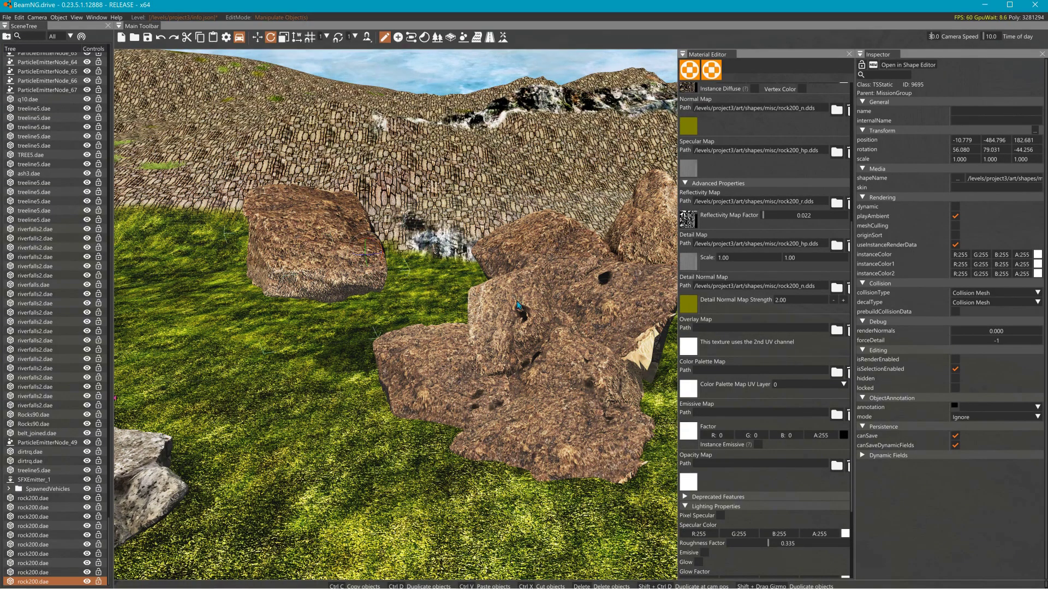
pyautogui.press('w')
pyautogui.press('w')
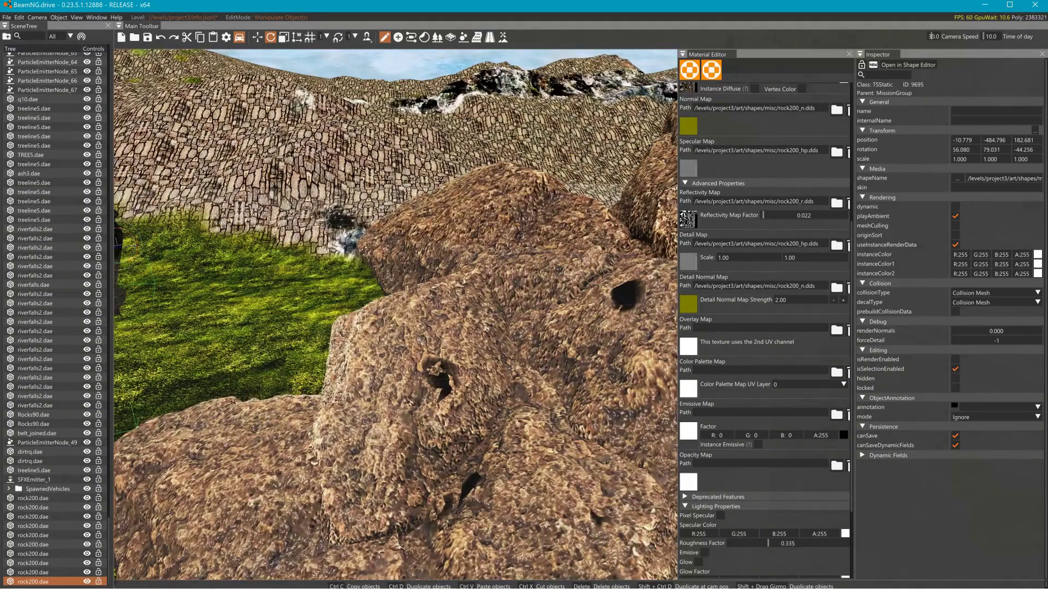
pyautogui.press('s')
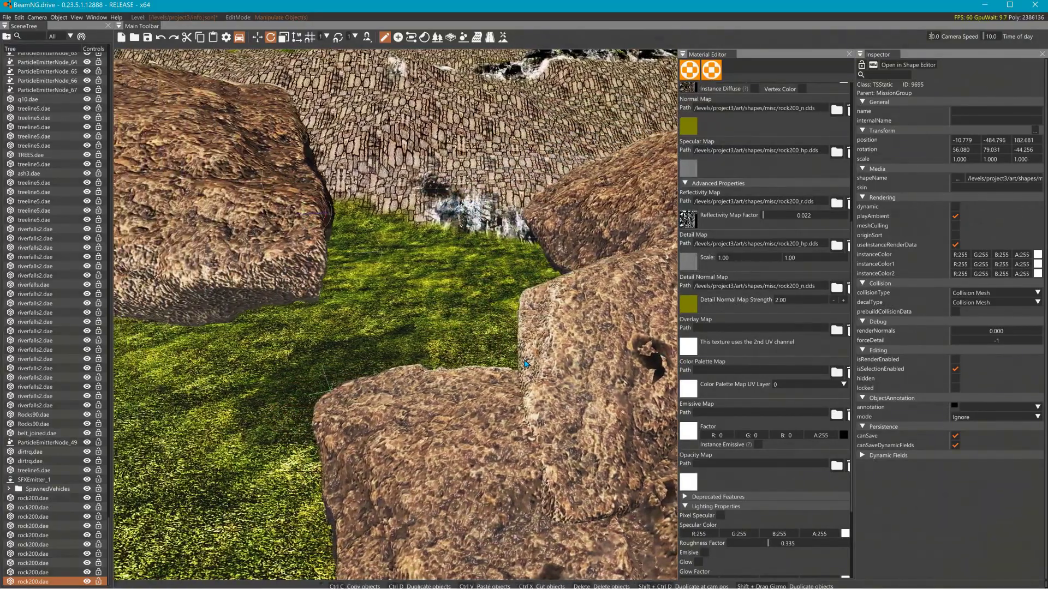
# Step: Remove the reflectivity, detail and detail normal maps from the rock200 material
pyautogui.click(551, 365)
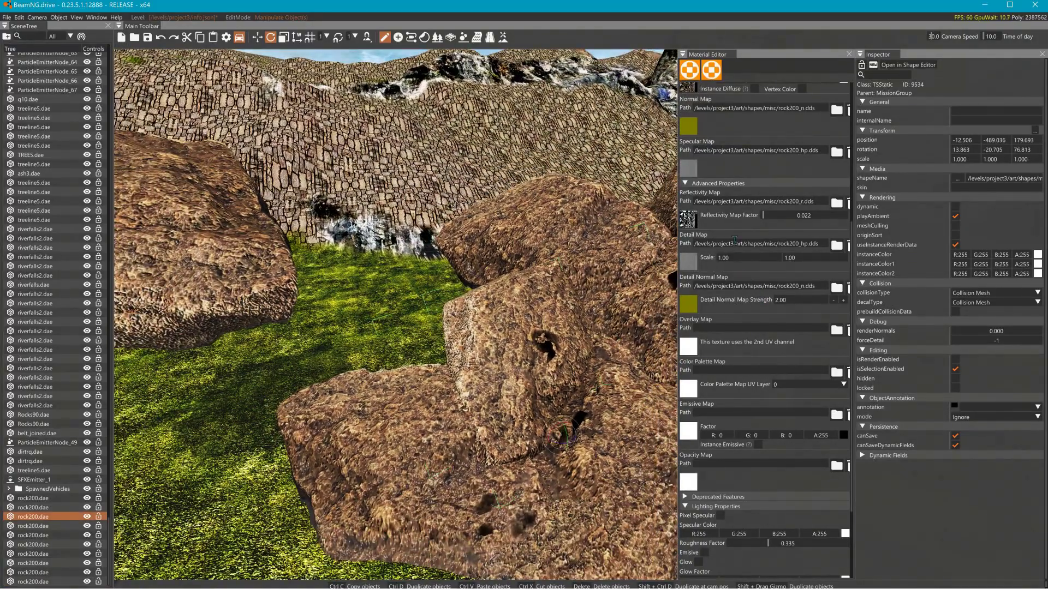
pyautogui.click(849, 204)
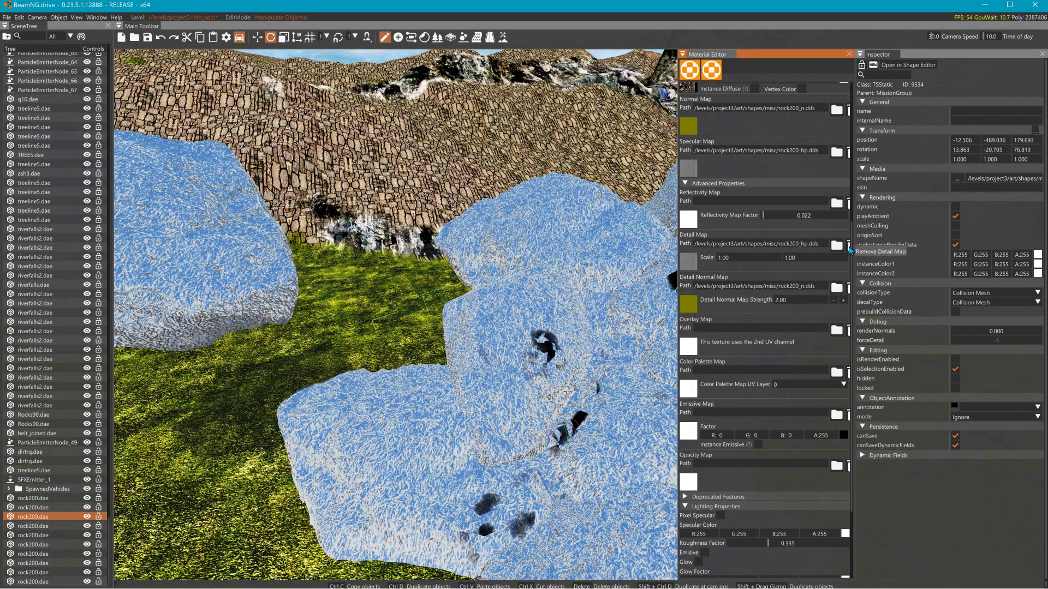
pyautogui.click(849, 288)
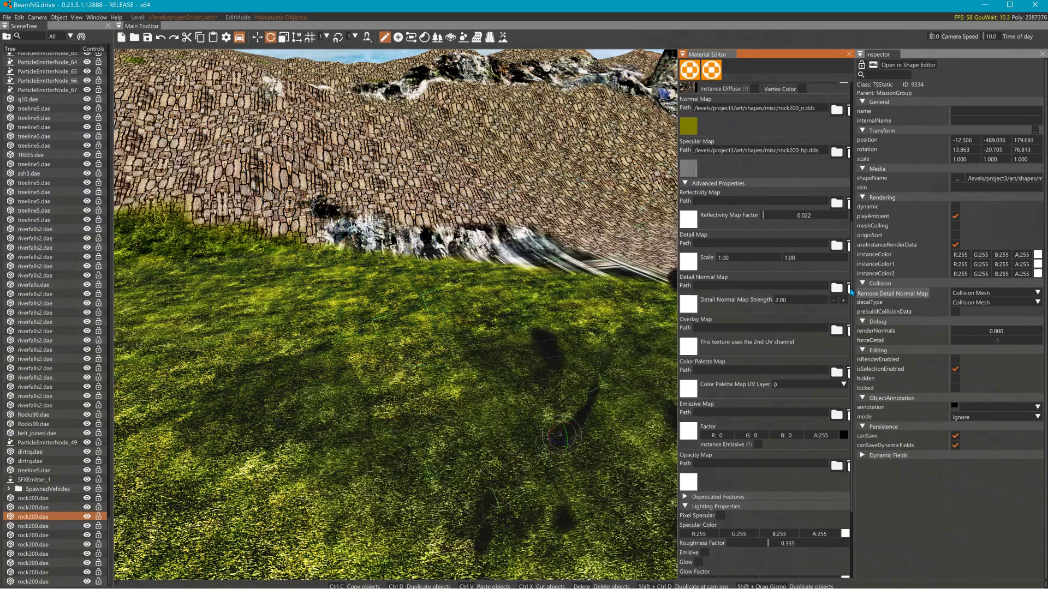
# Step: Remove the specular, normal and color maps from the rock200 material
pyautogui.scroll(4, 807, 443)
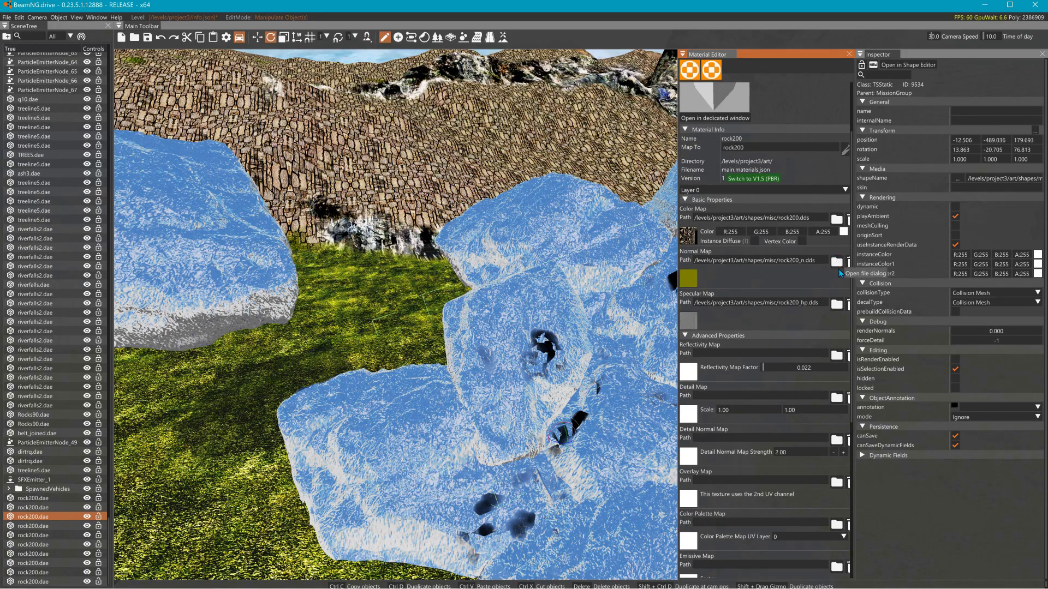
pyautogui.click(848, 303)
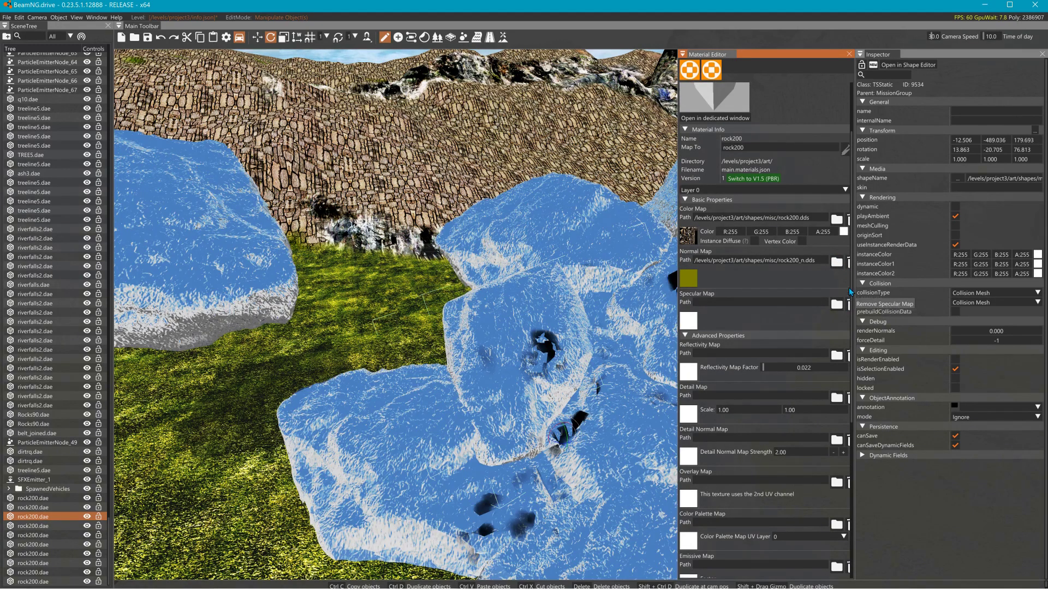
pyautogui.click(848, 263)
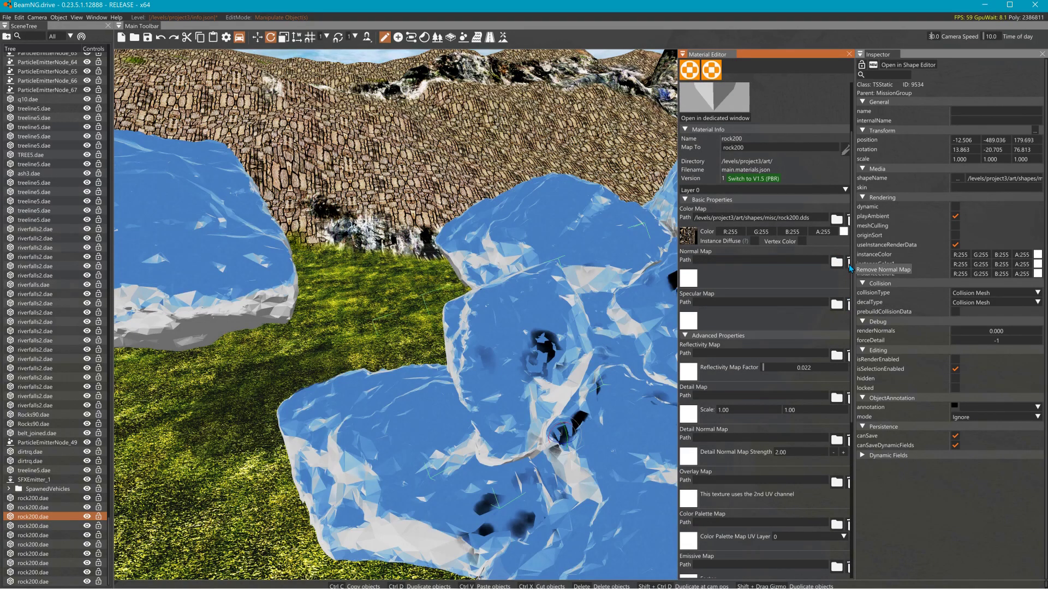
pyautogui.click(848, 221)
# Step: Set the material's reflection mode to None and the reflectivity map factor to 0
pyautogui.scroll(-5, 791, 338)
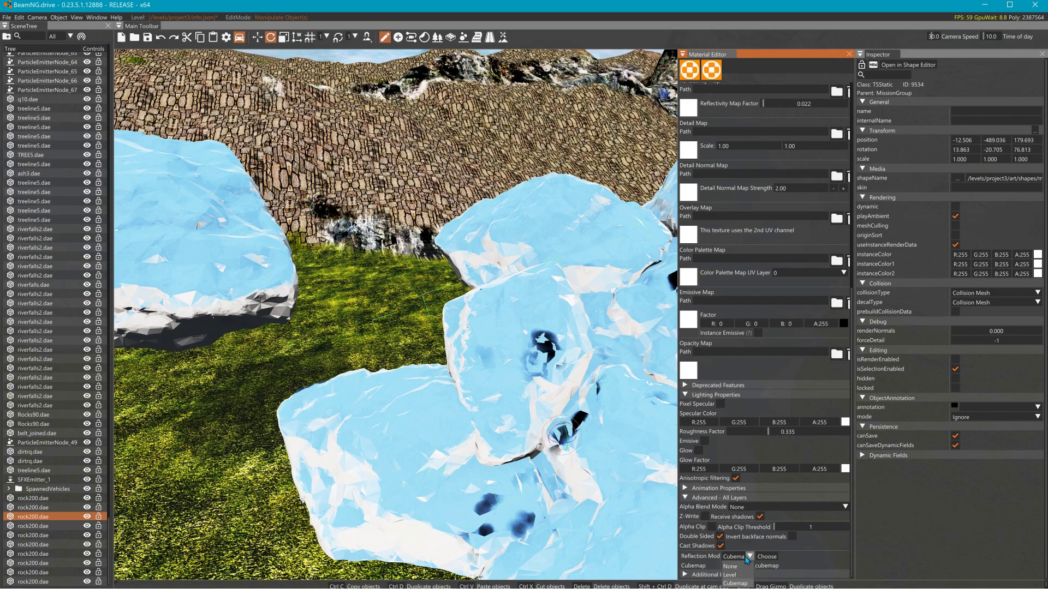
pyautogui.click(740, 567)
pyautogui.moveTo(484, 402); pyautogui.dragTo(579, 330, button='right')
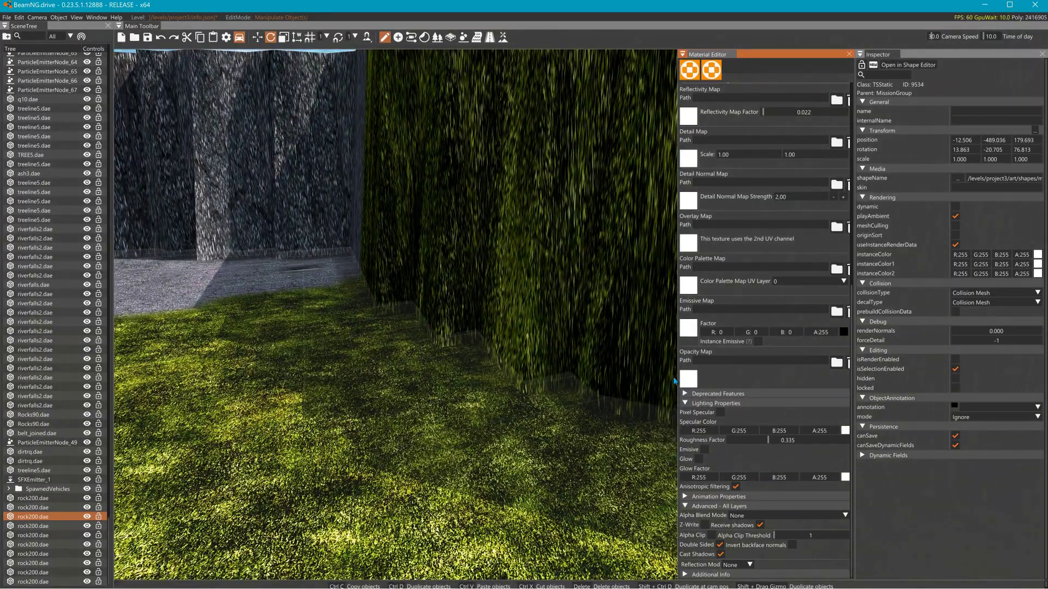
pyautogui.scroll(6, 738, 397)
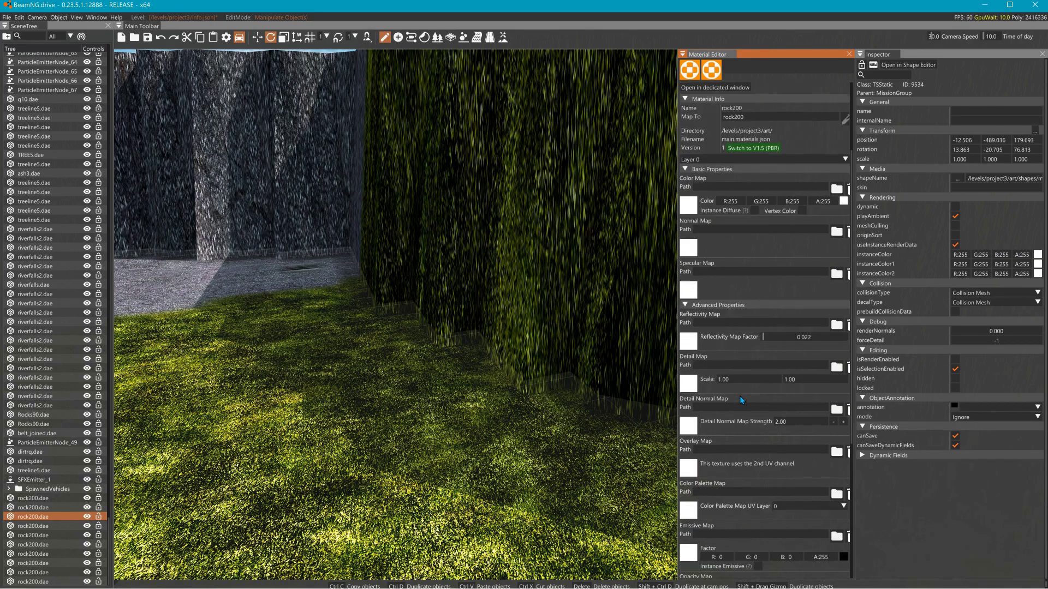
pyautogui.moveTo(764, 375); pyautogui.dragTo(740, 377)
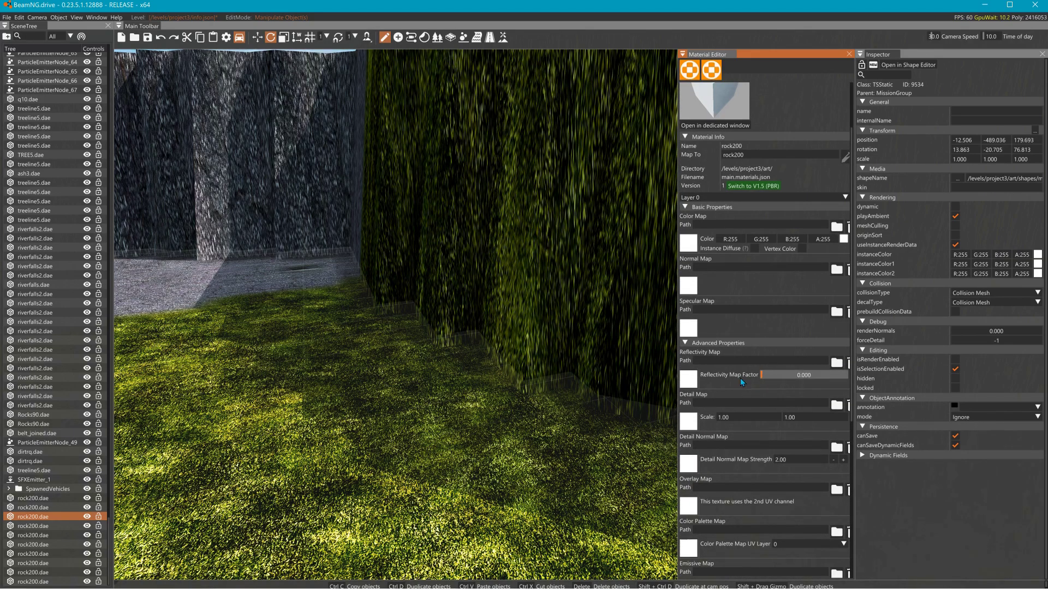
# Step: Examine the rock pile area from several sides with all of the material's maps removed
pyautogui.scroll(-2, 735, 410)
pyautogui.scroll(-5, 752, 428)
pyautogui.press('f')
pyautogui.press('s')
pyautogui.press('a')
pyautogui.moveTo(395, 314); pyautogui.dragTo(436, 338, button='right')
pyautogui.press('a')
pyautogui.press('w')
pyautogui.press('s')
pyautogui.moveTo(578, 431); pyautogui.dragTo(538, 414, button='right')
# Step: Undo the removal of the rock200 maps, and undo the rotation and duplication of the rock copy
pyautogui.hotkey('ctrl', 'z')
pyautogui.hotkey('ctrl', 'z')
pyautogui.hotkey('ctrl', 'z')
pyautogui.hotkey('ctrl', 'z')
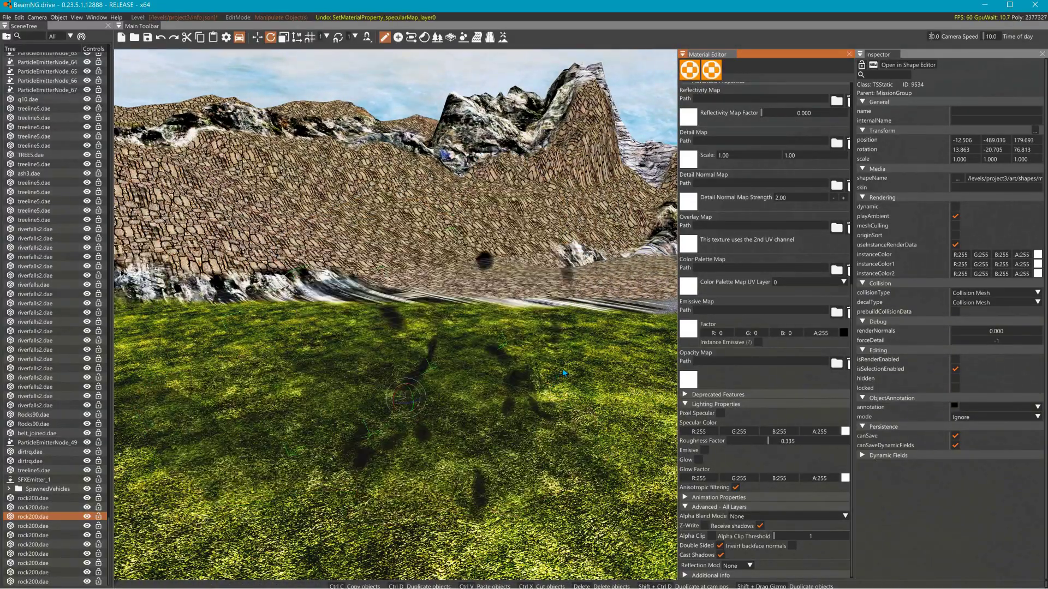
pyautogui.hotkey('ctrl', 'z')
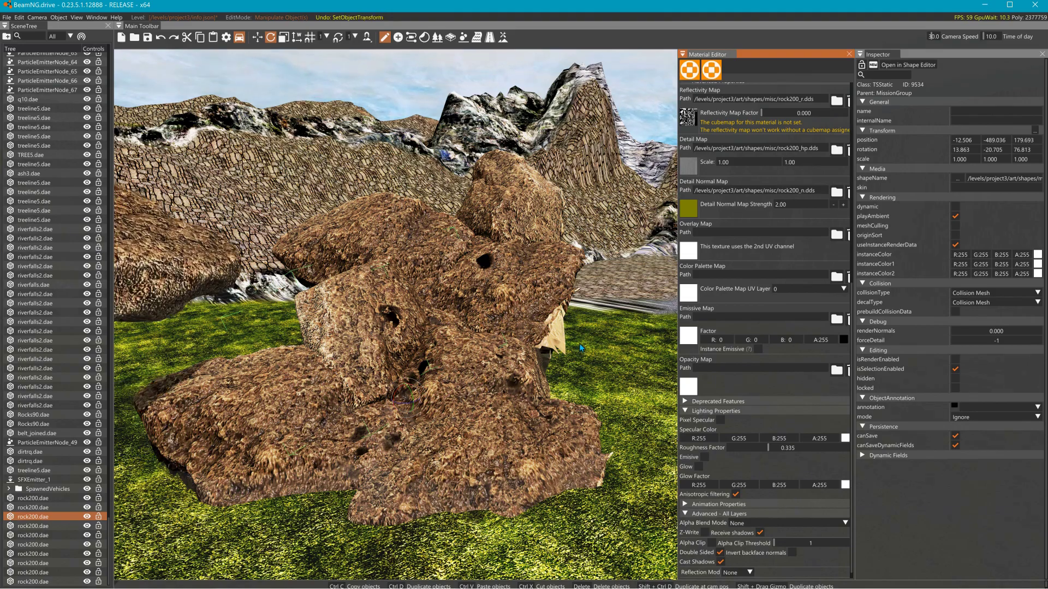
pyautogui.hotkey('ctrl', 'z')
pyautogui.hotkey('ctrl', 'z')
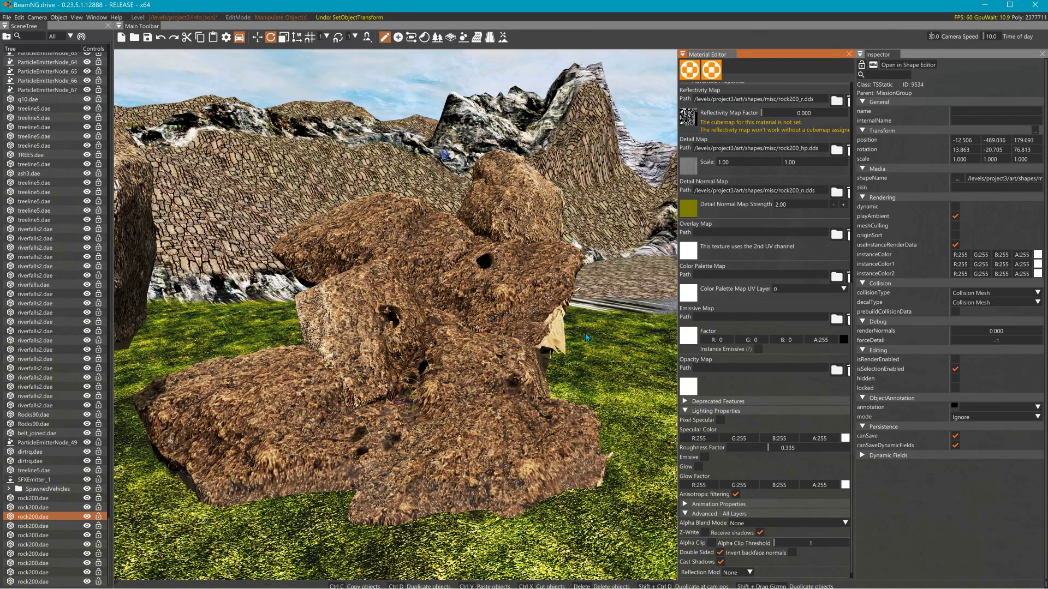
# Step: Duplicate the pile's top rock again at Y about -484.5 and rotate the copy to about 9.6, 99.5, -71.8
pyautogui.moveTo(583, 283); pyautogui.dragTo(559, 278, button='right')
pyautogui.click(603, 230)
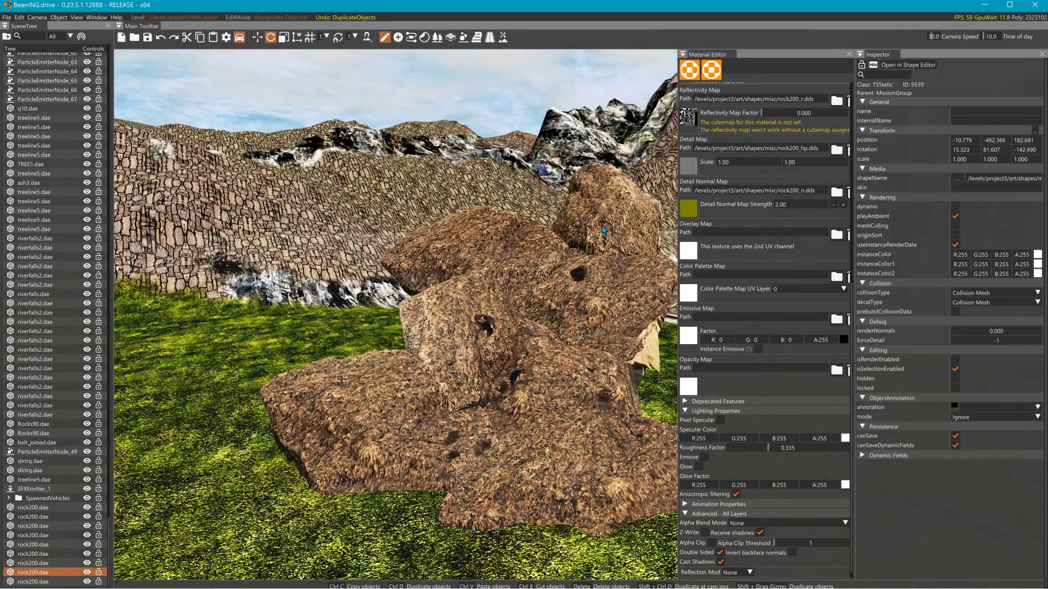
pyautogui.press('1')
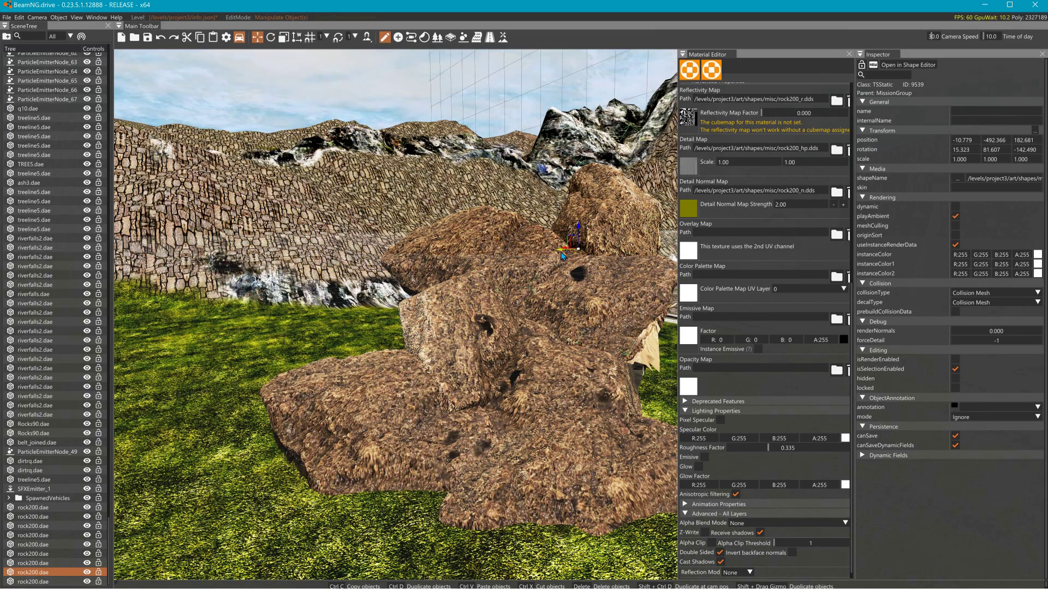
pyautogui.keyDown('shift'); pyautogui.moveTo(562, 254); pyautogui.dragTo(225, 264); pyautogui.keyUp('shift')
pyautogui.moveTo(226, 264); pyautogui.dragTo(104, 263, button='right')
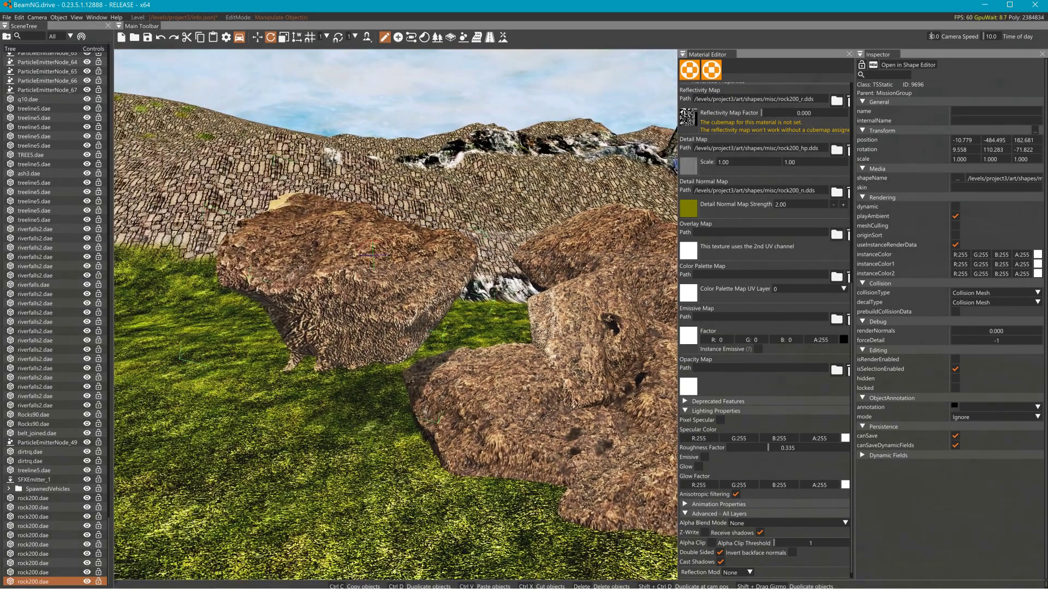
pyautogui.moveTo(375, 254); pyautogui.dragTo(377, 253)
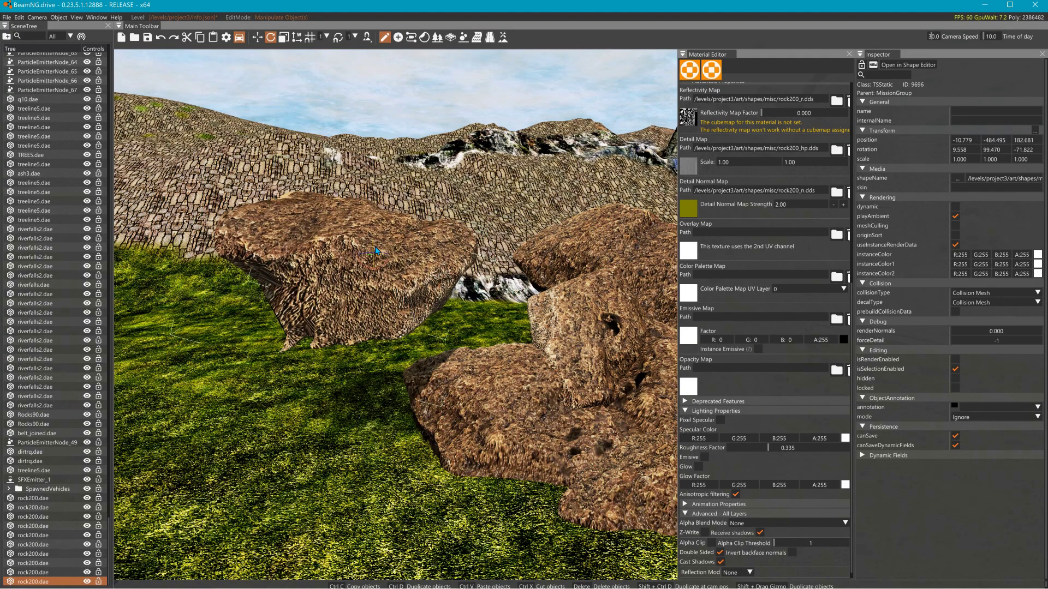
# Step: Leave the world editor to view the level in the game near the wooden bridge
pyautogui.moveTo(377, 252); pyautogui.dragTo(221, 182, button='right')
pyautogui.moveTo(395, 314); pyautogui.dragTo(262, 311, button='right')
pyautogui.press('w')
pyautogui.moveTo(395, 314); pyautogui.dragTo(562, 374, button='right')
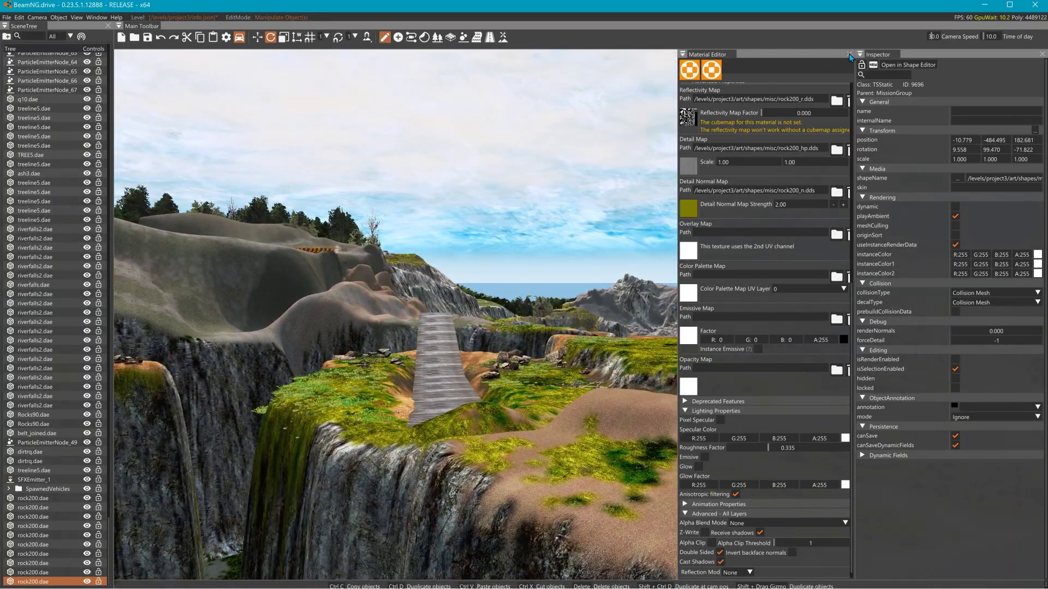
pyautogui.press('F11')
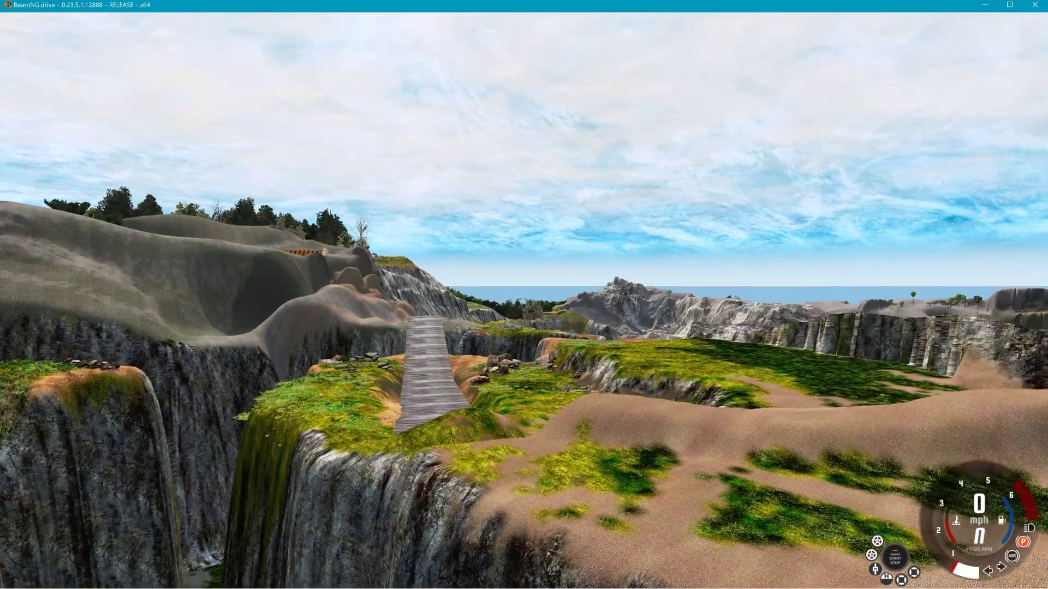
# Step: Examine the surfaces of the rock piles beside the wooden bridge up close
pyautogui.press('w')
pyautogui.moveTo(794, 190); pyautogui.dragTo(751, 244, button='right')
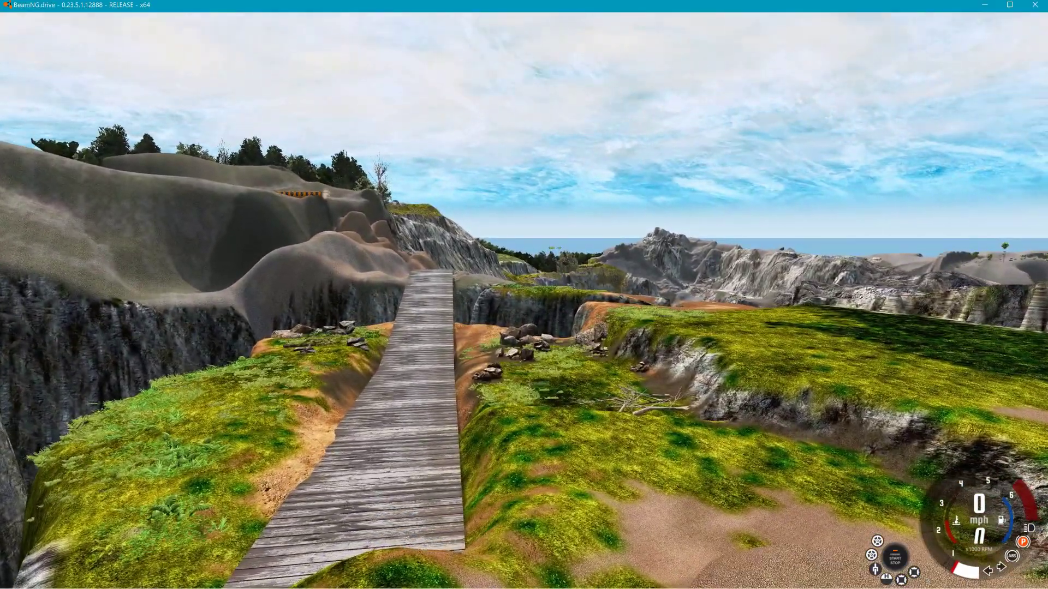
pyautogui.press('s')
pyautogui.press('w')
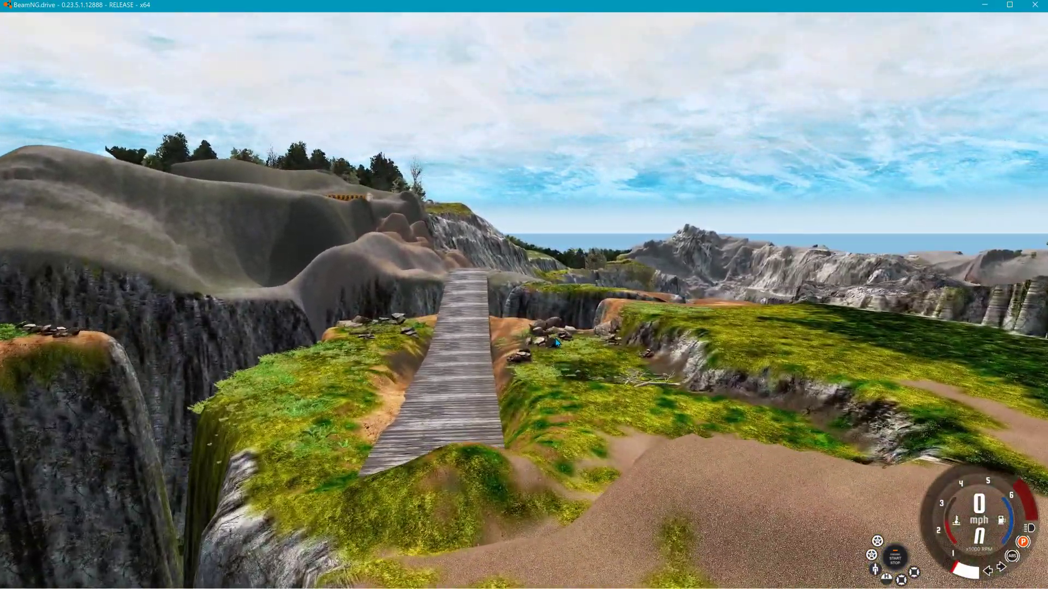
pyautogui.press('w')
pyautogui.moveTo(561, 341); pyautogui.dragTo(578, 422, button='right')
pyautogui.press('w')
pyautogui.press('s')
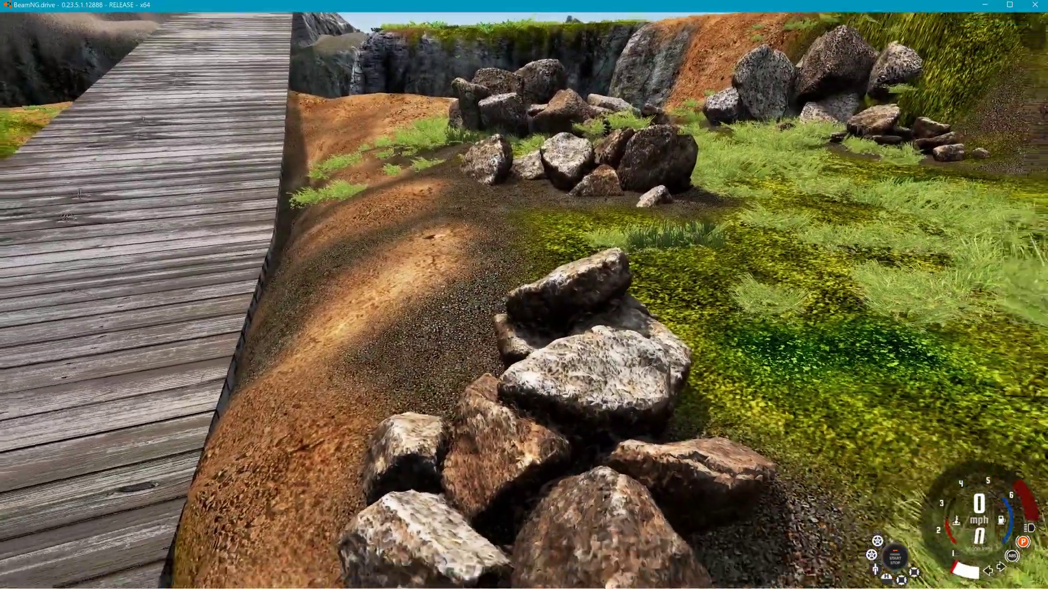
pyautogui.press('a')
pyautogui.moveTo(529, 376); pyautogui.dragTo(546, 311, button='right')
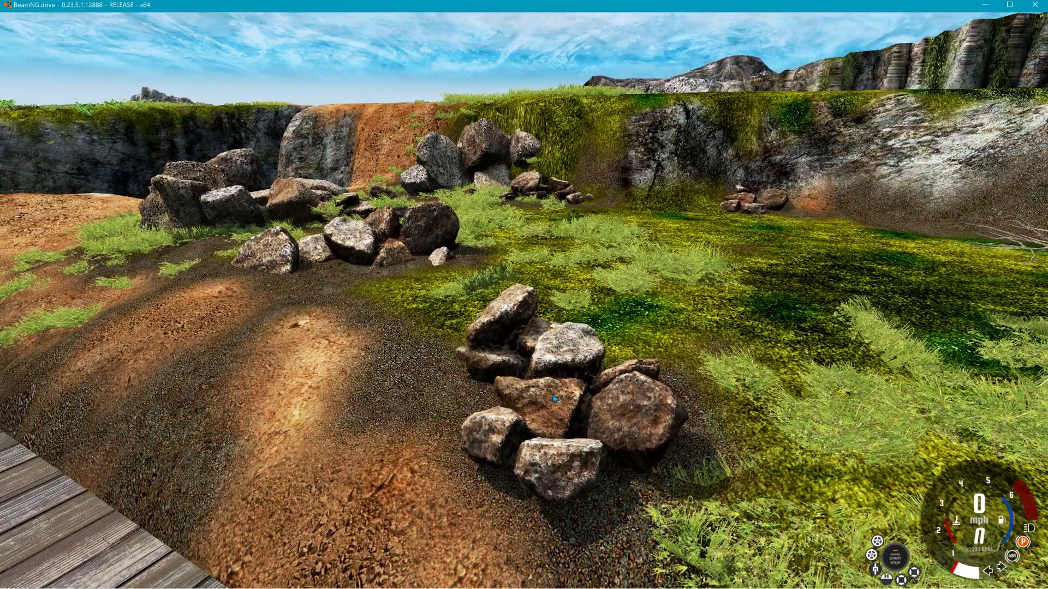
pyautogui.moveTo(553, 401); pyautogui.dragTo(552, 397, button='right')
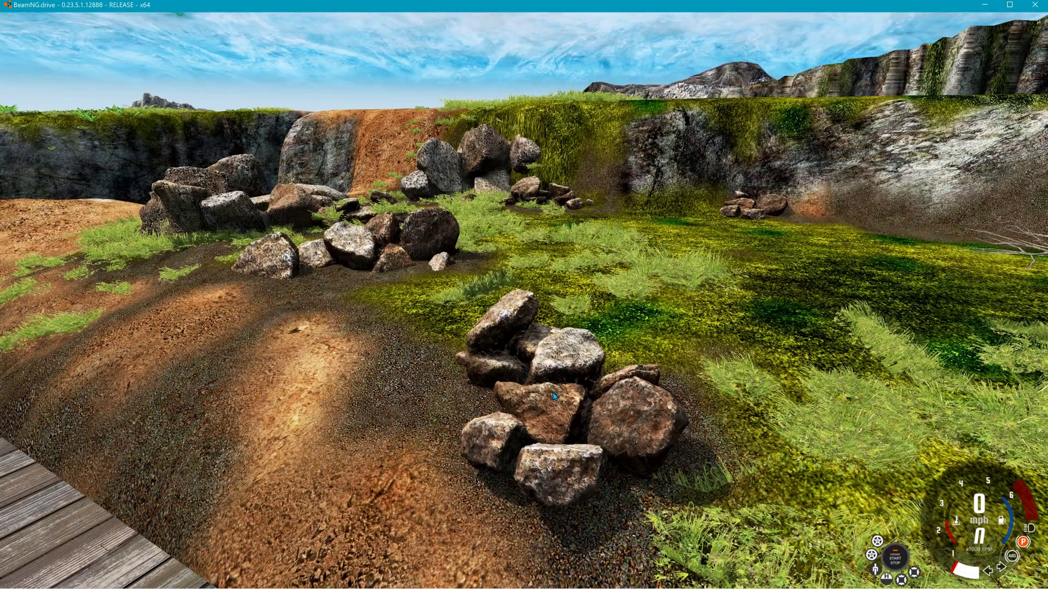
# Step: Reopen the world editor, select the rocks10.dae pile beside the wooden bridge, and scale it down to a tiny size
pyautogui.press('F11')
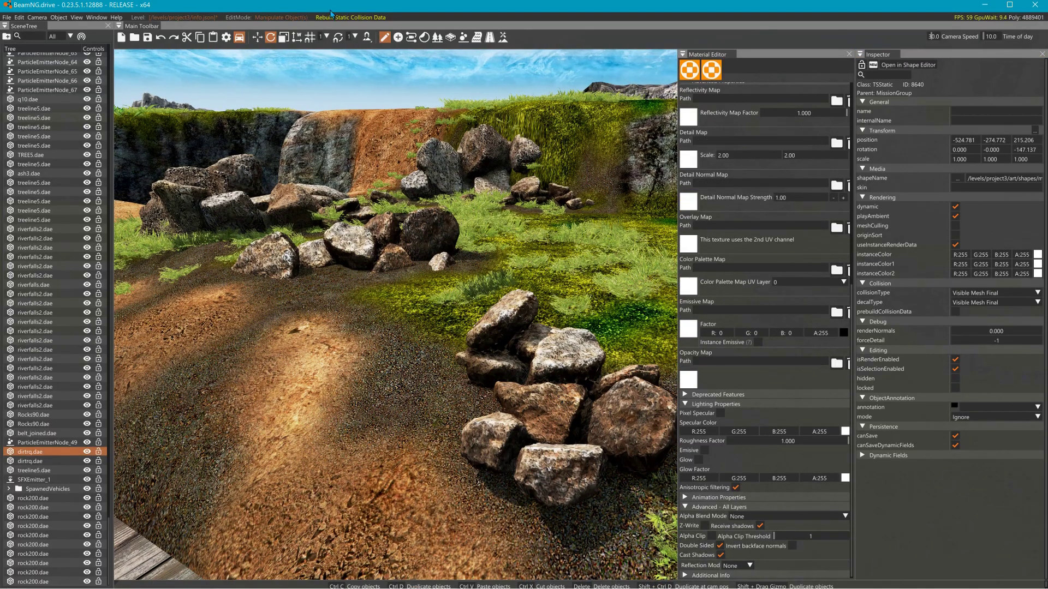
pyautogui.moveTo(491, 381); pyautogui.dragTo(526, 390, button='right')
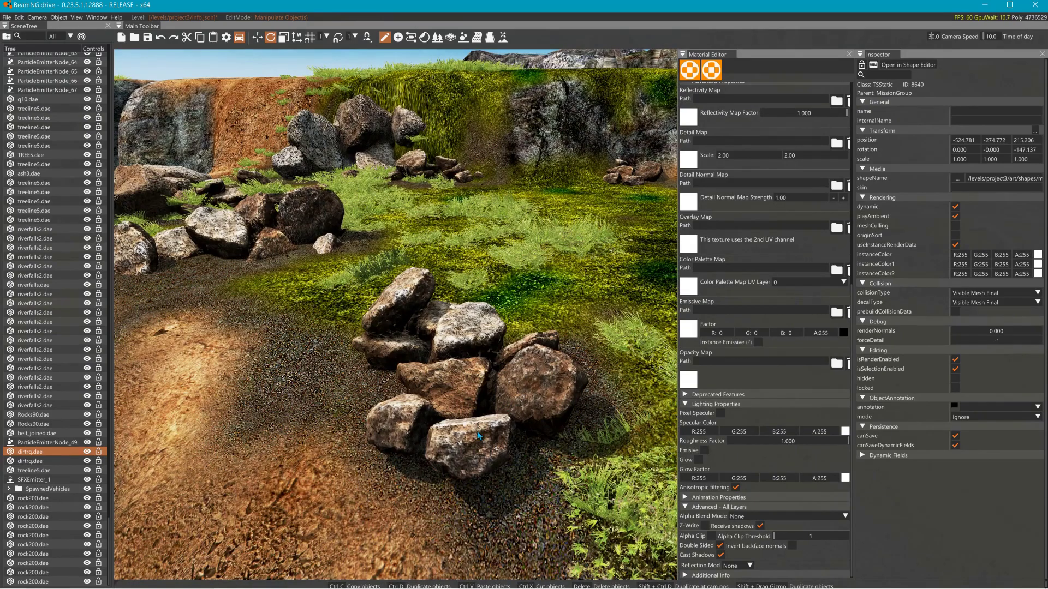
pyautogui.moveTo(481, 432); pyautogui.dragTo(462, 469)
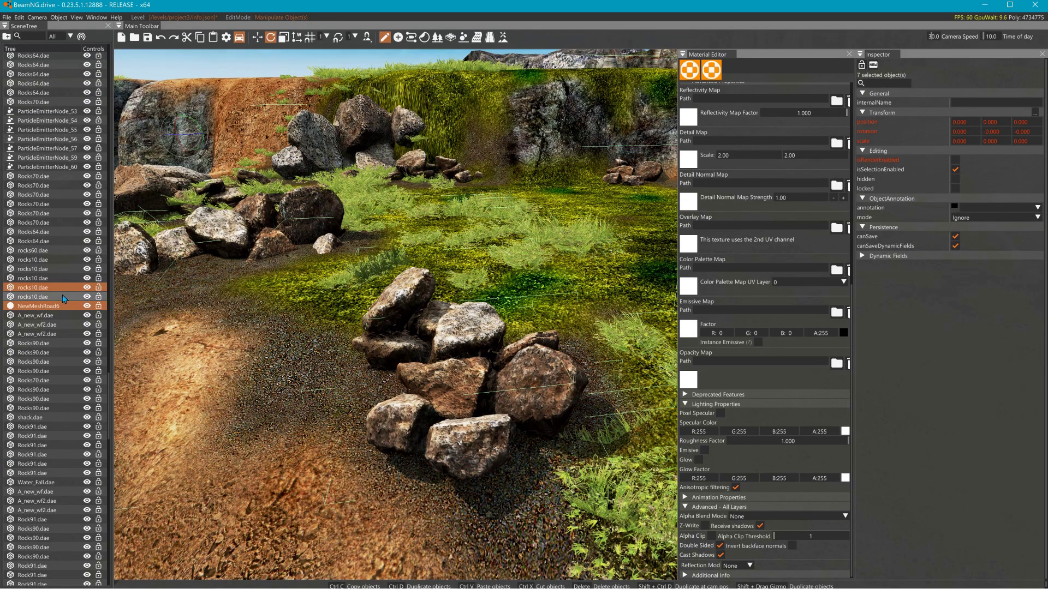
pyautogui.click(46, 289)
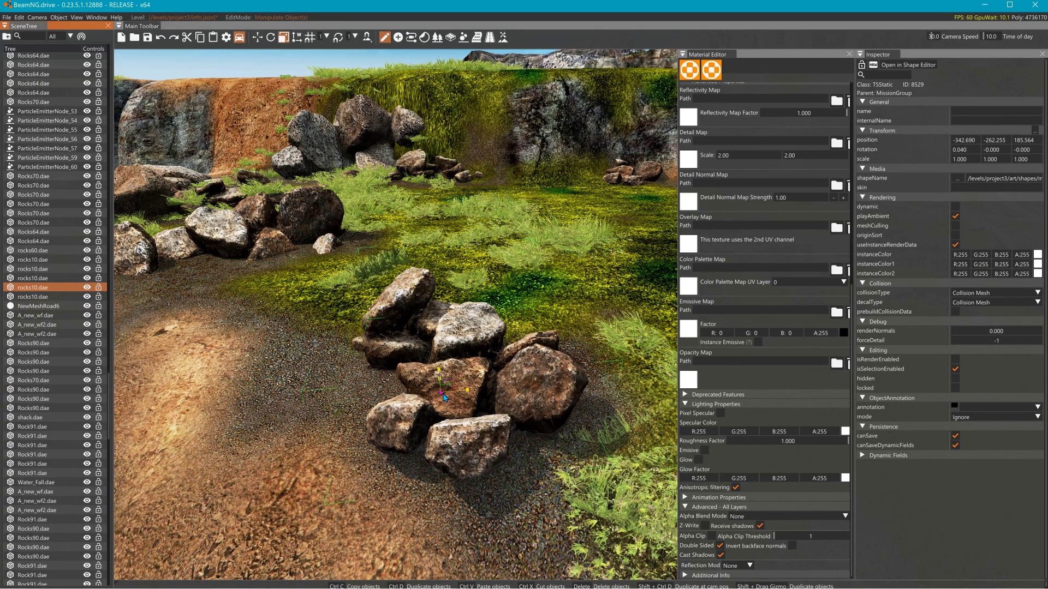
pyautogui.moveTo(443, 397); pyautogui.dragTo(422, 431)
pyautogui.click(440, 423)
# Step: Select the tiny rocks10.dae pile on the gravel and enlarge it uniformly to a scale of about 0.306
pyautogui.moveTo(439, 422); pyautogui.dragTo(402, 477, button='right')
pyautogui.press('w')
pyautogui.press('w')
pyautogui.press('s')
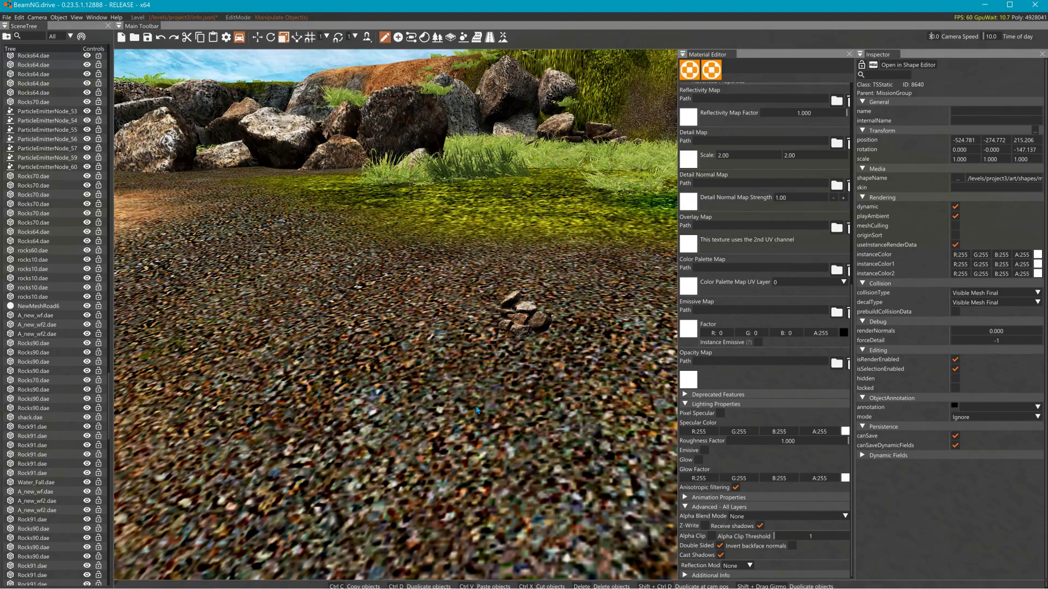
pyautogui.press('s')
pyautogui.moveTo(515, 364)
pyautogui.mouseDown(button='right')
pyautogui.moveTo(516, 406)
pyautogui.moveTo(512, 360)
pyautogui.mouseUp(button='right')
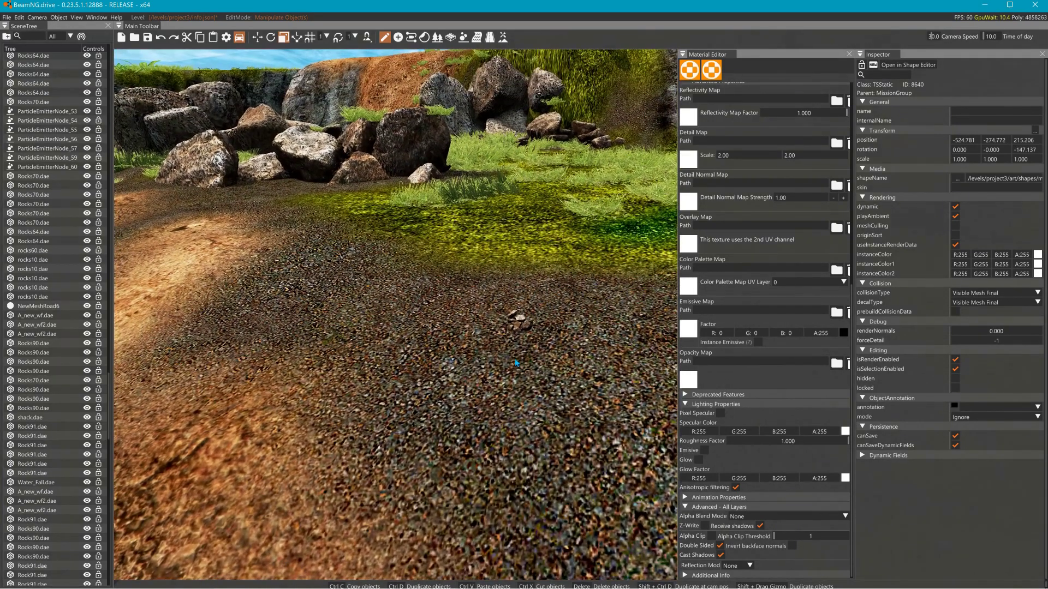
pyautogui.click(517, 329)
pyautogui.moveTo(521, 302); pyautogui.dragTo(508, 273)
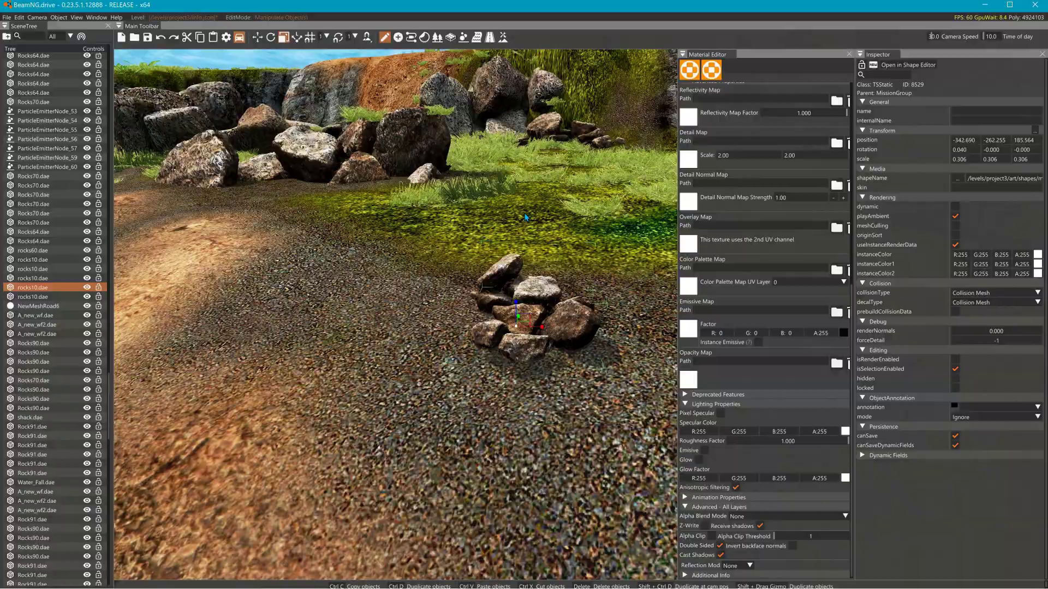
# Step: Leave the world editor and examine the rock piles and the wooden bridge over the gorge in the game
pyautogui.press('F11')
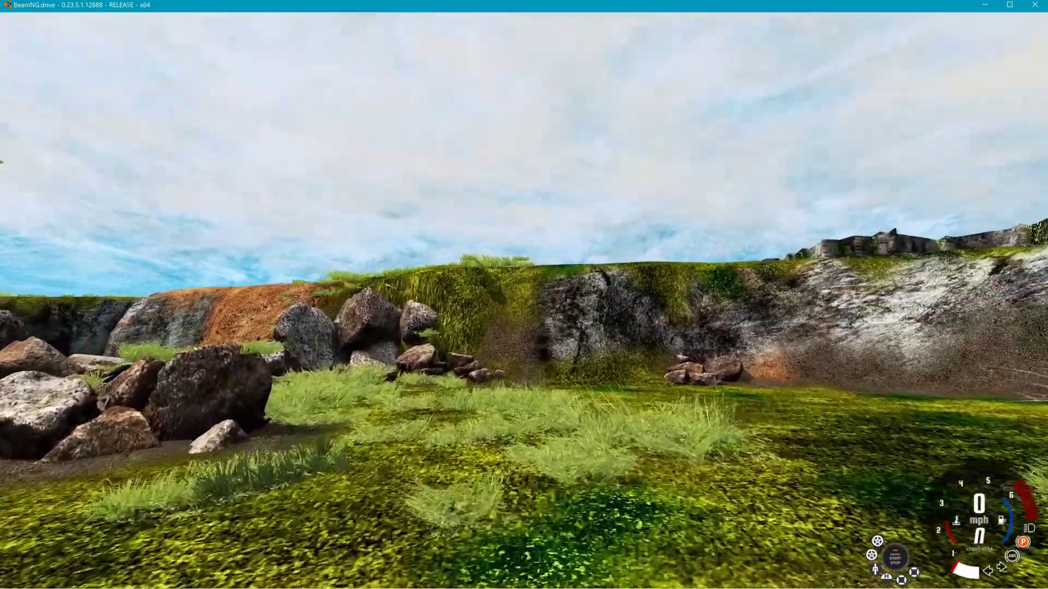
pyautogui.press('w')
pyautogui.press('s')
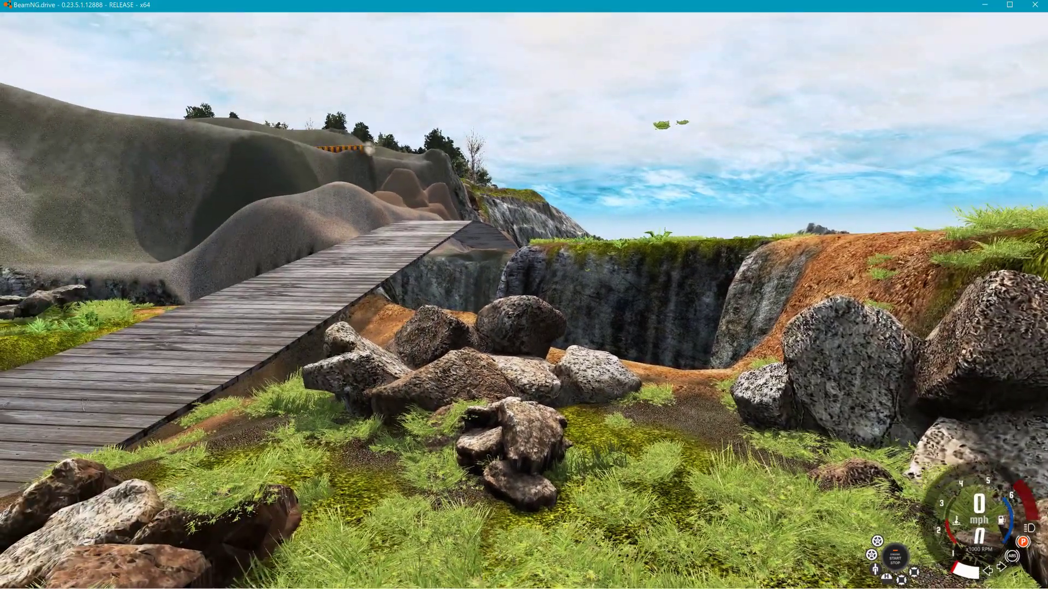
pyautogui.press('w')
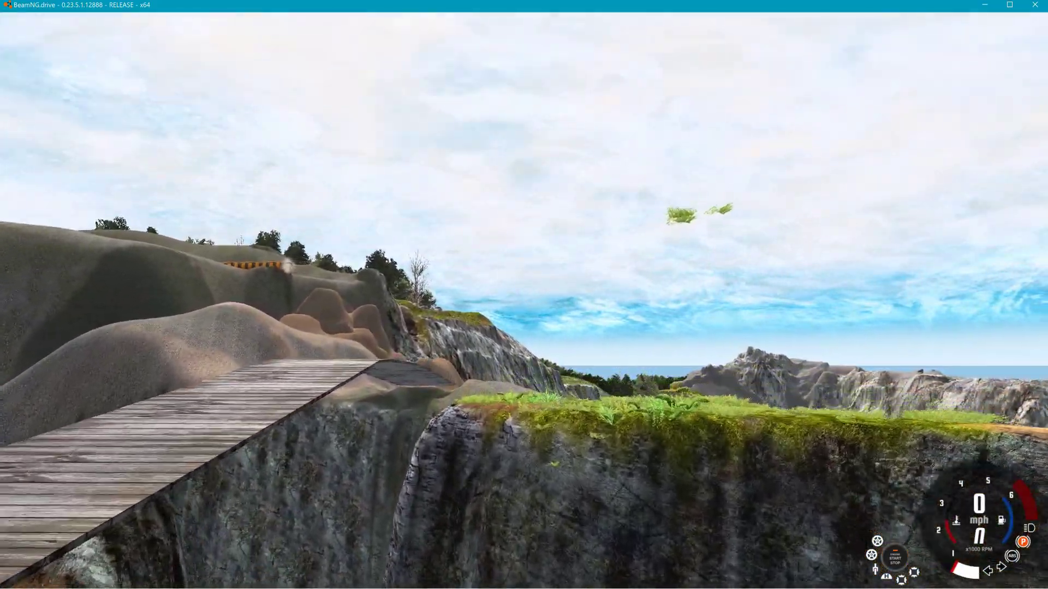
pyautogui.press('w')
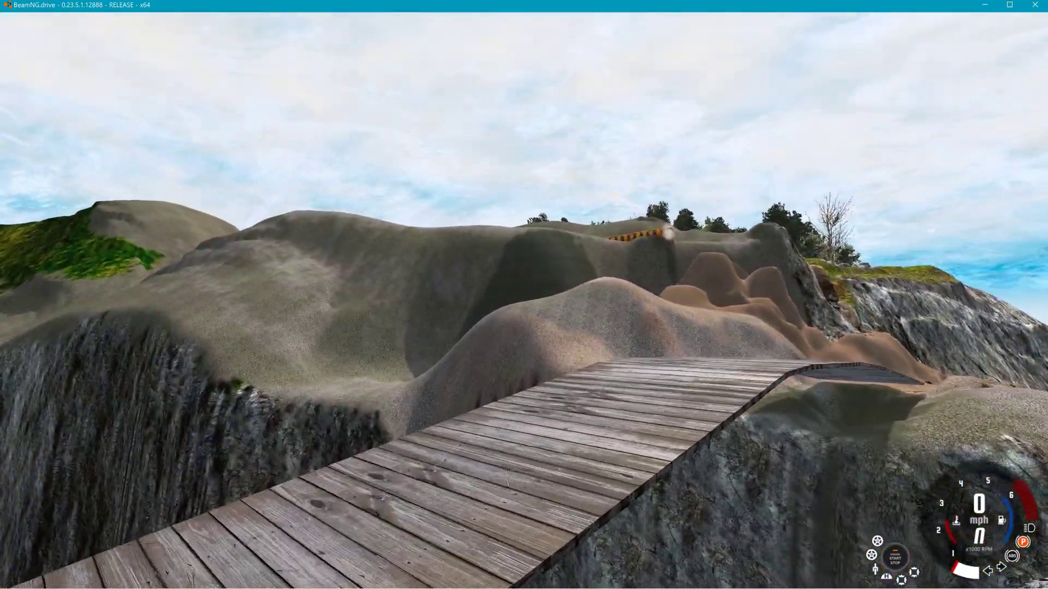
pyautogui.press('w')
pyautogui.press('s')
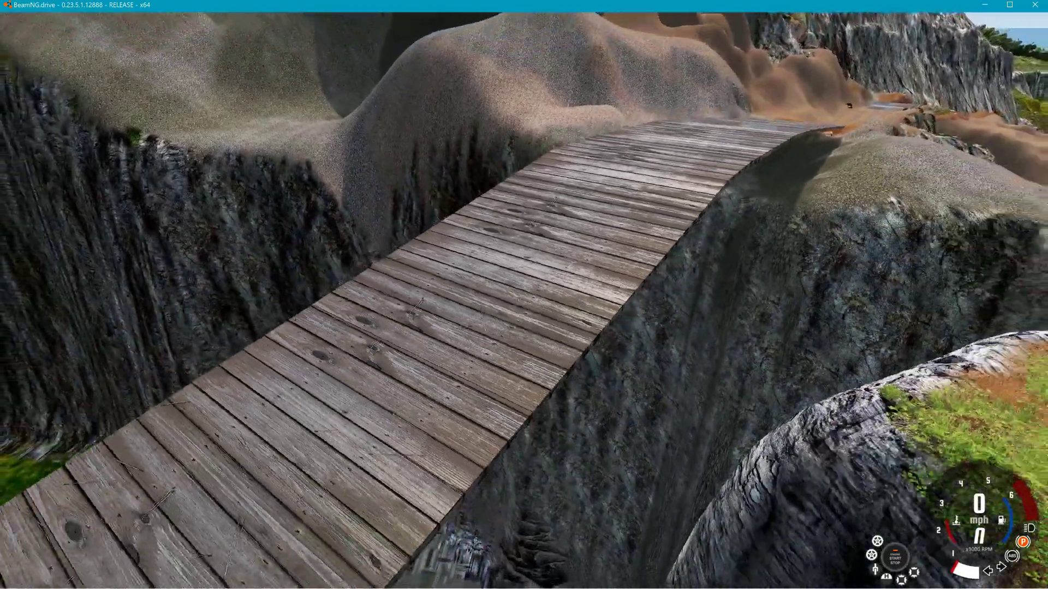
pyautogui.press('s')
pyautogui.press('w')
pyautogui.press('w')
pyautogui.press('s')
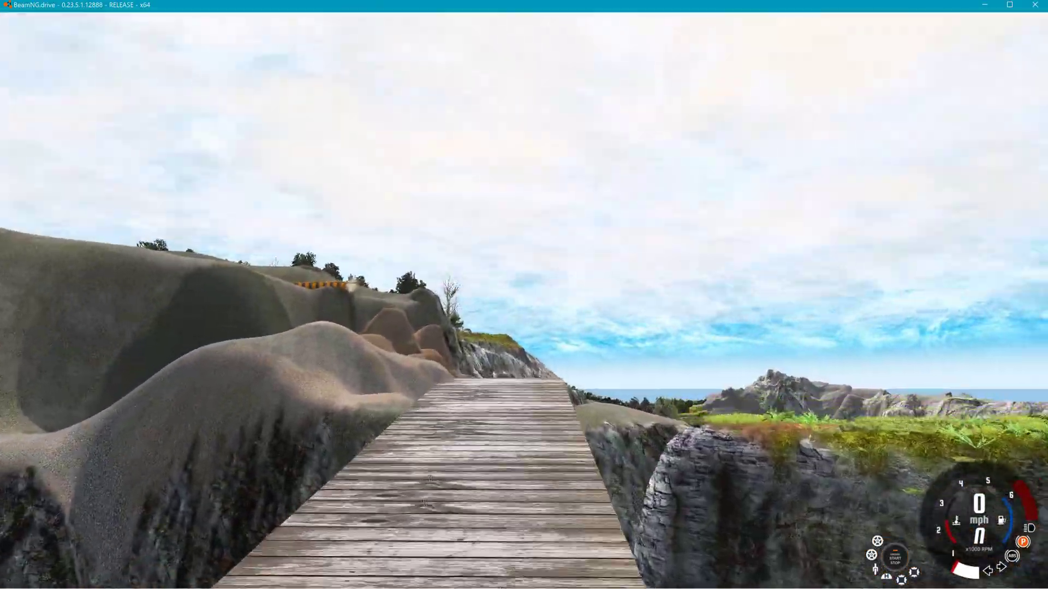
# Step: Follow the path past the bridge and examine the waterfall, its boulders, and the small rocks by the wooden platform
pyautogui.press('w')
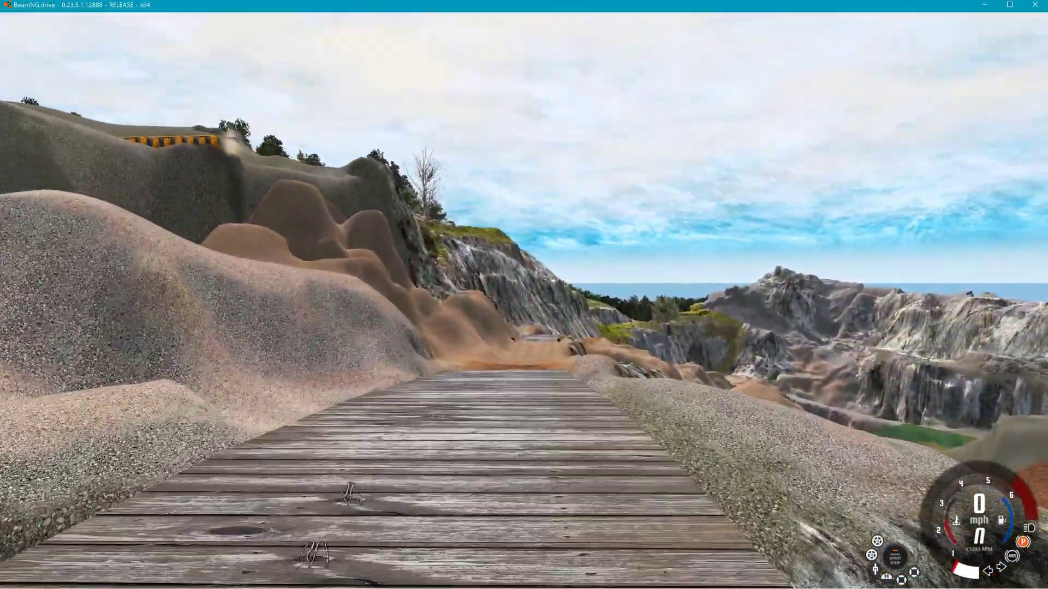
pyautogui.press('w')
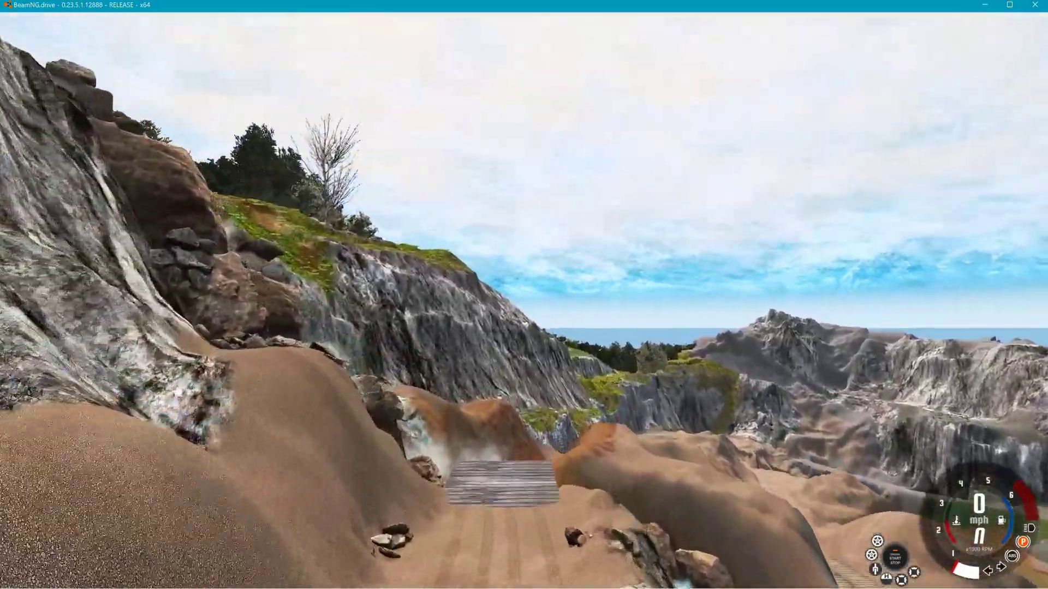
pyautogui.press('w')
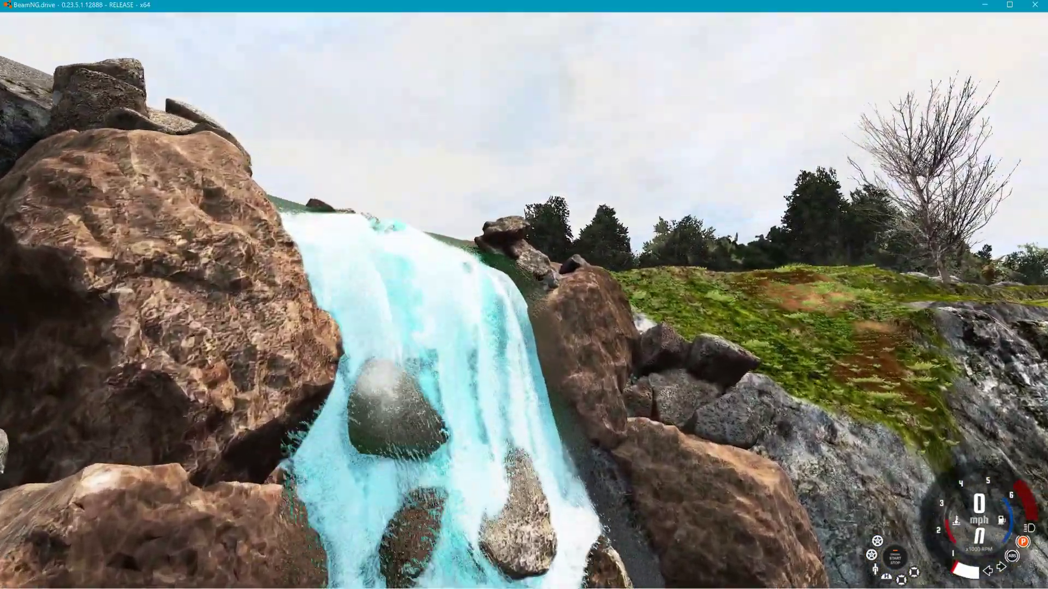
pyautogui.press('s')
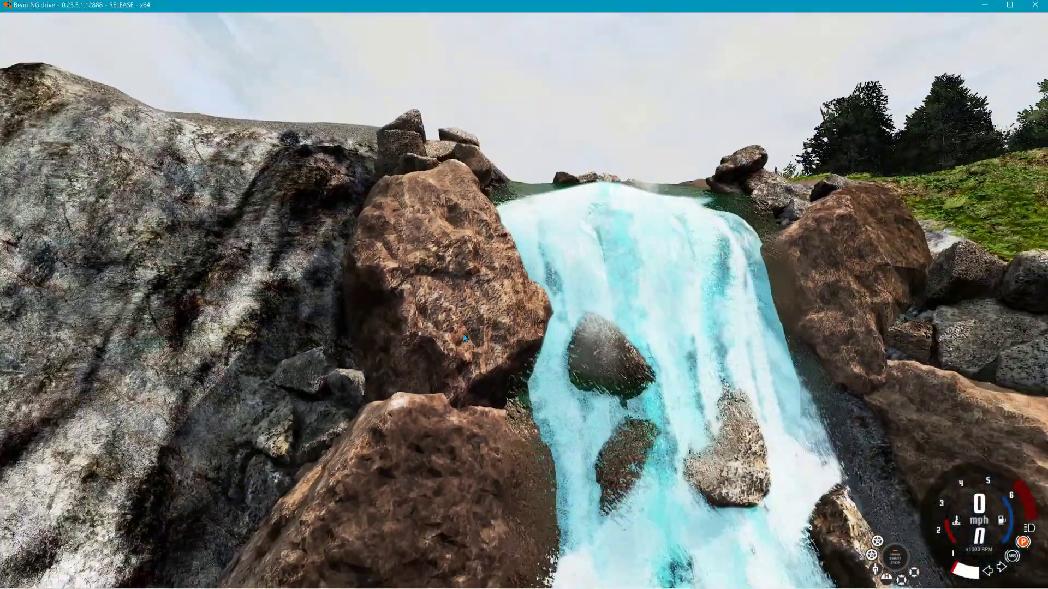
pyautogui.press('s')
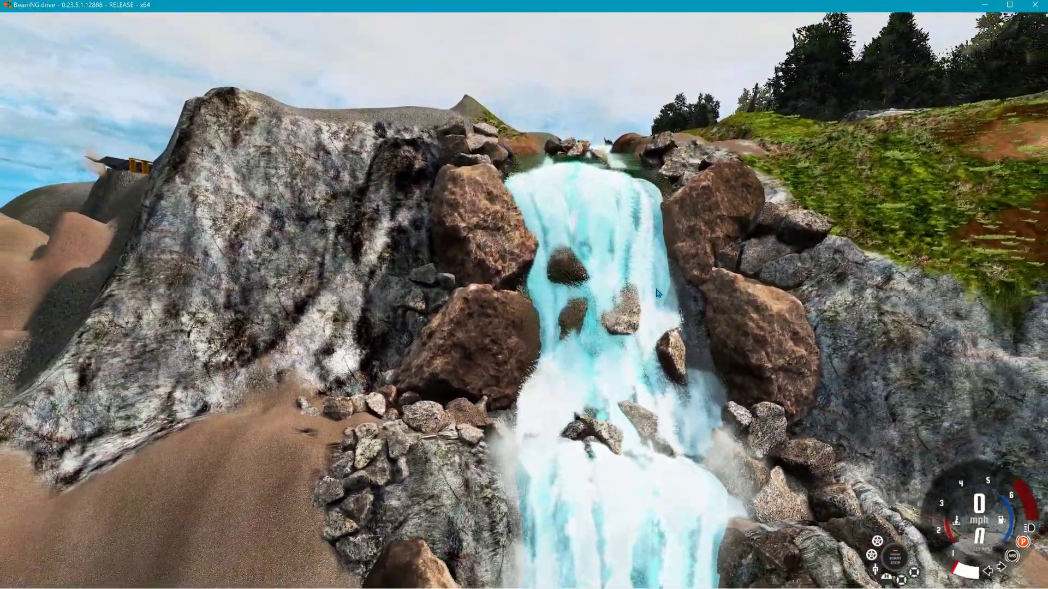
pyautogui.press('s')
pyautogui.moveTo(630, 287); pyautogui.dragTo(608, 587, button='right')
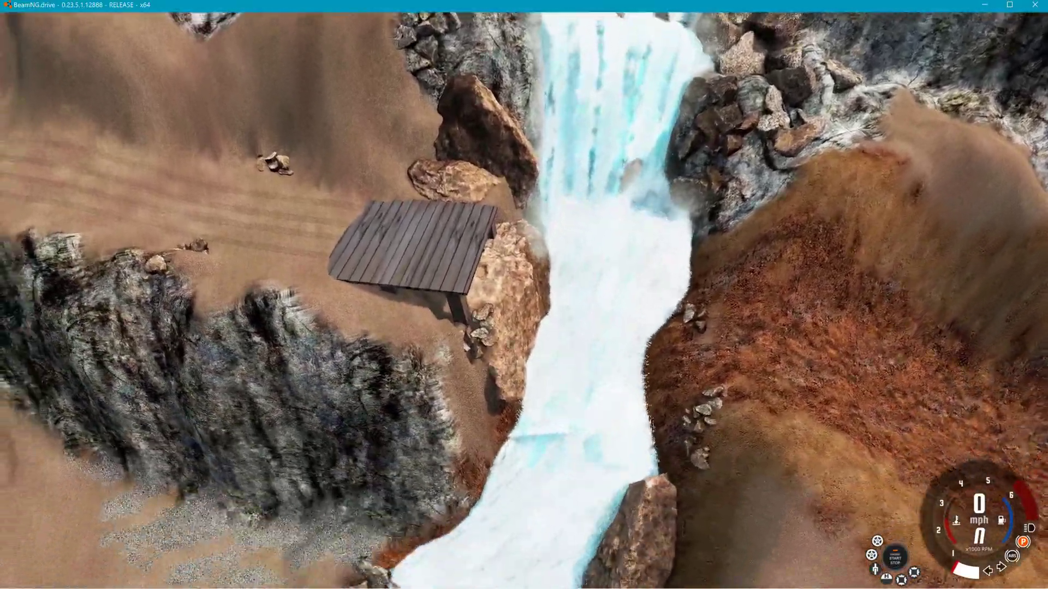
pyautogui.press('w')
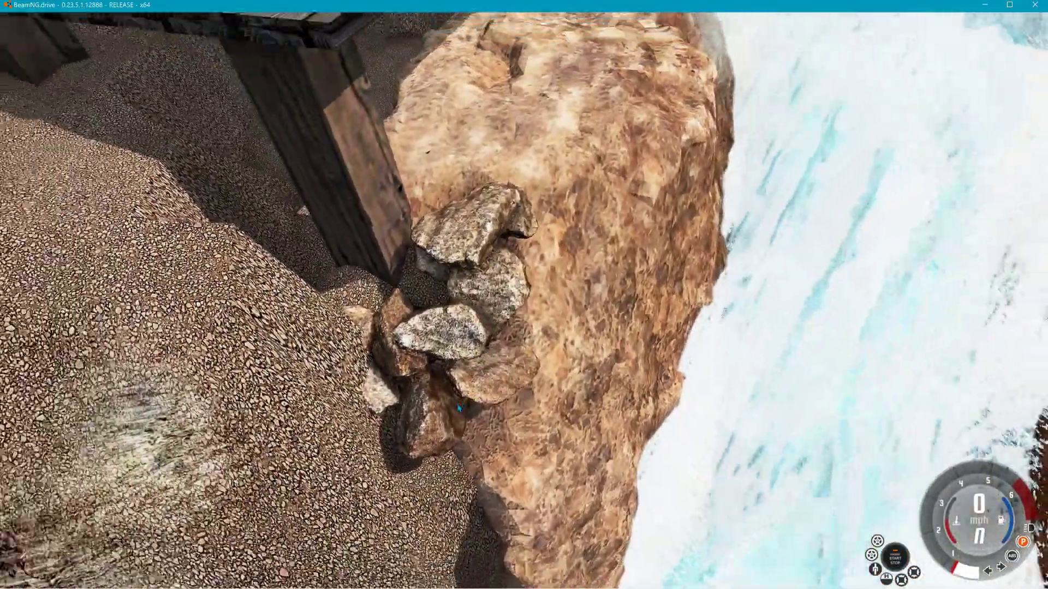
pyautogui.press('s')
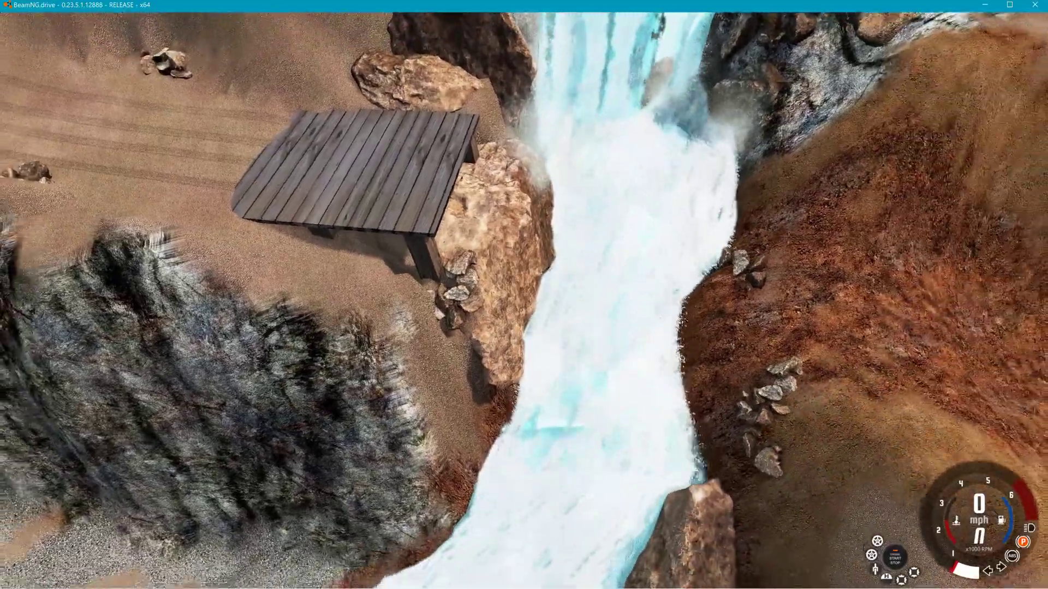
# Step: Examine the conveyor belt on the gravel hills and the mossy cliffs beyond it
pyautogui.moveTo(609, 350); pyautogui.dragTo(240, 327, button='right')
pyautogui.press('w')
pyautogui.press('s')
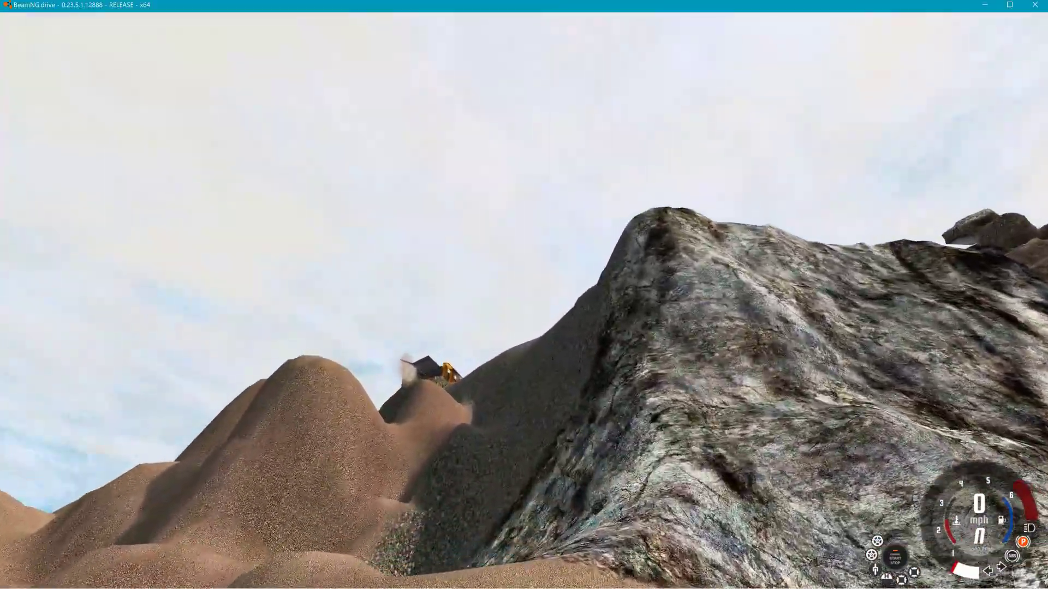
pyautogui.press('w')
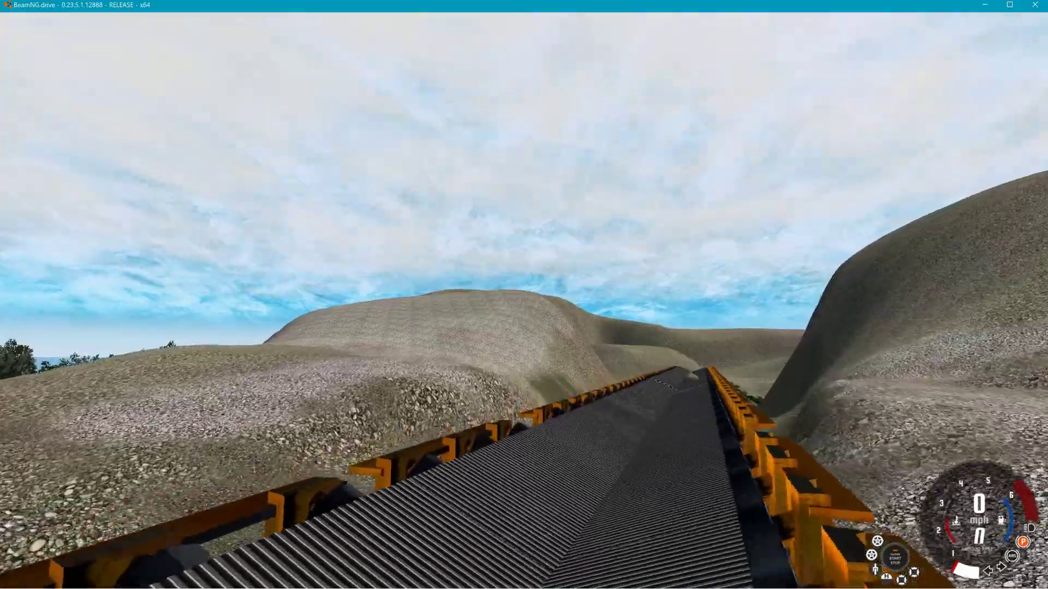
pyautogui.press('w')
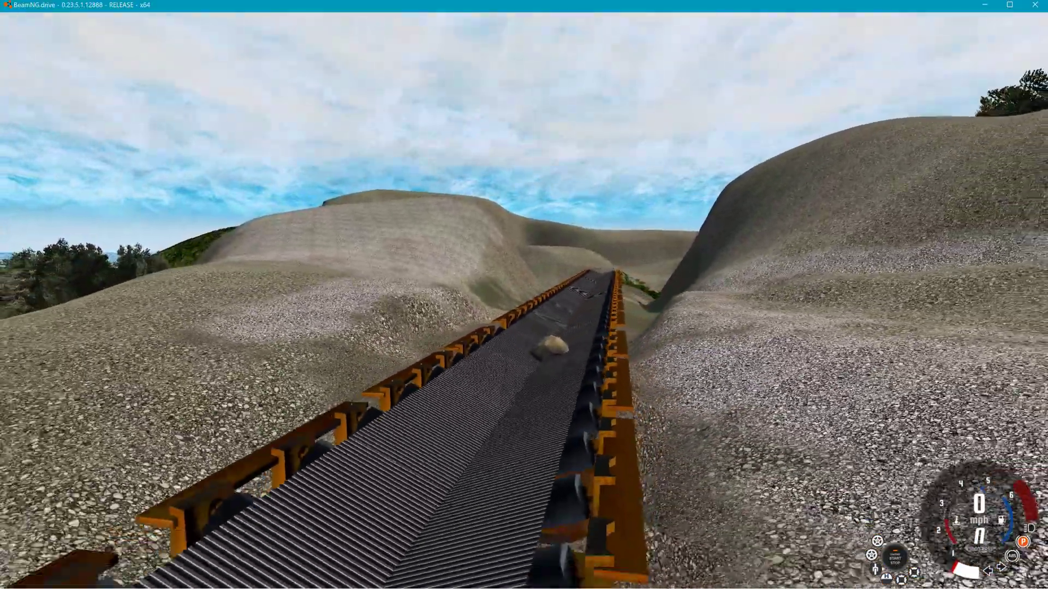
pyautogui.press('s')
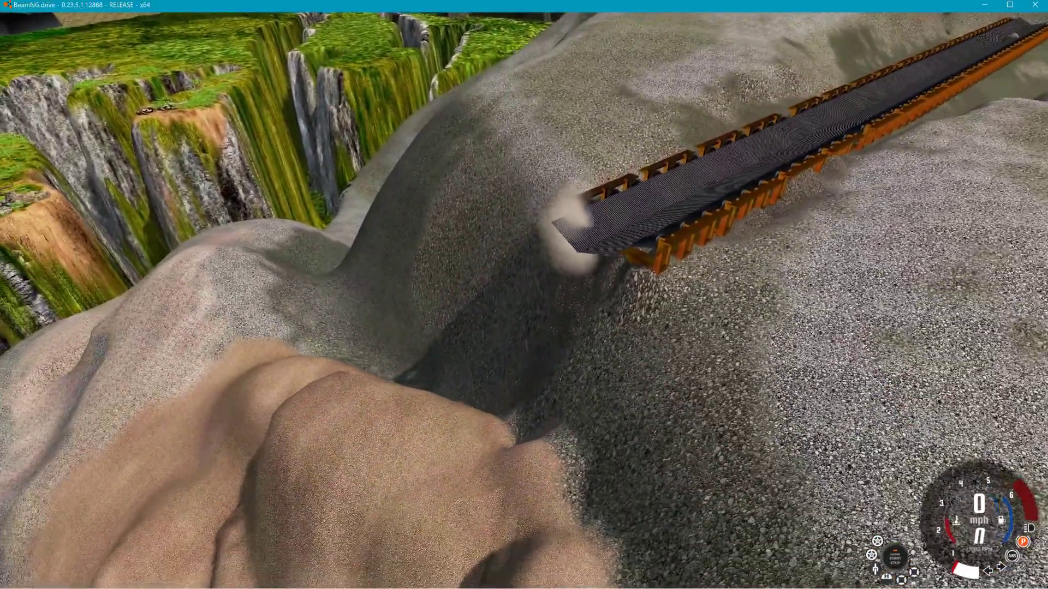
pyautogui.press('w')
pyautogui.press('w')
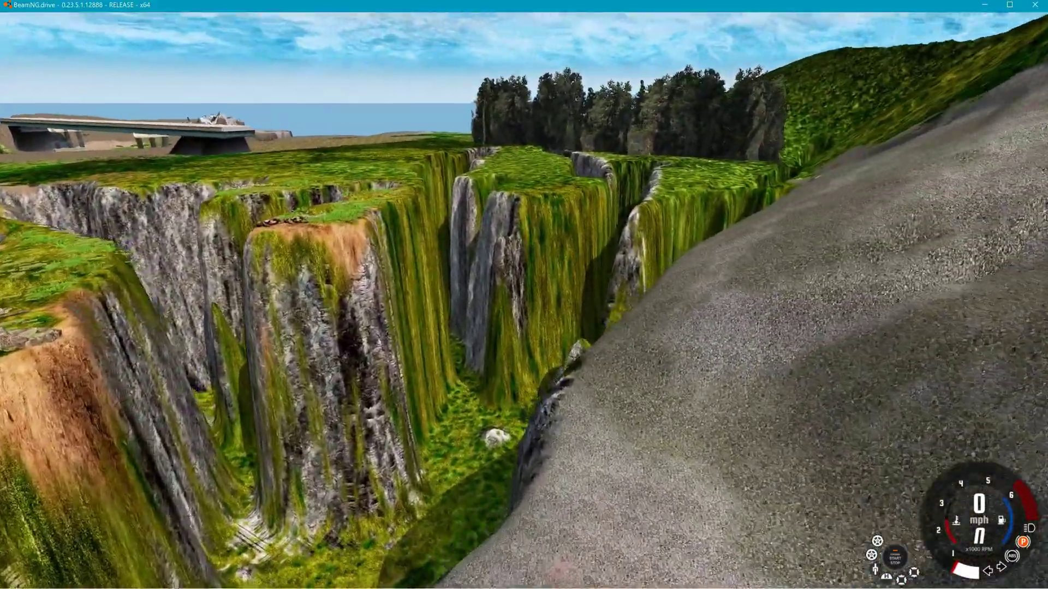
pyautogui.press('w')
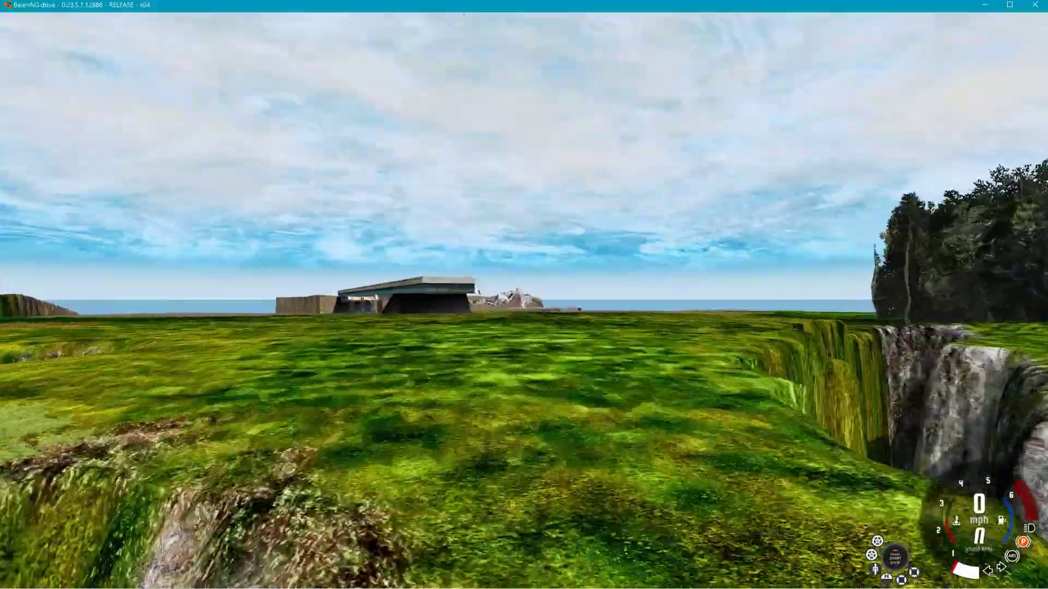
# Step: Tour the river valley and quarry, and examine the waterfall from its lower bridge up to the stream above
pyautogui.press('w')
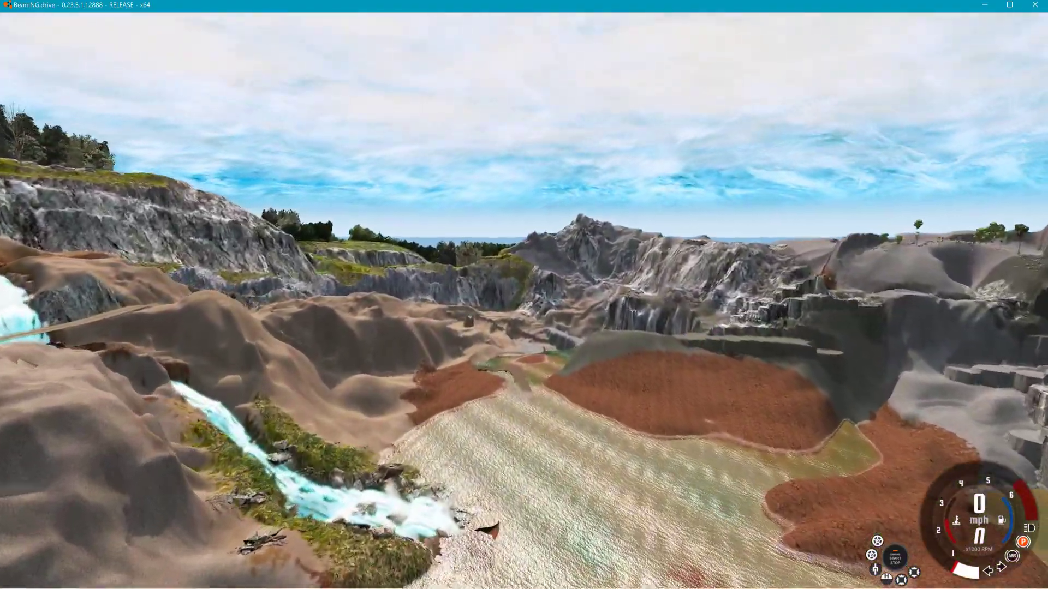
pyautogui.press('w')
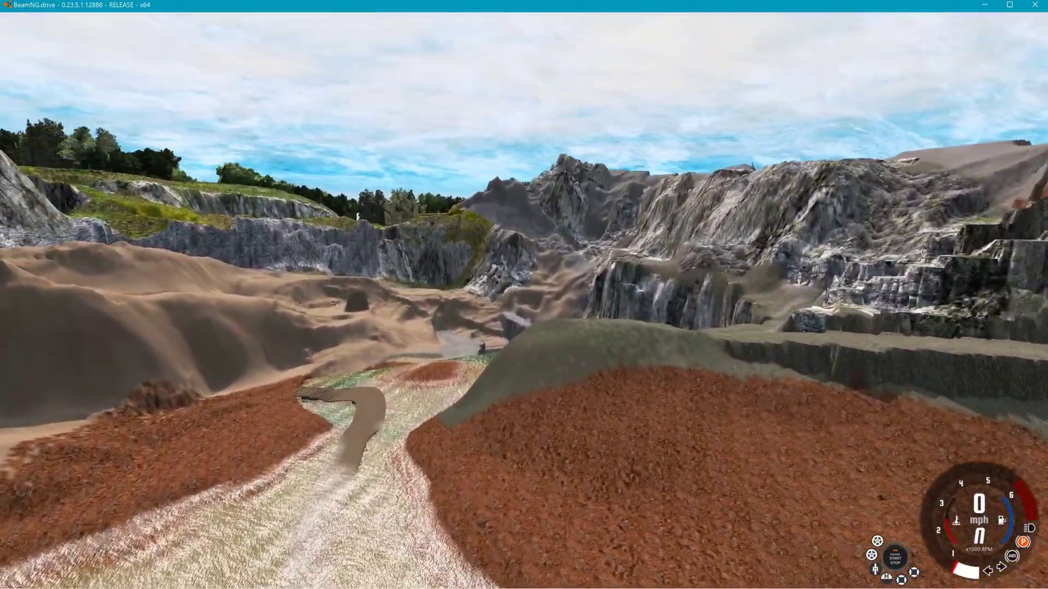
pyautogui.press('w')
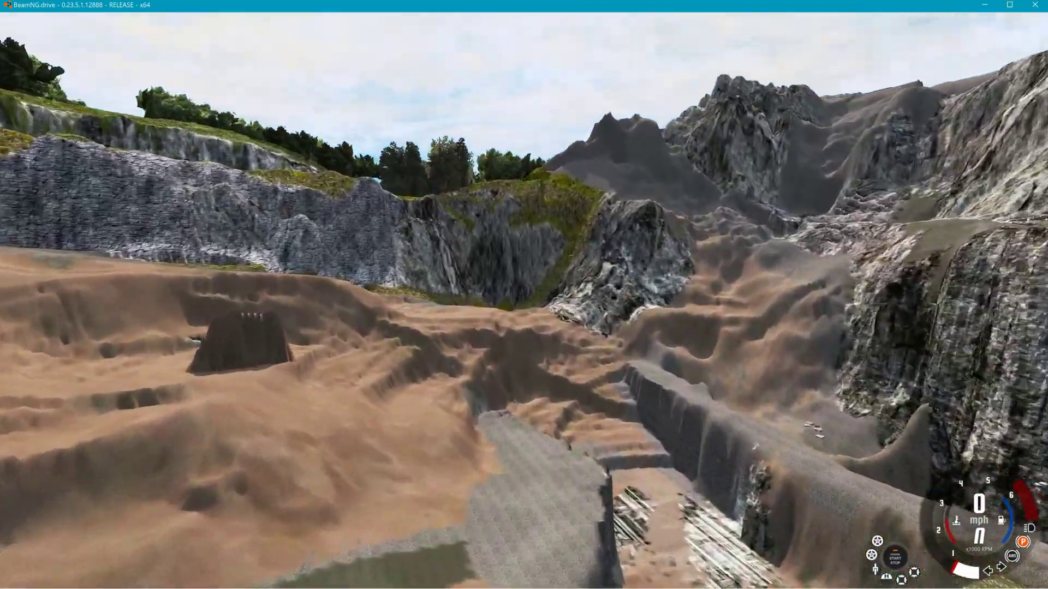
pyautogui.press('w')
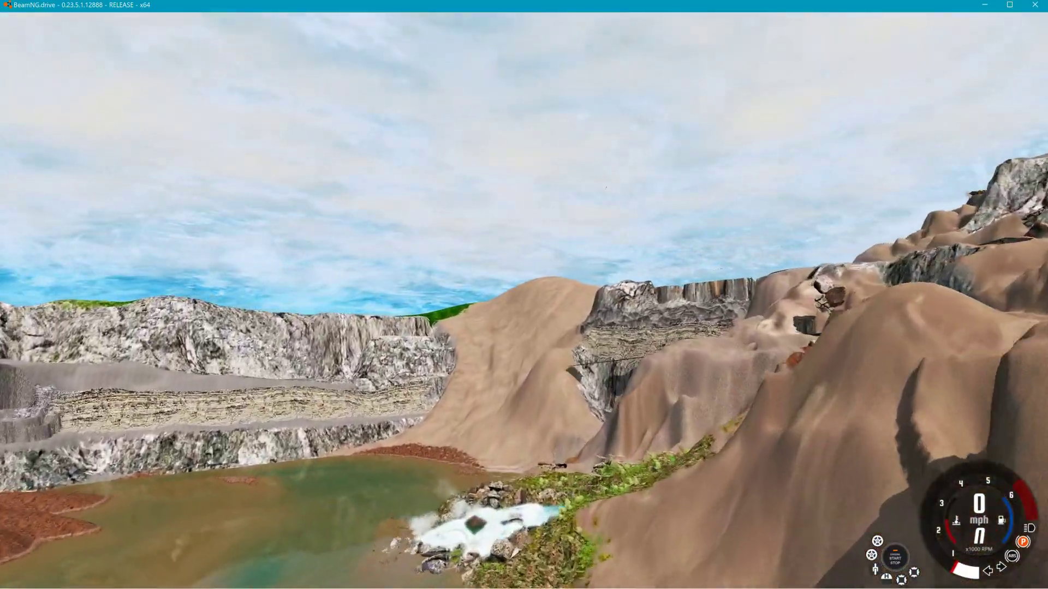
pyautogui.press('w')
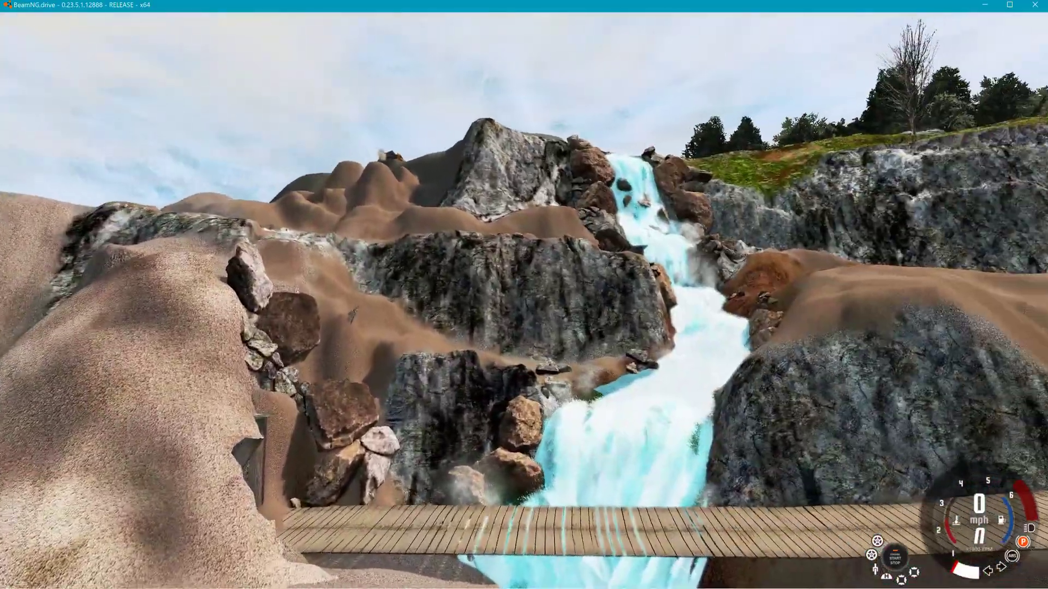
pyautogui.press('w')
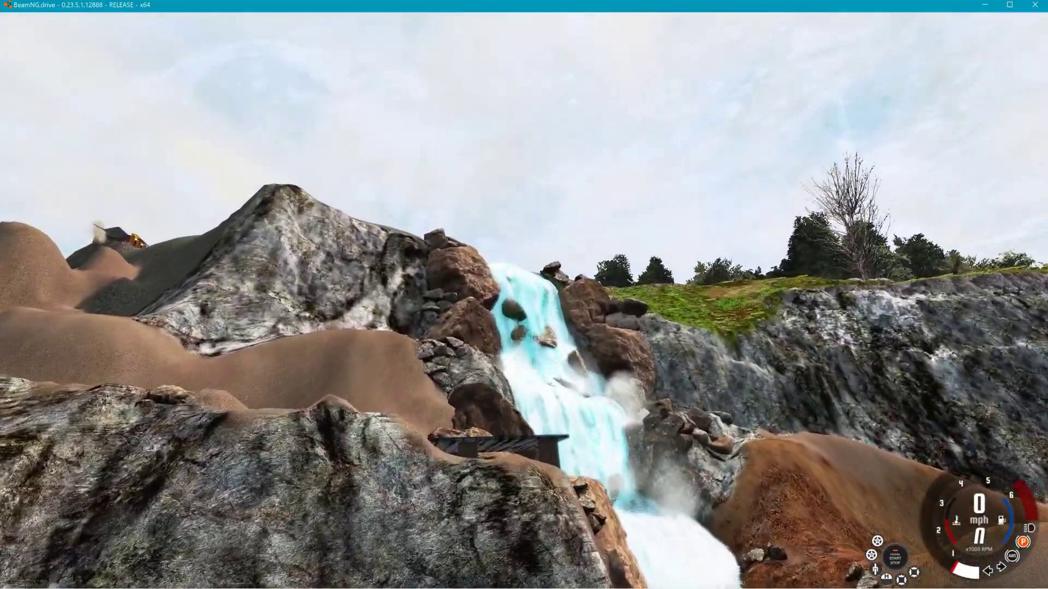
pyautogui.press('w')
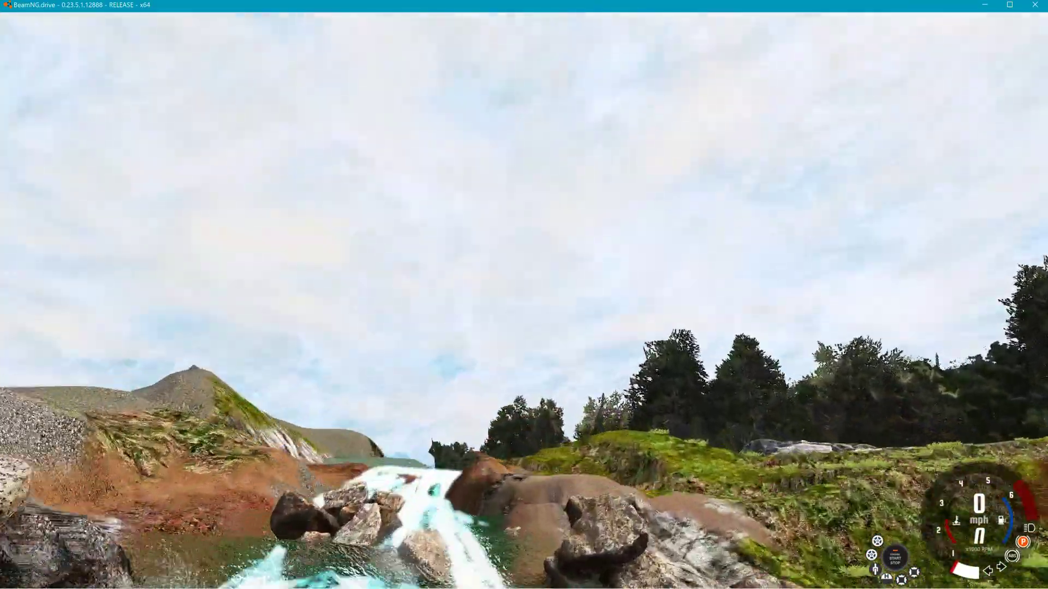
pyautogui.press('w')
pyautogui.press('s')
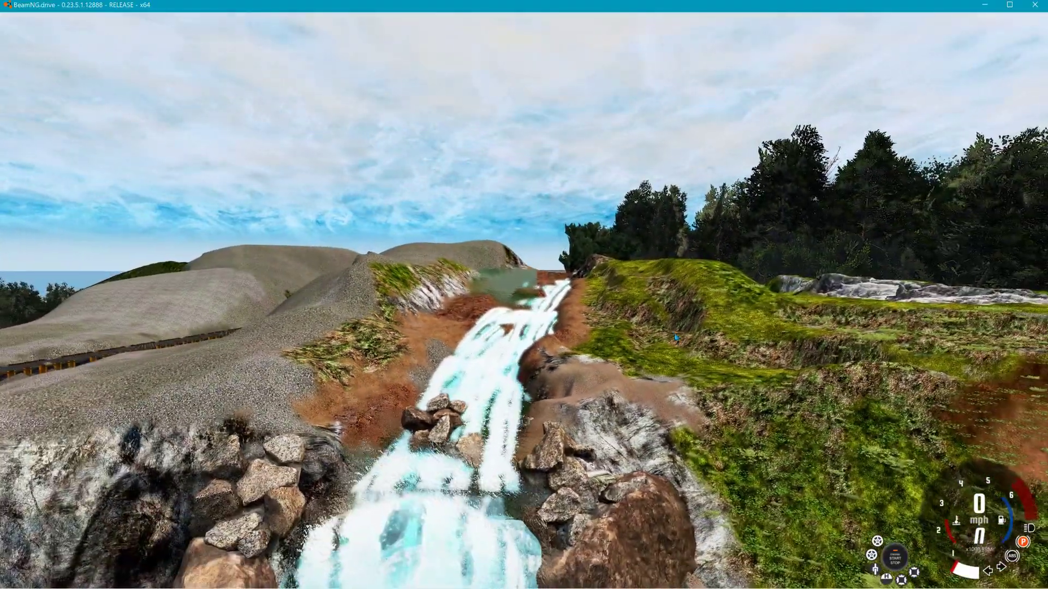
pyautogui.press('w')
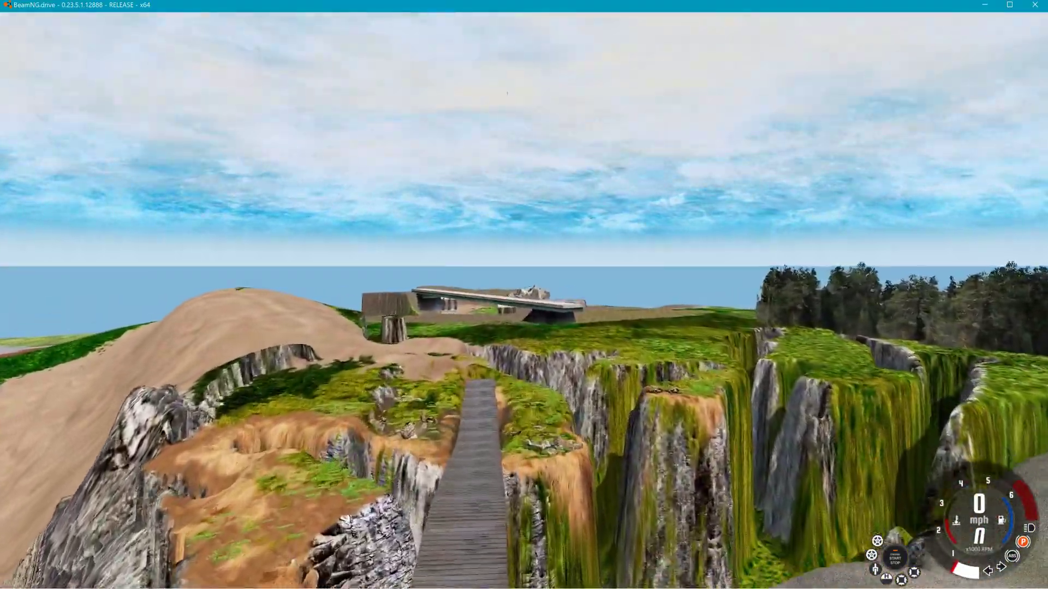